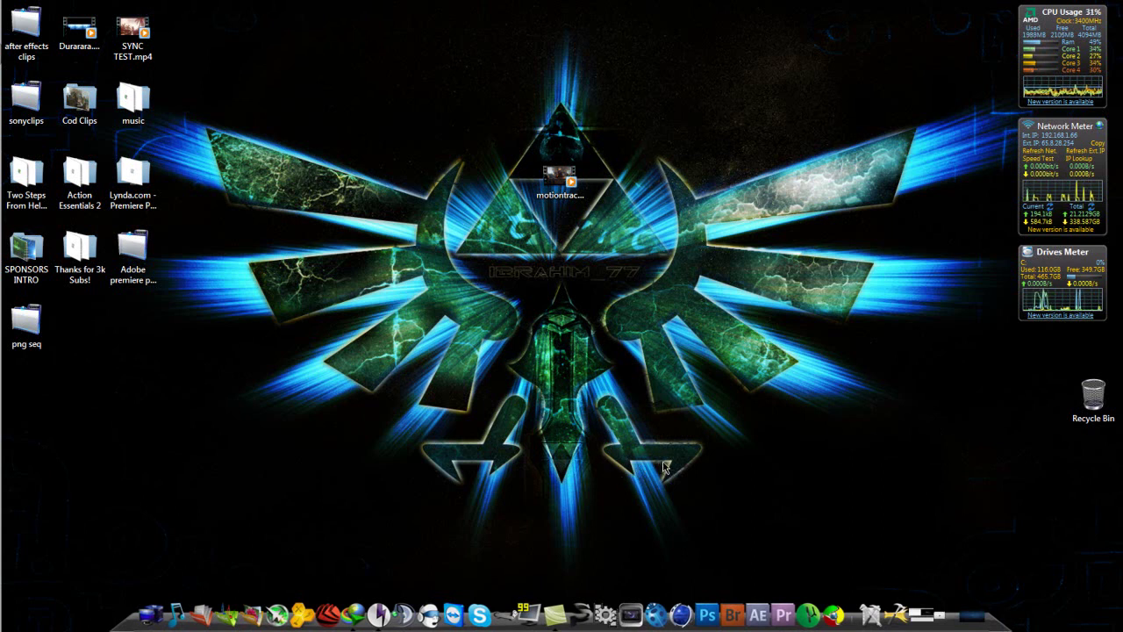
# Step: Play the motiontracking video to preview the tracked text effect, and close the player
pyautogui.click(981, 621)
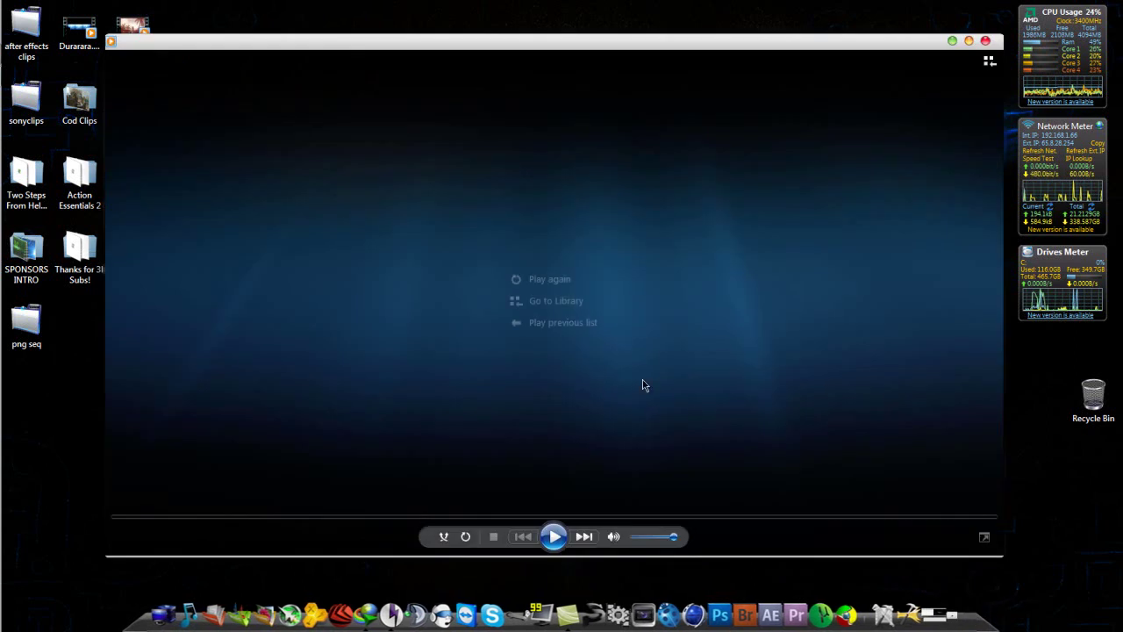
pyautogui.click(557, 538)
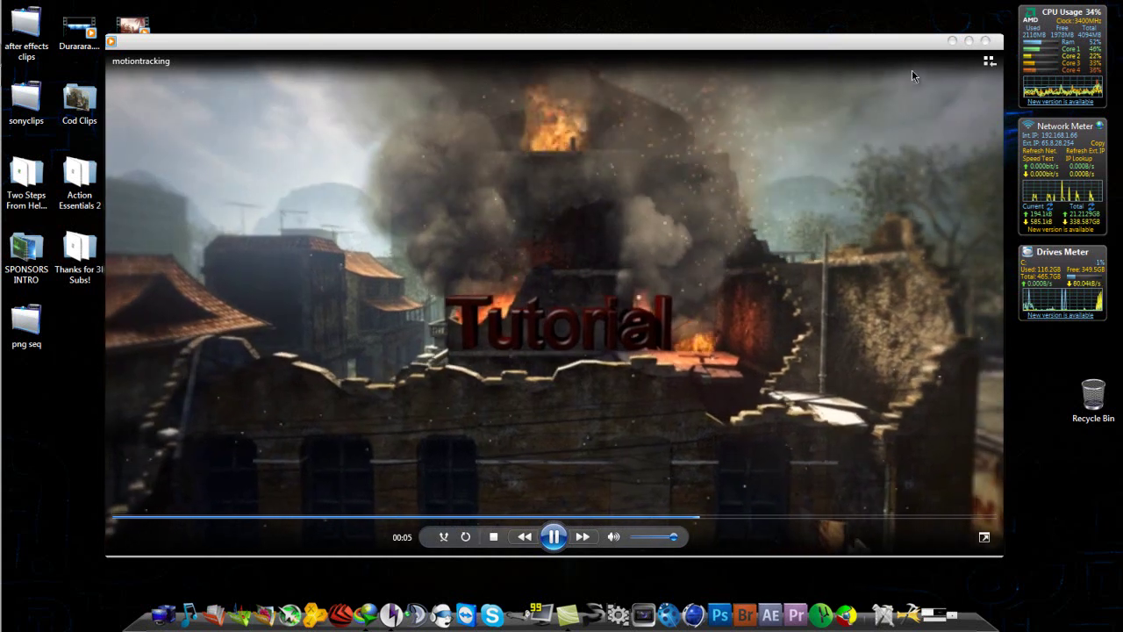
pyautogui.click(985, 40)
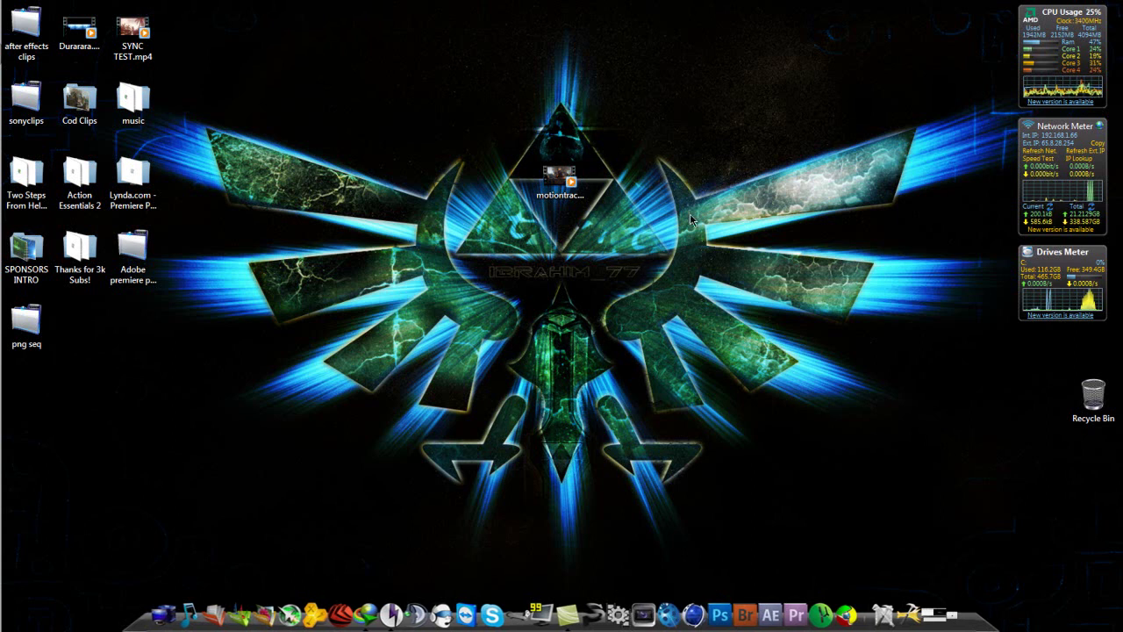
# Step: Switch to After Effects, import the BlackOpsMP clip from the desktop's Cod Clips folder and create a composition from it
pyautogui.moveTo(4, 27)
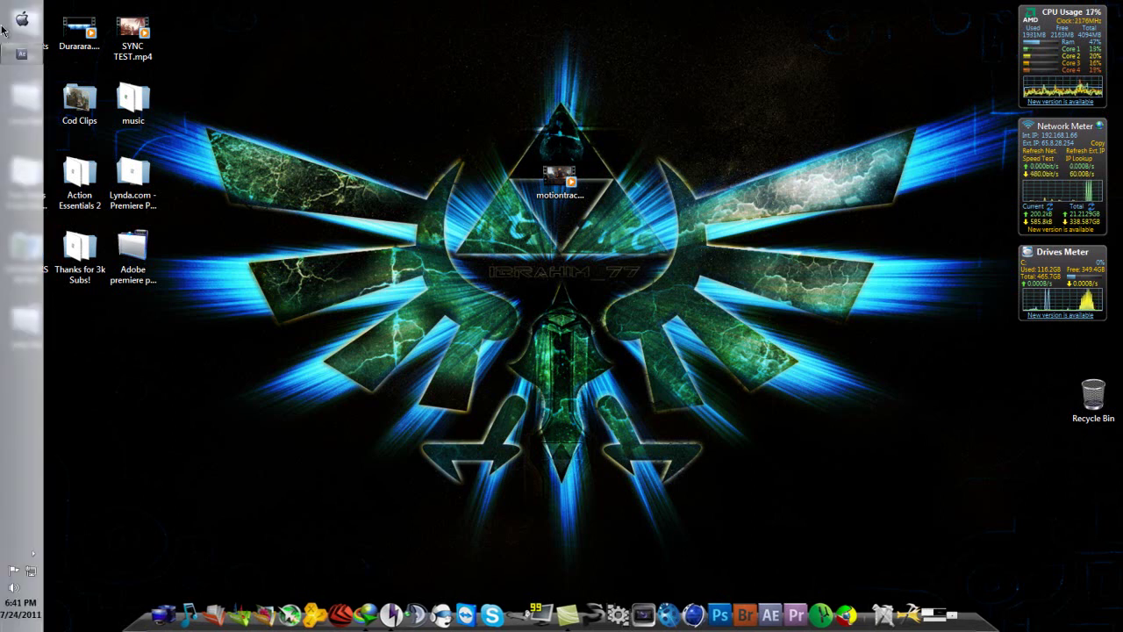
pyautogui.click(16, 56)
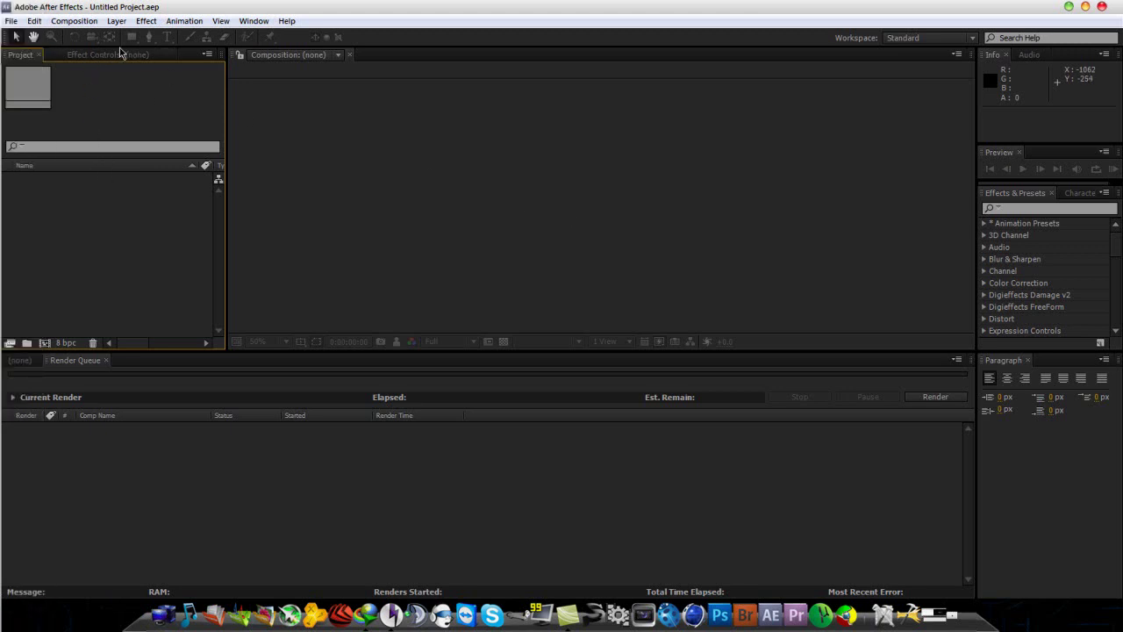
pyautogui.click(65, 23)
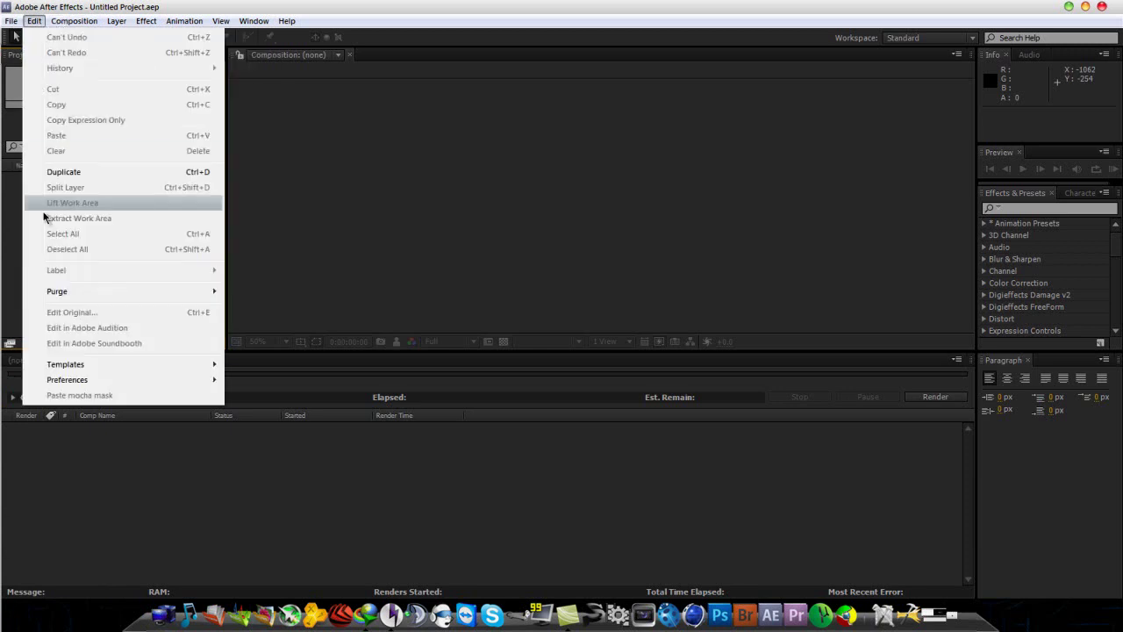
pyautogui.click(256, 237)
pyautogui.doubleClick(150, 240)
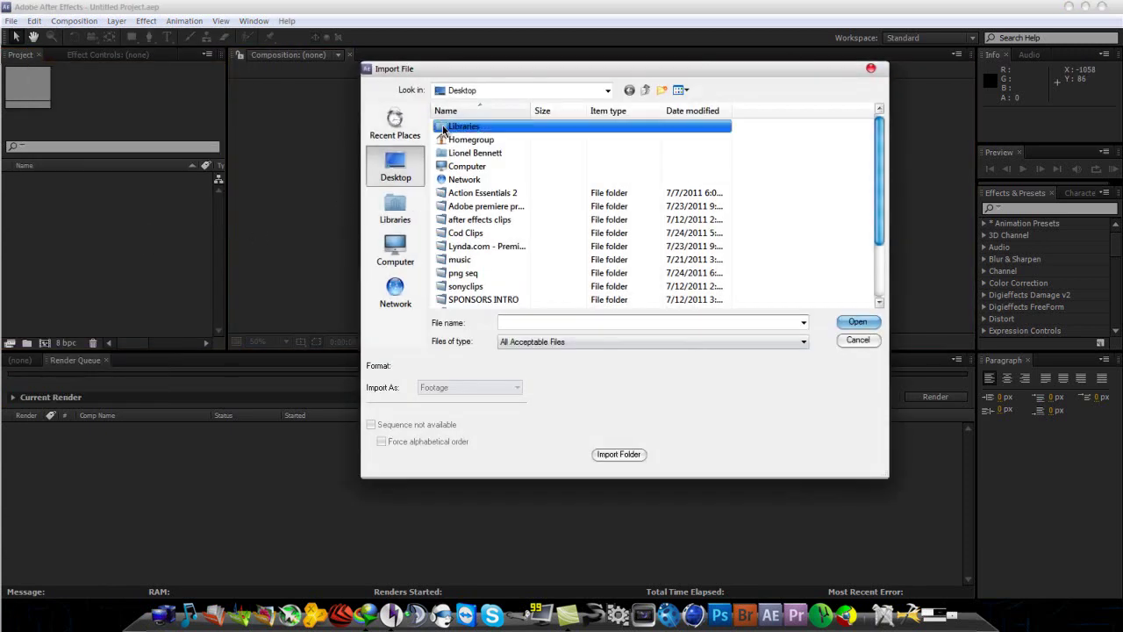
pyautogui.doubleClick(471, 234)
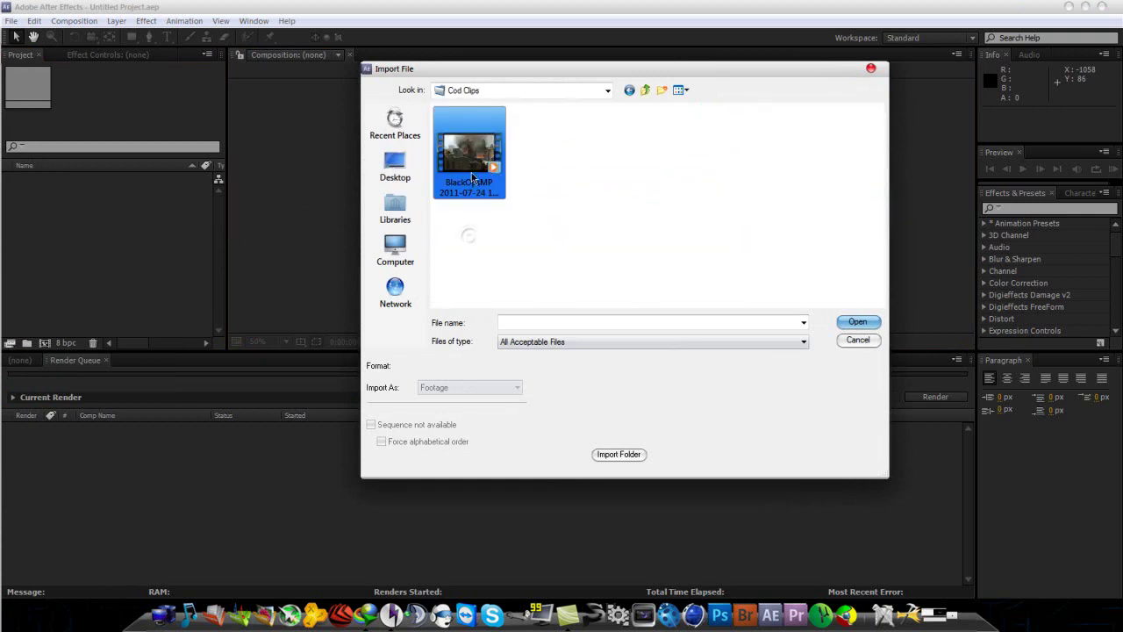
pyautogui.doubleClick(470, 167)
pyautogui.moveTo(88, 181); pyautogui.dragTo(45, 344)
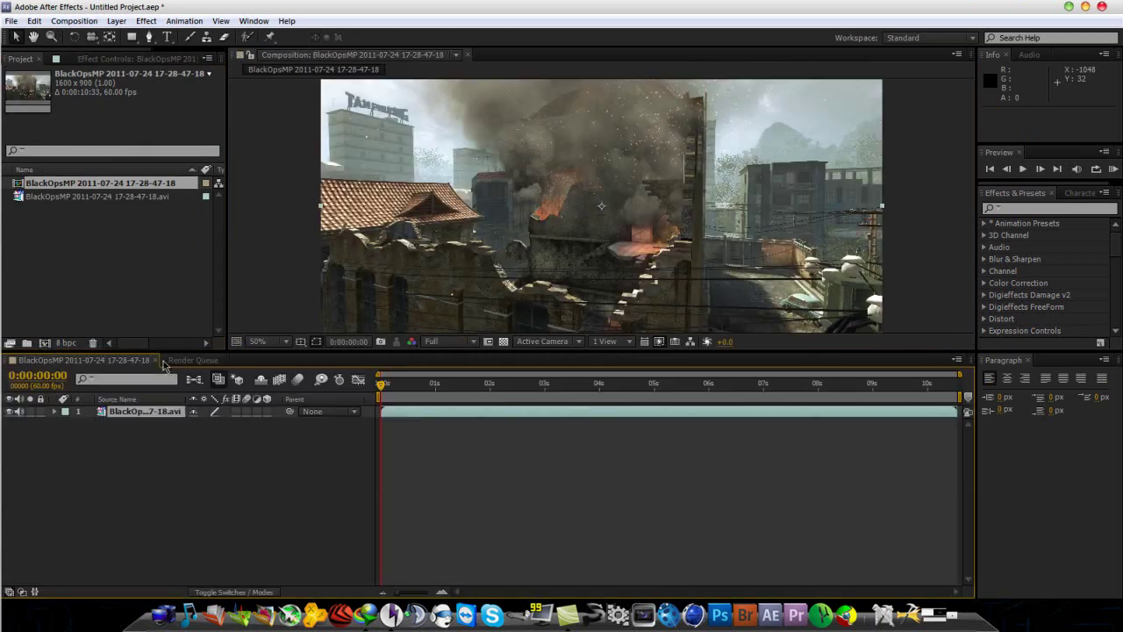
# Step: Trim the clip's beginning at 0:00:03:02, align it to the timeline start and trim the composition to the clip's end
pyautogui.moveTo(380, 387); pyautogui.dragTo(546, 397)
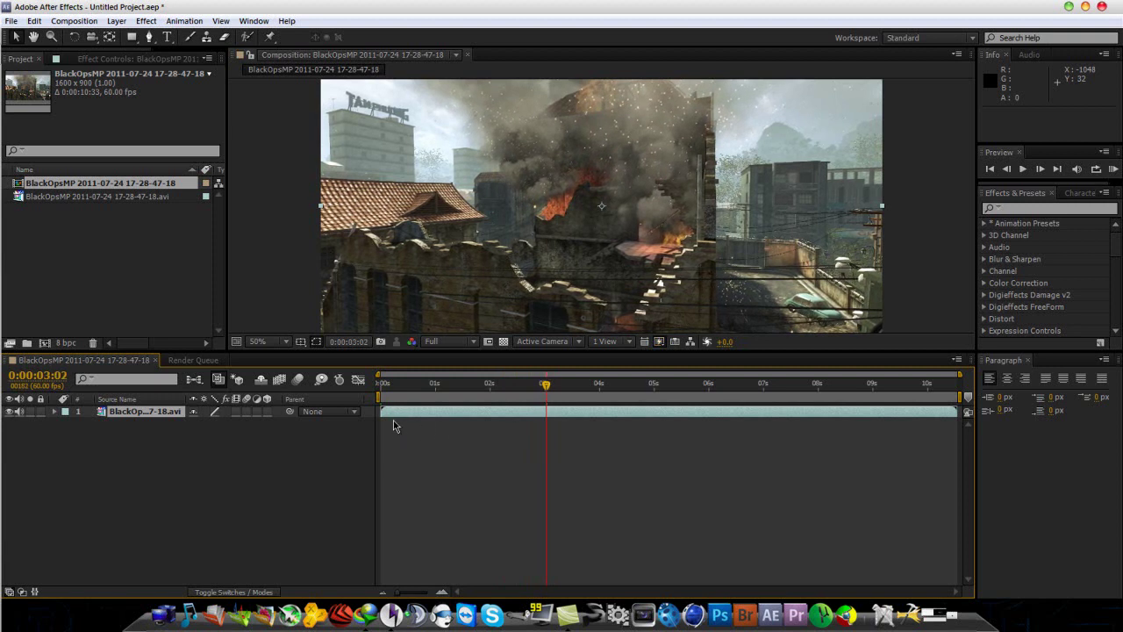
pyautogui.moveTo(380, 410); pyautogui.dragTo(413, 423)
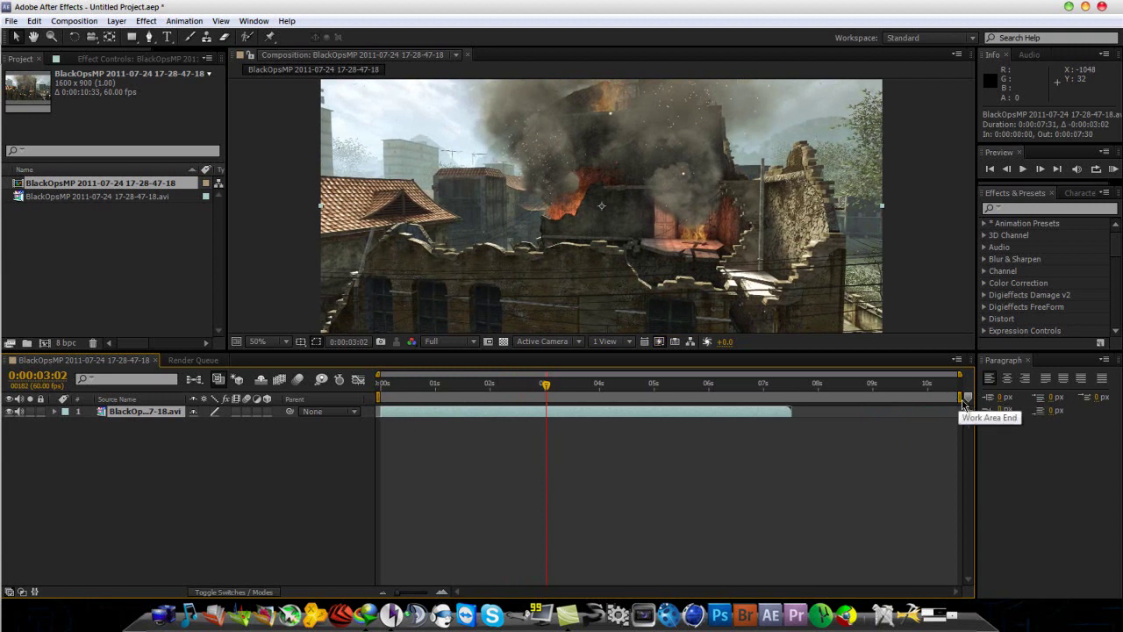
pyautogui.moveTo(960, 397); pyautogui.dragTo(796, 416)
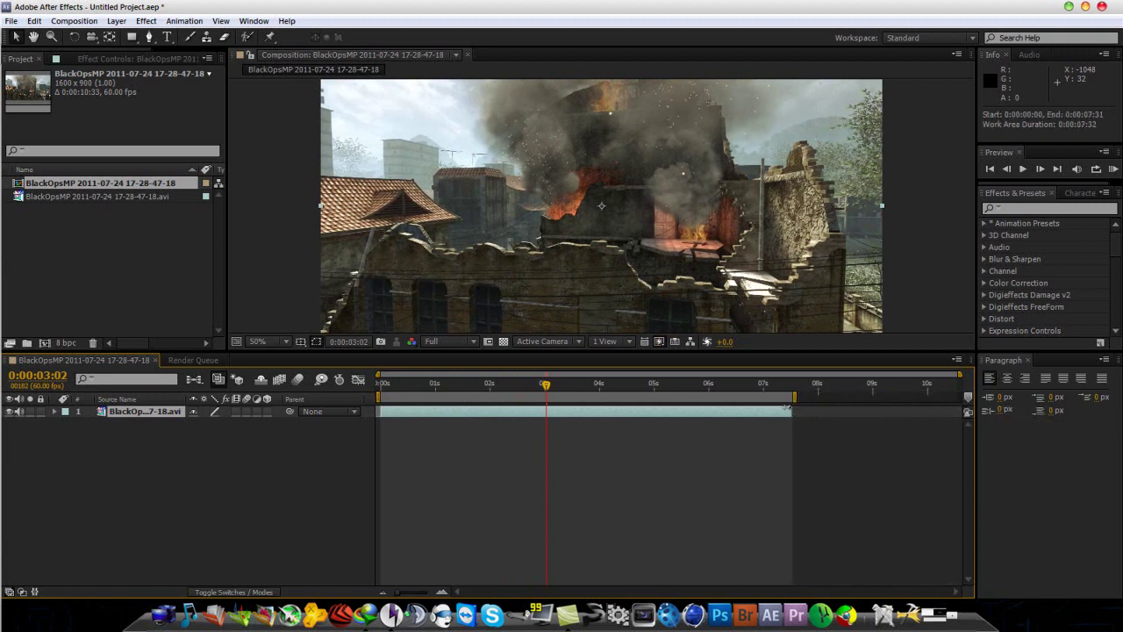
pyautogui.rightClick(778, 401)
pyautogui.click(829, 436)
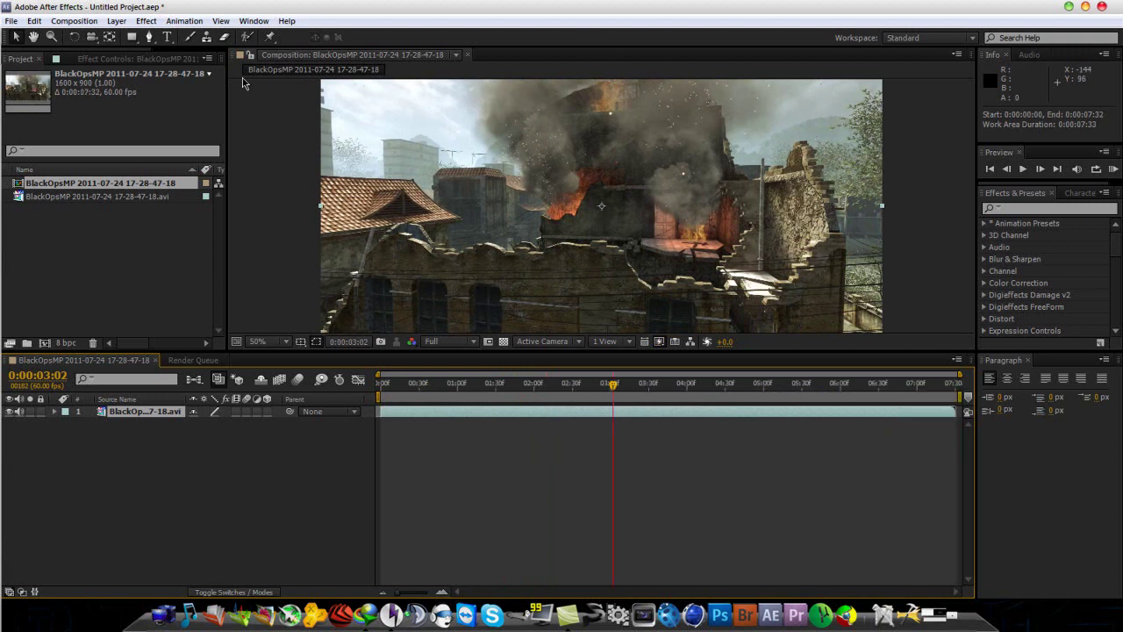
# Step: Set the composition size to 1280 x 720 px and its frame rate to 30 frames per second
pyautogui.click(74, 20)
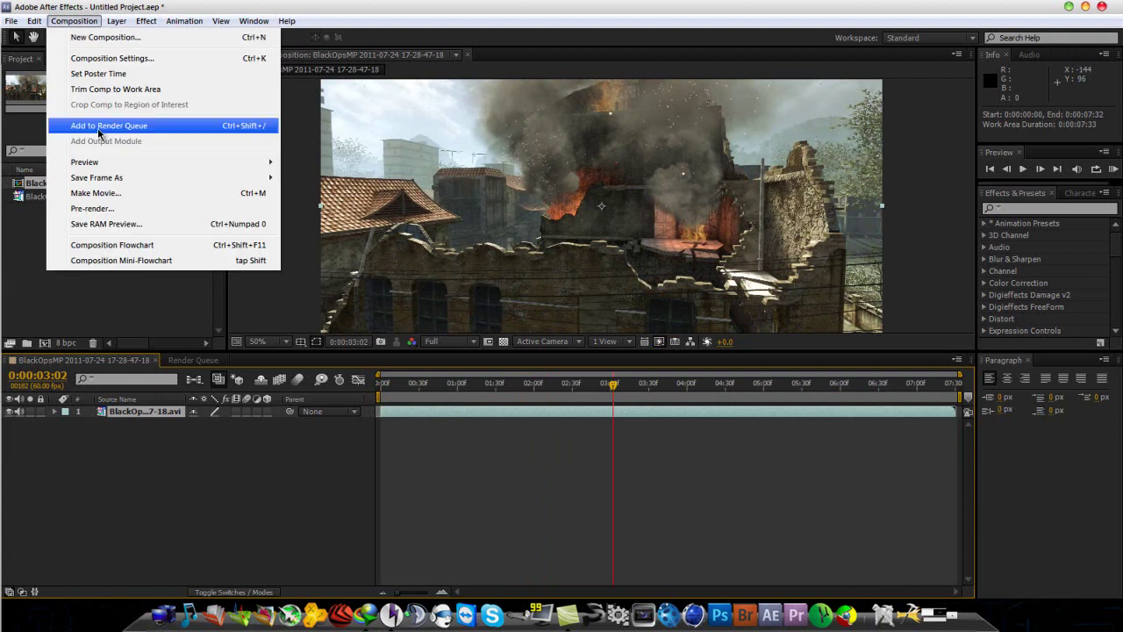
pyautogui.click(100, 58)
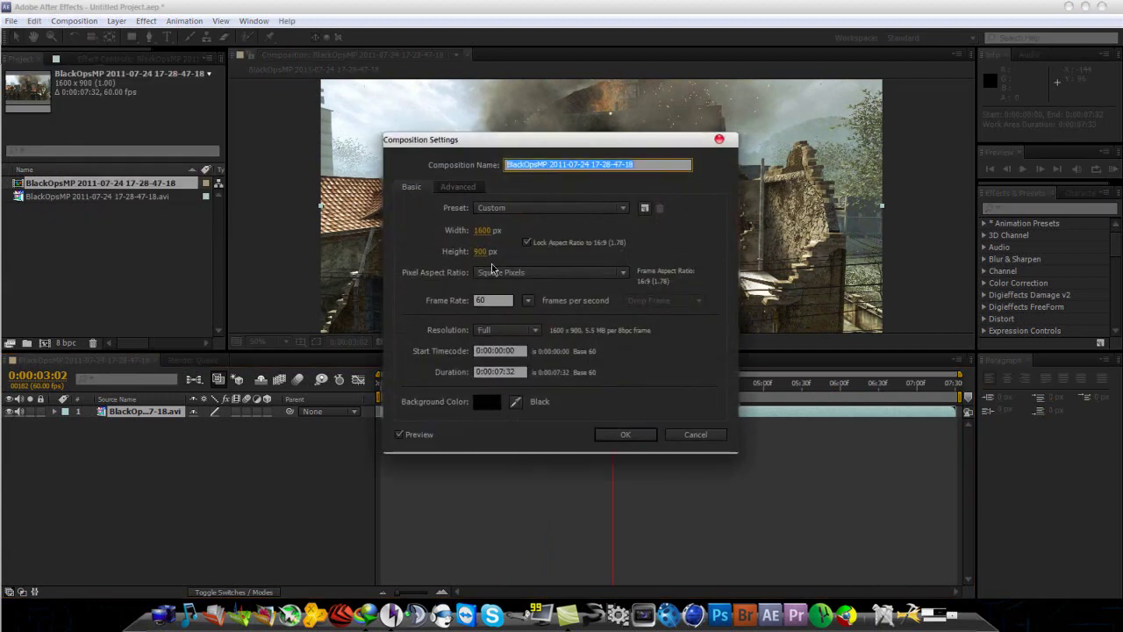
pyautogui.click(482, 232)
pyautogui.write('1289')
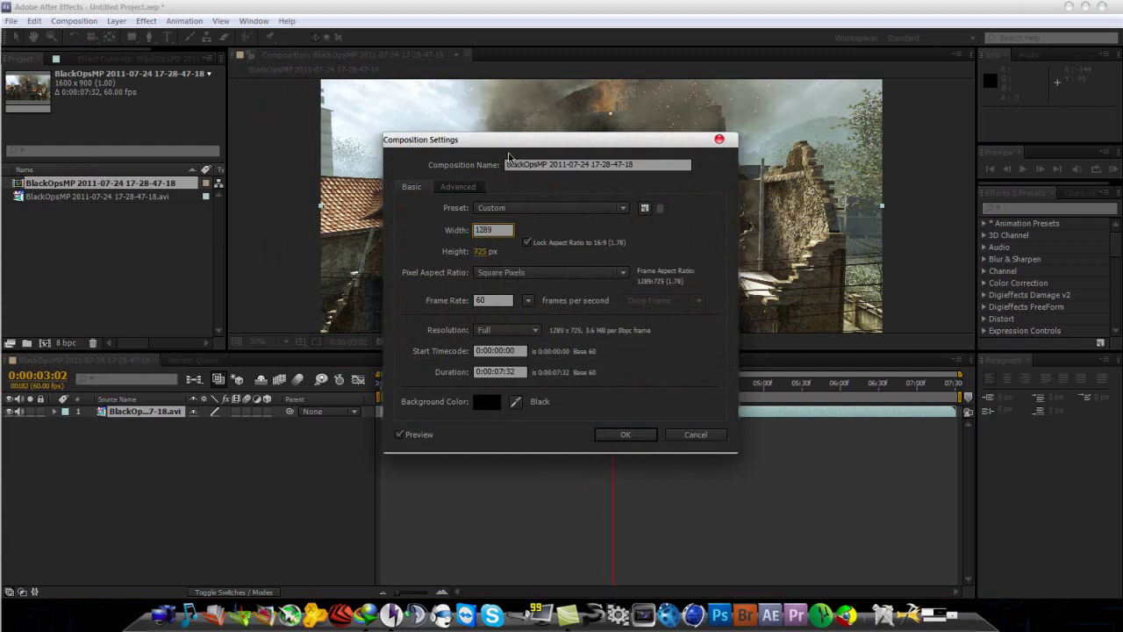
pyautogui.press('BackSpace')
pyautogui.write('0')
pyautogui.click(499, 299)
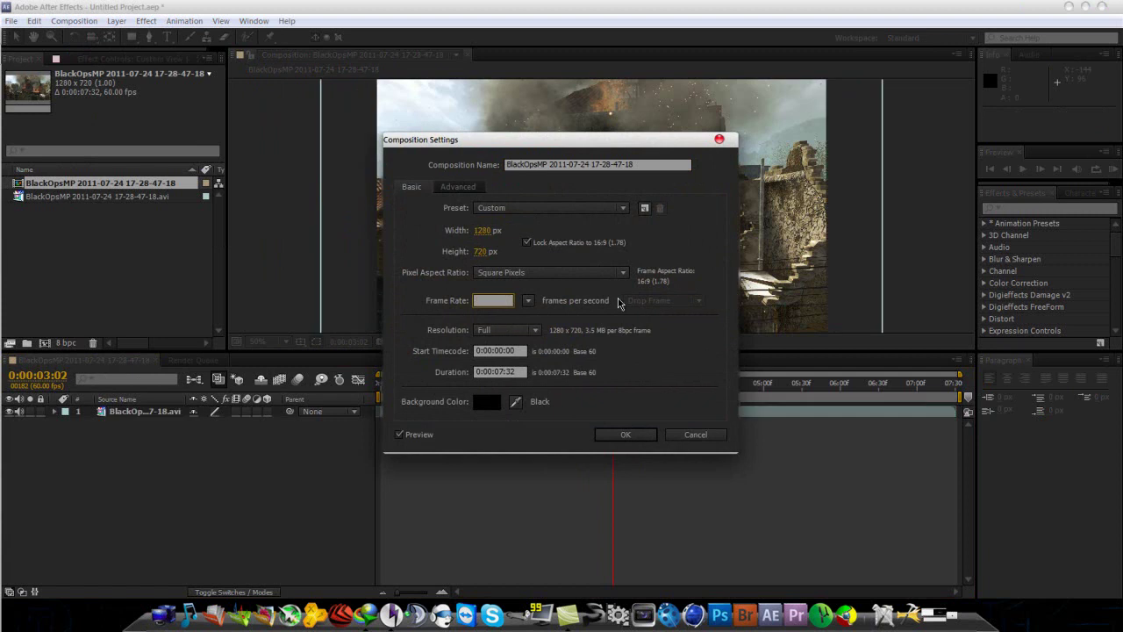
pyautogui.click(620, 437)
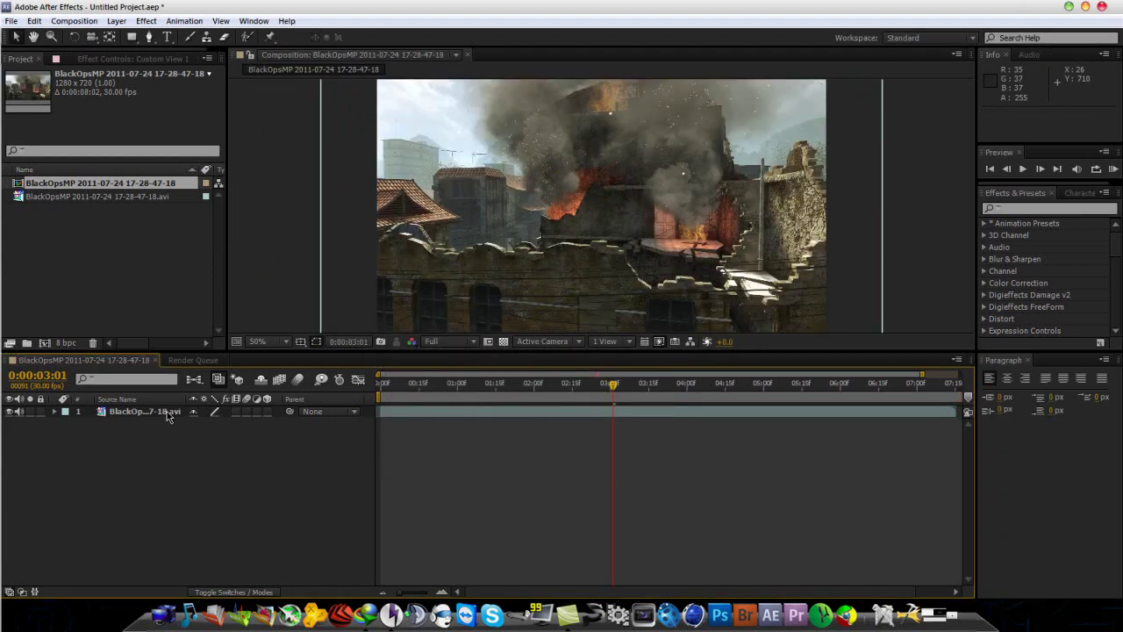
# Step: Scale the BlackOpsMP clip proportionally to 80% so it fits the composition frame
pyautogui.click(169, 417)
pyautogui.scroll(-2, 455, 239)
pyautogui.keyDown('shift'); pyautogui.moveTo(464, 292); pyautogui.dragTo(492, 283); pyautogui.keyUp('shift')
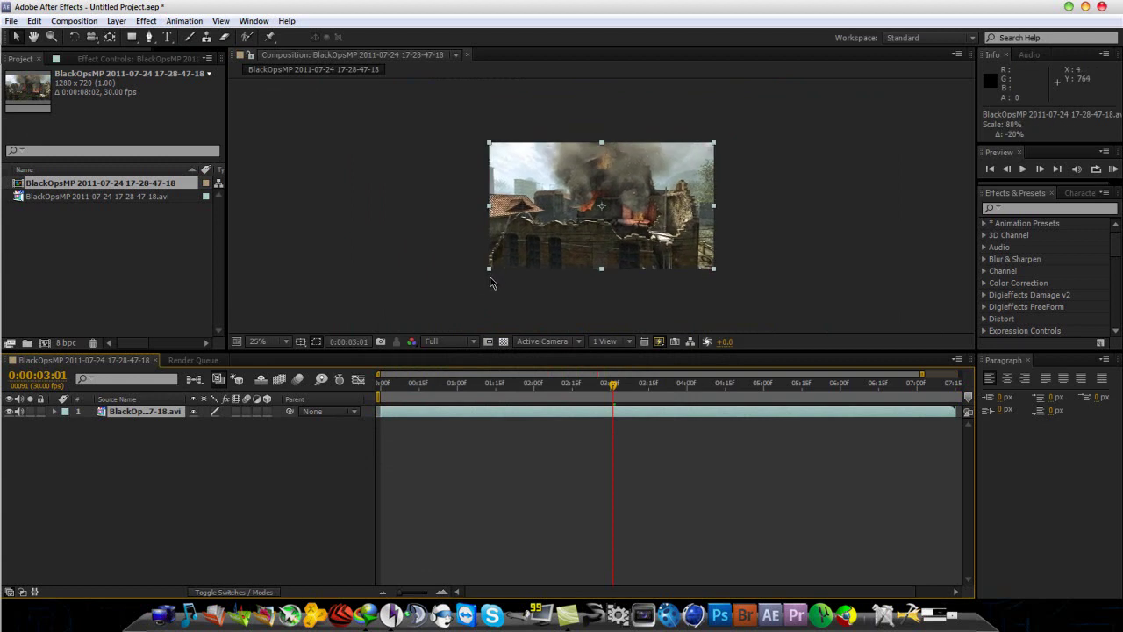
pyautogui.scroll(2, 491, 281)
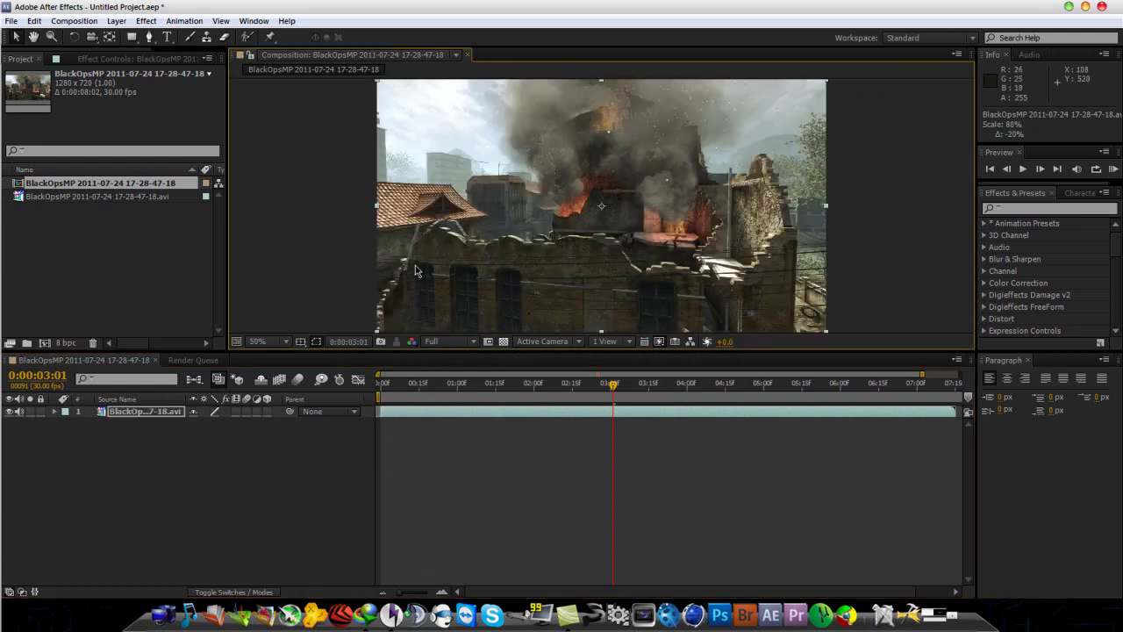
pyautogui.scroll(2, 417, 254)
pyautogui.scroll(-2, 422, 204)
# Step: Apply the Looks effect to the clip with the "CC Im Using ATM" preset
pyautogui.click(141, 21)
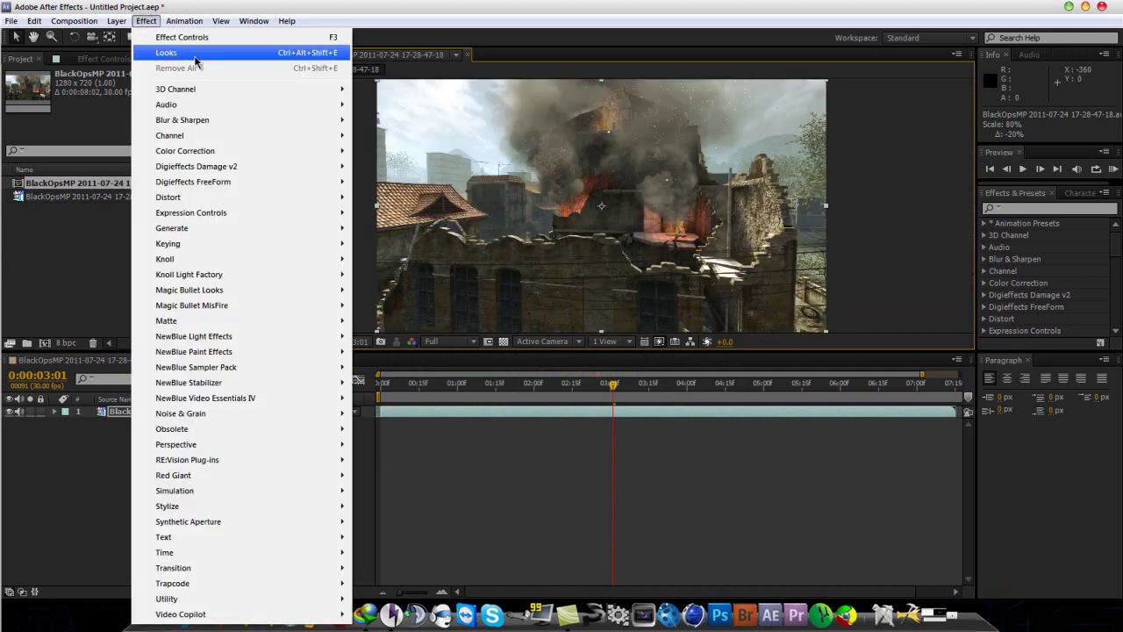
pyautogui.click(167, 52)
pyautogui.click(51, 122)
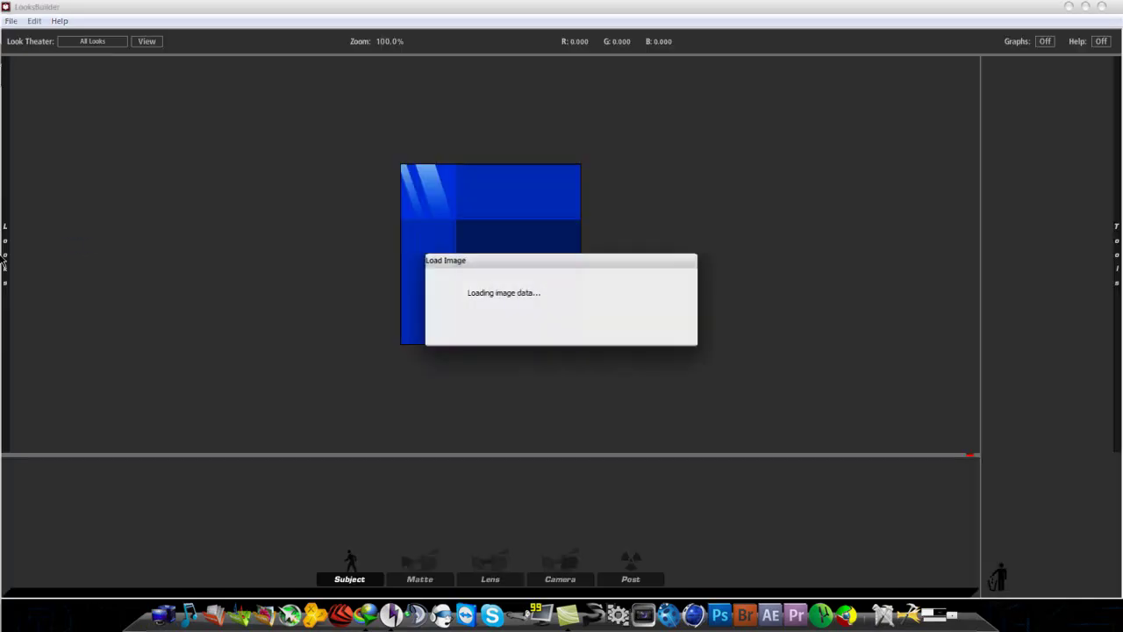
pyautogui.moveTo(1, 257)
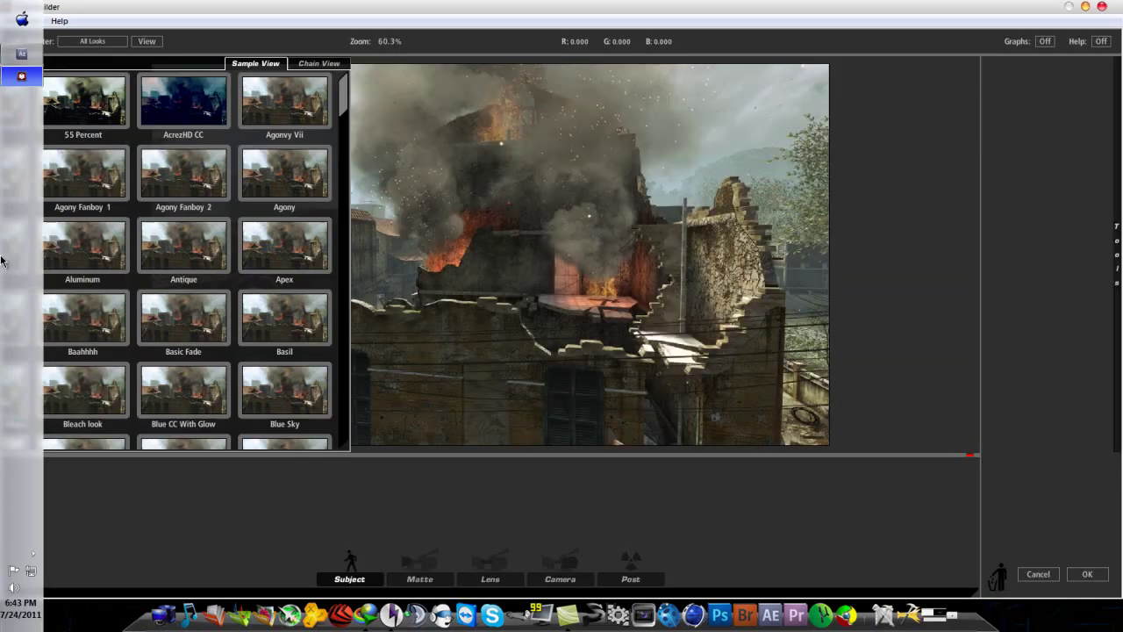
pyautogui.scroll(-5, 91, 264)
pyautogui.scroll(-2, 91, 263)
pyautogui.click(68, 287)
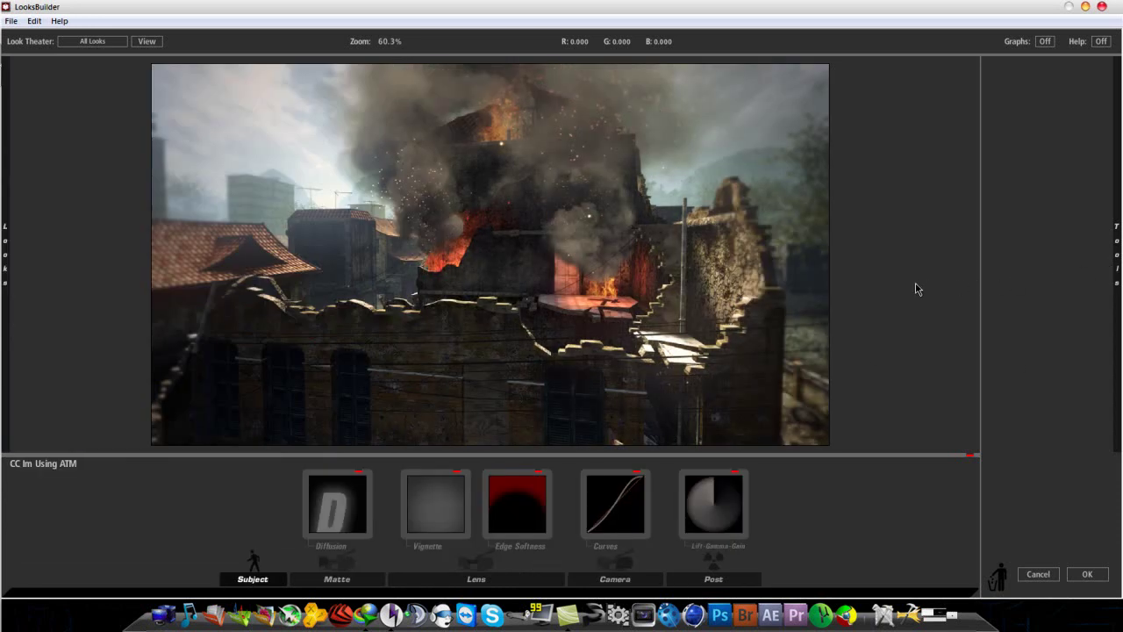
pyautogui.click(1088, 575)
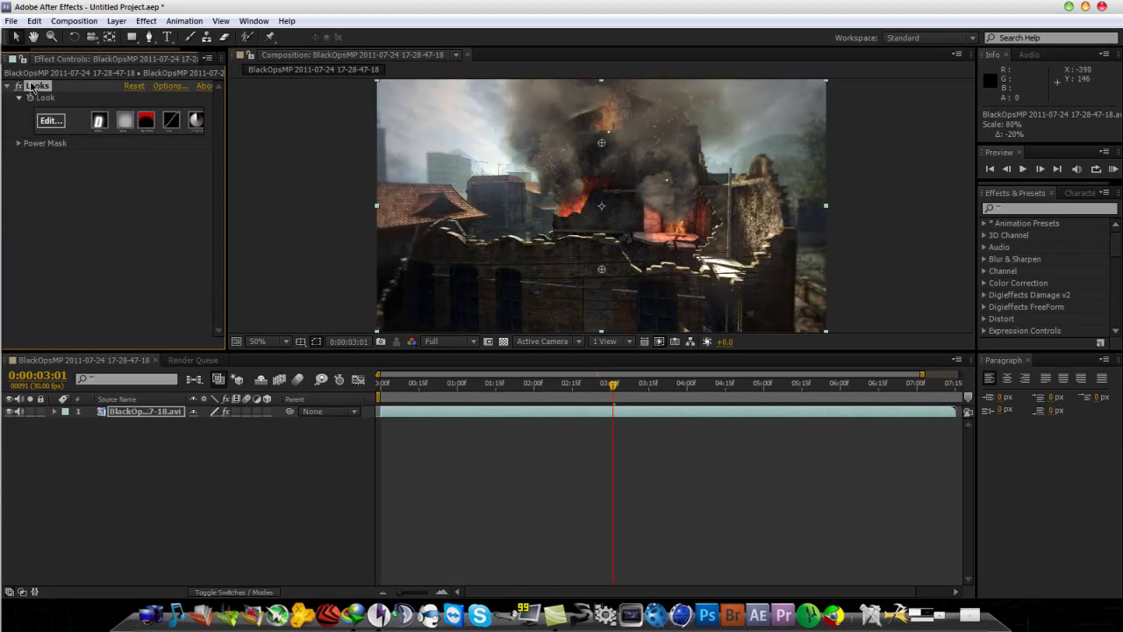
pyautogui.moveTo(2, 98)
pyautogui.click(9, 86)
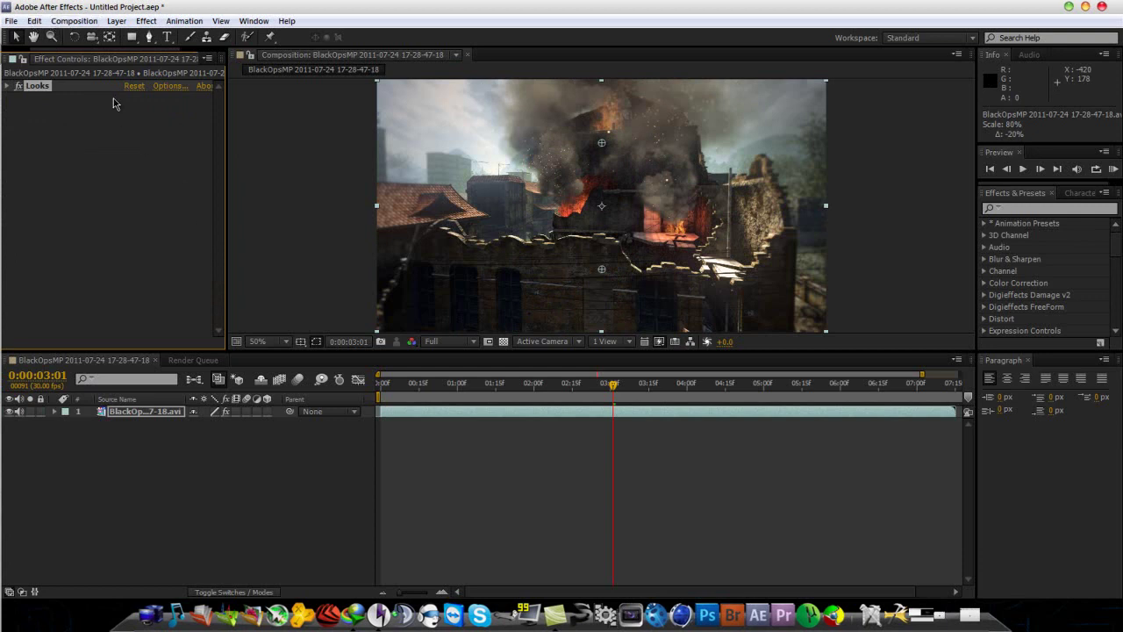
# Step: Add the composition to the render queue with PNG Sequence output and accept the Best quality, full resolution render settings
pyautogui.click(74, 21)
pyautogui.click(128, 129)
pyautogui.click(128, 454)
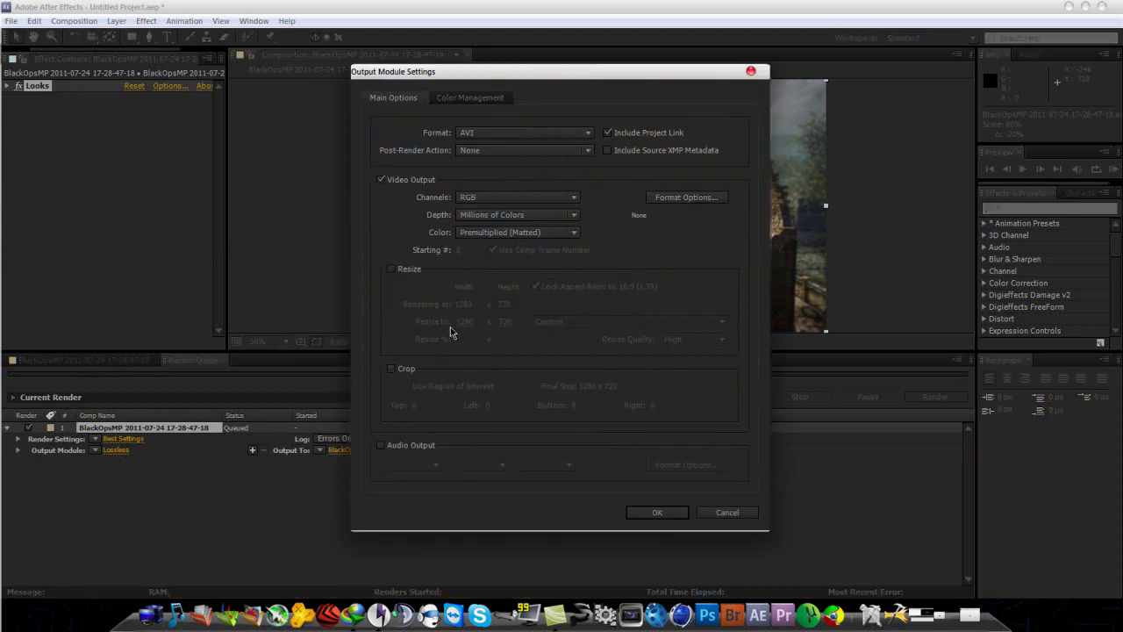
pyautogui.click(581, 136)
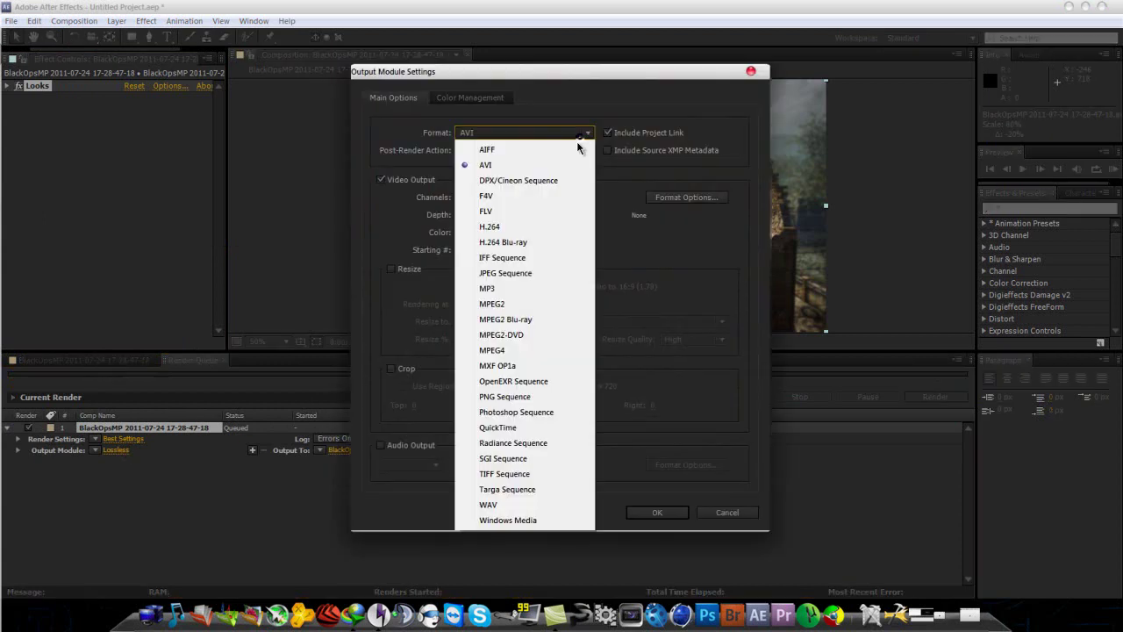
pyautogui.click(517, 398)
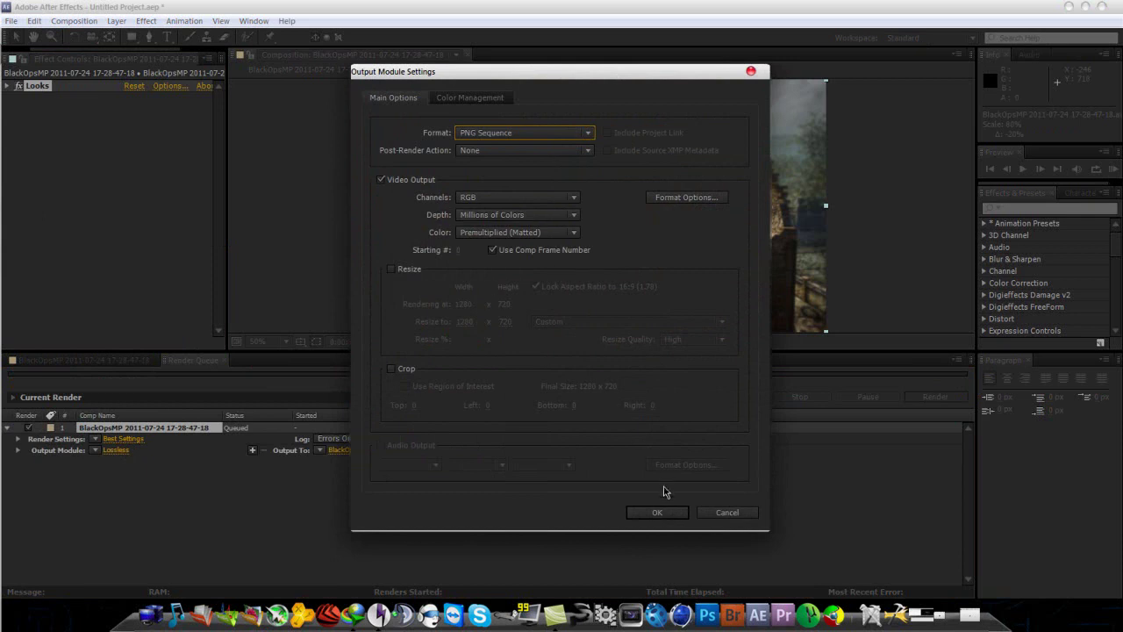
pyautogui.click(657, 512)
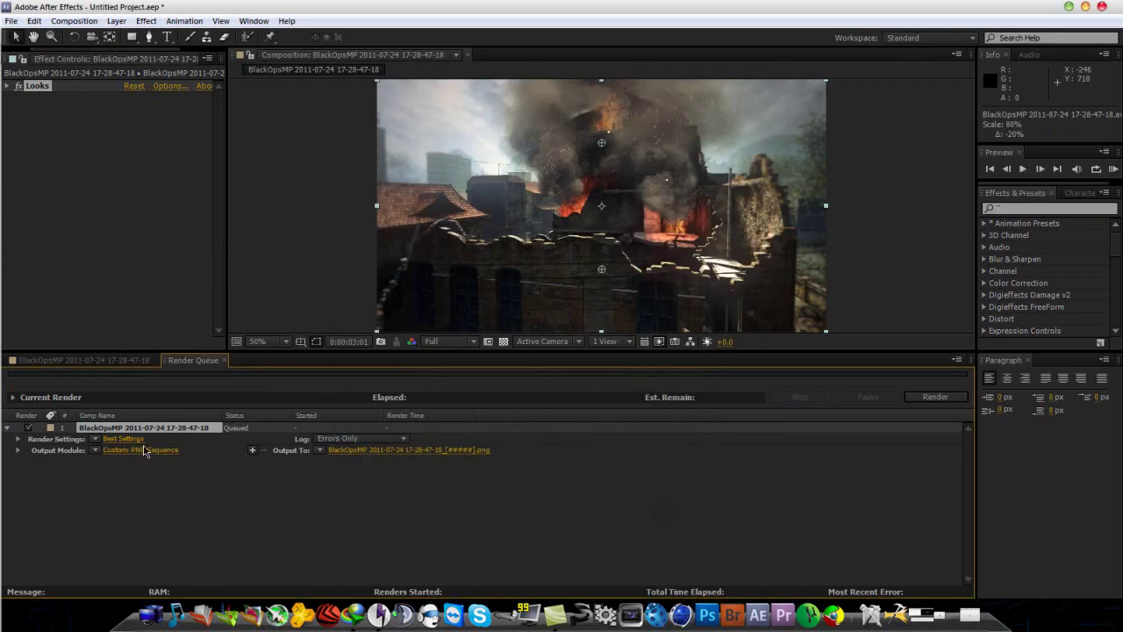
pyautogui.click(123, 439)
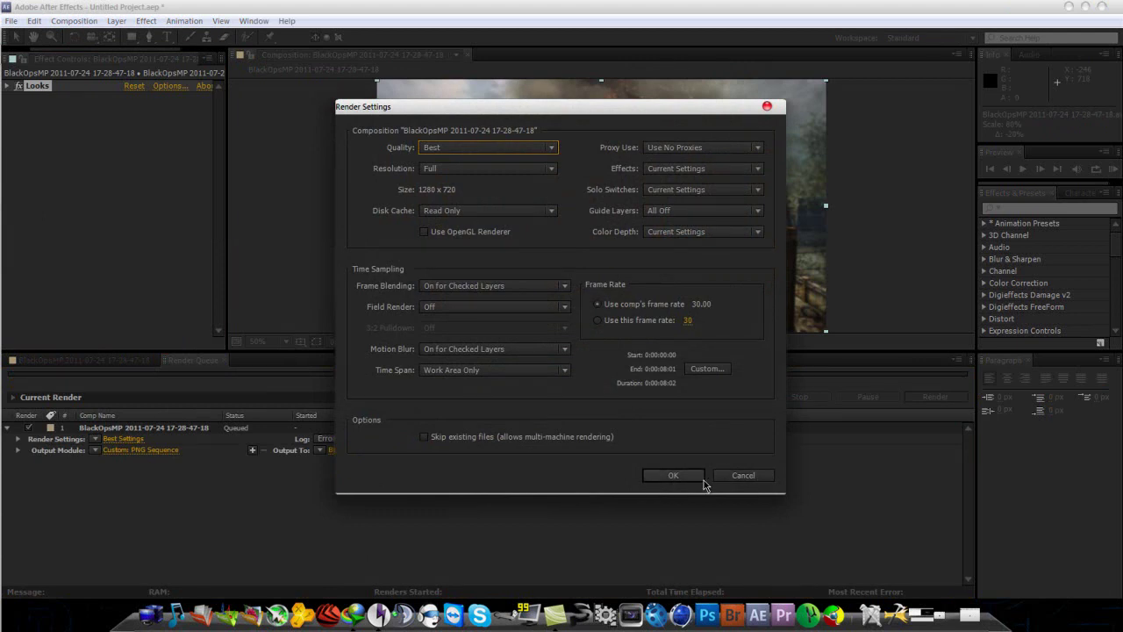
pyautogui.click(673, 475)
# Step: Set the render's output destination to the png seq folder on the desktop, keeping the proposed file name
pyautogui.click(383, 450)
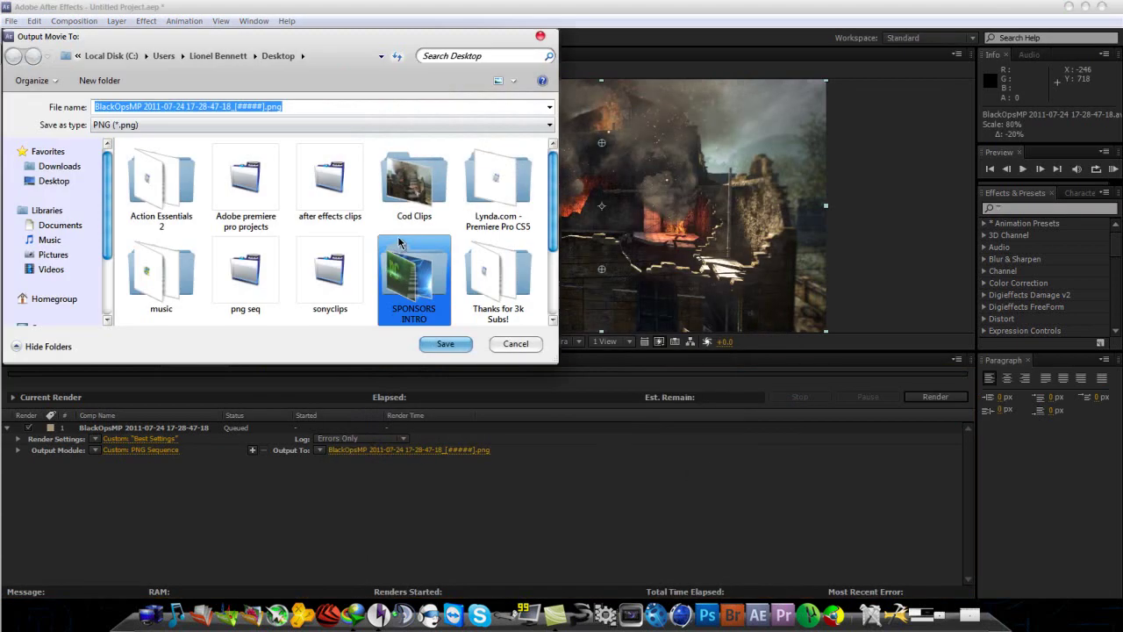
pyautogui.moveTo(551, 249); pyautogui.dragTo(557, 313)
pyautogui.click(225, 179)
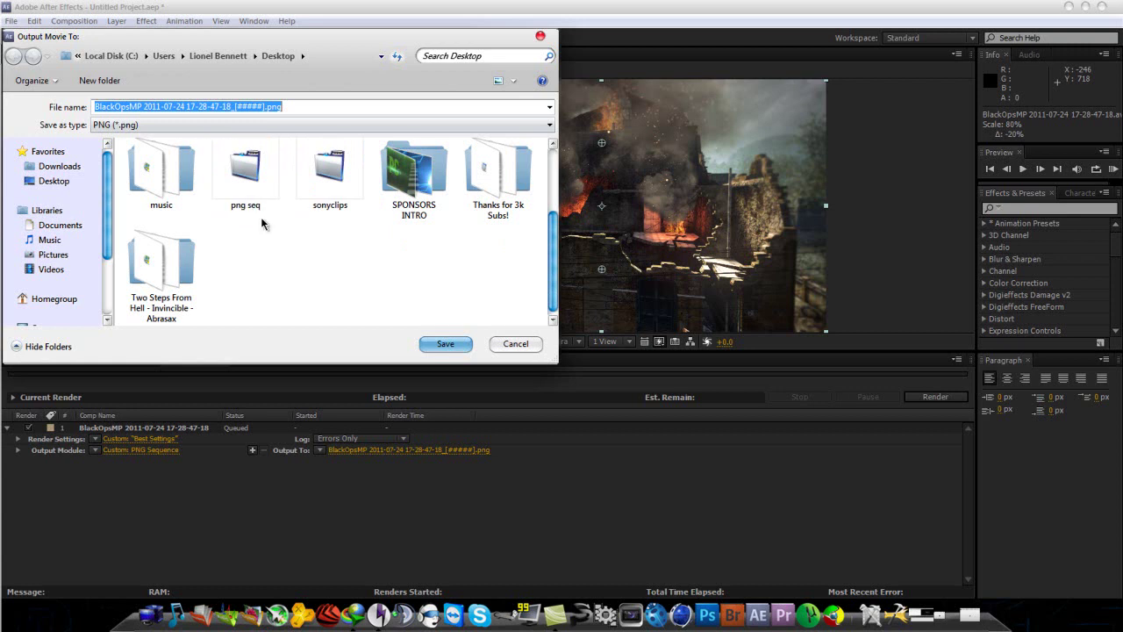
pyautogui.doubleClick(244, 179)
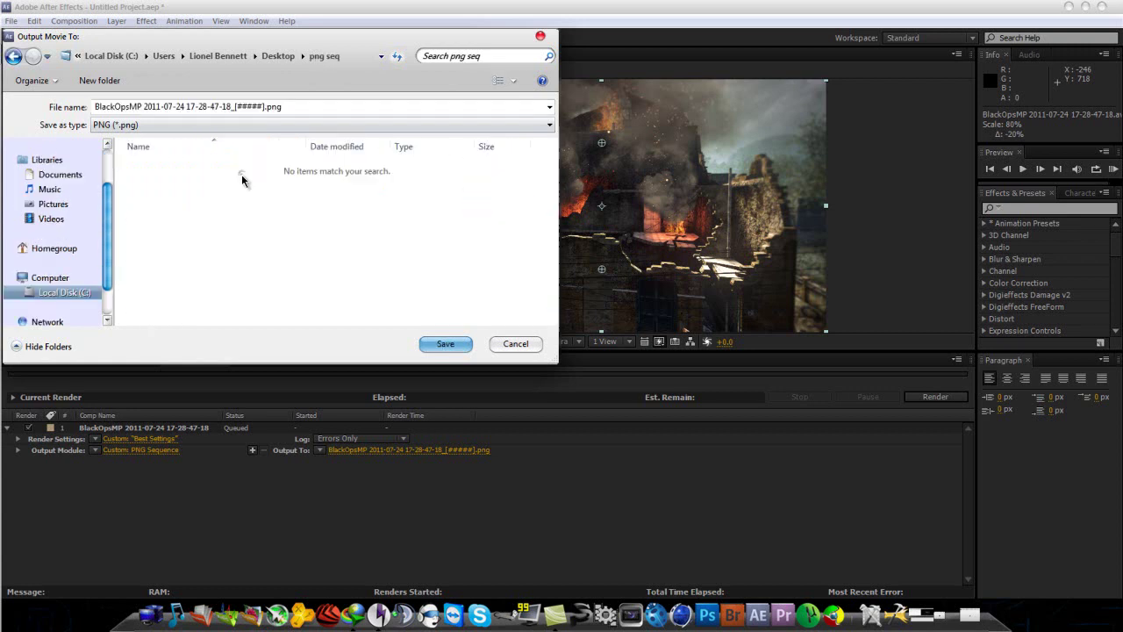
pyautogui.click(454, 345)
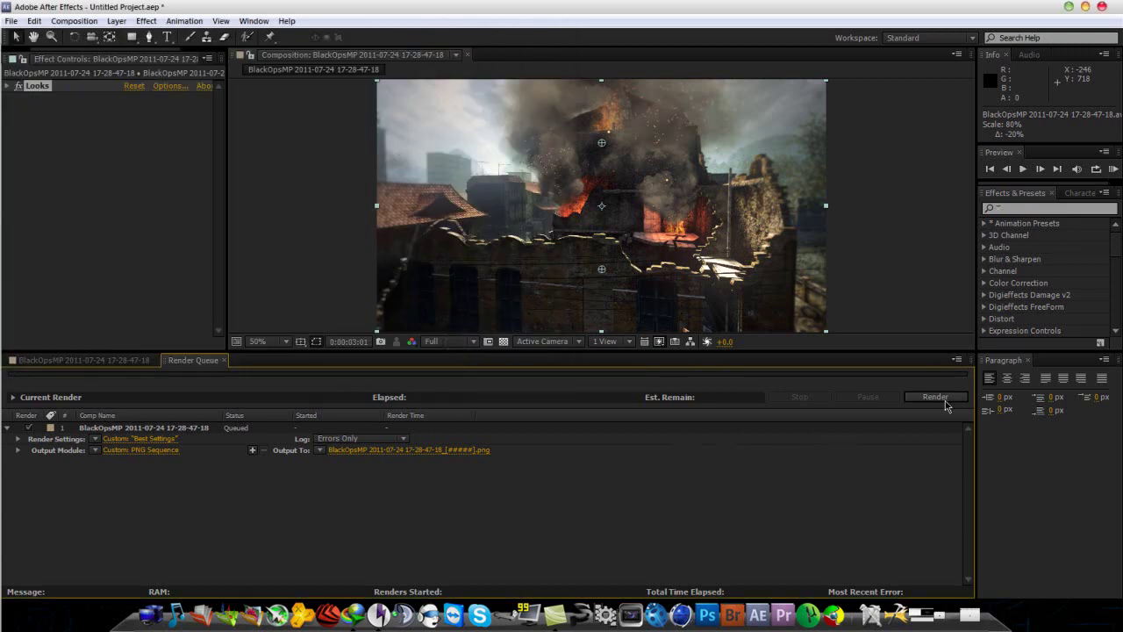
# Step: Render the queued PNG sequence and close the project without saving its changes
pyautogui.click(936, 397)
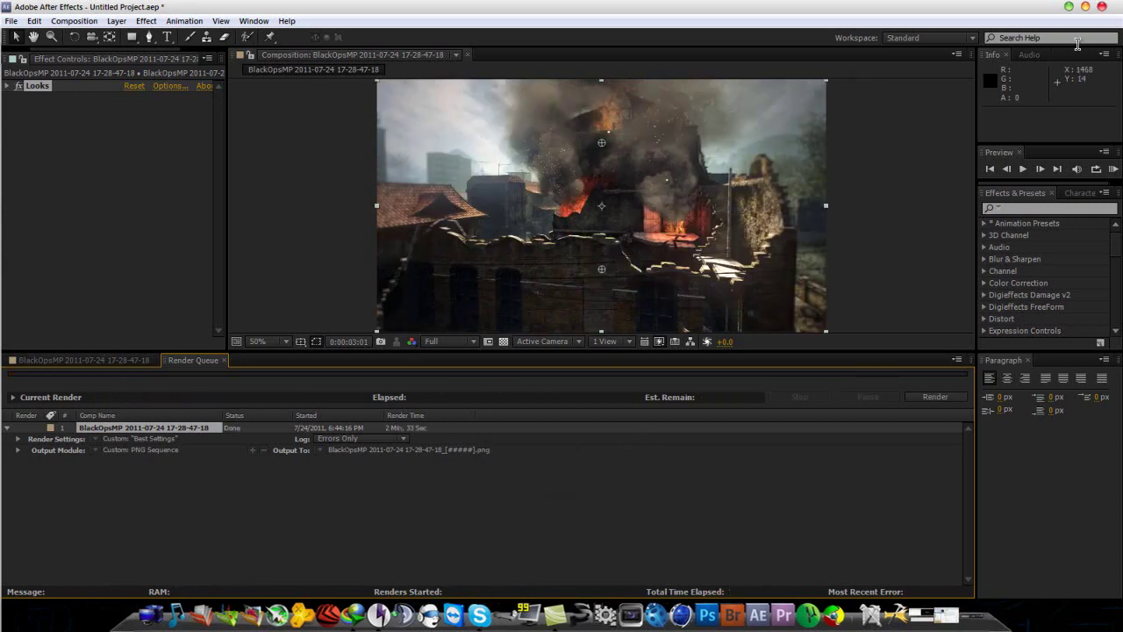
pyautogui.click(1102, 7)
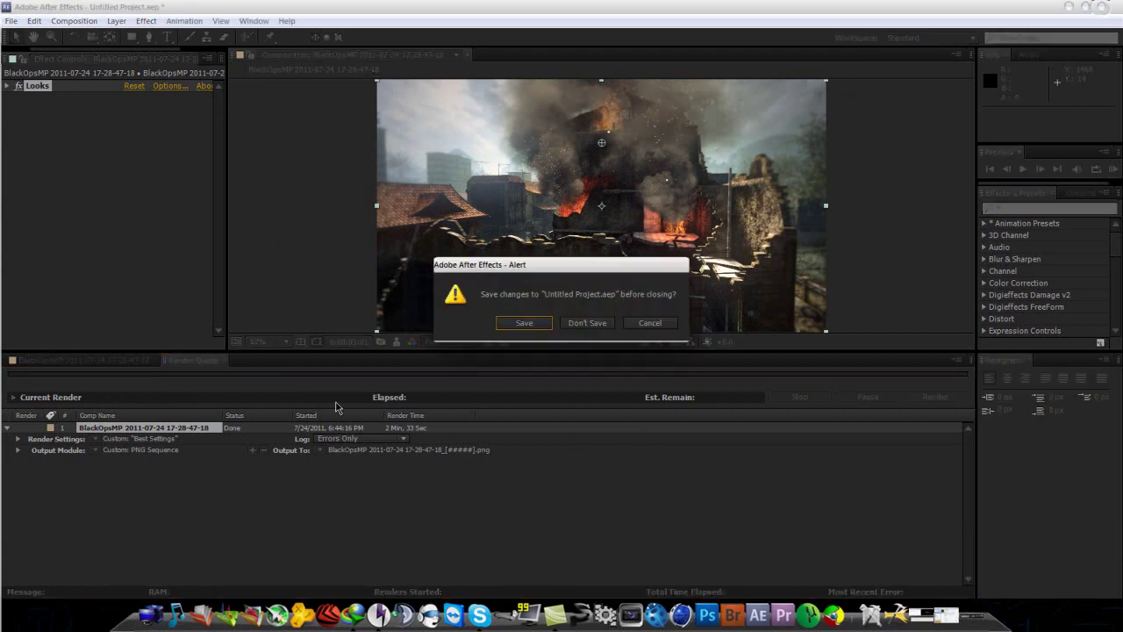
pyautogui.click(572, 323)
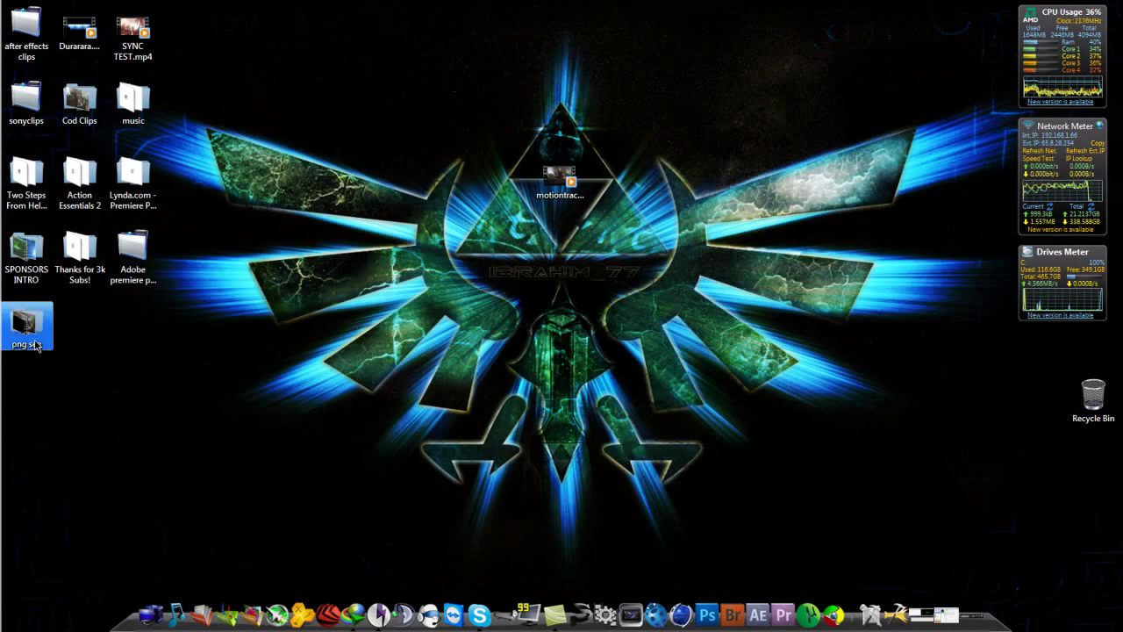
# Step: Look through the rendered frames in the desktop's png seq folder and close it
pyautogui.click(47, 328)
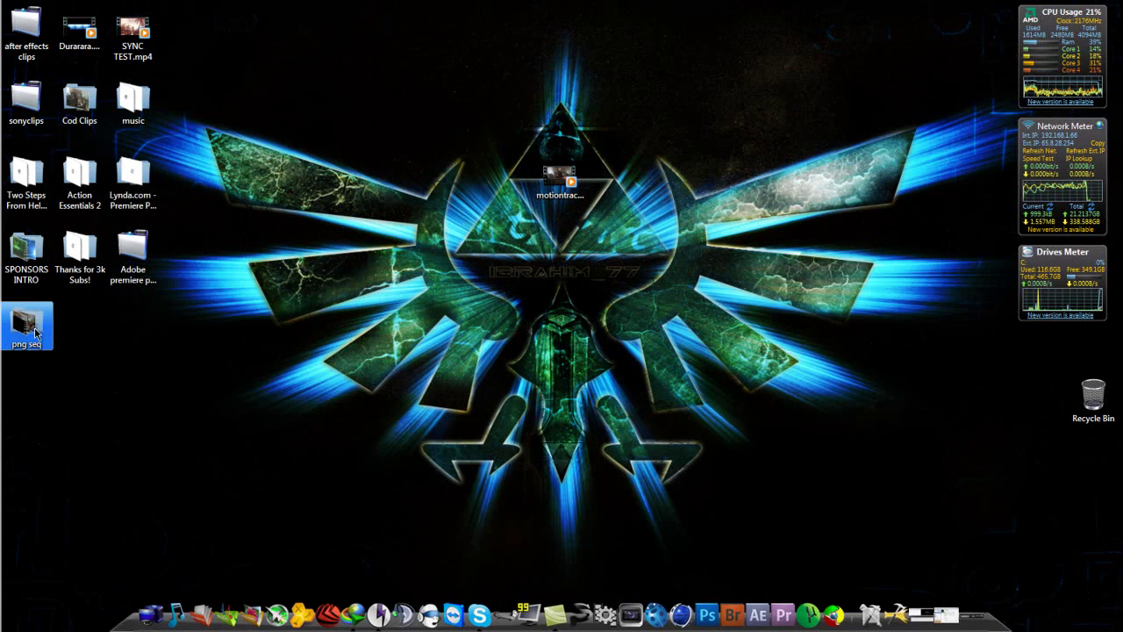
pyautogui.doubleClick(40, 328)
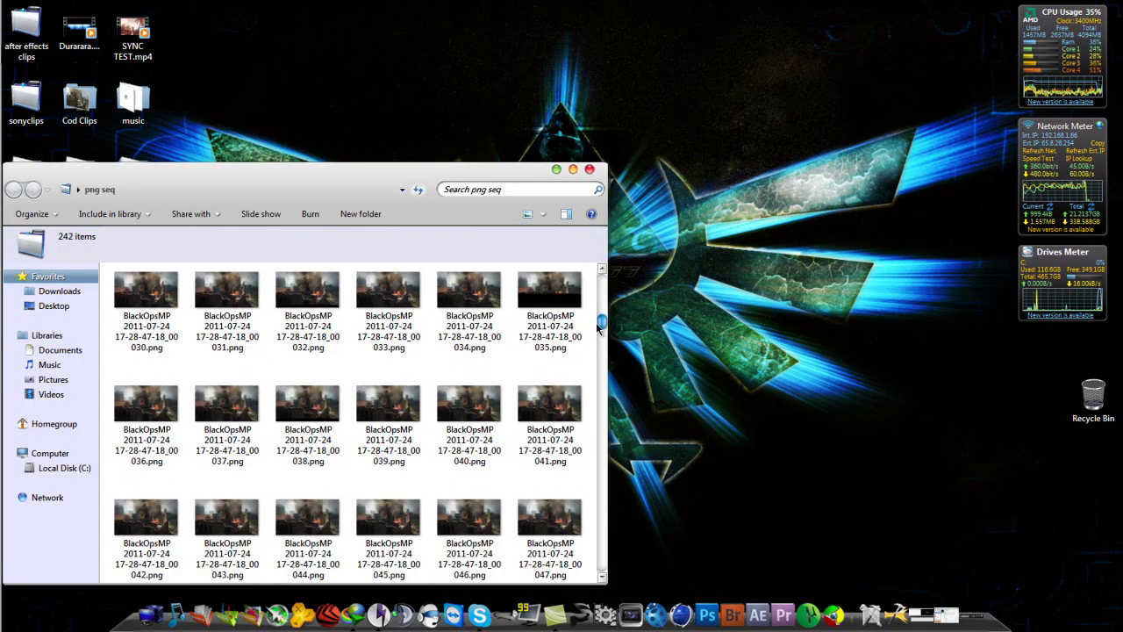
pyautogui.moveTo(603, 329); pyautogui.dragTo(598, 285)
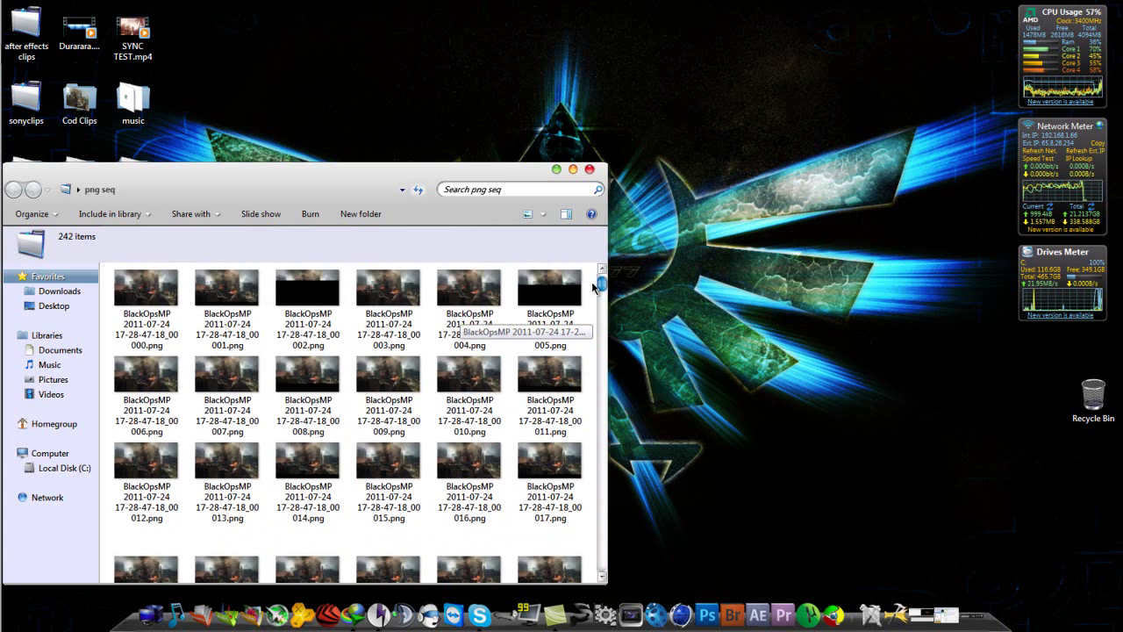
pyautogui.click(589, 170)
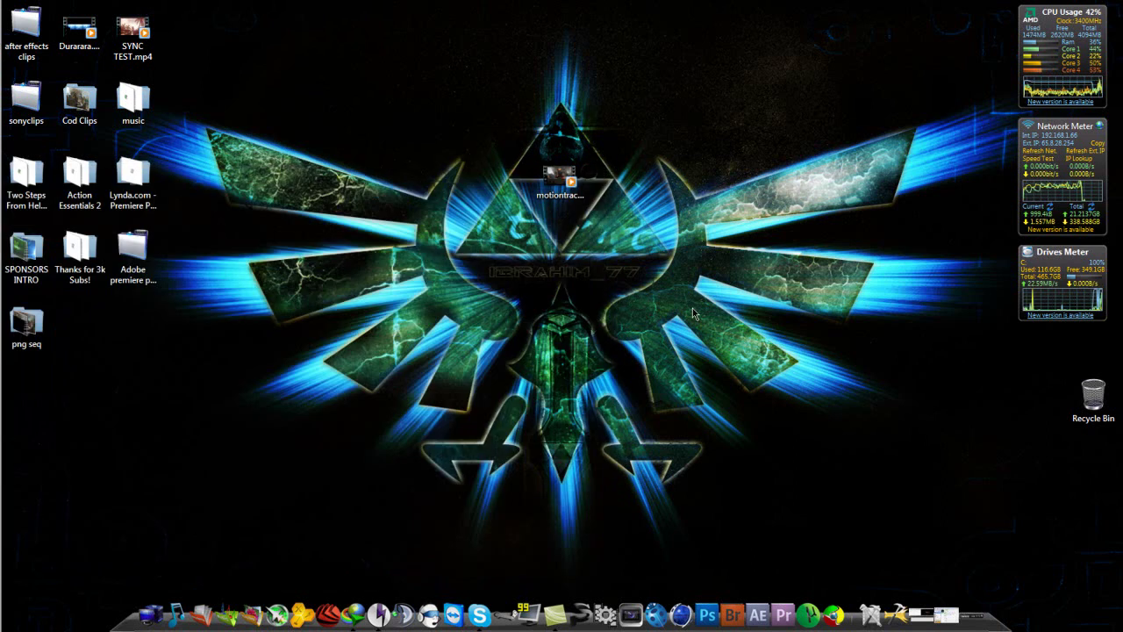
pyautogui.click(654, 616)
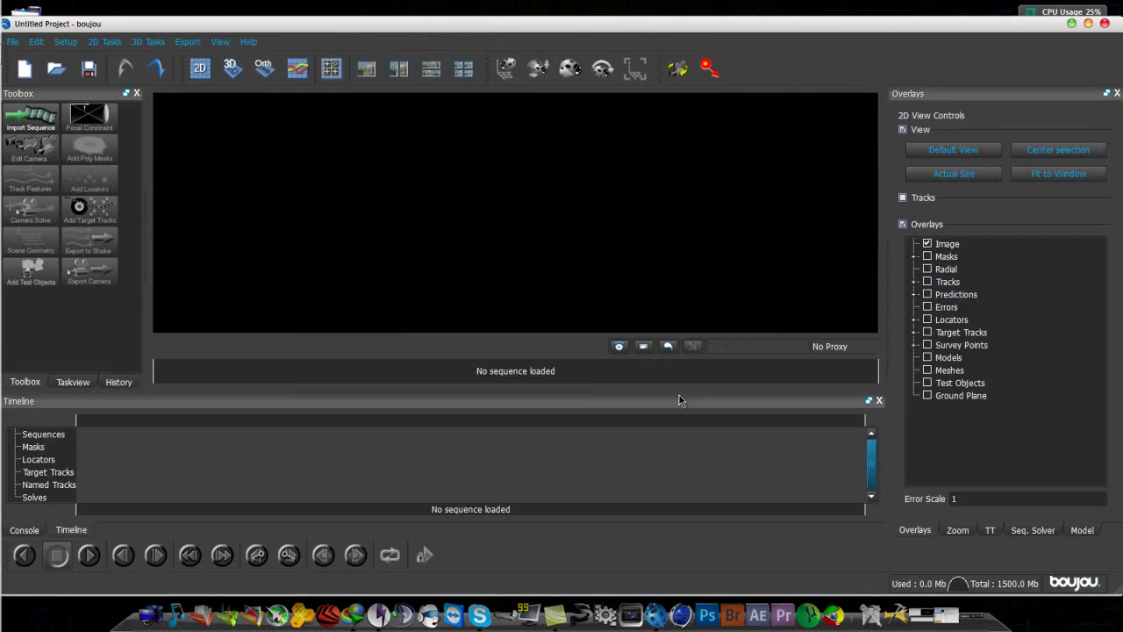
pyautogui.click(10, 121)
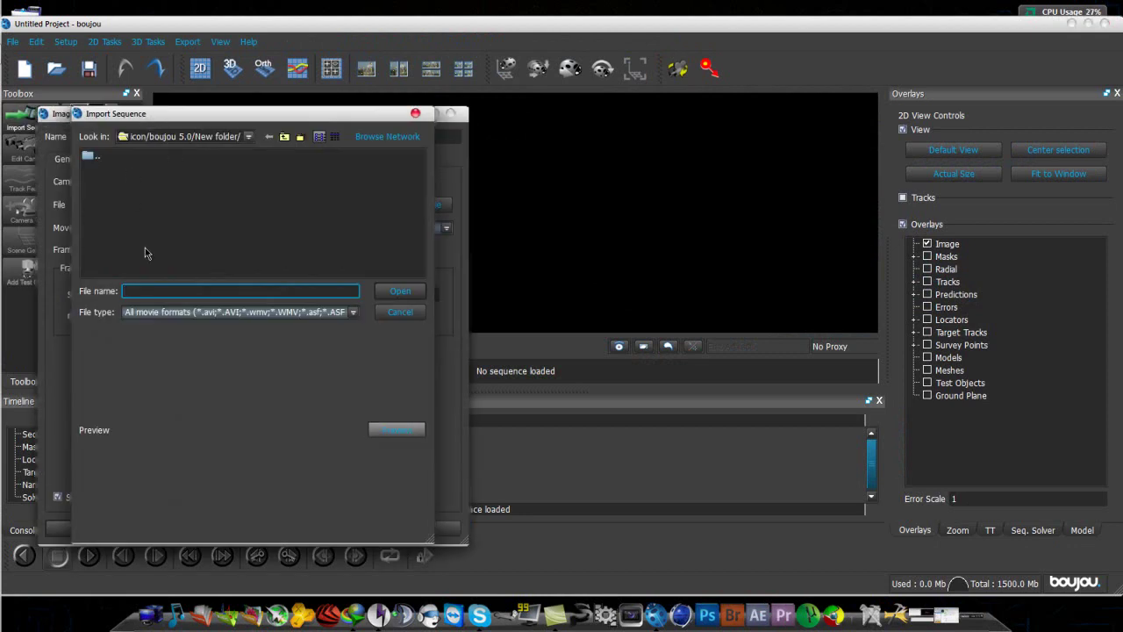
pyautogui.click(249, 136)
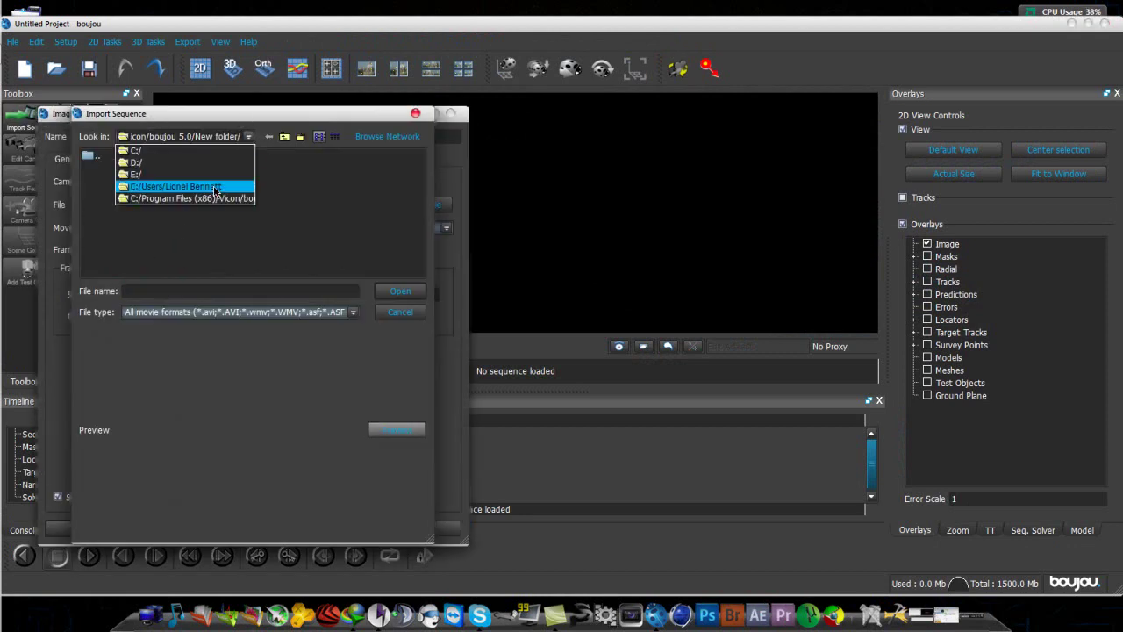
pyautogui.click(158, 183)
pyautogui.doubleClick(105, 181)
pyautogui.click(115, 246)
pyautogui.doubleClick(115, 245)
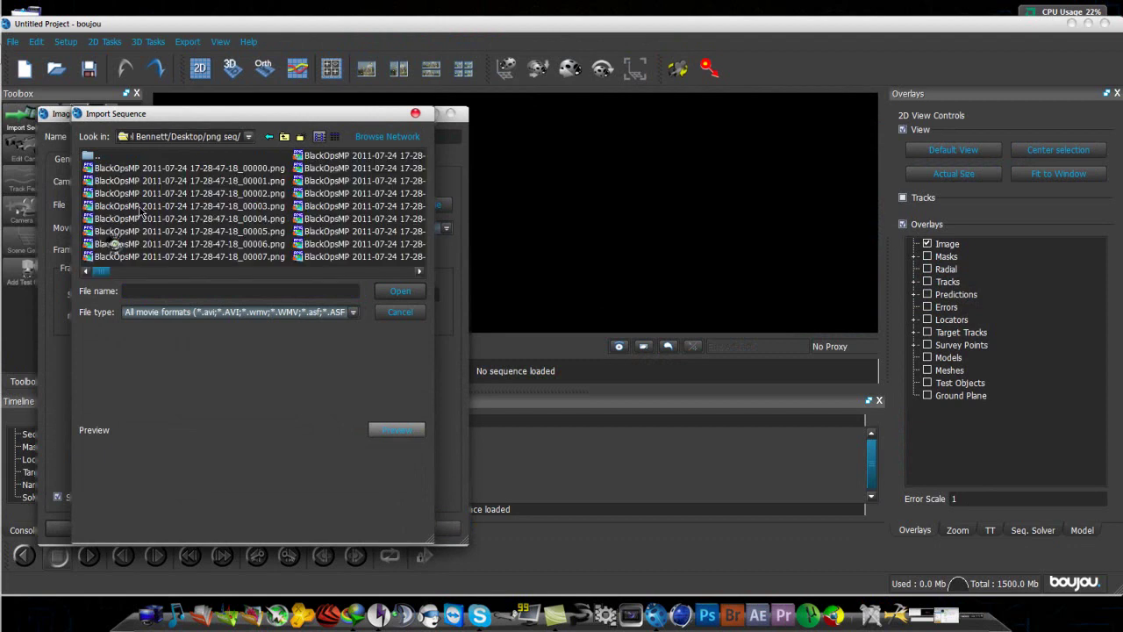
pyautogui.click(259, 171)
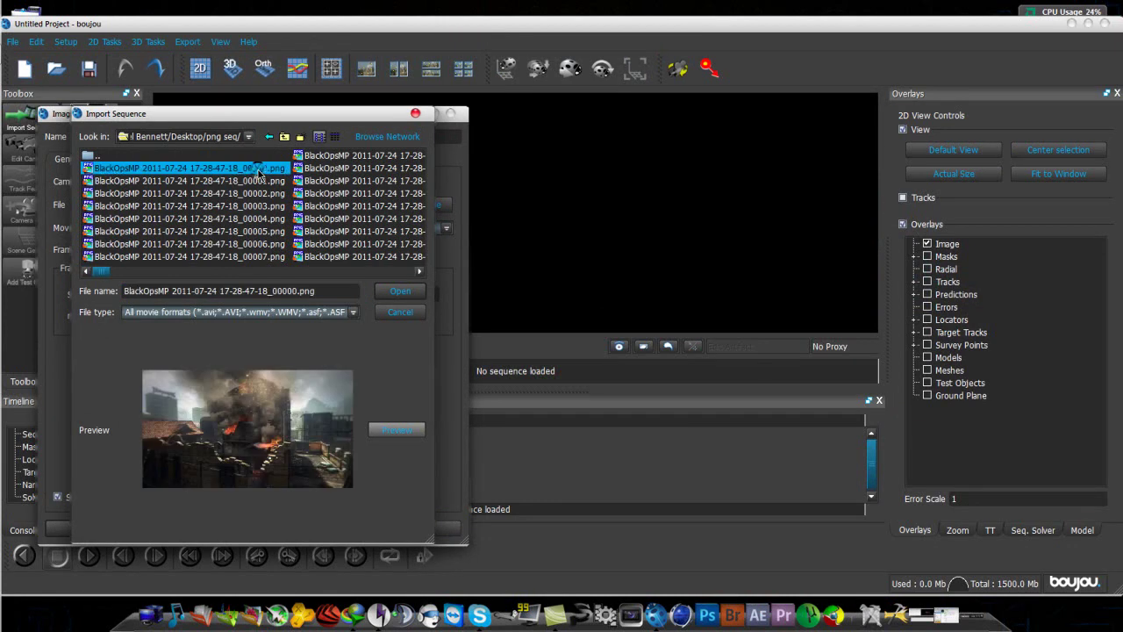
pyautogui.click(387, 294)
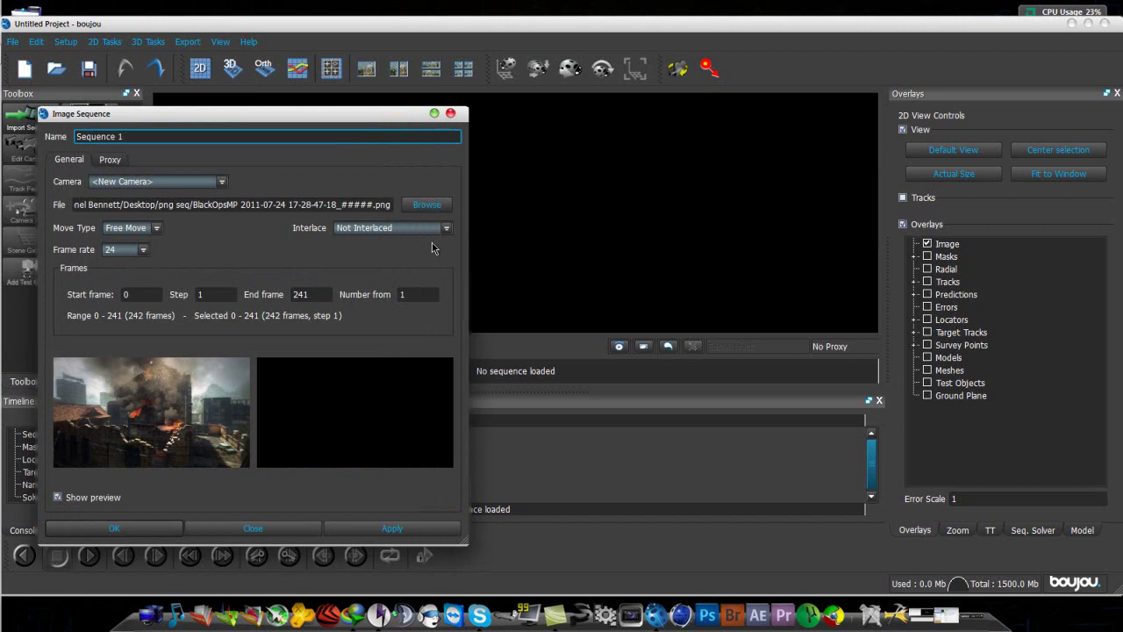
# Step: Set the new sequence's frame rate to 30, apply the import and maximize the boujou window
pyautogui.click(142, 250)
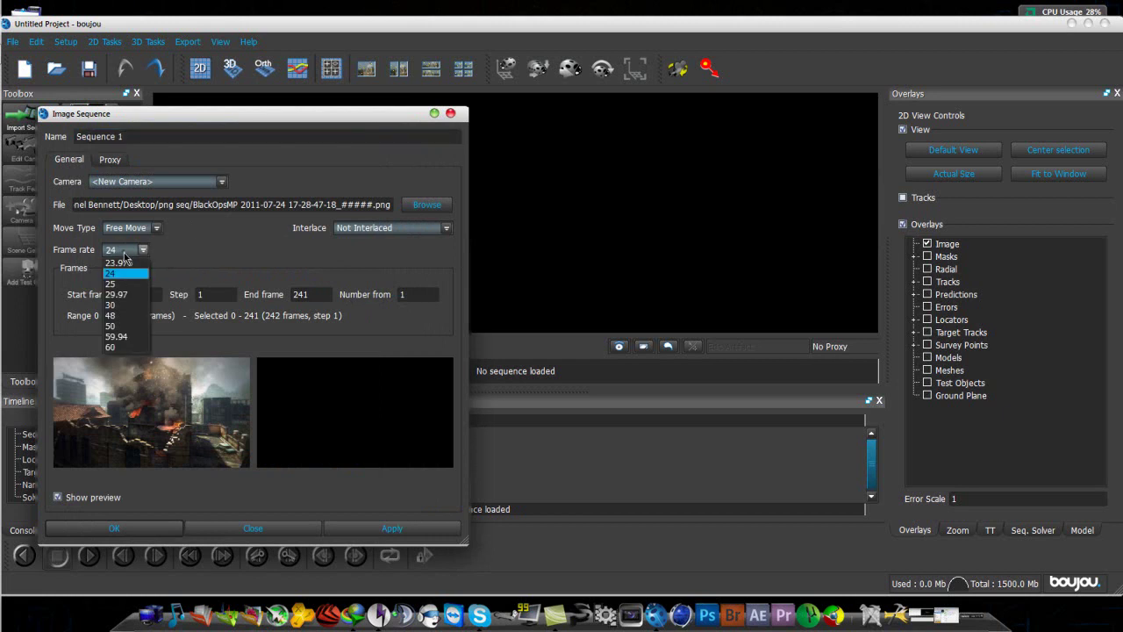
pyautogui.click(136, 306)
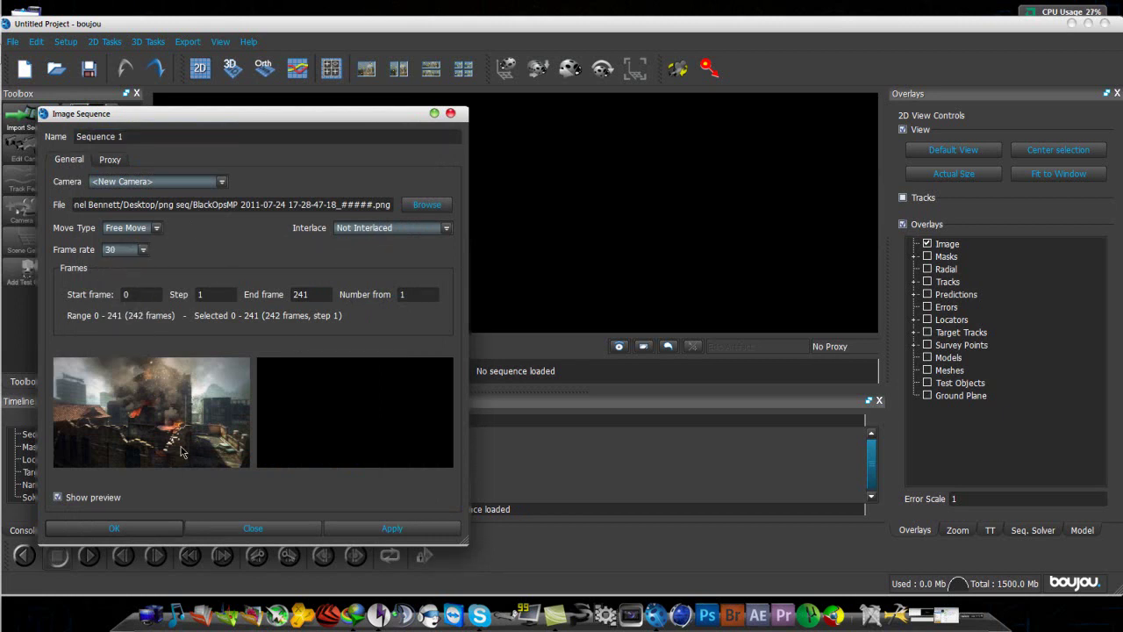
pyautogui.click(378, 529)
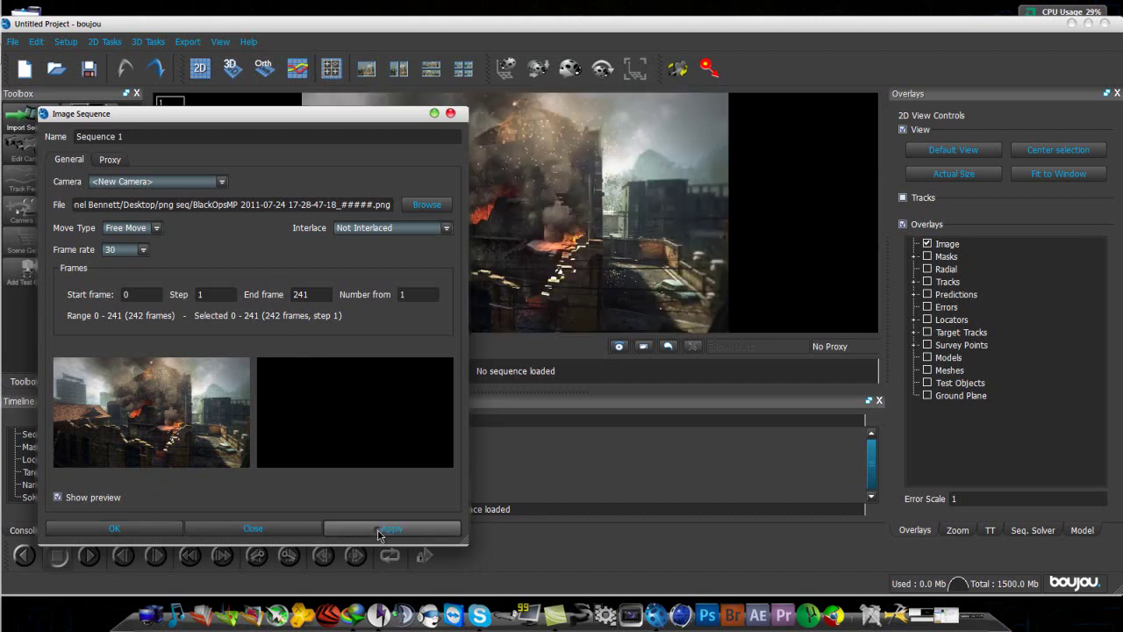
pyautogui.click(282, 531)
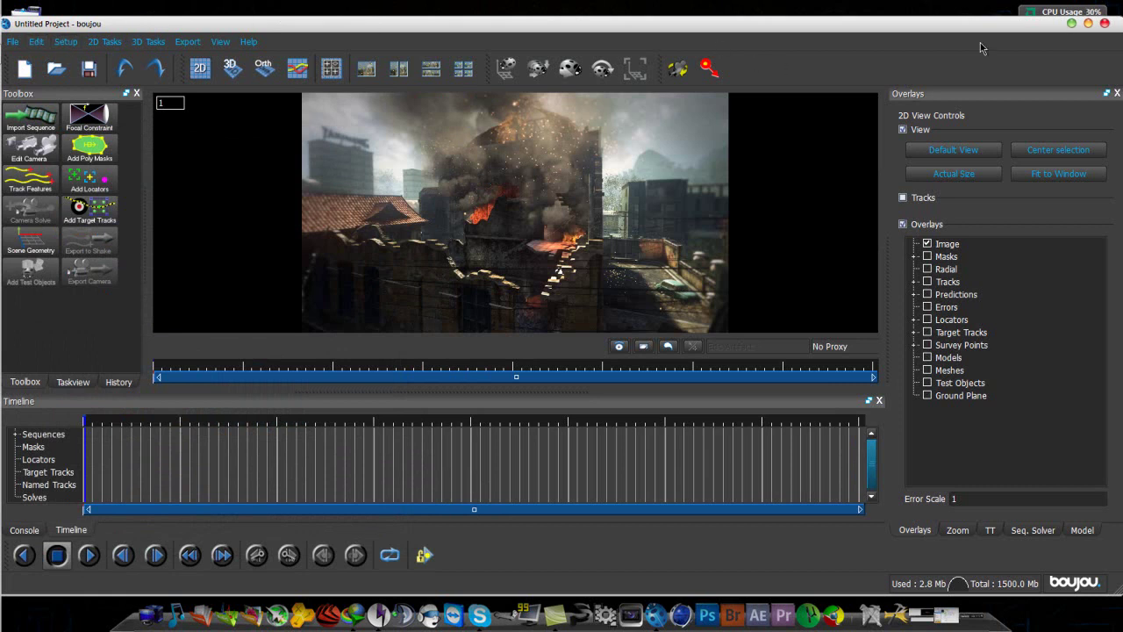
pyautogui.click(1089, 23)
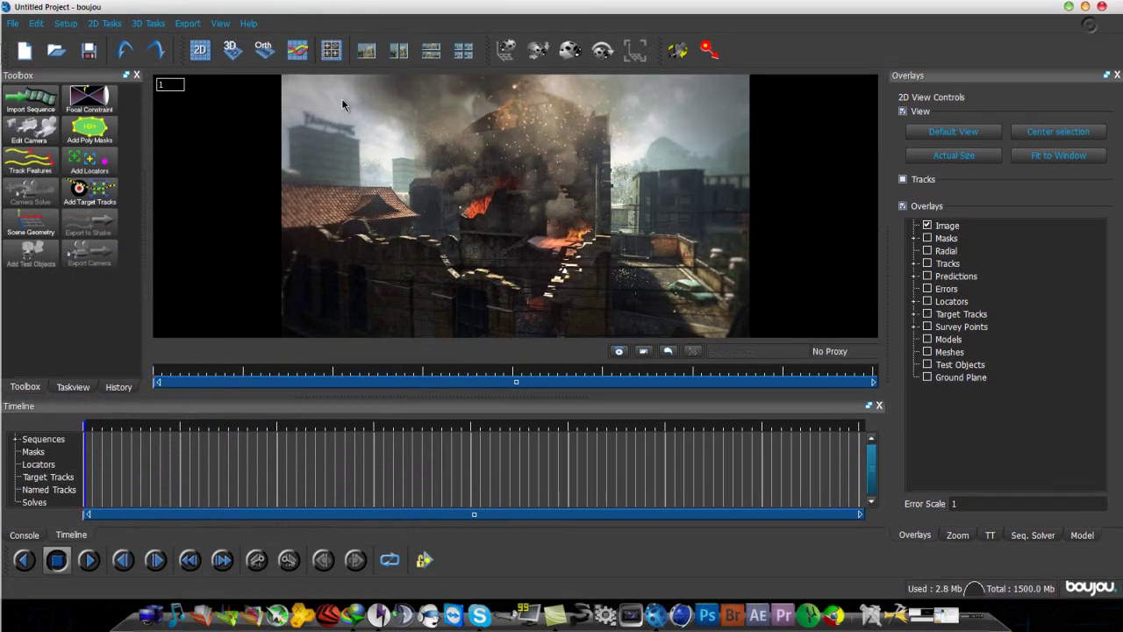
# Step: Edit the imported Sequence 1 to a frame rate of 30 and recheck its sequence settings
pyautogui.click(66, 24)
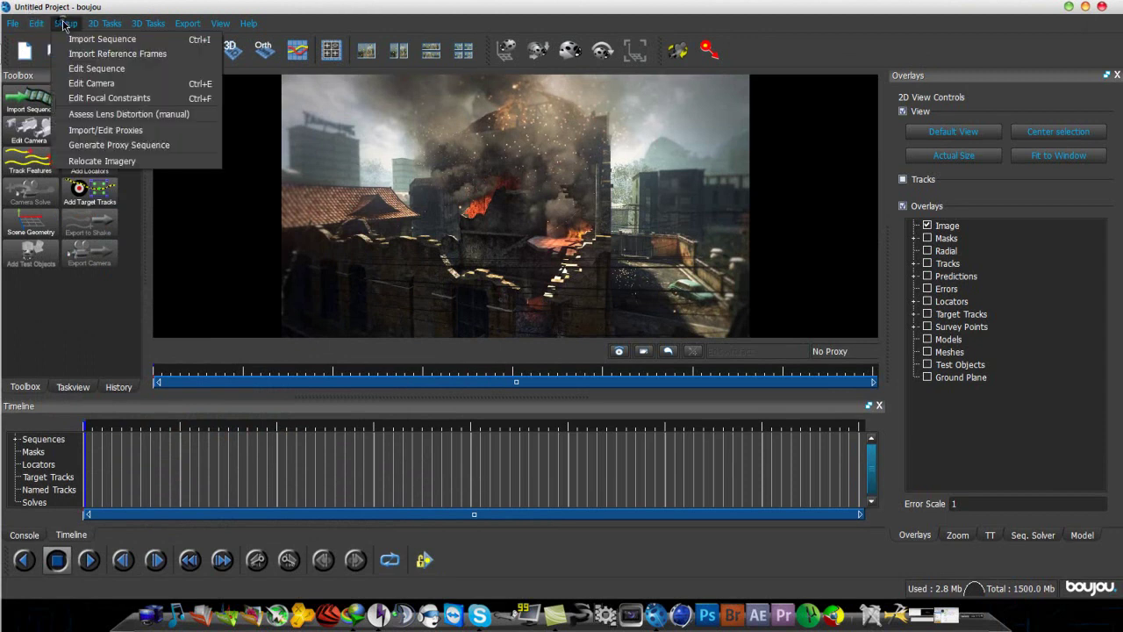
pyautogui.click(97, 68)
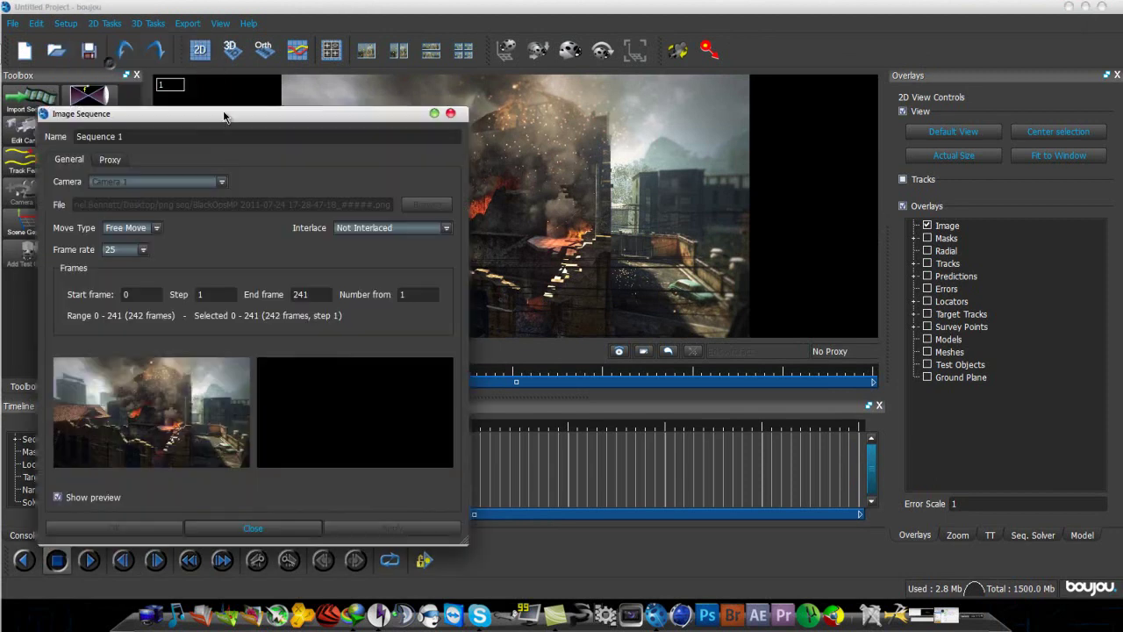
pyautogui.click(143, 252)
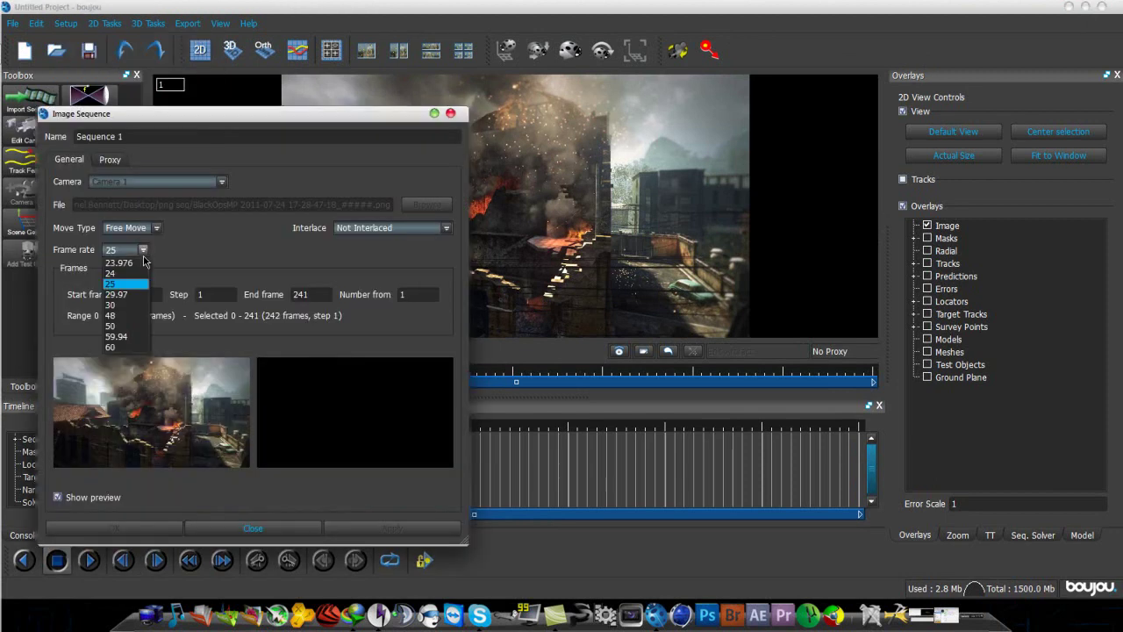
pyautogui.click(132, 305)
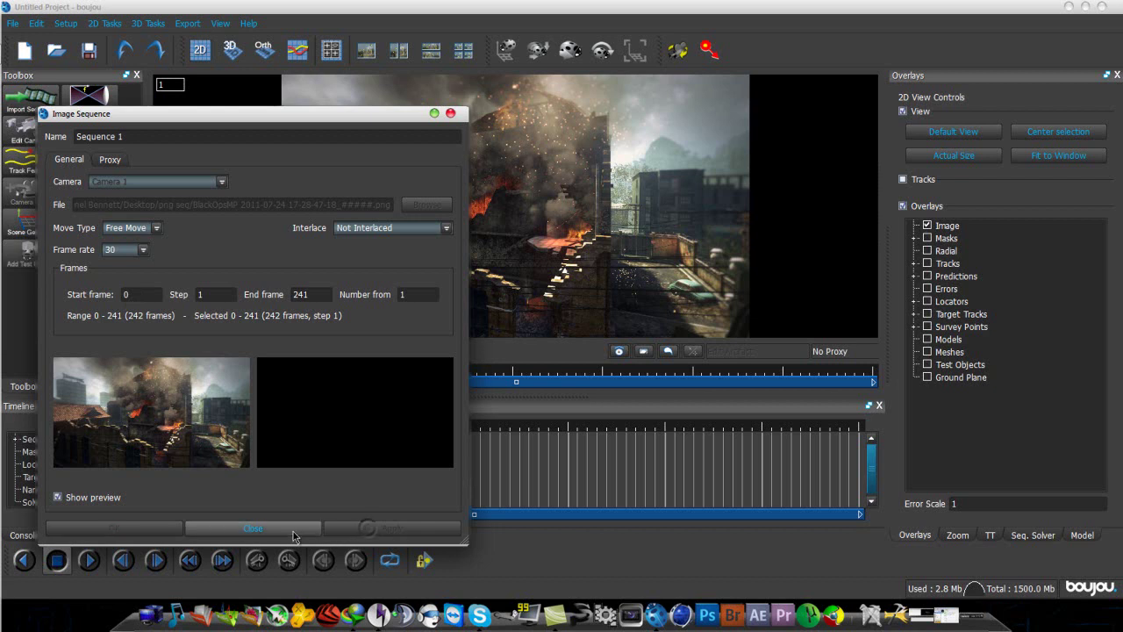
pyautogui.click(292, 532)
pyautogui.click(66, 23)
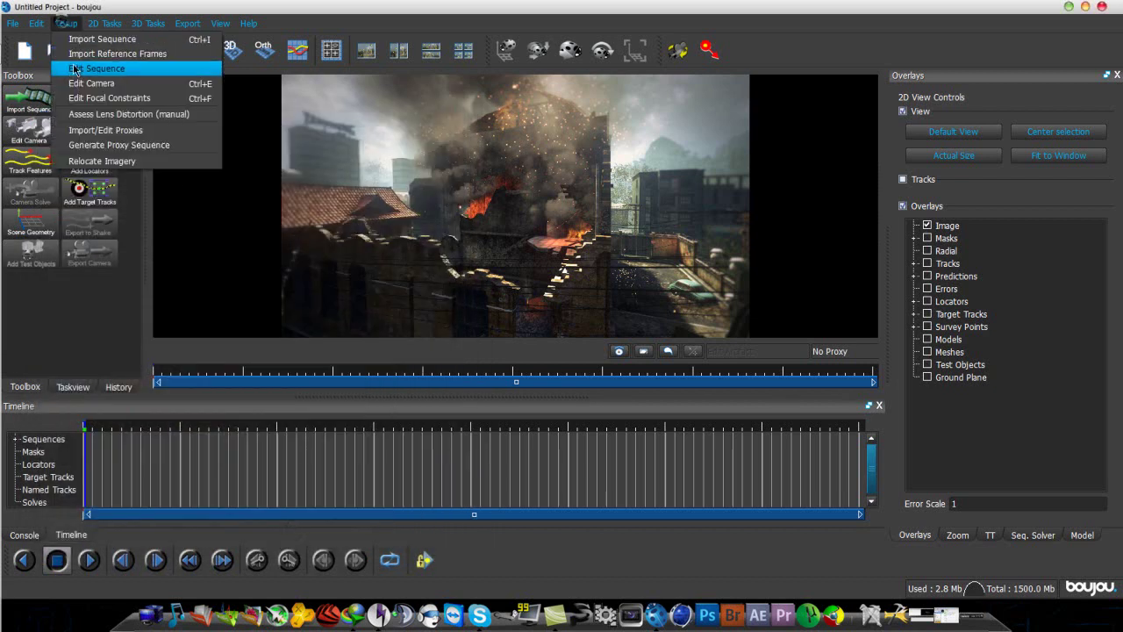
pyautogui.click(79, 75)
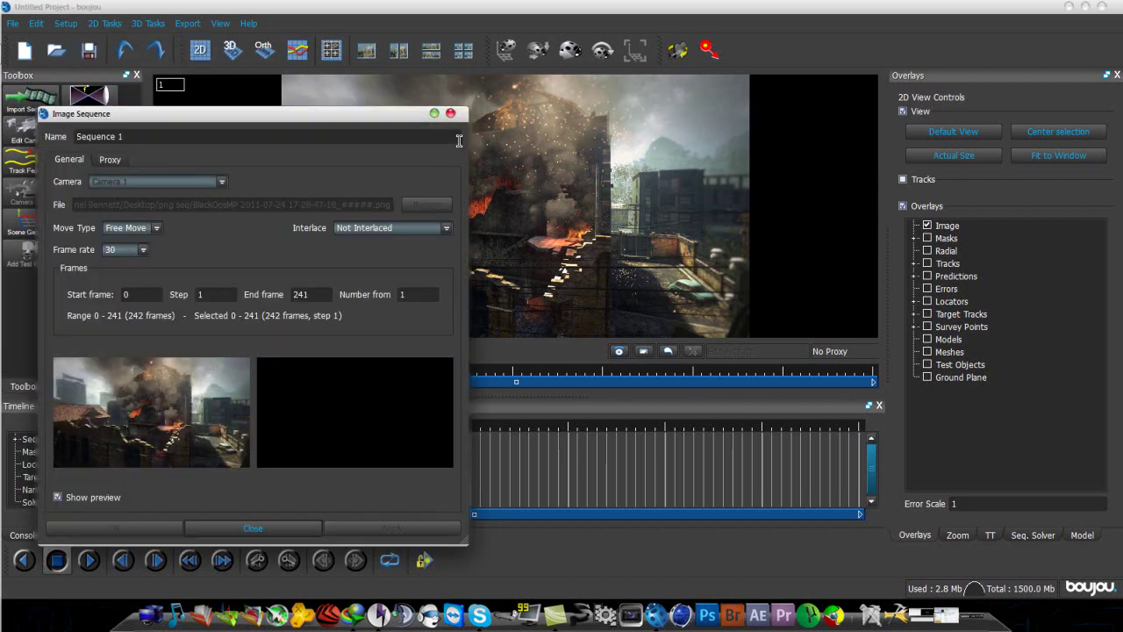
pyautogui.click(451, 114)
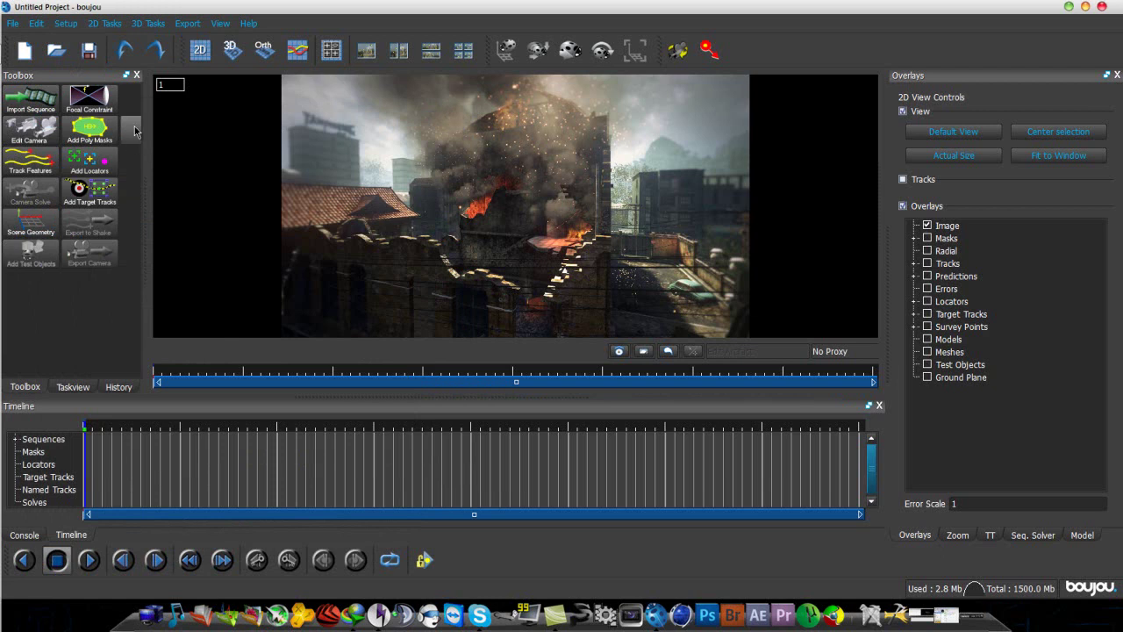
# Step: Run feature tracking on all frames of Sequence 1
pyautogui.click(32, 168)
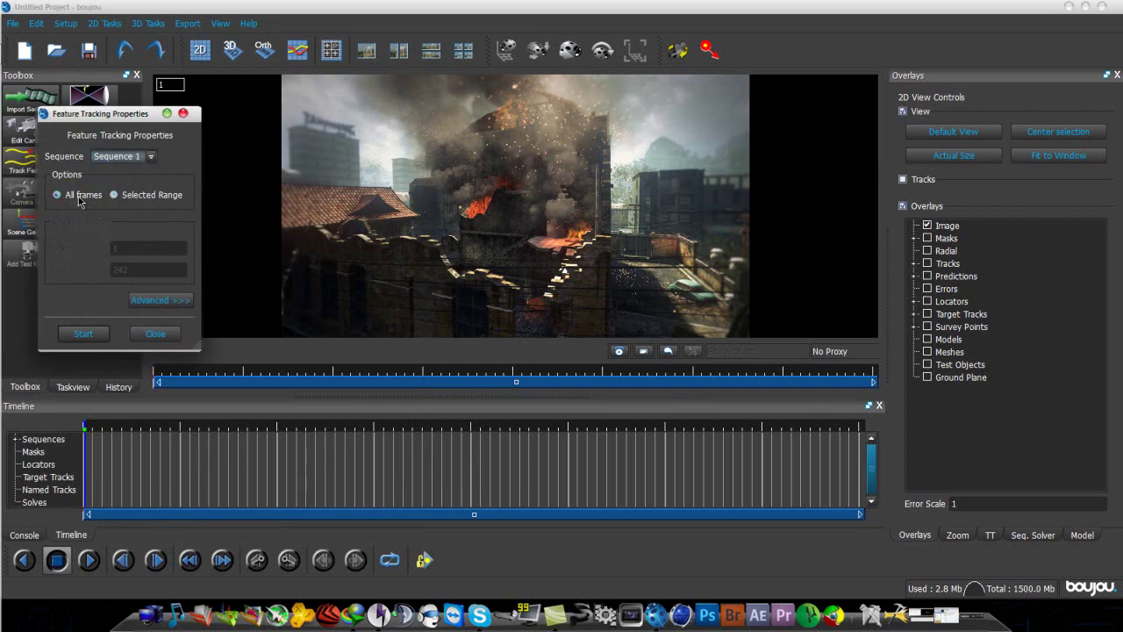
pyautogui.click(115, 196)
pyautogui.click(81, 195)
pyautogui.click(84, 334)
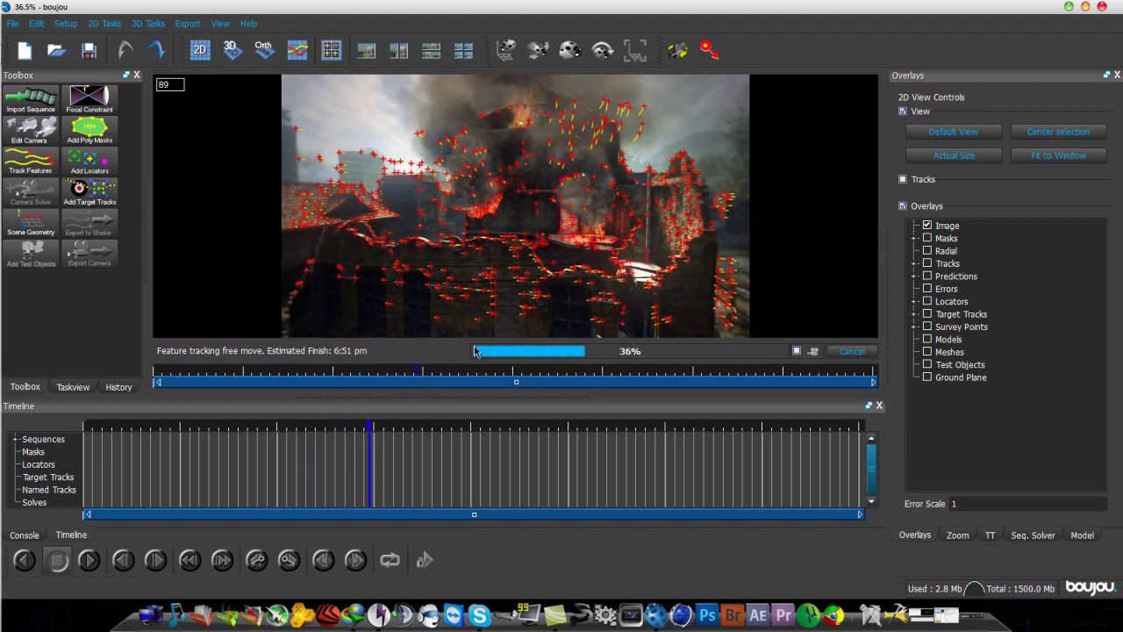
# Step: Scrub back through the sequence to frame 27 to review the feature tracks
pyautogui.moveTo(0, 474)
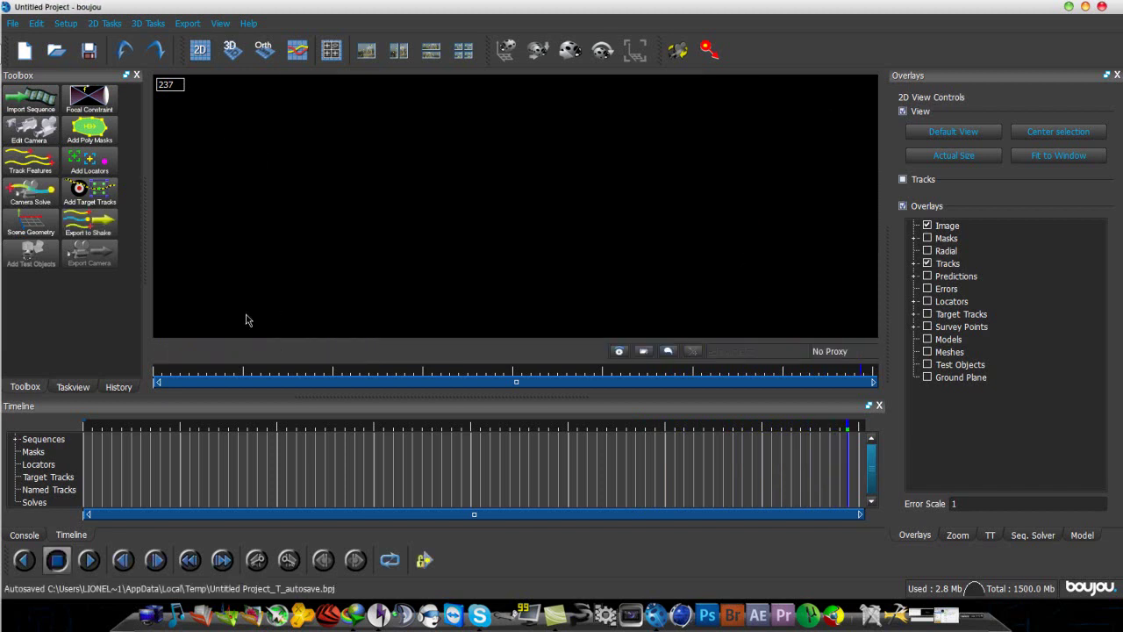
pyautogui.click(310, 375)
pyautogui.moveTo(310, 376)
pyautogui.mouseDown()
pyautogui.moveTo(251, 392)
pyautogui.moveTo(158, 380)
pyautogui.moveTo(120, 404)
pyautogui.moveTo(829, 451)
pyautogui.moveTo(355, 465)
pyautogui.moveTo(144, 455)
pyautogui.moveTo(232, 458)
pyautogui.mouseUp()
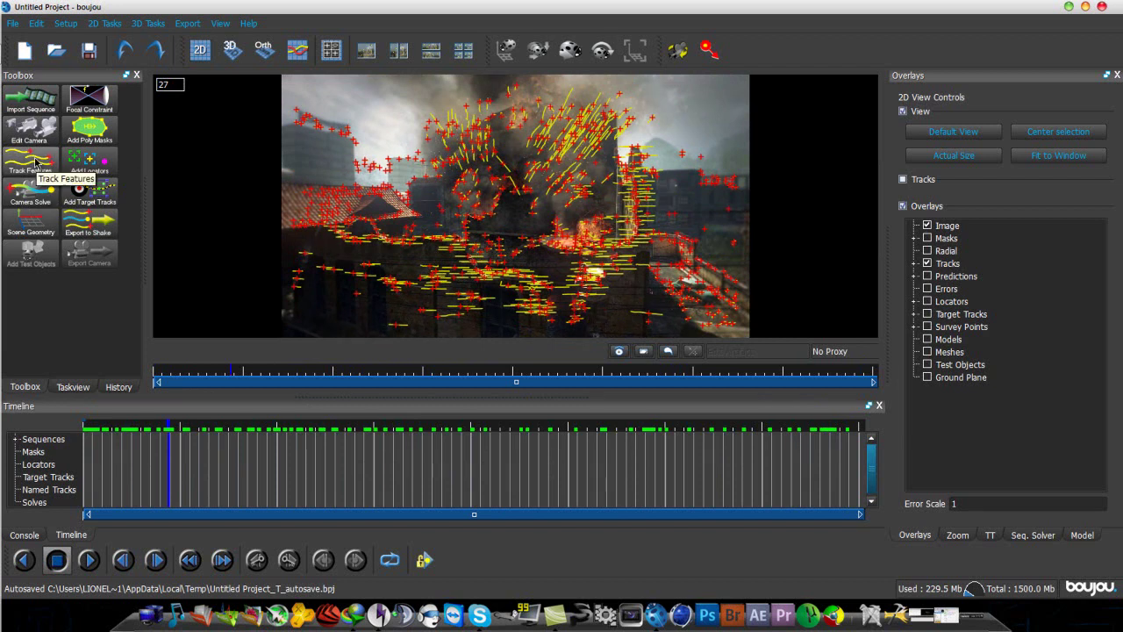
# Step: Run the camera solve on all frames with camera path smoothness optimized, and scrub back to frame 1
pyautogui.click(33, 204)
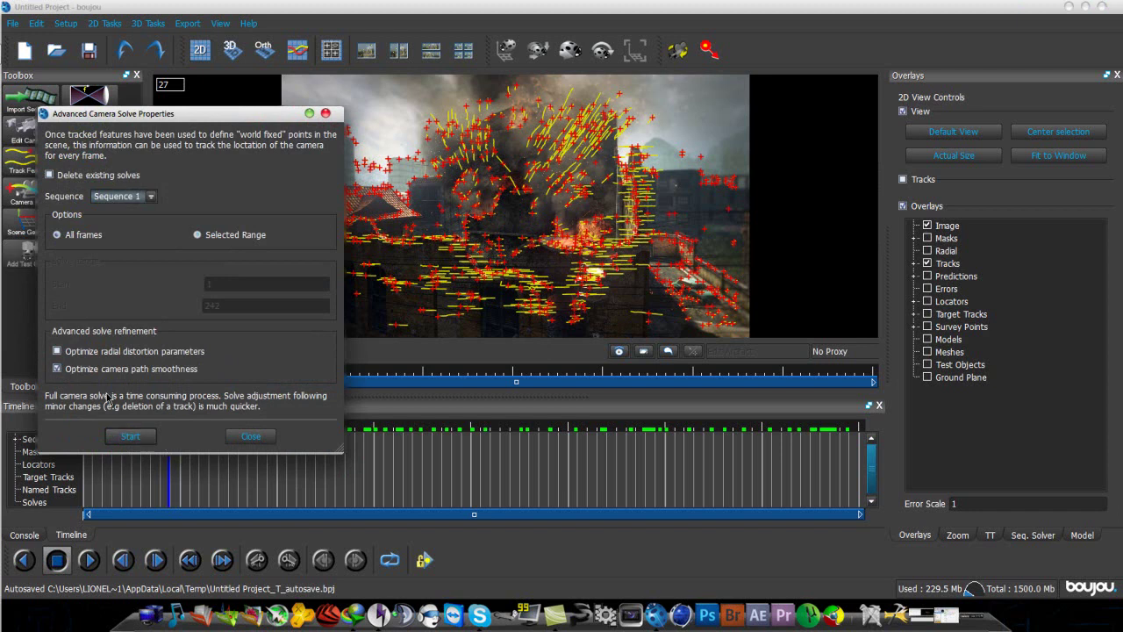
pyautogui.click(132, 436)
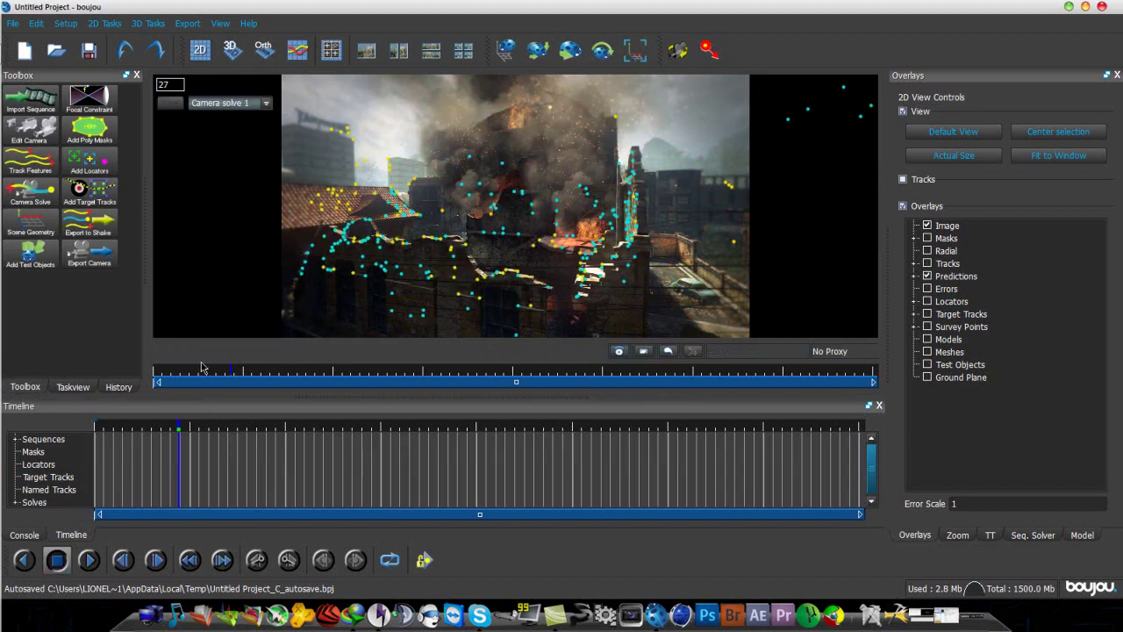
pyautogui.moveTo(215, 376); pyautogui.dragTo(141, 437)
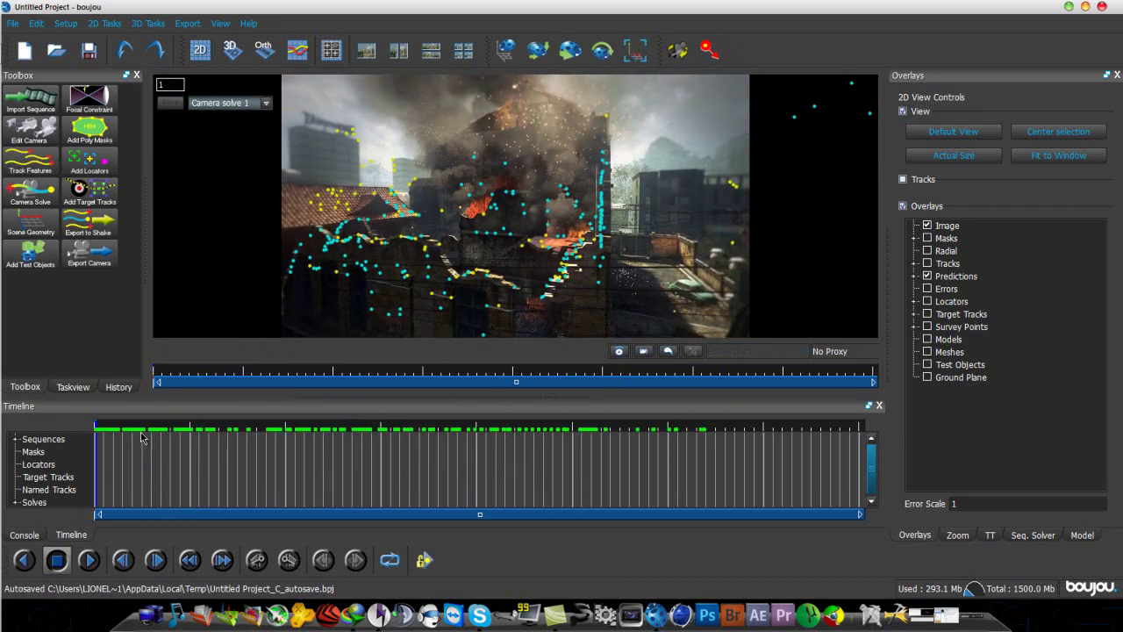
# Step: Open Scene Geometry, add a coordinate frame hint, and set its type to z-axis
pyautogui.click(21, 231)
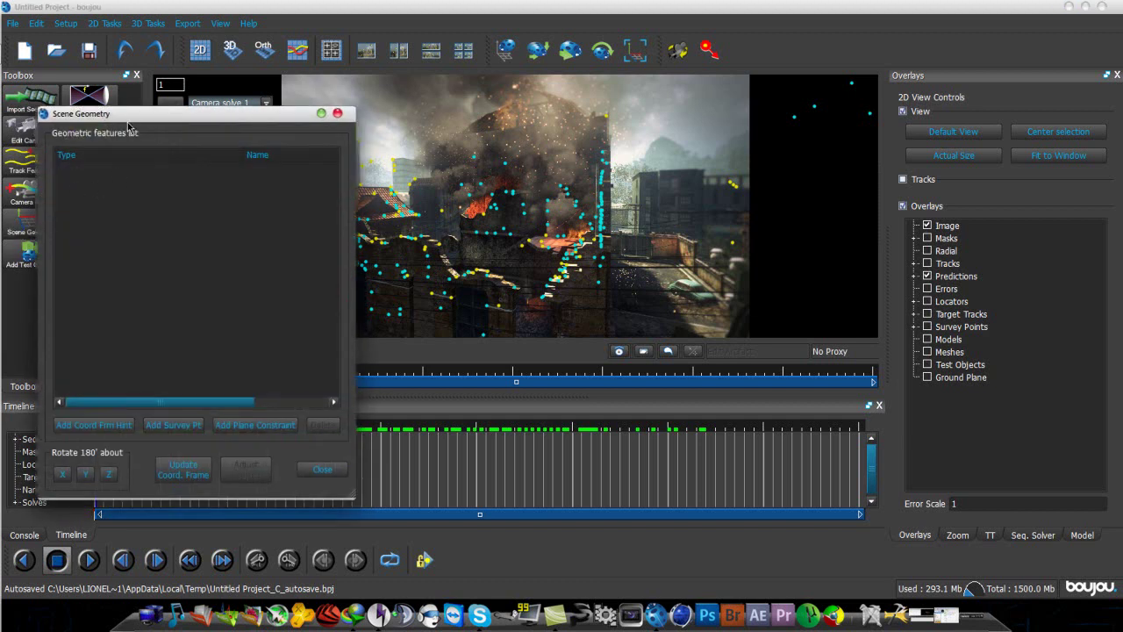
pyautogui.moveTo(128, 118); pyautogui.dragTo(120, 76)
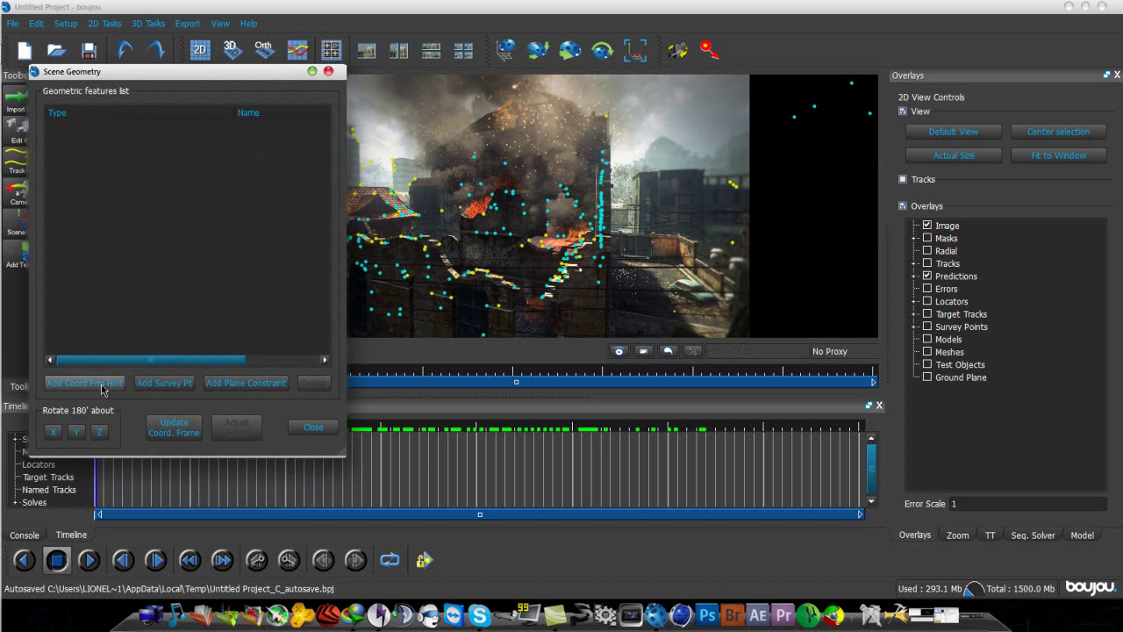
pyautogui.click(330, 72)
pyautogui.click(38, 224)
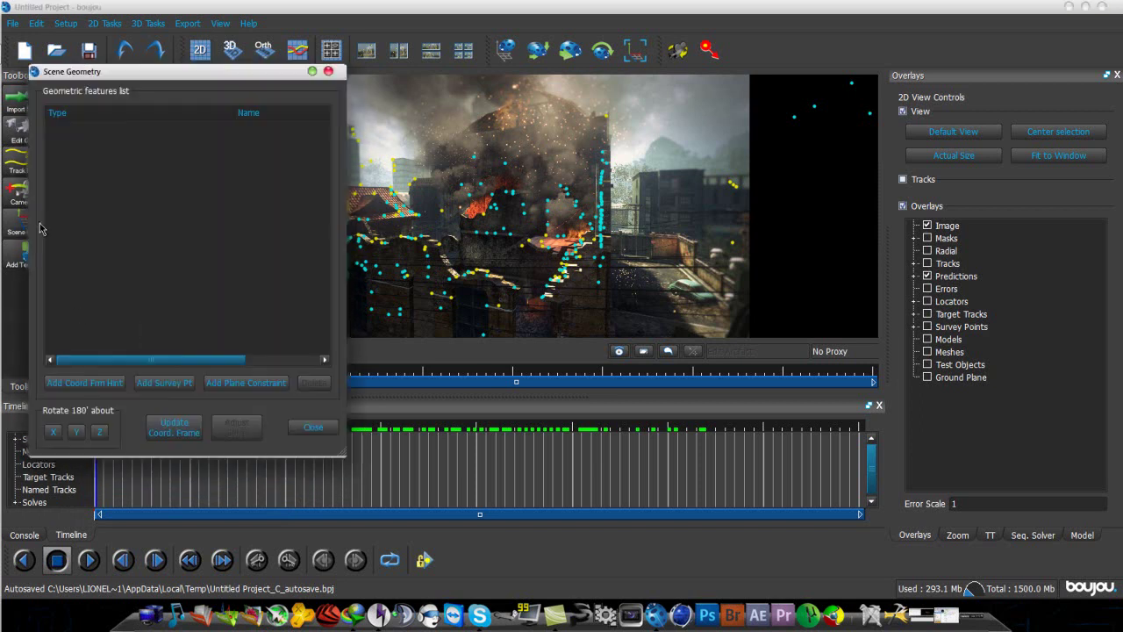
pyautogui.click(68, 384)
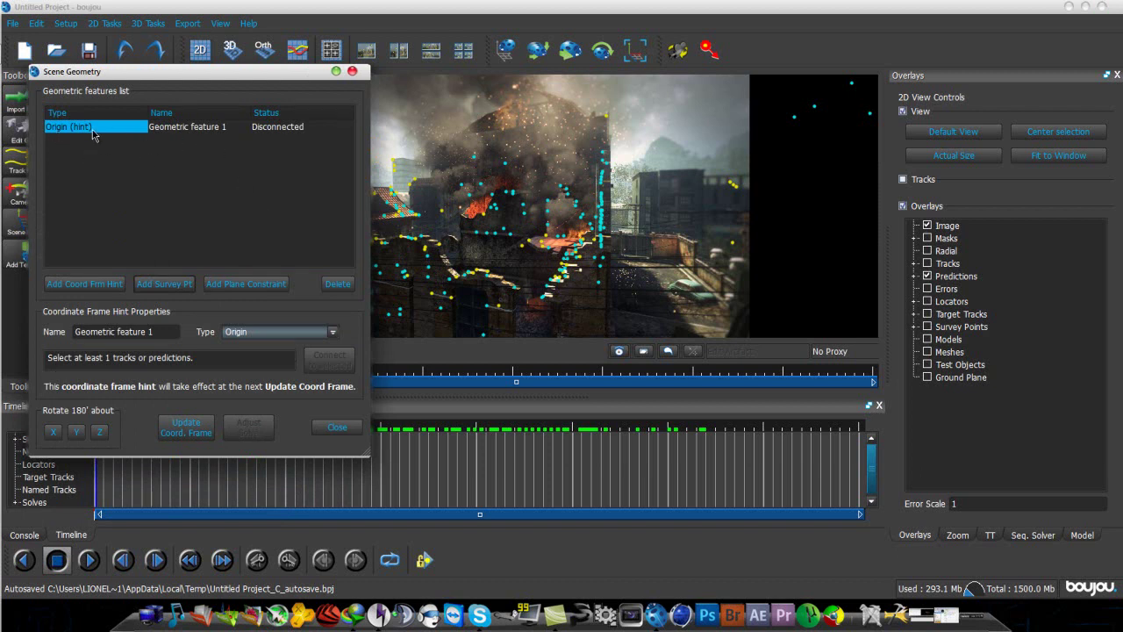
pyautogui.click(334, 333)
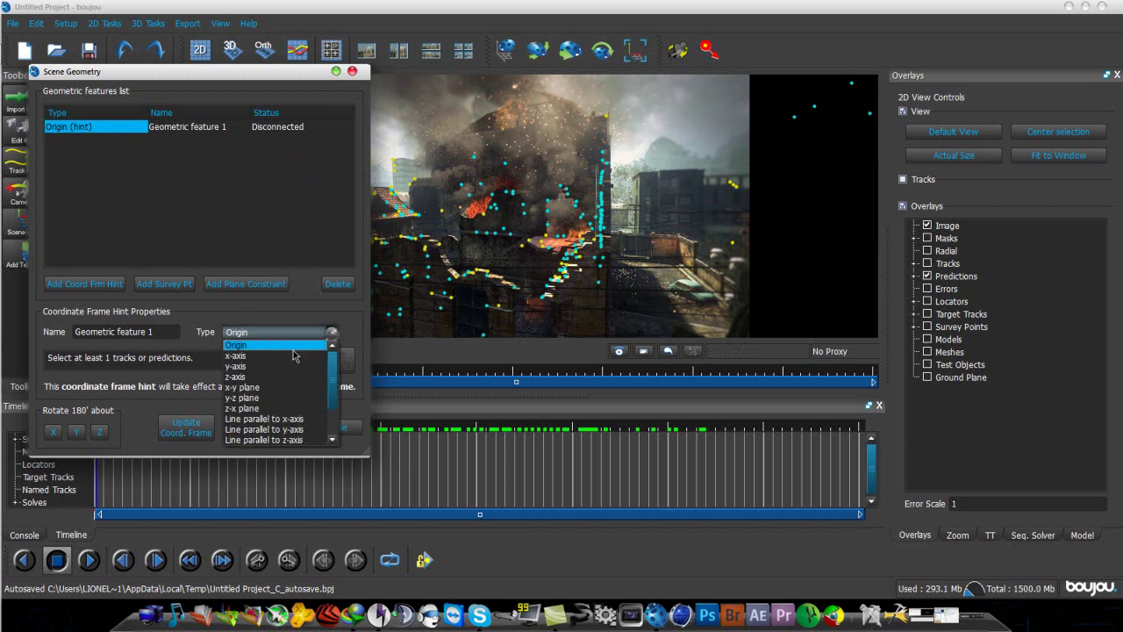
pyautogui.click(286, 372)
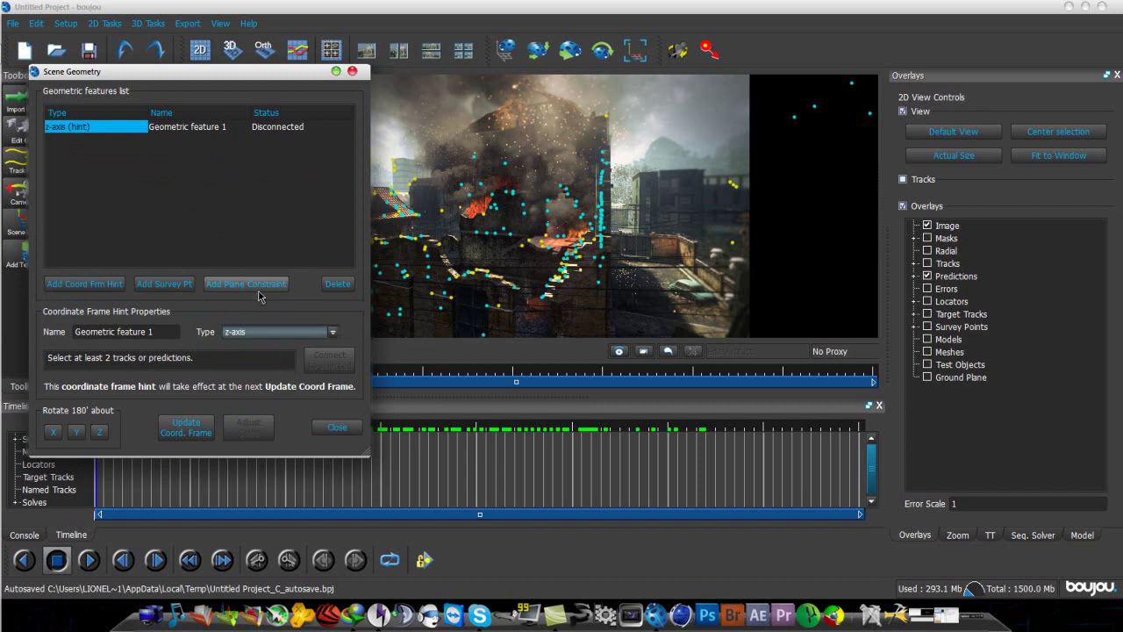
# Step: Select tracks 157 and 5171 along the broken roof edge and scrub the sequence to check them for the z-axis hint
pyautogui.moveTo(272, 74); pyautogui.dragTo(222, 100)
pyautogui.moveTo(496, 374); pyautogui.dragTo(307, 386)
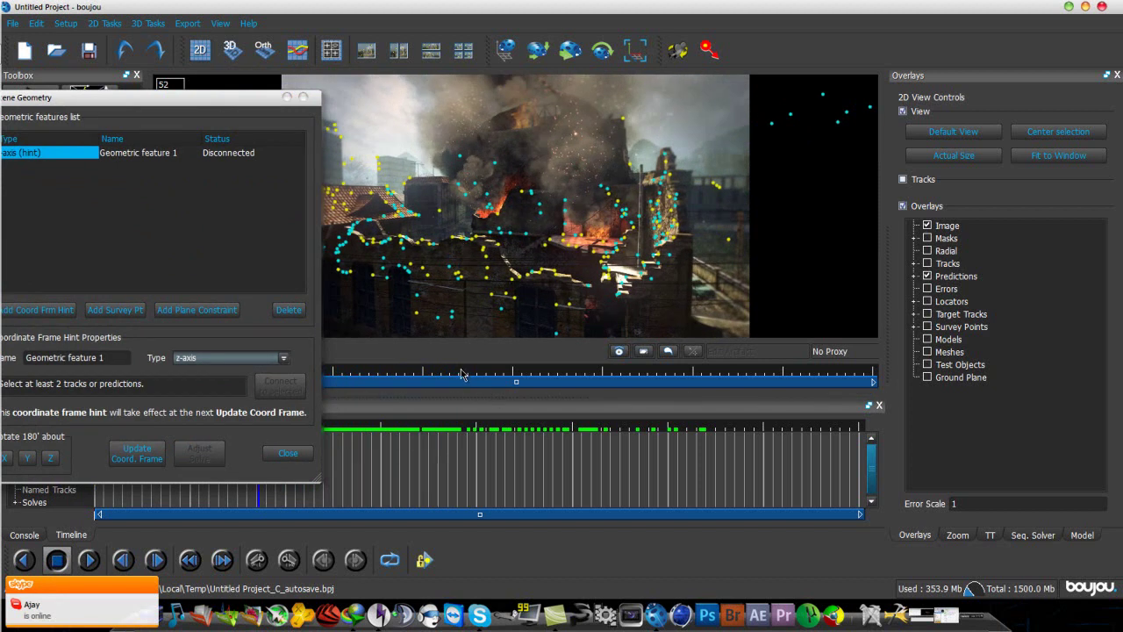
pyautogui.moveTo(463, 375); pyautogui.dragTo(217, 391)
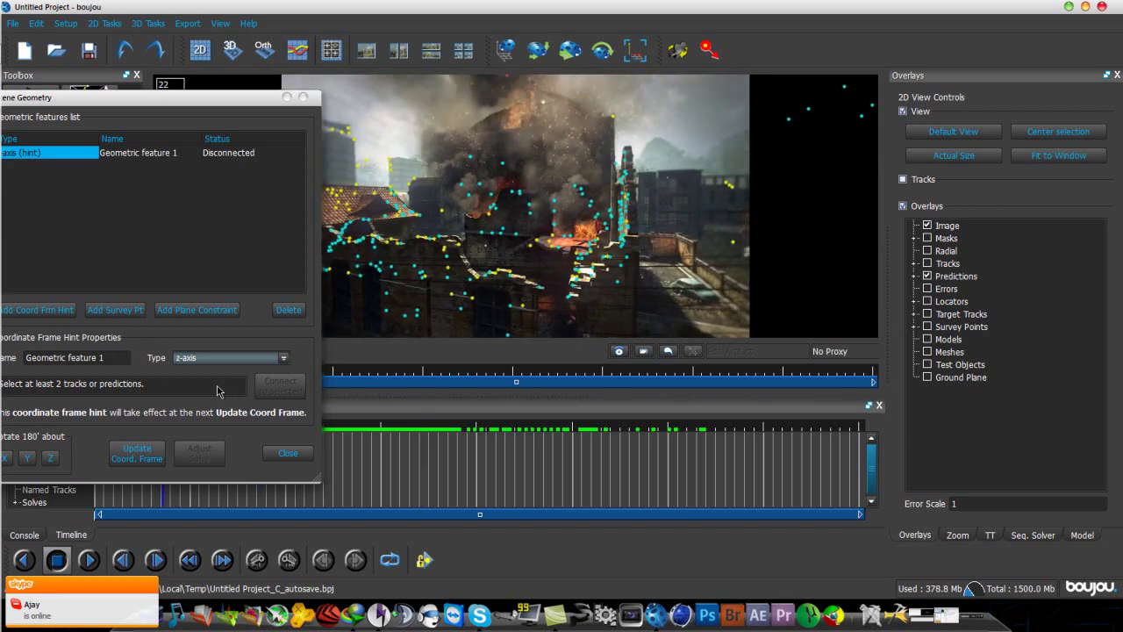
pyautogui.click(462, 250)
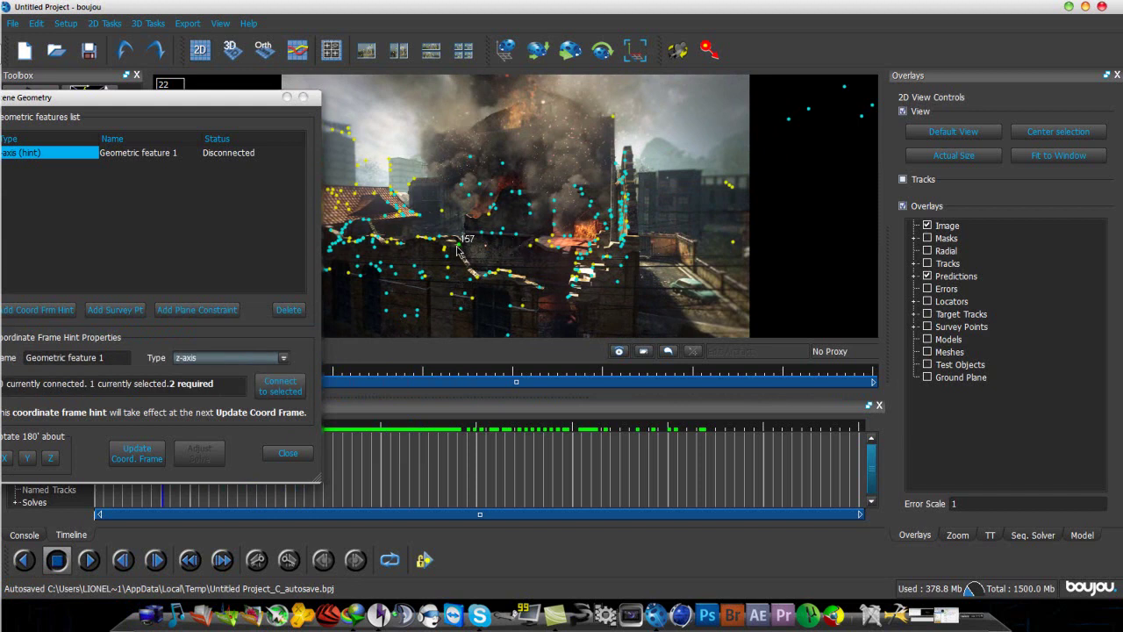
pyautogui.keyDown('ctrl'); pyautogui.click(519, 238); pyautogui.keyUp('ctrl')
pyautogui.click(454, 375)
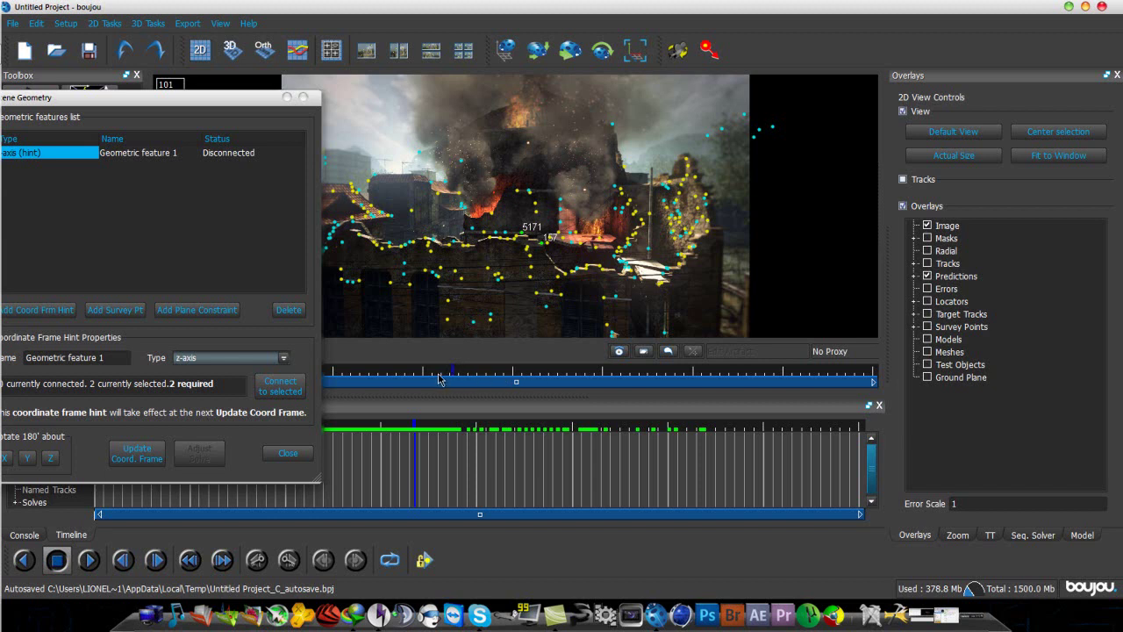
pyautogui.moveTo(419, 372)
pyautogui.mouseDown()
pyautogui.moveTo(371, 374)
pyautogui.moveTo(474, 383)
pyautogui.moveTo(423, 399)
pyautogui.moveTo(538, 397)
pyautogui.moveTo(465, 405)
pyautogui.mouseUp()
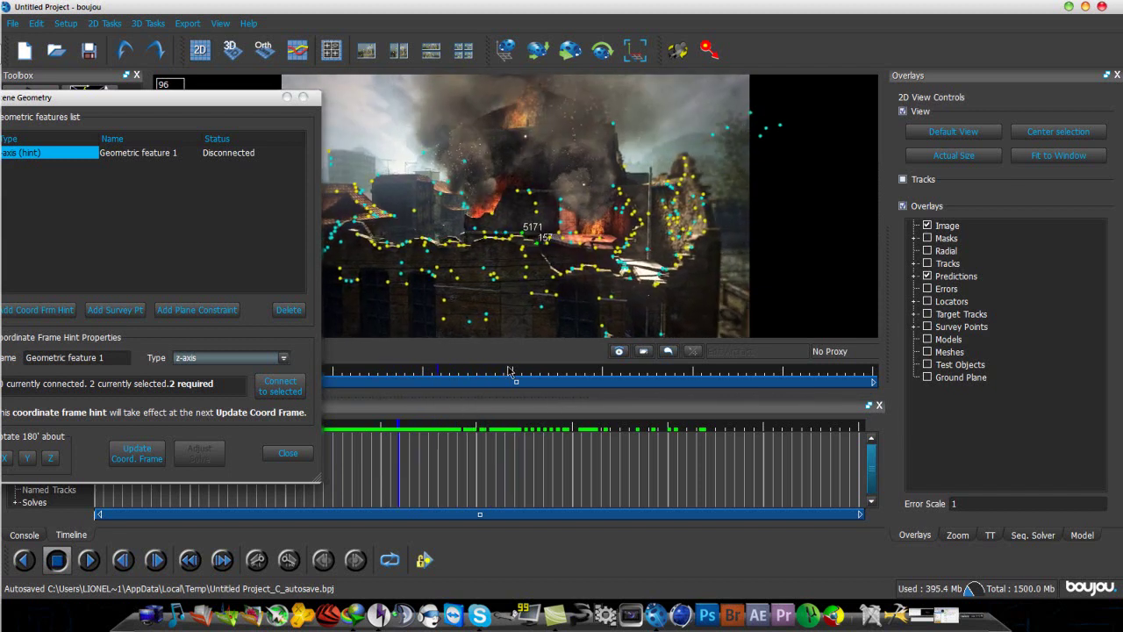
# Step: Select tracks 5171 and 3101 on the building ledge and connect them to the z-axis hint
pyautogui.click(522, 235)
pyautogui.keyDown('ctrl'); pyautogui.click(505, 235); pyautogui.keyUp('ctrl')
pyautogui.moveTo(572, 368); pyautogui.dragTo(501, 397)
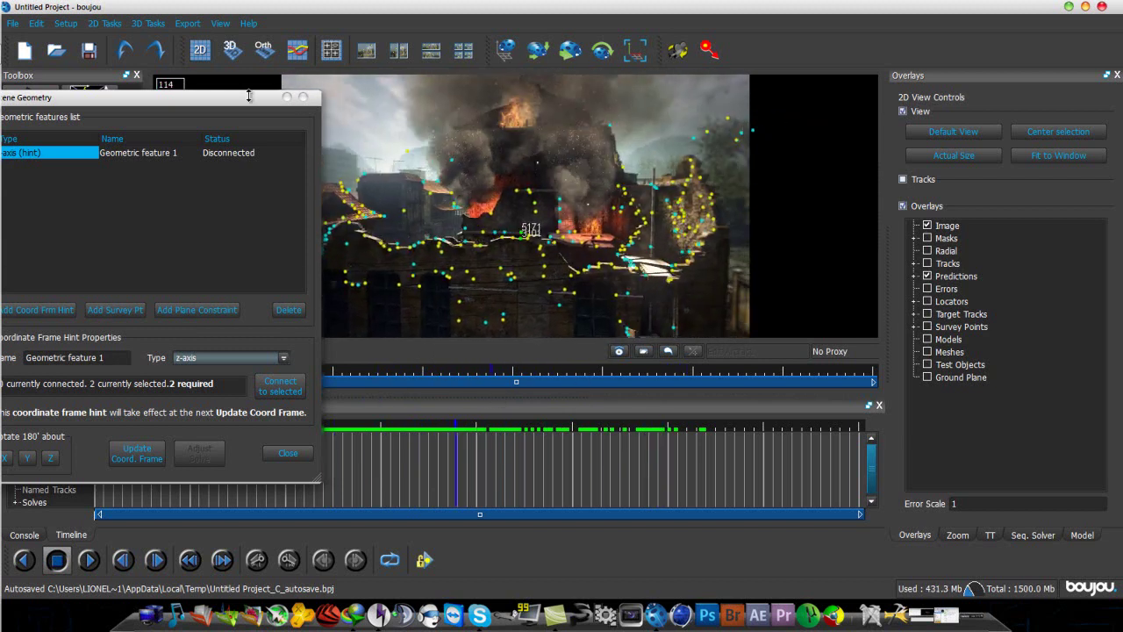
pyautogui.moveTo(152, 110); pyautogui.dragTo(272, 64)
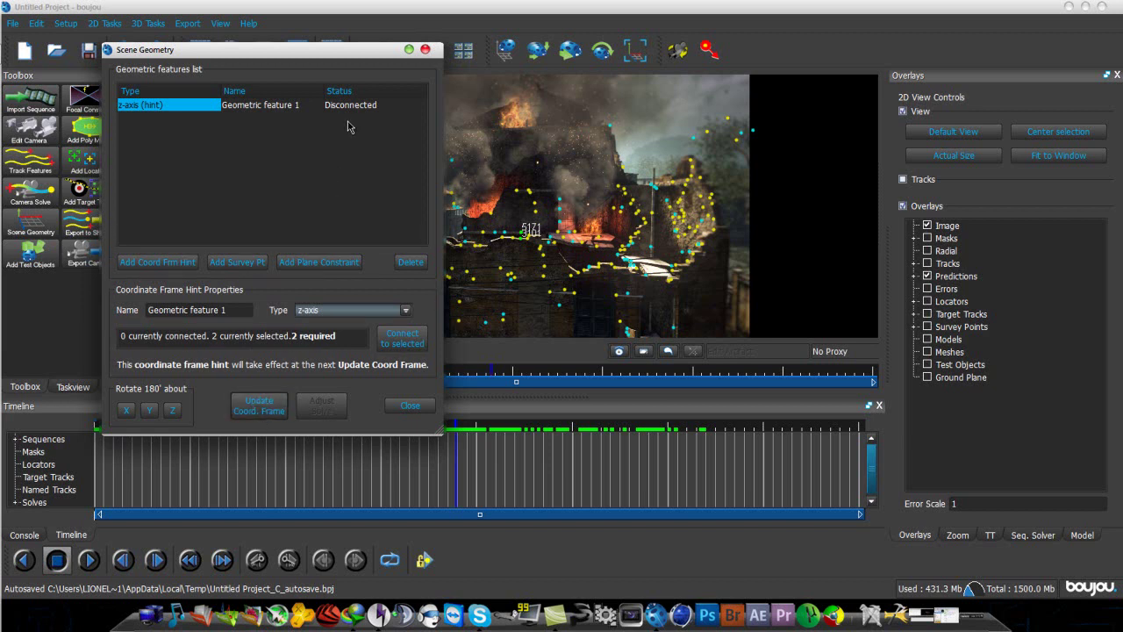
pyautogui.click(404, 348)
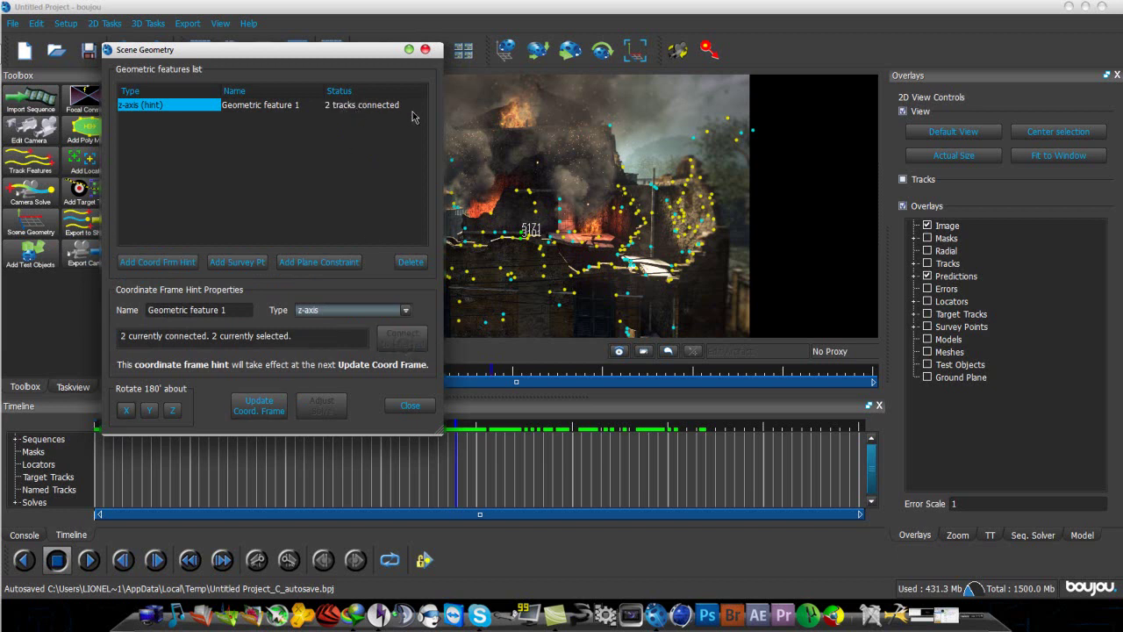
# Step: Add a second coordinate frame hint and set its type to x-axis
pyautogui.moveTo(339, 56); pyautogui.dragTo(280, 58)
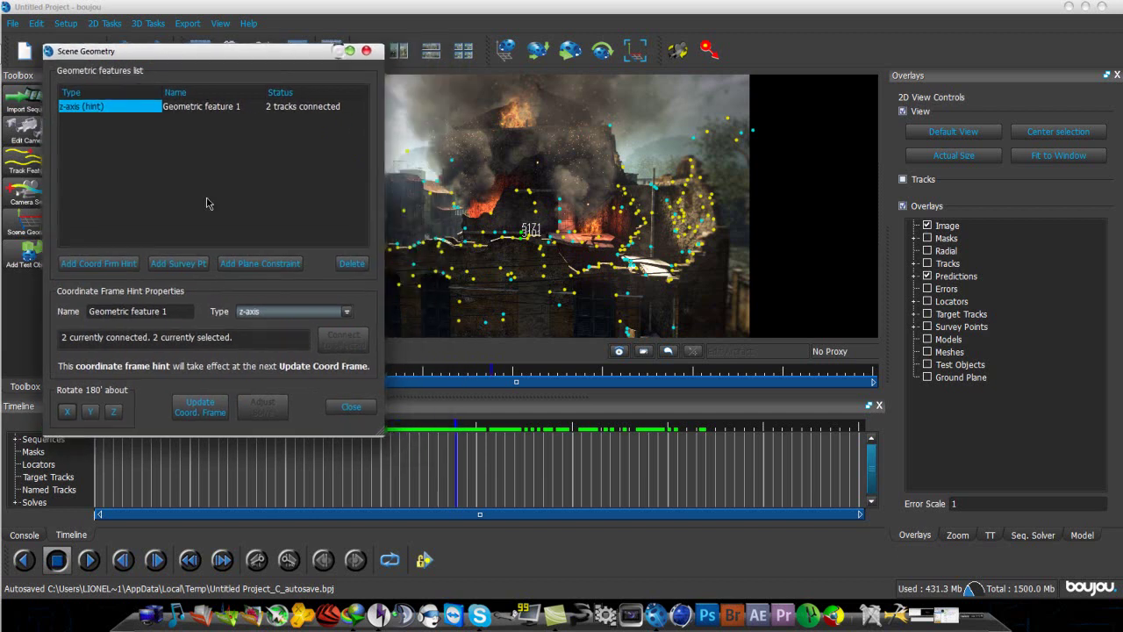
pyautogui.click(112, 265)
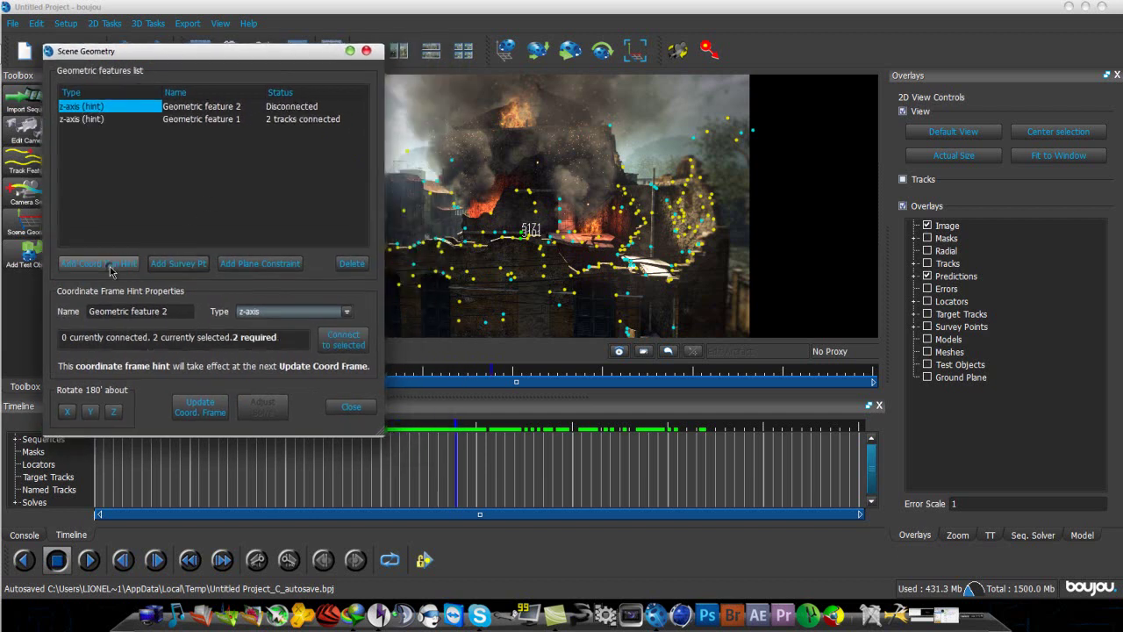
pyautogui.click(332, 312)
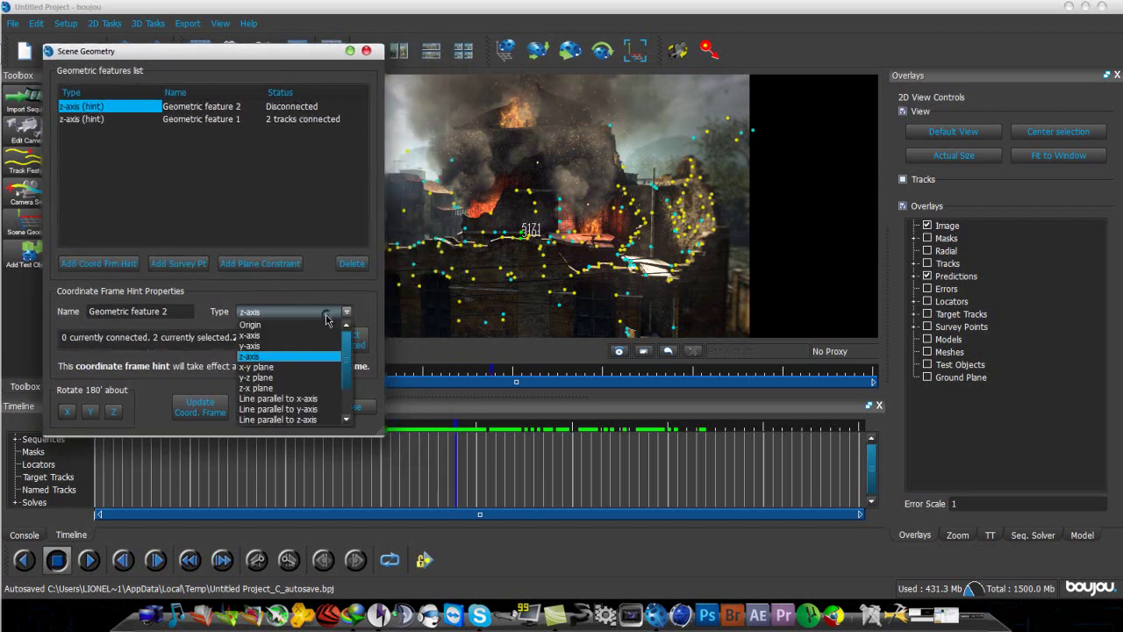
pyautogui.click(272, 337)
pyautogui.moveTo(282, 59); pyautogui.dragTo(198, 57)
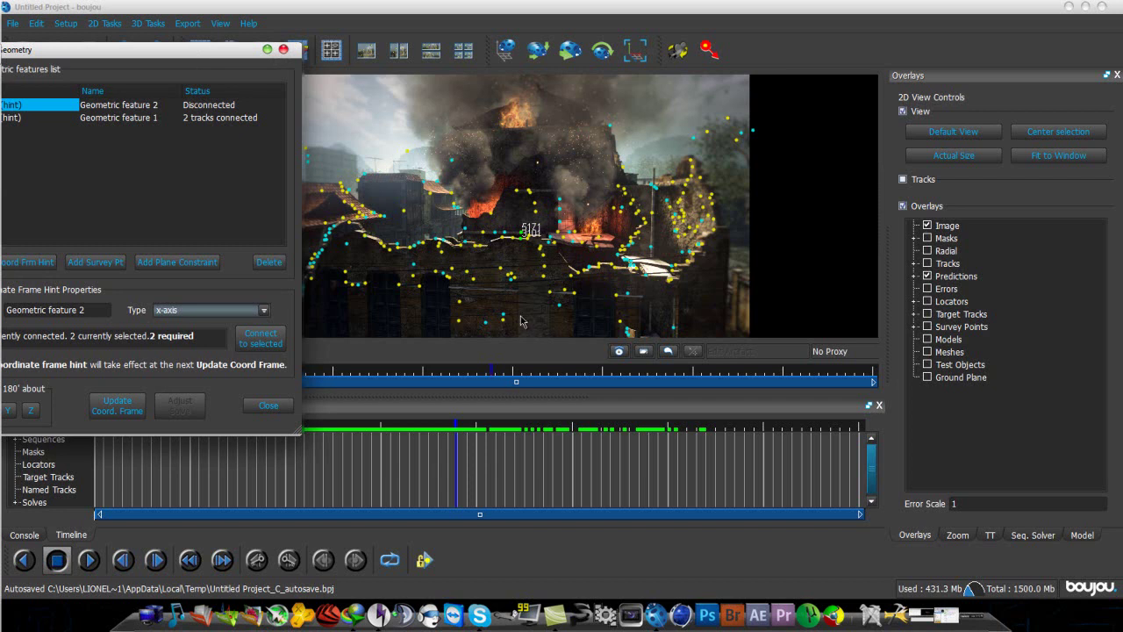
# Step: Select track 157 and a second track at the far left of the roof edge, and connect both to the x-axis hint
pyautogui.click(504, 369)
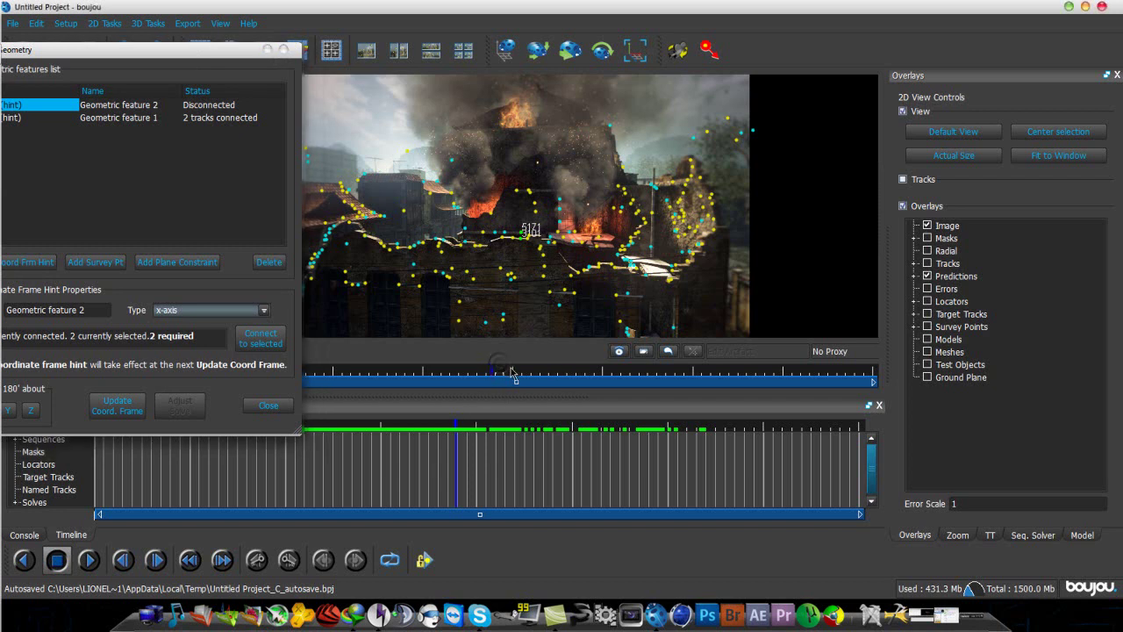
pyautogui.moveTo(497, 372); pyautogui.dragTo(397, 393)
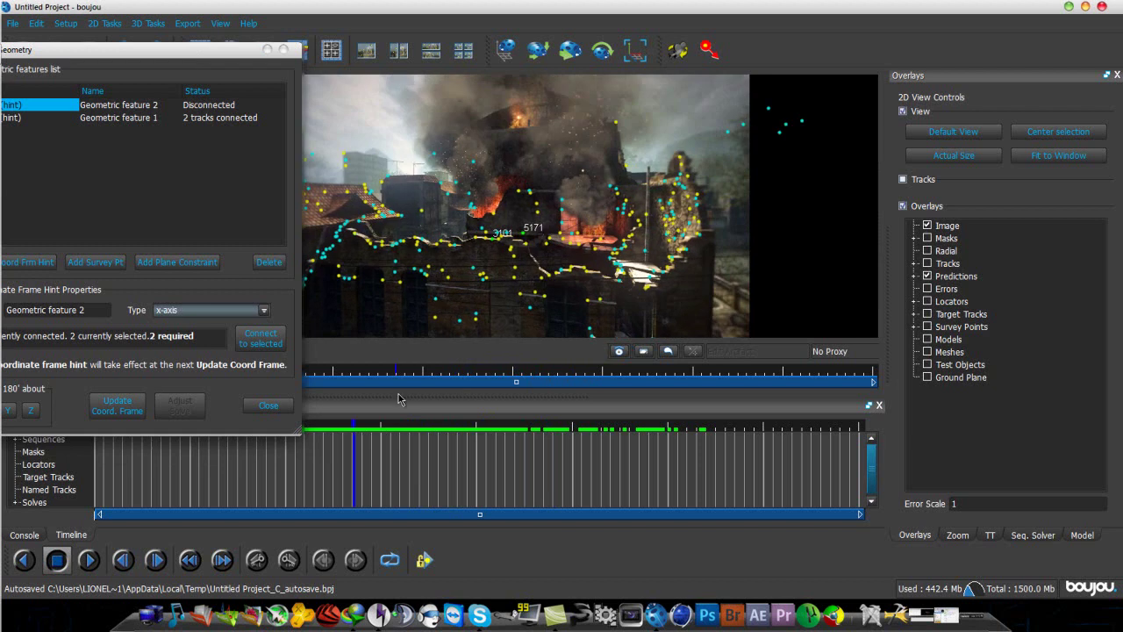
pyautogui.click(551, 243)
pyautogui.moveTo(551, 376)
pyautogui.mouseDown()
pyautogui.moveTo(474, 381)
pyautogui.moveTo(697, 390)
pyautogui.moveTo(584, 412)
pyautogui.mouseUp()
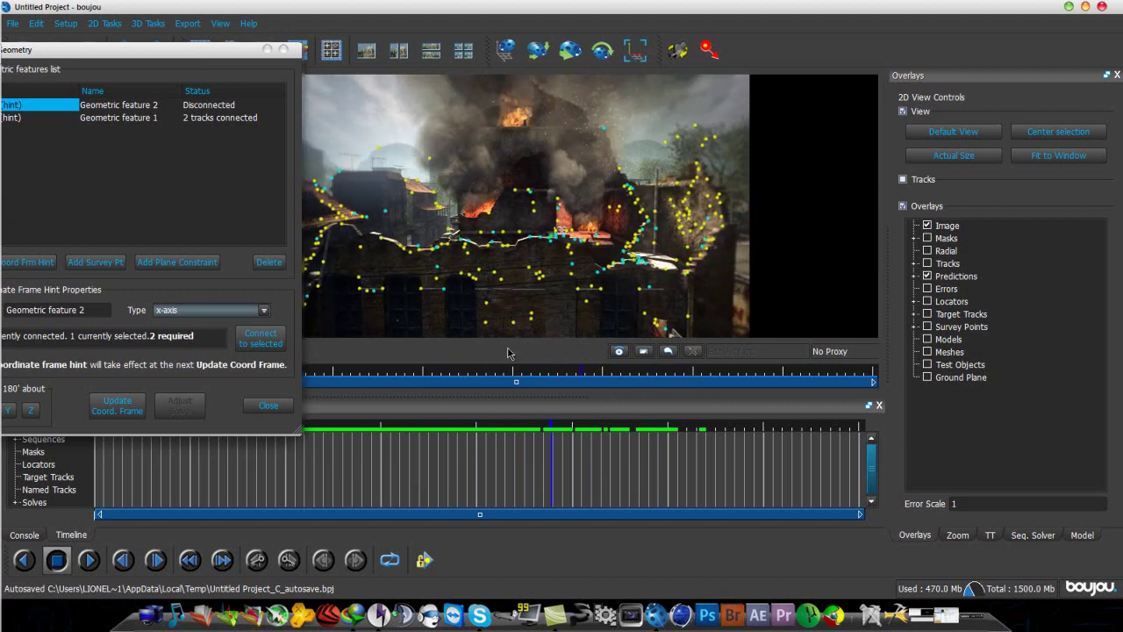
pyautogui.click(383, 245)
pyautogui.moveTo(582, 372); pyautogui.dragTo(288, 372)
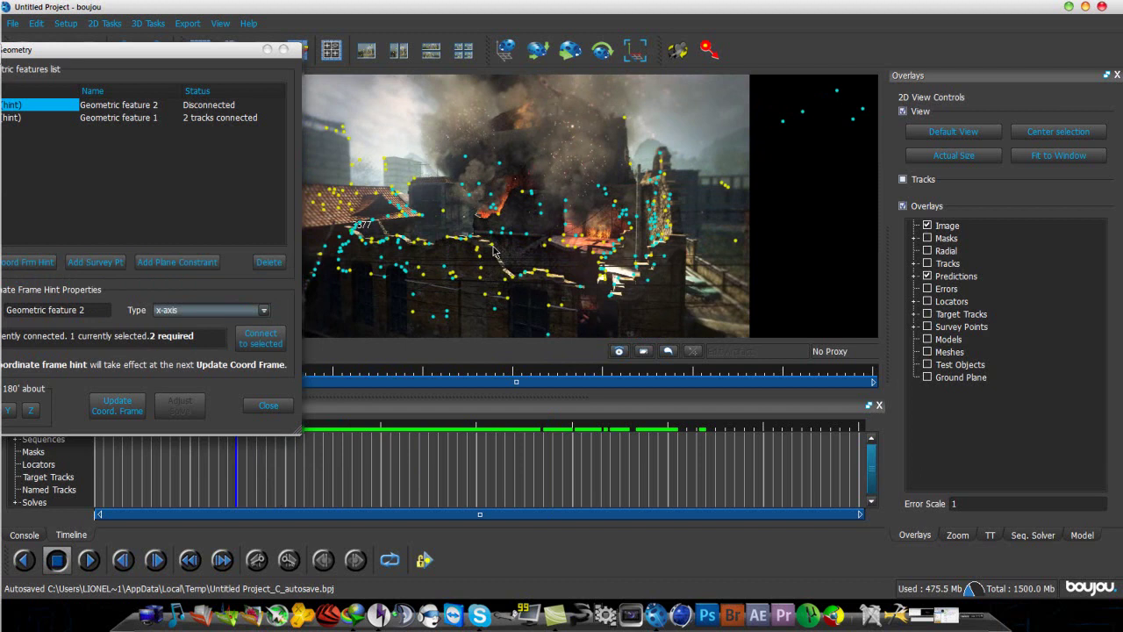
pyautogui.moveTo(228, 52); pyautogui.dragTo(325, 53)
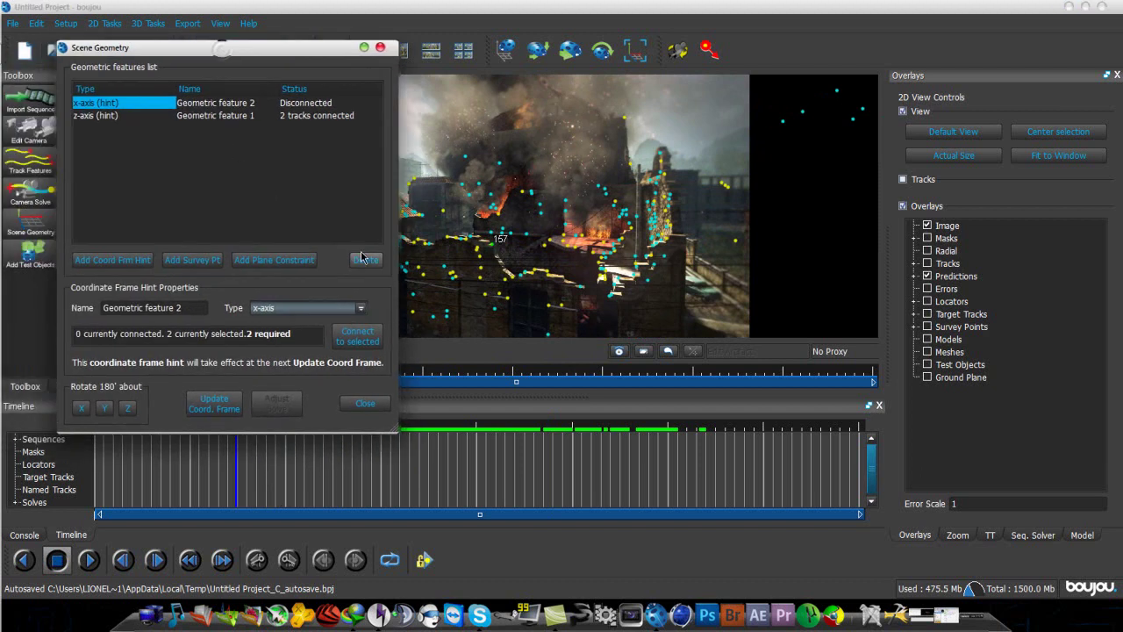
pyautogui.click(357, 340)
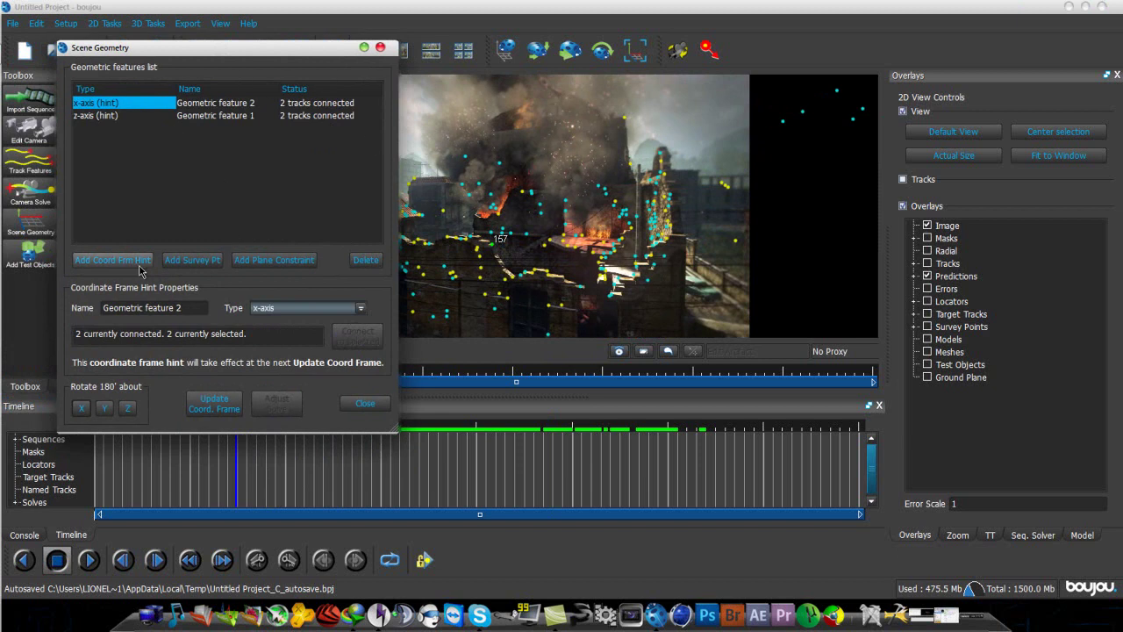
# Step: Add a third coordinate frame hint and set its type to y-axis
pyautogui.click(123, 261)
pyautogui.click(339, 309)
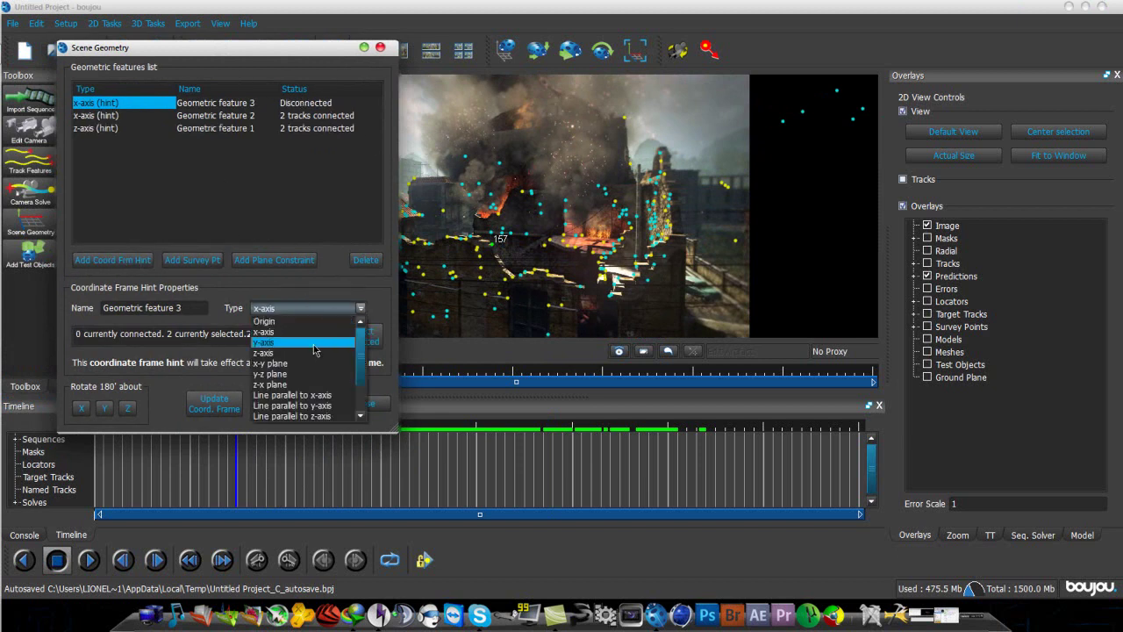
pyautogui.click(313, 350)
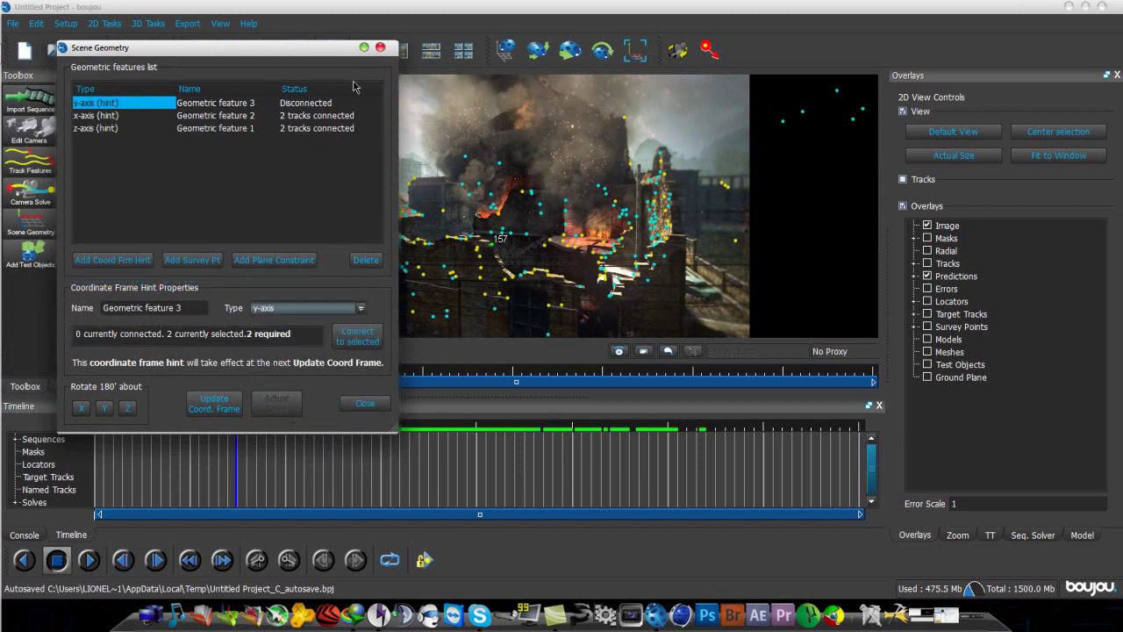
pyautogui.moveTo(324, 57); pyautogui.dragTo(255, 57)
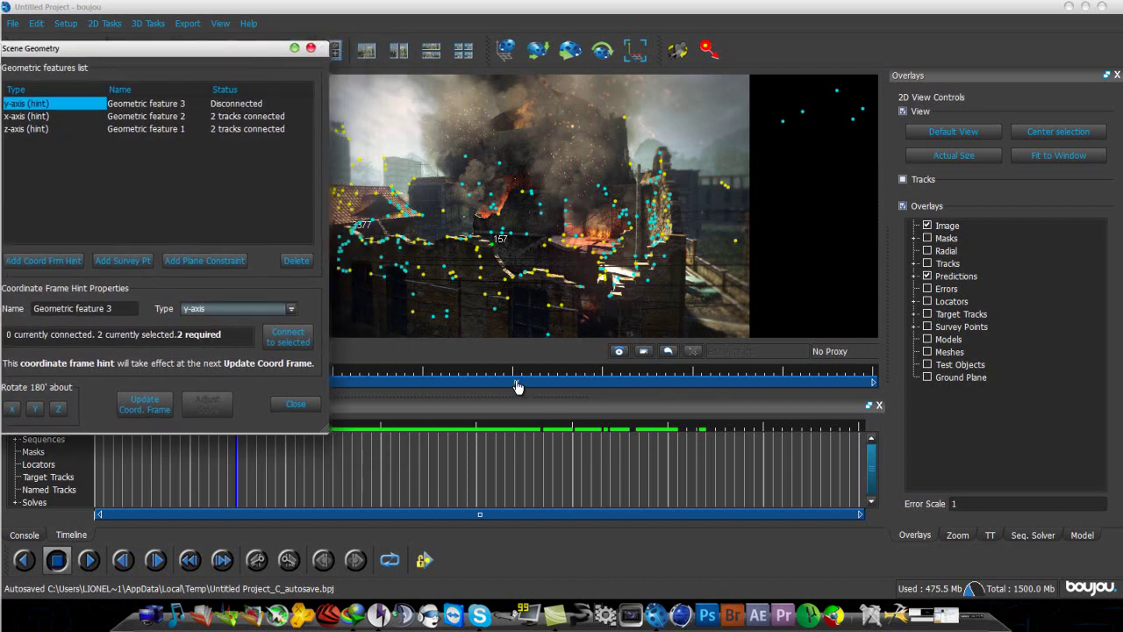
# Step: Select the vertically aligned tracks 1793 and 5171 on the building and connect them to the y-axis hint
pyautogui.click(516, 375)
pyautogui.moveTo(516, 376); pyautogui.dragTo(594, 383)
pyautogui.click(515, 194)
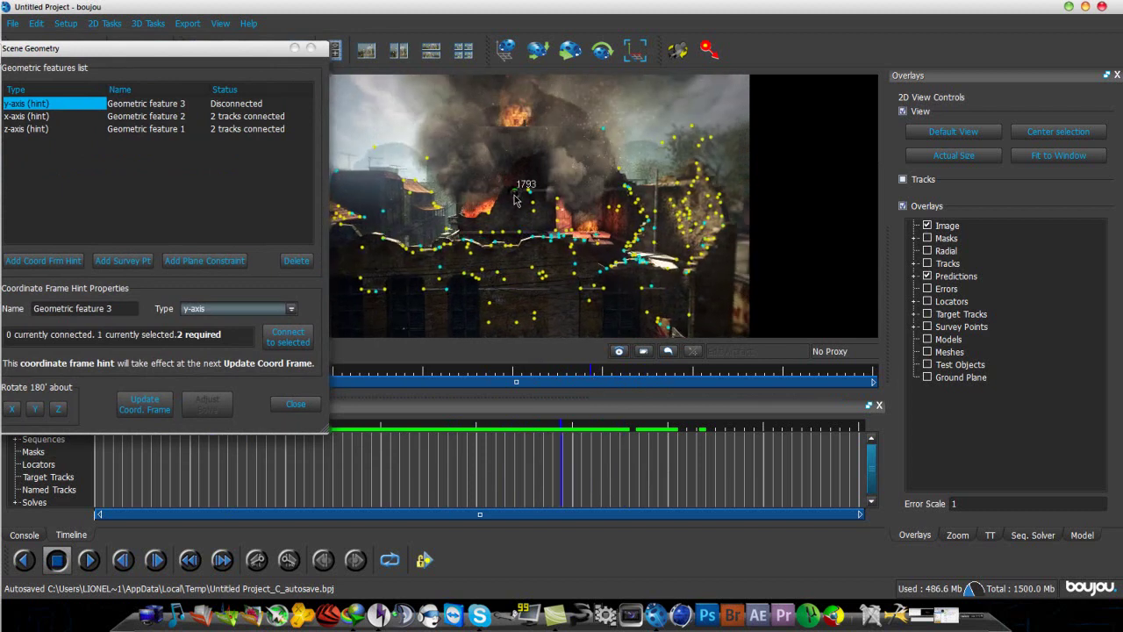
pyautogui.moveTo(596, 372)
pyautogui.mouseDown()
pyautogui.moveTo(653, 380)
pyautogui.moveTo(618, 387)
pyautogui.mouseUp()
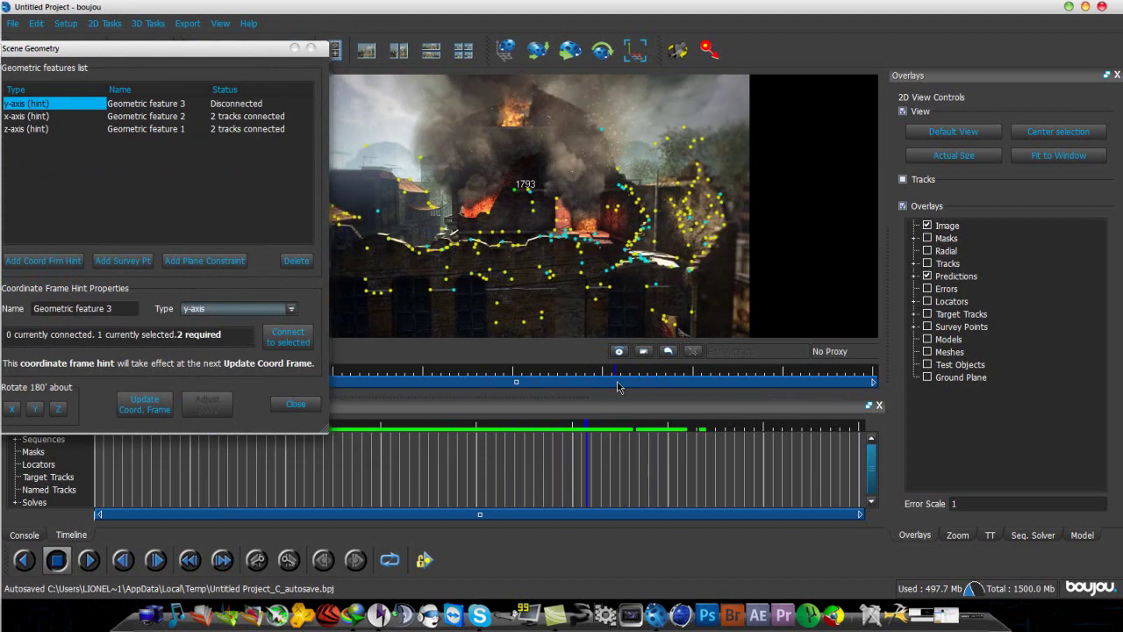
pyautogui.click(521, 235)
pyautogui.keyDown('ctrl'); pyautogui.click(516, 191); pyautogui.keyUp('ctrl')
pyautogui.moveTo(205, 54); pyautogui.dragTo(298, 48)
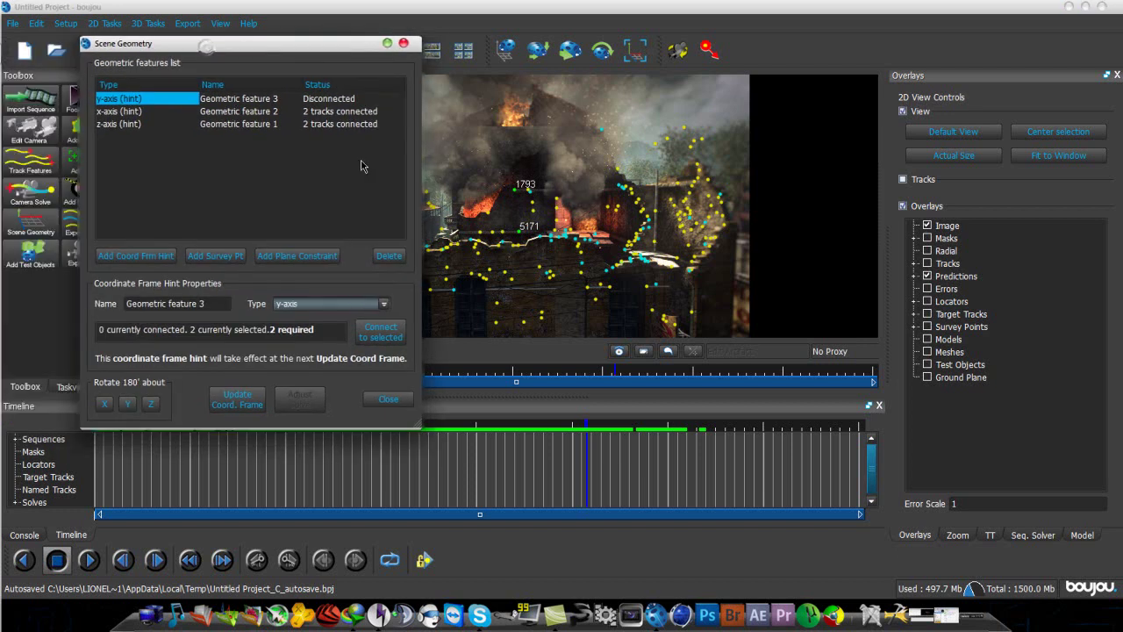
pyautogui.click(381, 335)
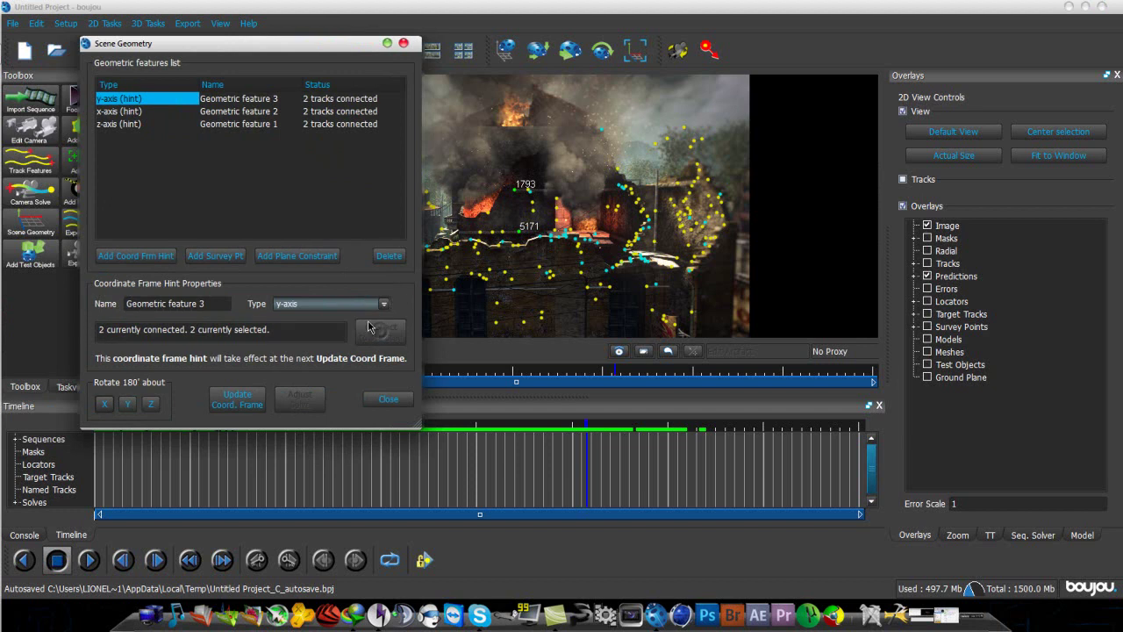
# Step: Change the y-axis hint's type to Origin and connect it to track 5039 on the building's roof edge
pyautogui.click(325, 306)
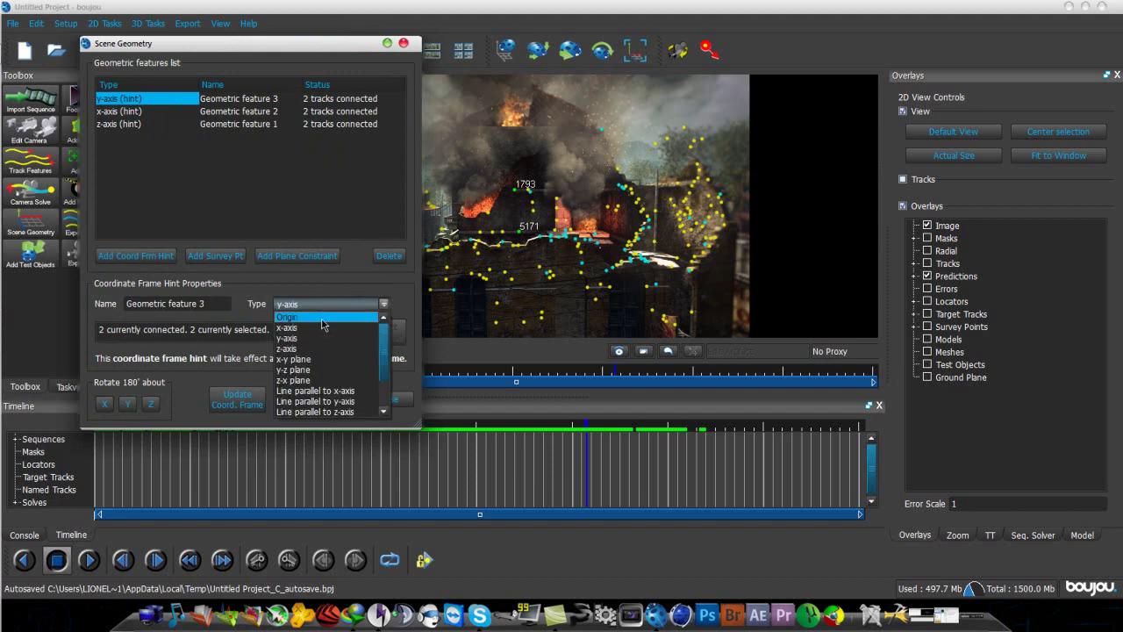
pyautogui.click(322, 317)
pyautogui.moveTo(343, 43); pyautogui.dragTo(245, 55)
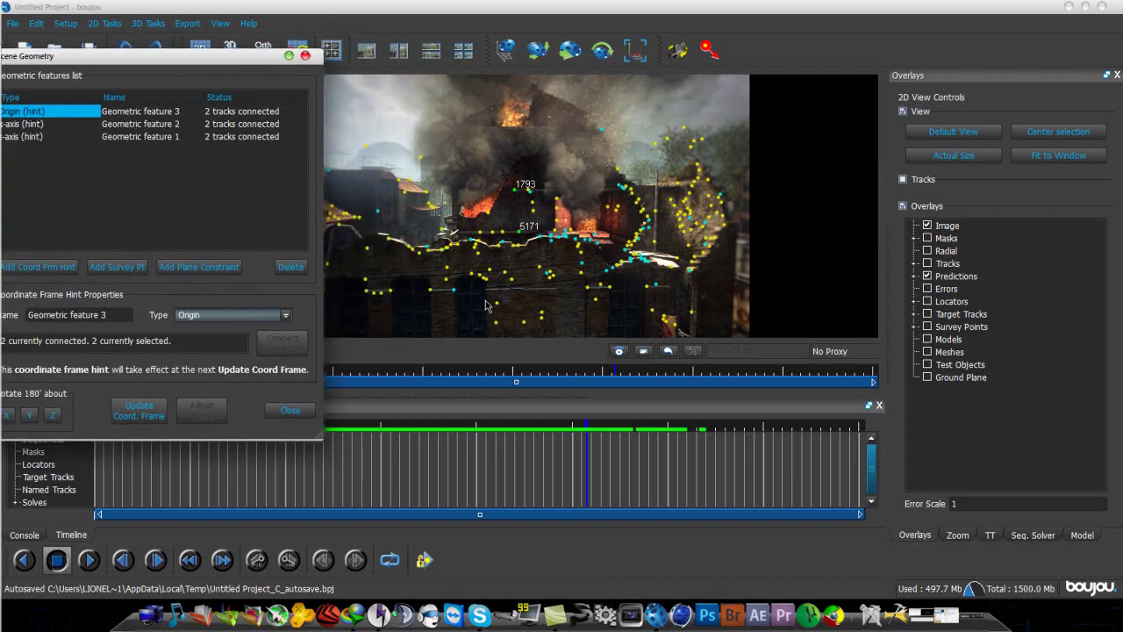
pyautogui.click(556, 375)
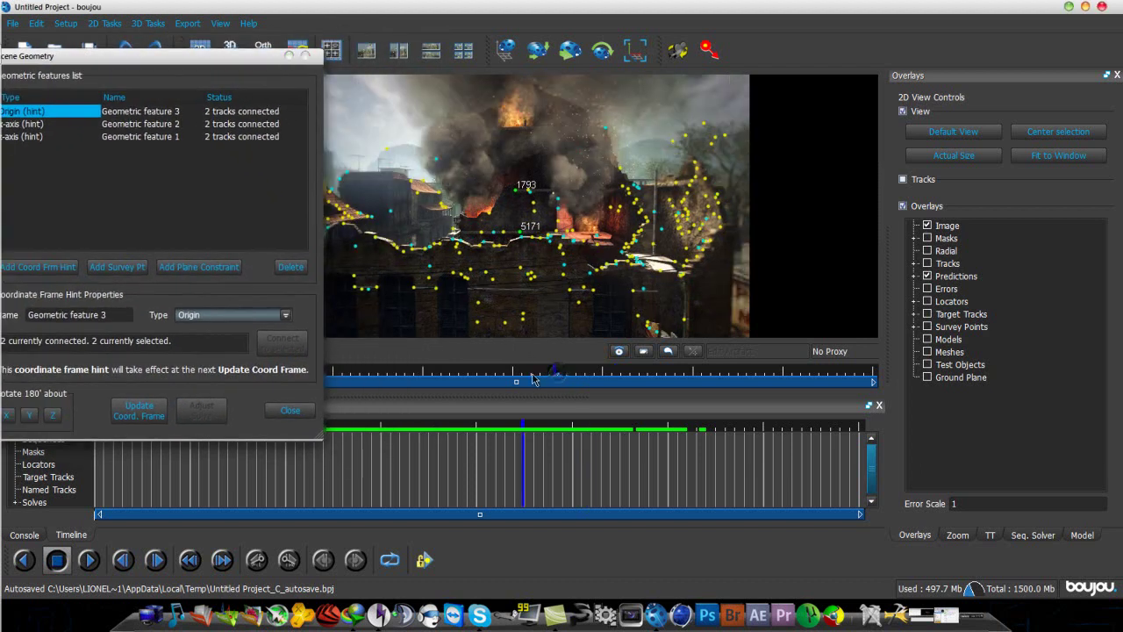
pyautogui.moveTo(482, 384); pyautogui.dragTo(235, 396)
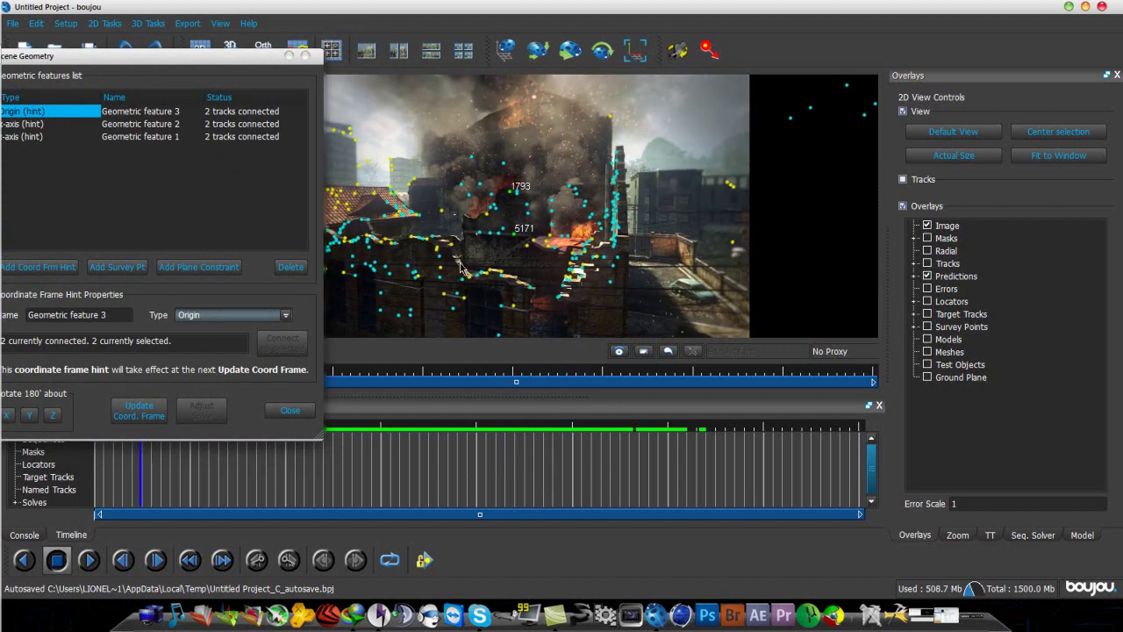
pyautogui.click(434, 240)
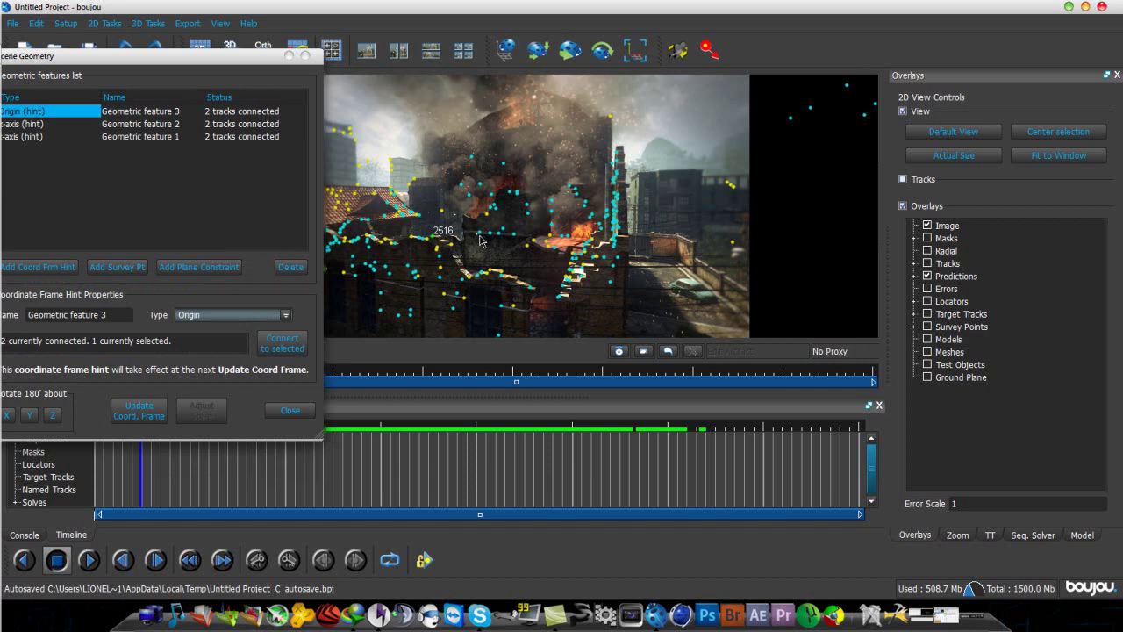
pyautogui.moveTo(507, 375)
pyautogui.mouseDown()
pyautogui.moveTo(564, 378)
pyautogui.moveTo(545, 376)
pyautogui.mouseUp()
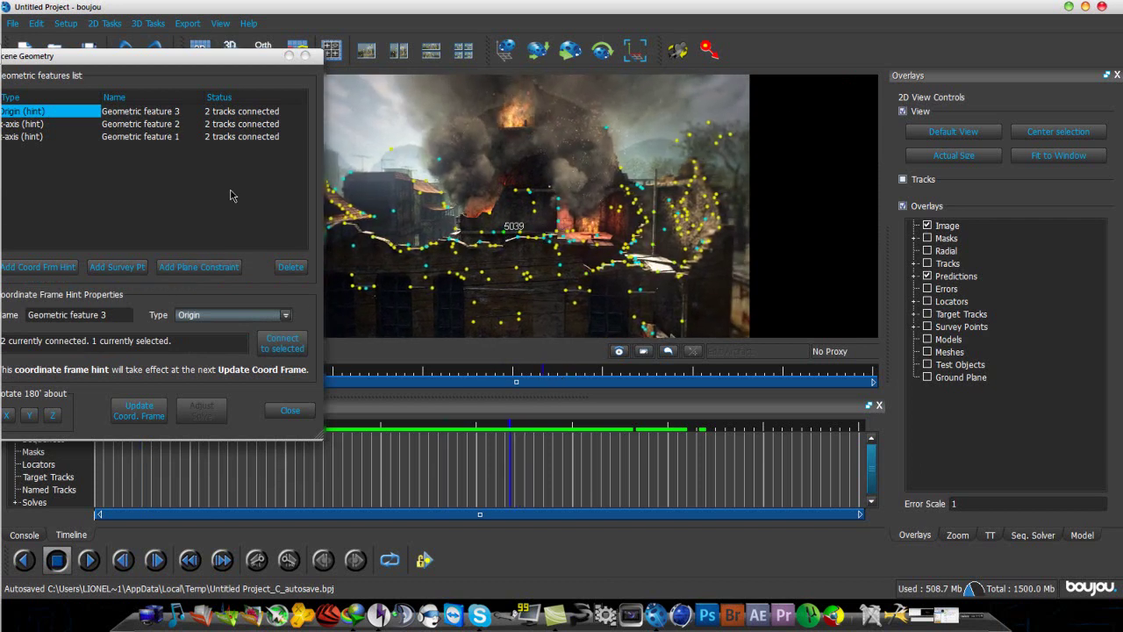
pyautogui.click(284, 348)
# Step: Add a fourth coordinate frame hint and set its type to y-axis
pyautogui.moveTo(213, 63); pyautogui.dragTo(320, 55)
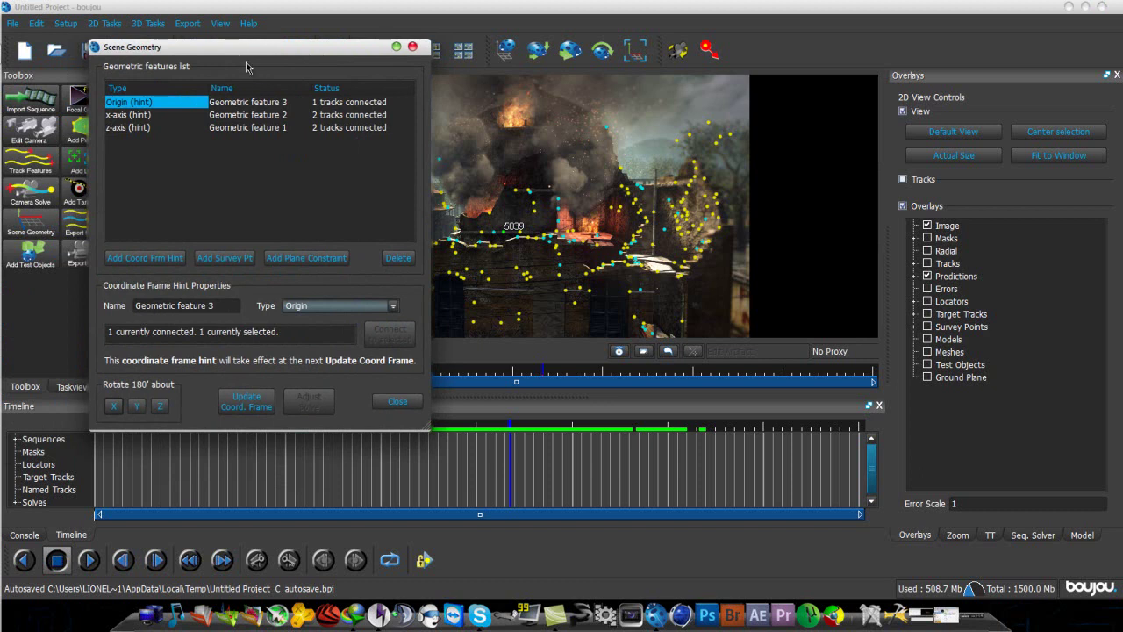
pyautogui.click(146, 259)
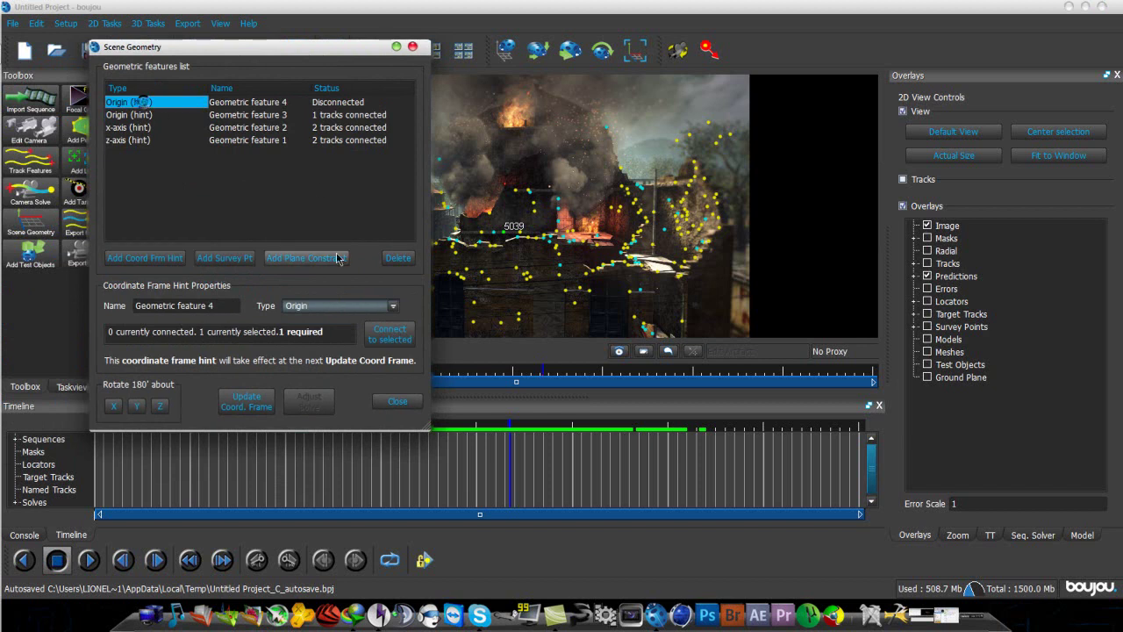
pyautogui.click(360, 313)
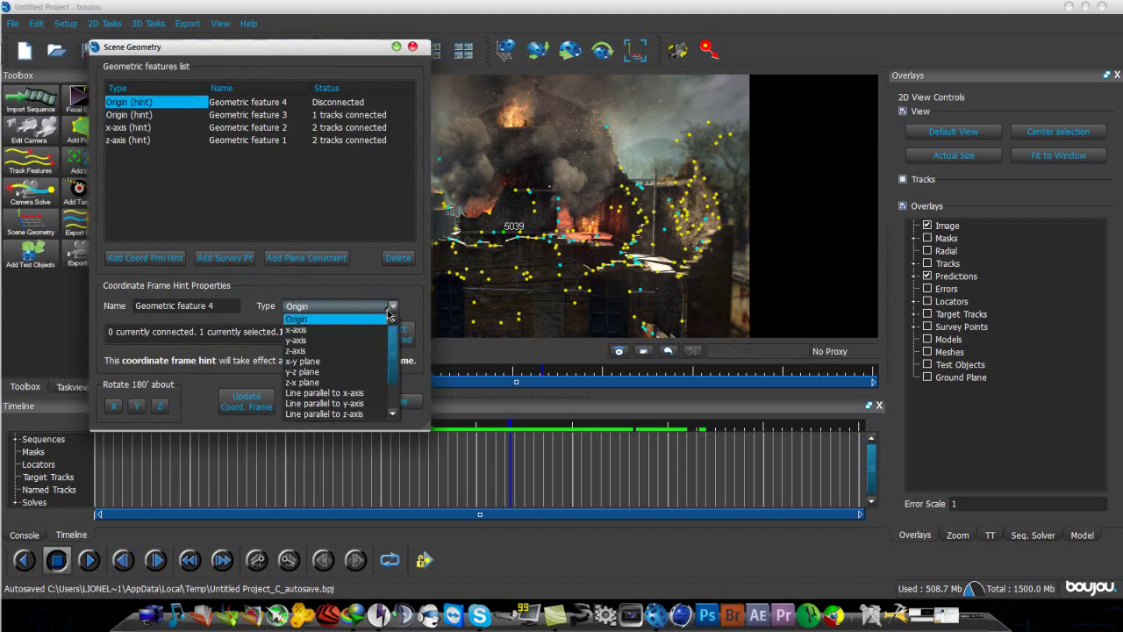
pyautogui.click(320, 343)
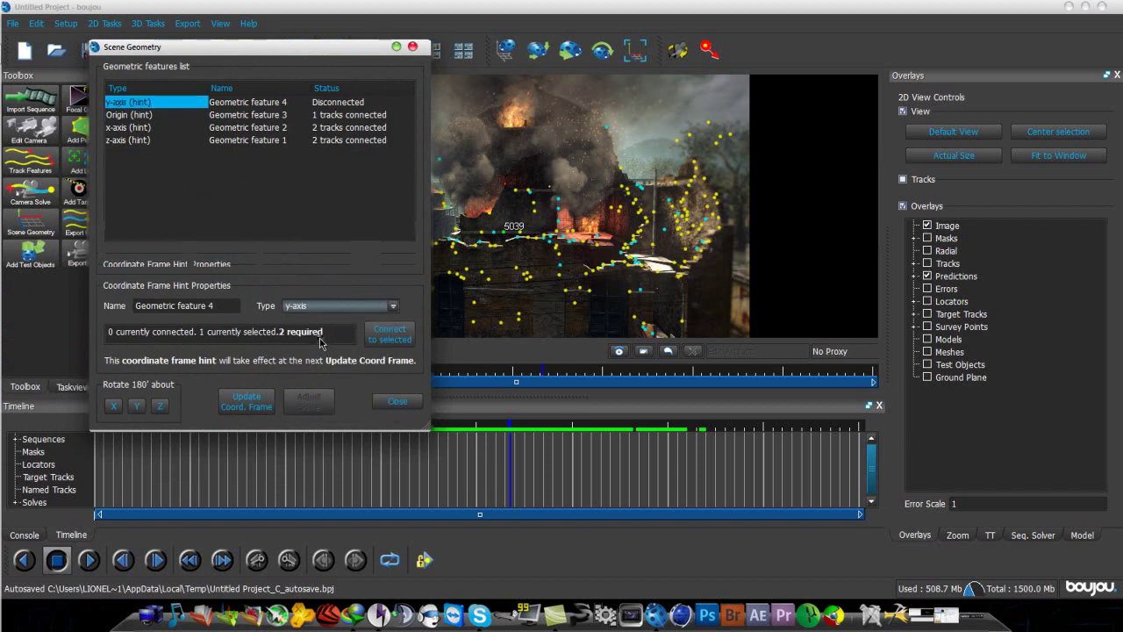
# Step: Select the vertically aligned tracks 4487 and 5171 on the building and connect them to the new y-axis hint
pyautogui.click(534, 377)
pyautogui.moveTo(535, 377); pyautogui.dragTo(391, 383)
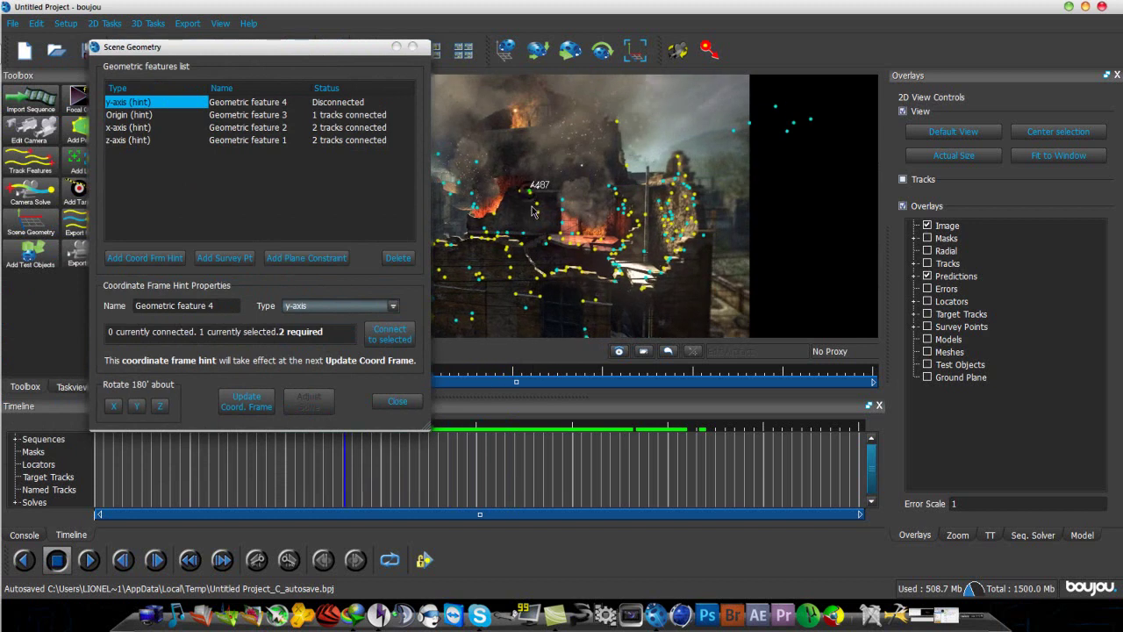
pyautogui.keyDown('shift'); pyautogui.click(527, 234); pyautogui.keyUp('shift')
pyautogui.click(389, 344)
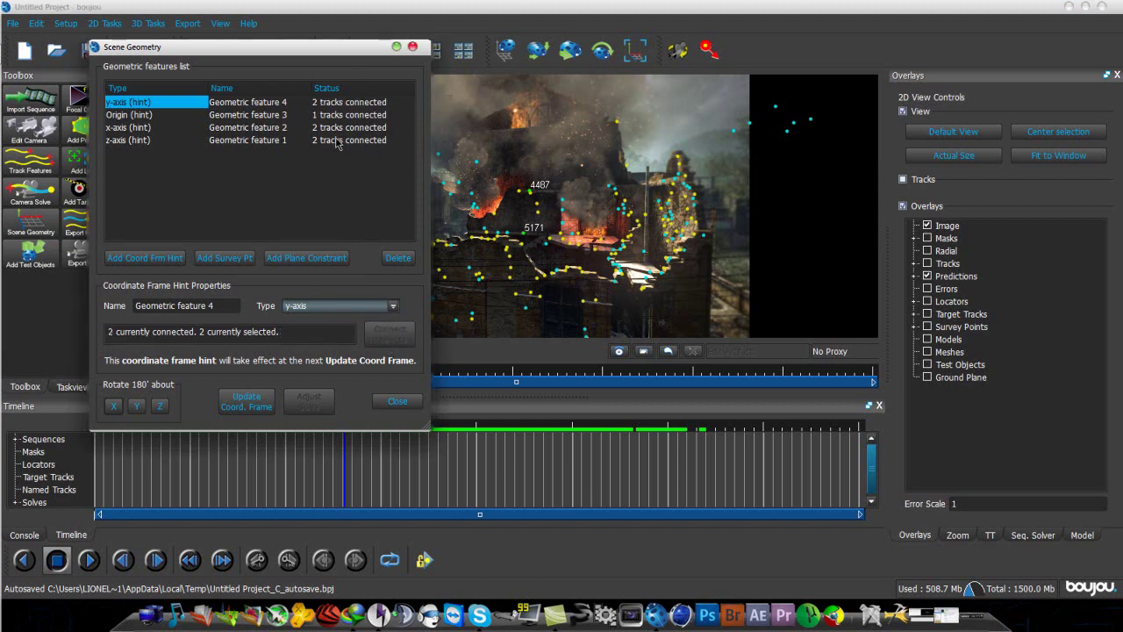
# Step: Update the coordinate frame with the defined hints and close the scene geometry settings
pyautogui.click(235, 412)
pyautogui.click(246, 406)
pyautogui.click(397, 401)
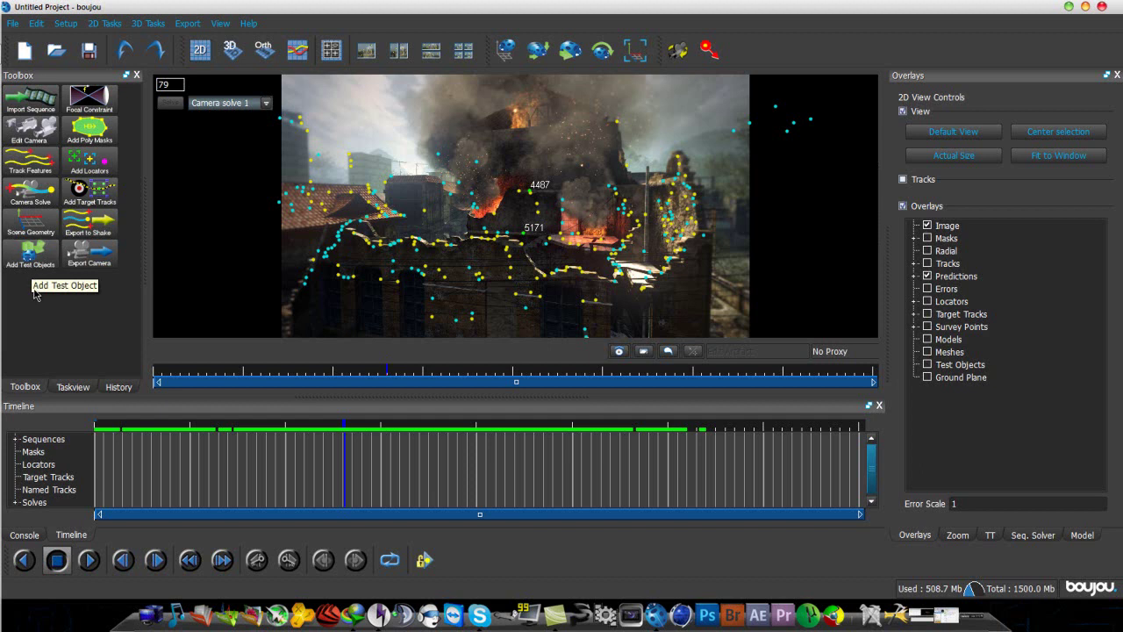
# Step: Add a solid Ladybird test object without alignment and scrub through the clip to check how it follows the scene
pyautogui.click(37, 261)
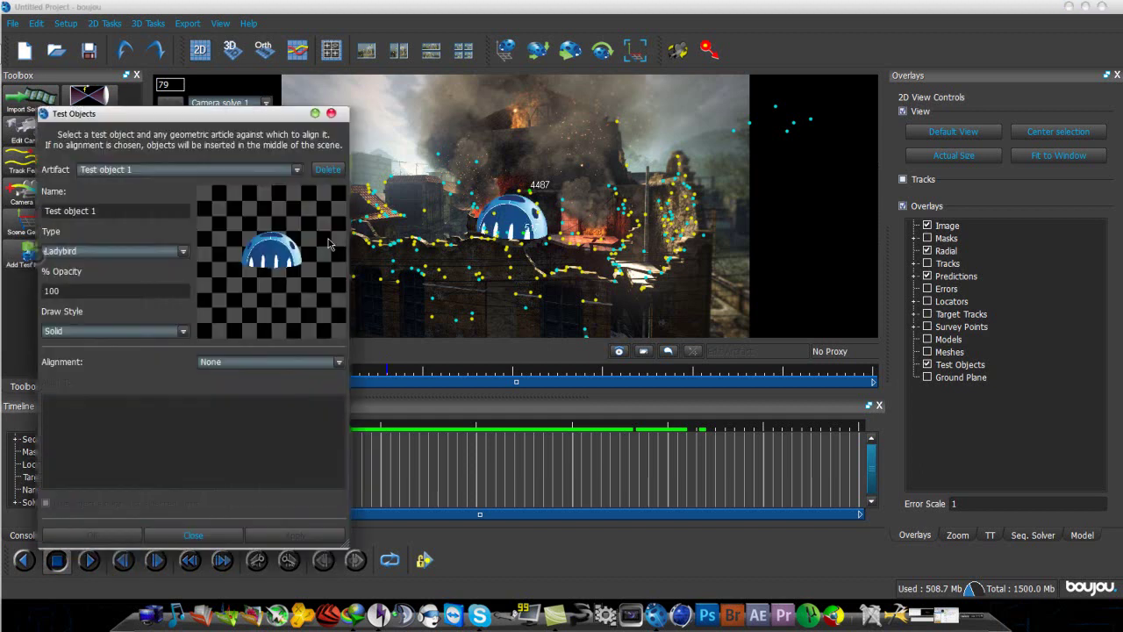
pyautogui.click(331, 114)
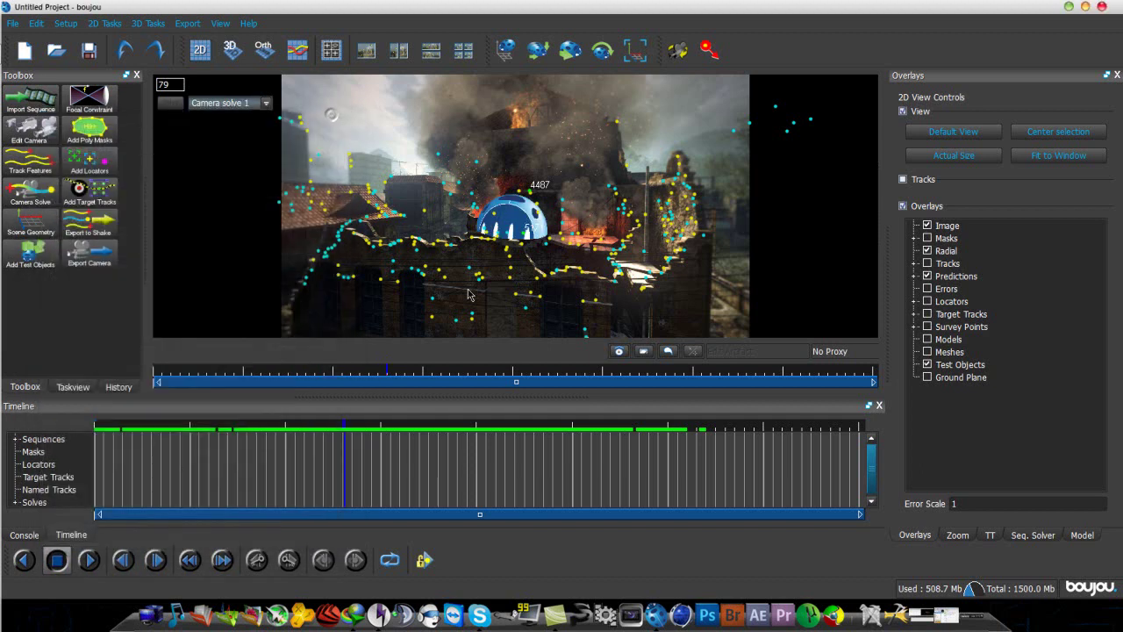
pyautogui.click(485, 368)
pyautogui.moveTo(486, 368); pyautogui.dragTo(473, 426)
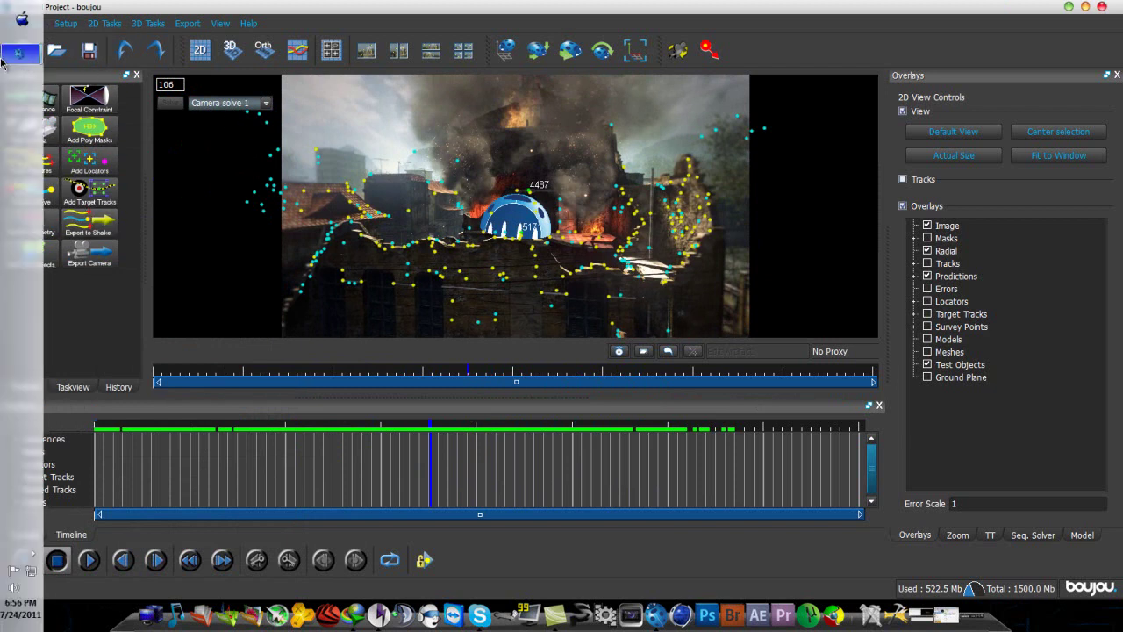
# Step: Close the second, empty boujou project window
pyautogui.moveTo(22, 54)
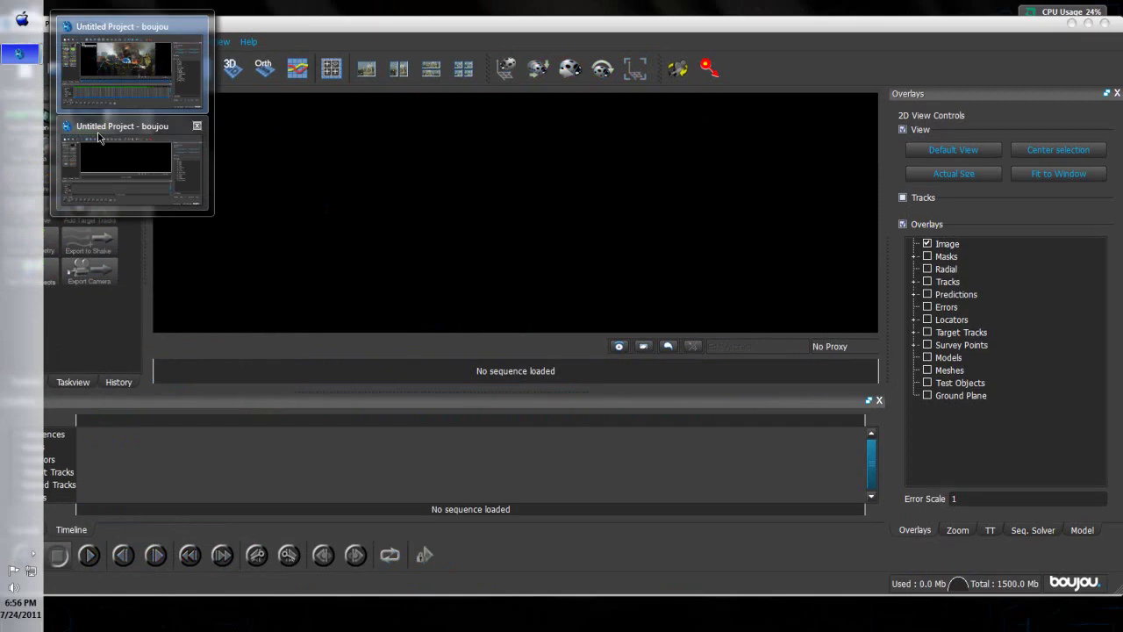
pyautogui.click(198, 127)
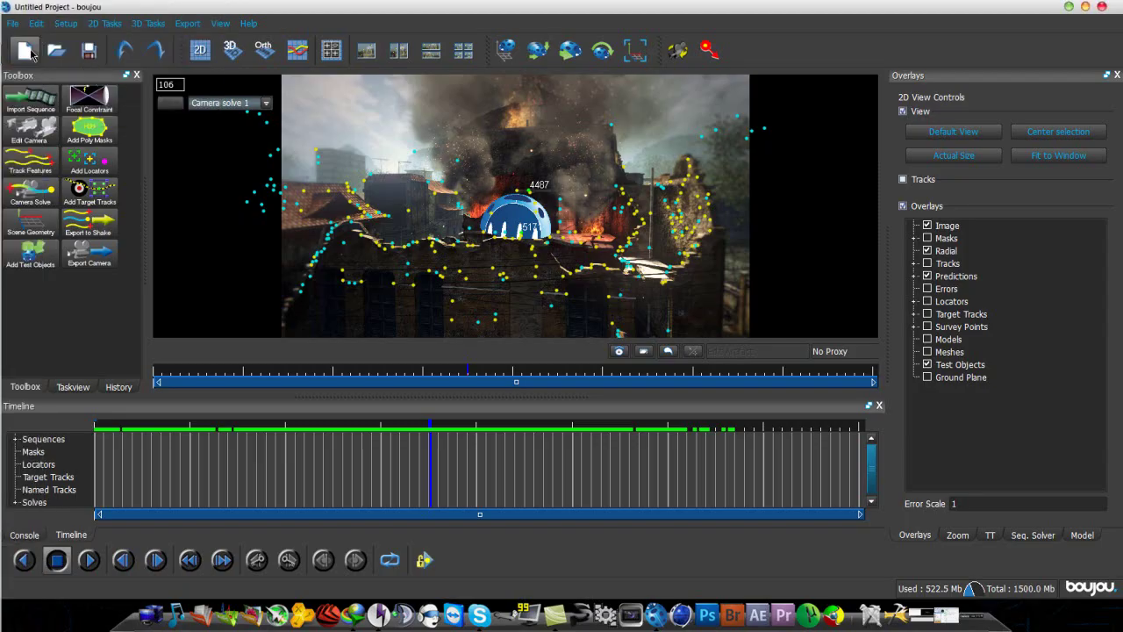
# Step: Delete both Ladybird test objects, Test object 2 and Test object 1, from the scene
pyautogui.click(30, 255)
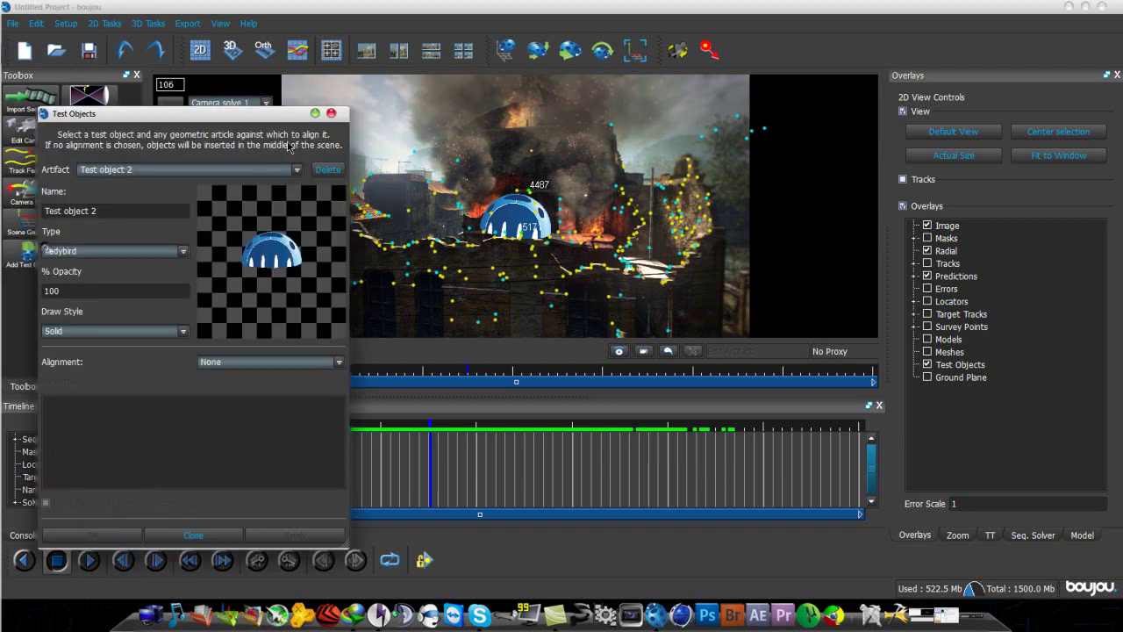
pyautogui.click(325, 169)
pyautogui.click(297, 169)
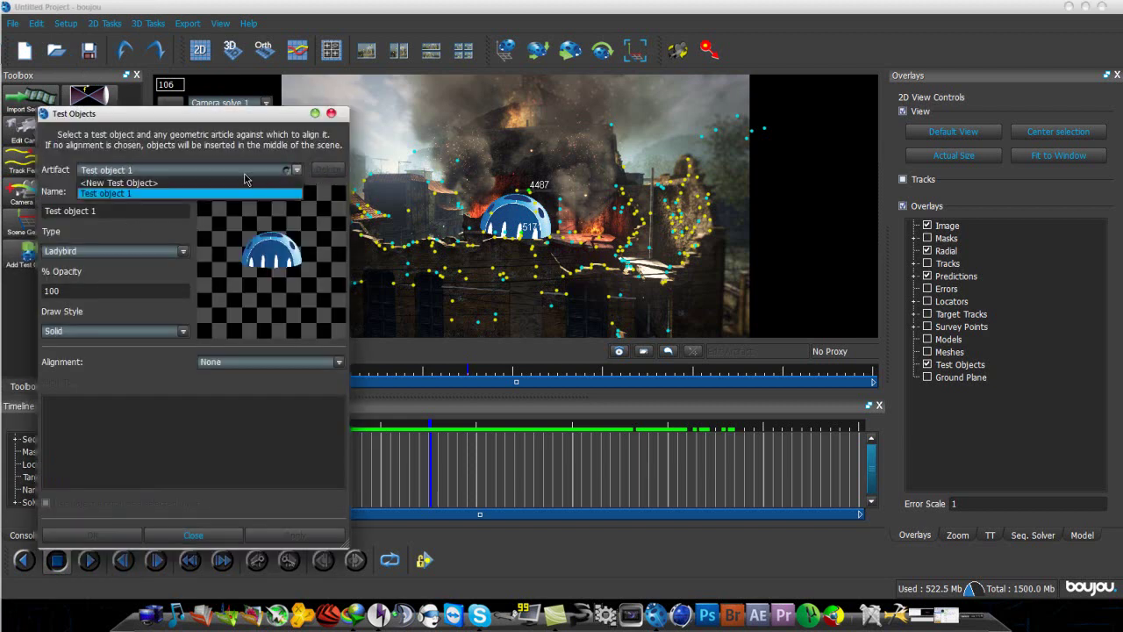
pyautogui.click(223, 193)
pyautogui.click(327, 170)
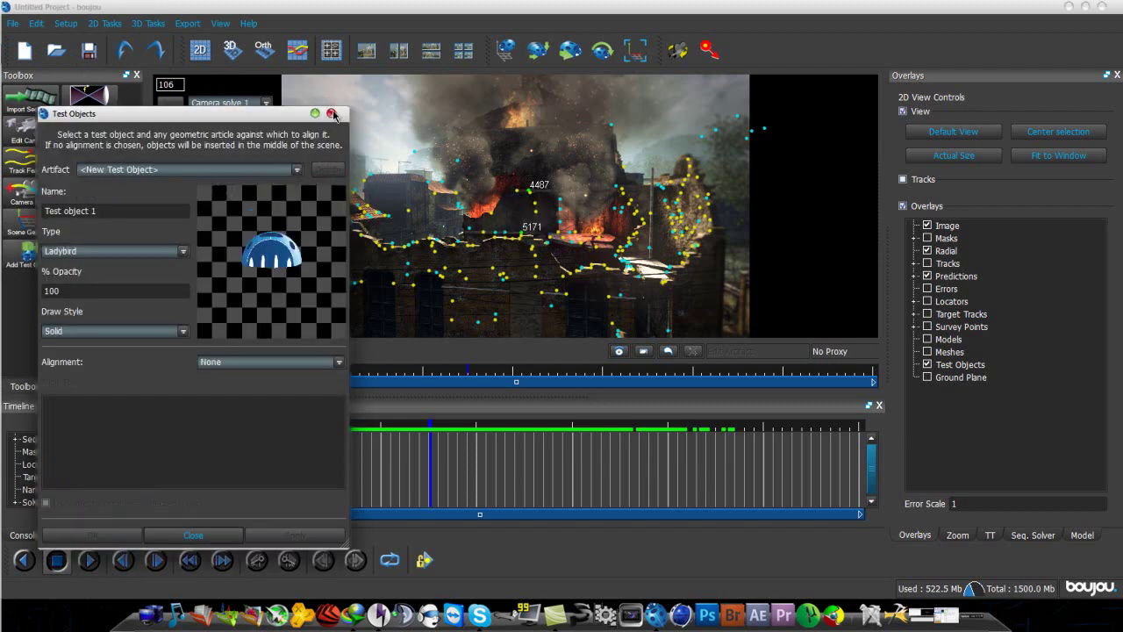
pyautogui.click(331, 114)
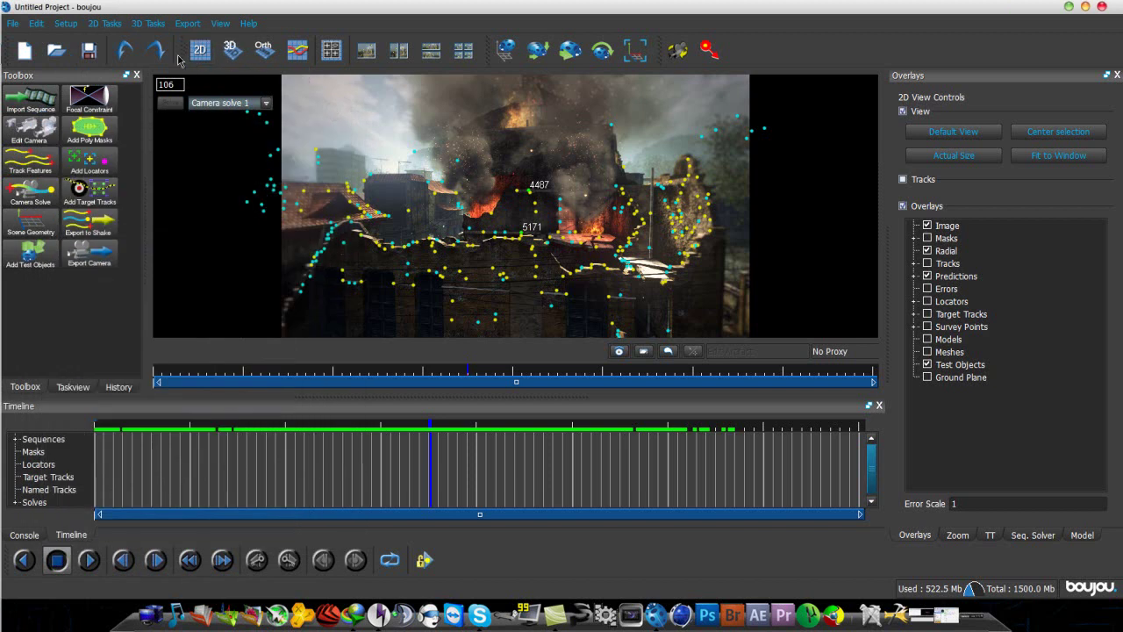
# Step: Start a camera export and set its output file to motion.c4d on the Desktop
pyautogui.click(188, 23)
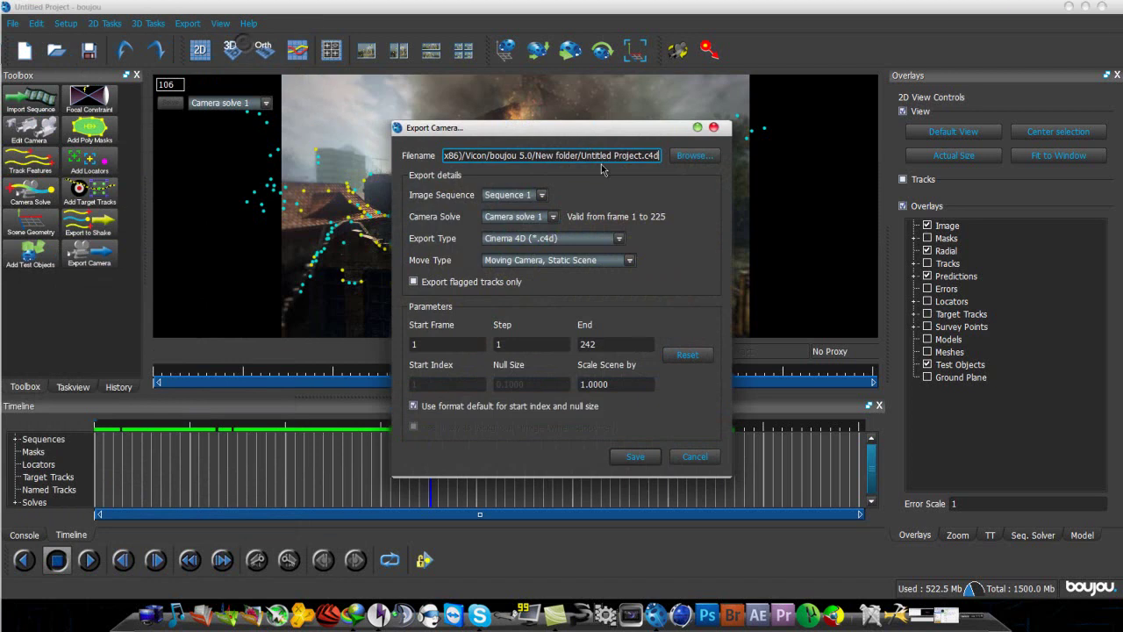
pyautogui.click(684, 158)
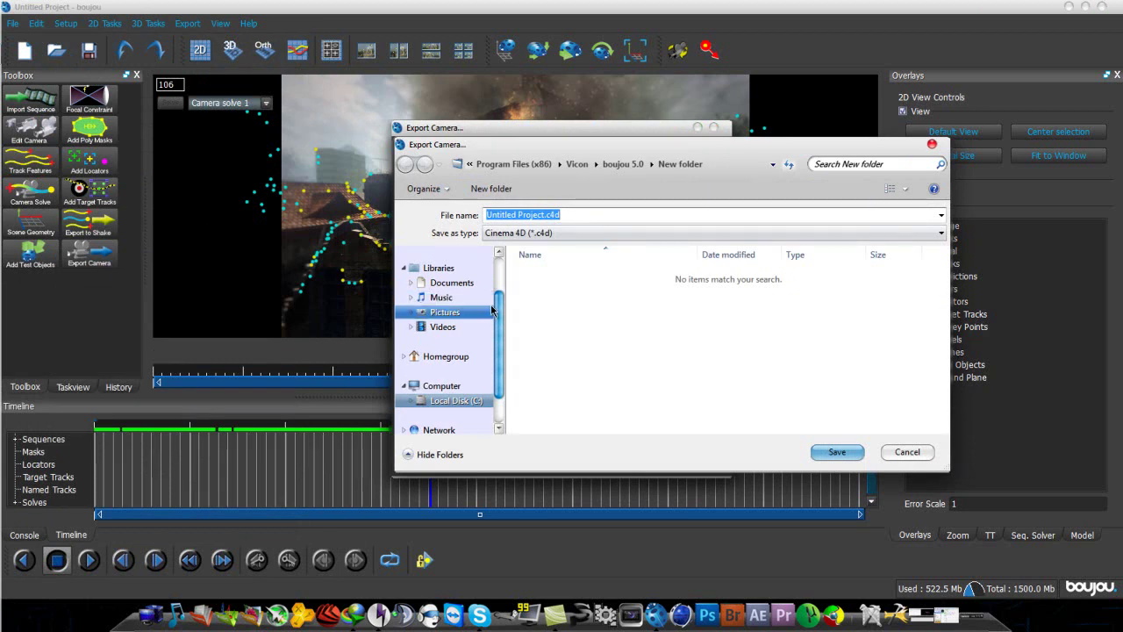
pyautogui.scroll(1, 501, 260)
pyautogui.click(445, 289)
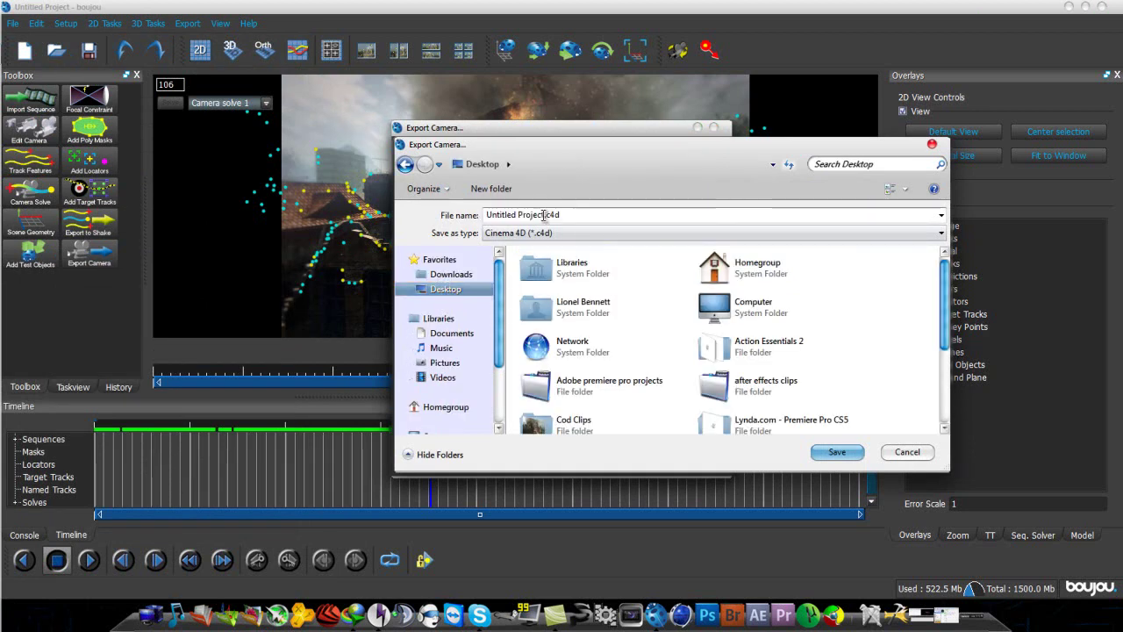
pyautogui.write('motion')
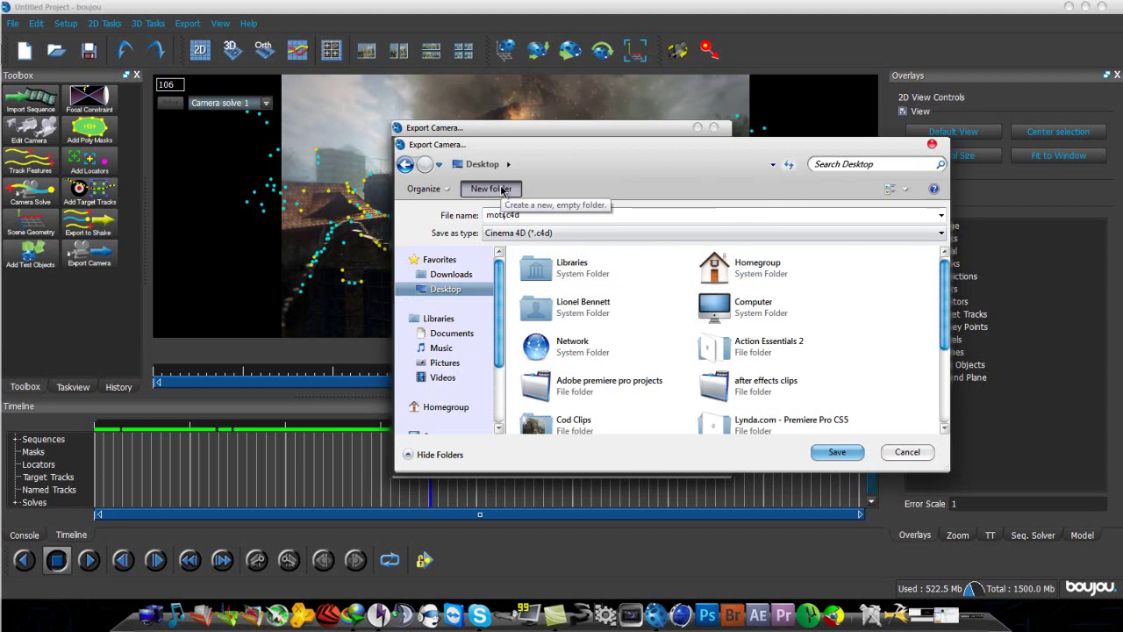
pyautogui.click(837, 452)
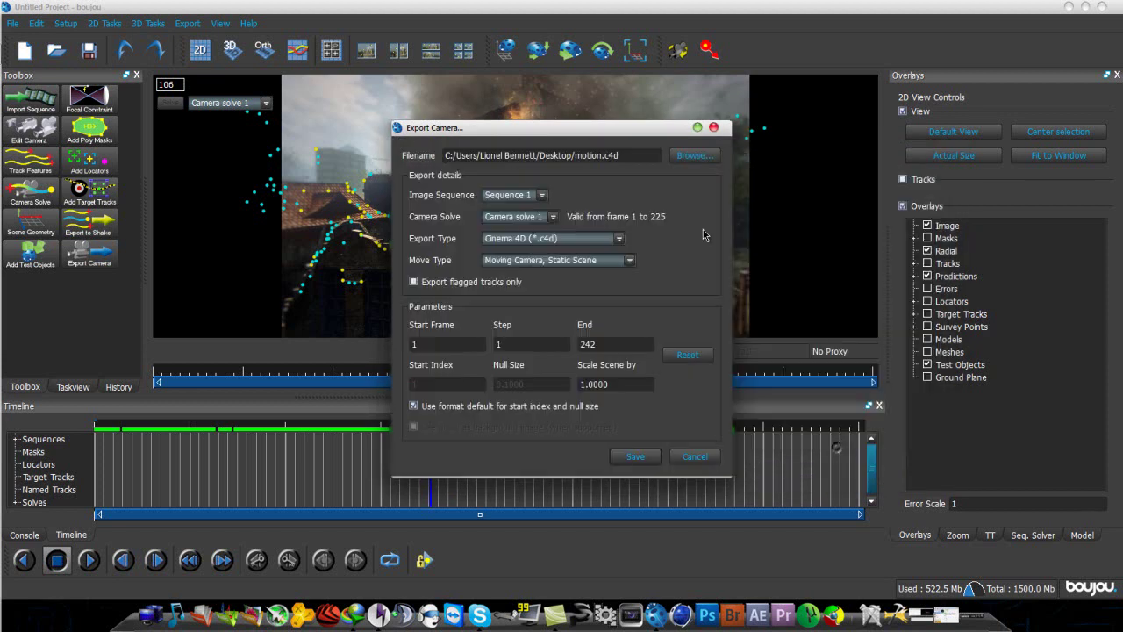
# Step: Choose Cinema 4D (*.c4d) as the export type, scale the scene by 100 and save the camera export
pyautogui.click(610, 239)
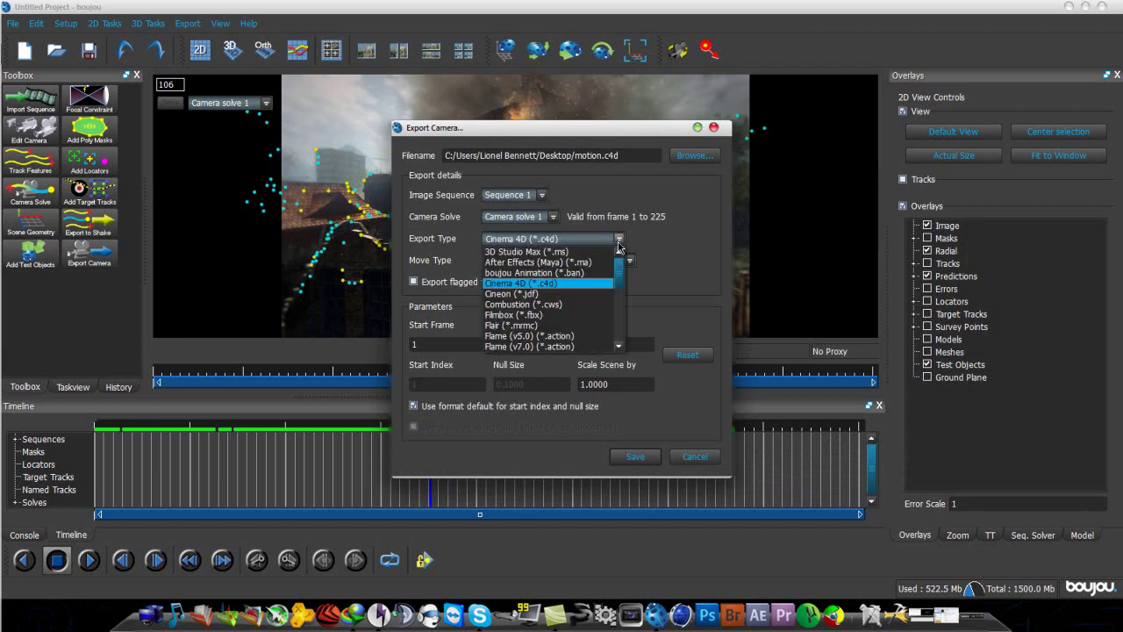
pyautogui.click(577, 283)
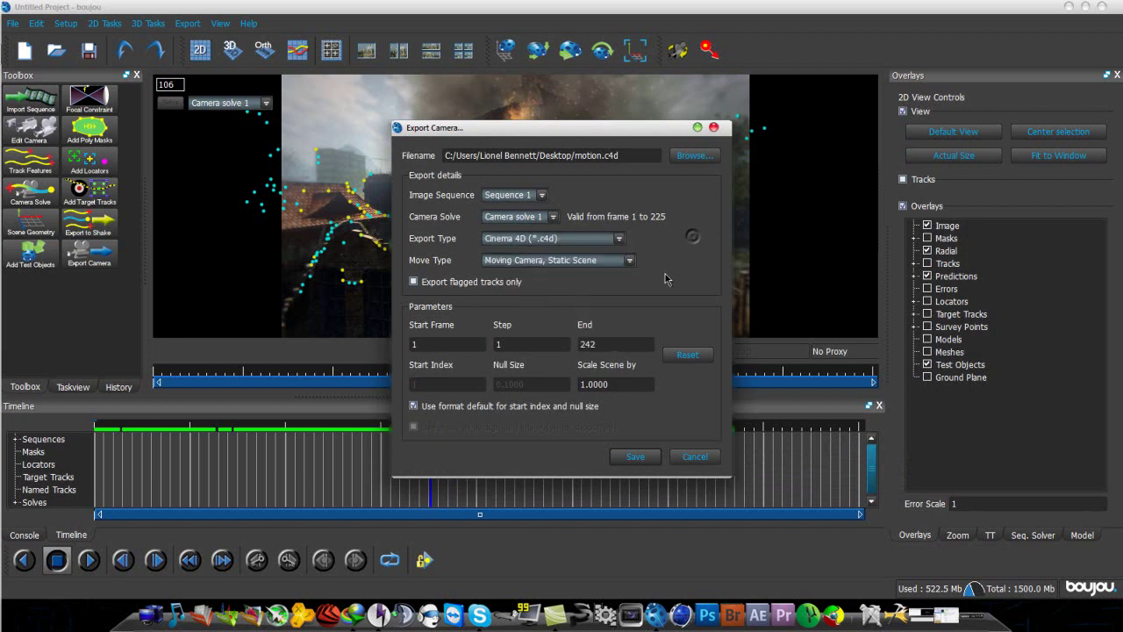
pyautogui.tripleClick(627, 389)
pyautogui.write('1')
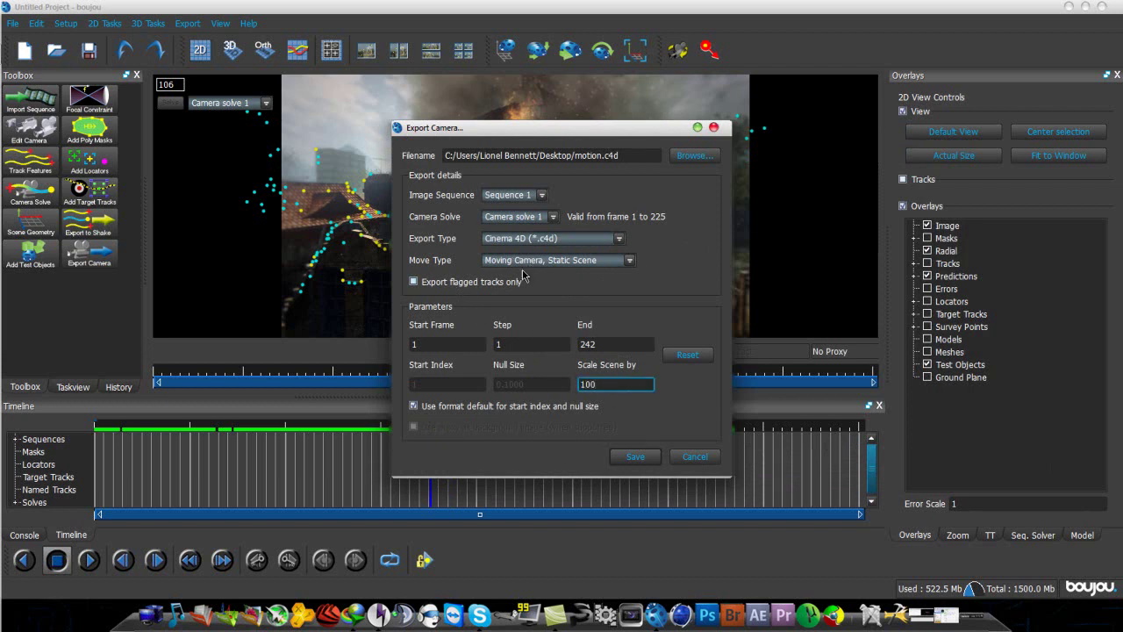
pyautogui.click(639, 456)
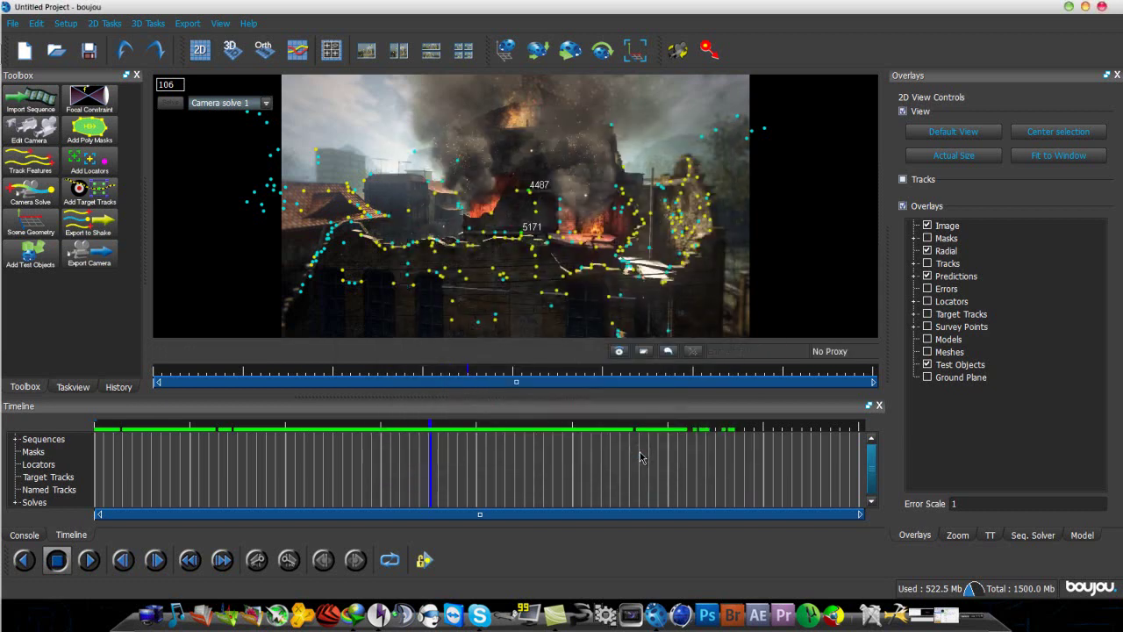
# Step: Close boujou, saving the project to the Desktop as motion.bpj
pyautogui.click(1102, 7)
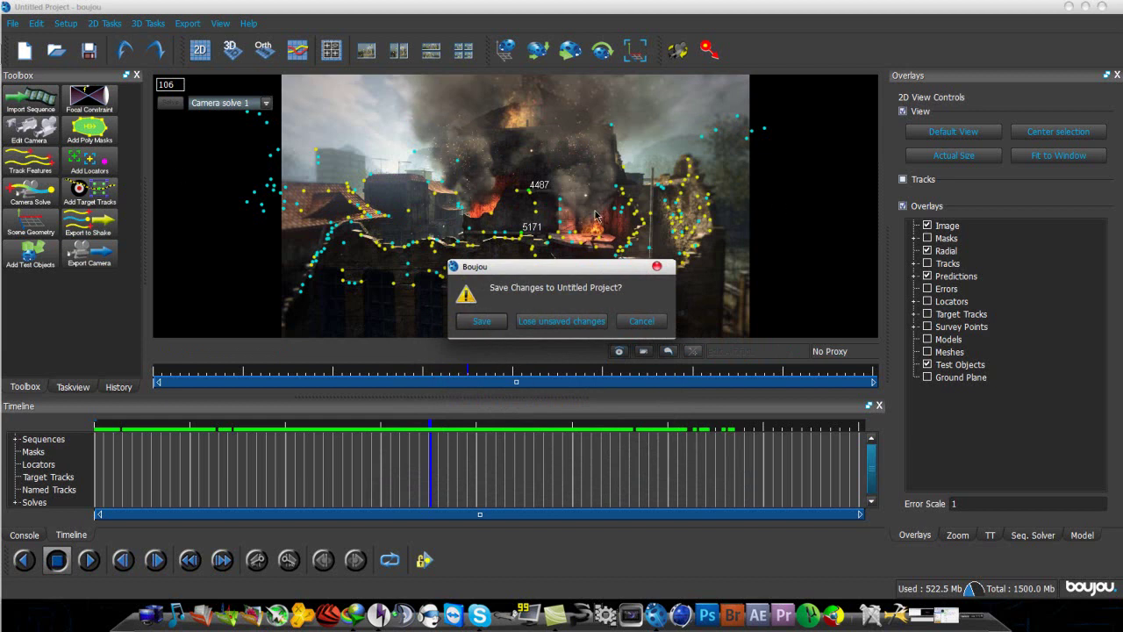
pyautogui.click(484, 321)
pyautogui.click(65, 167)
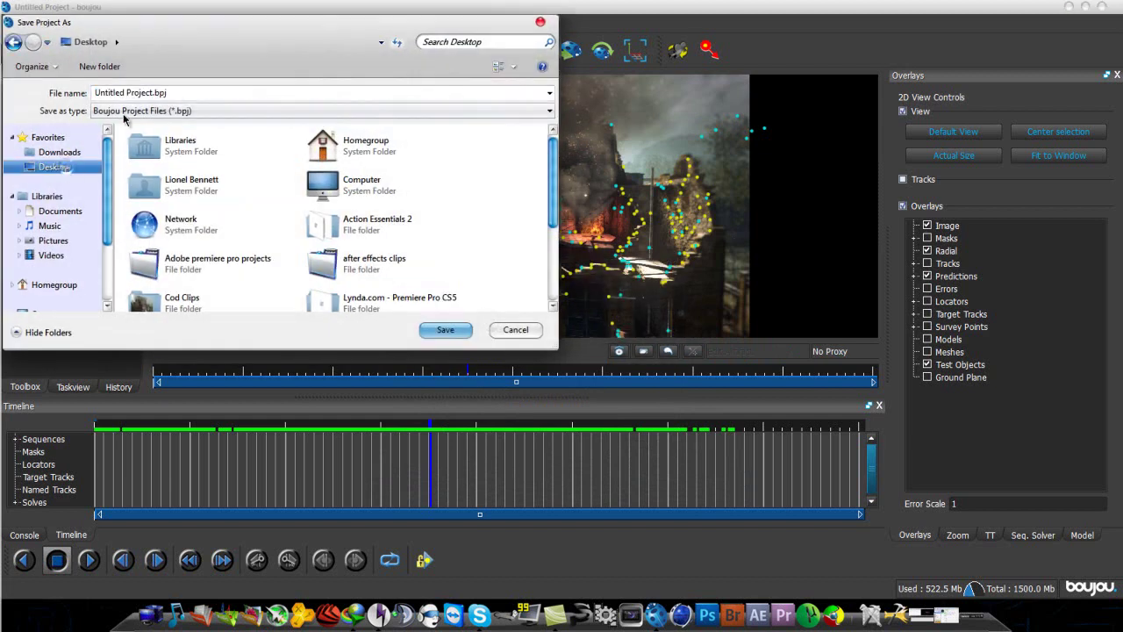
pyautogui.click(138, 92)
pyautogui.click(151, 92)
pyautogui.moveTo(154, 92); pyautogui.dragTo(81, 91)
pyautogui.press('BackSpace')
pyautogui.write('t')
pyautogui.write('motio')
pyautogui.press('BackSpace')
pyautogui.press('BackSpace')
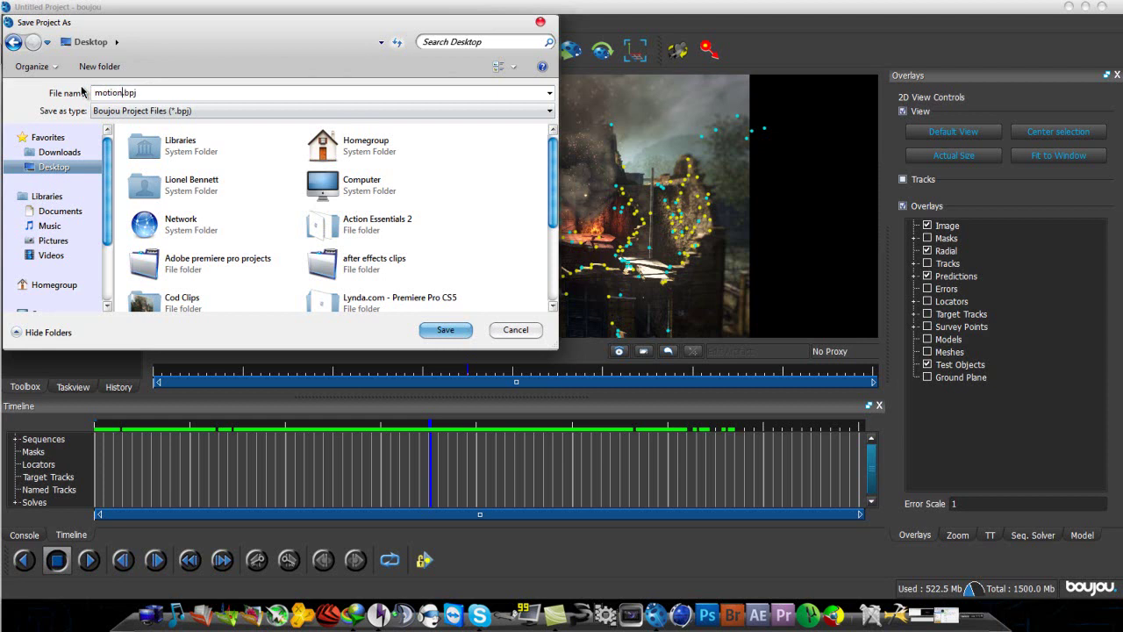
pyautogui.click(447, 331)
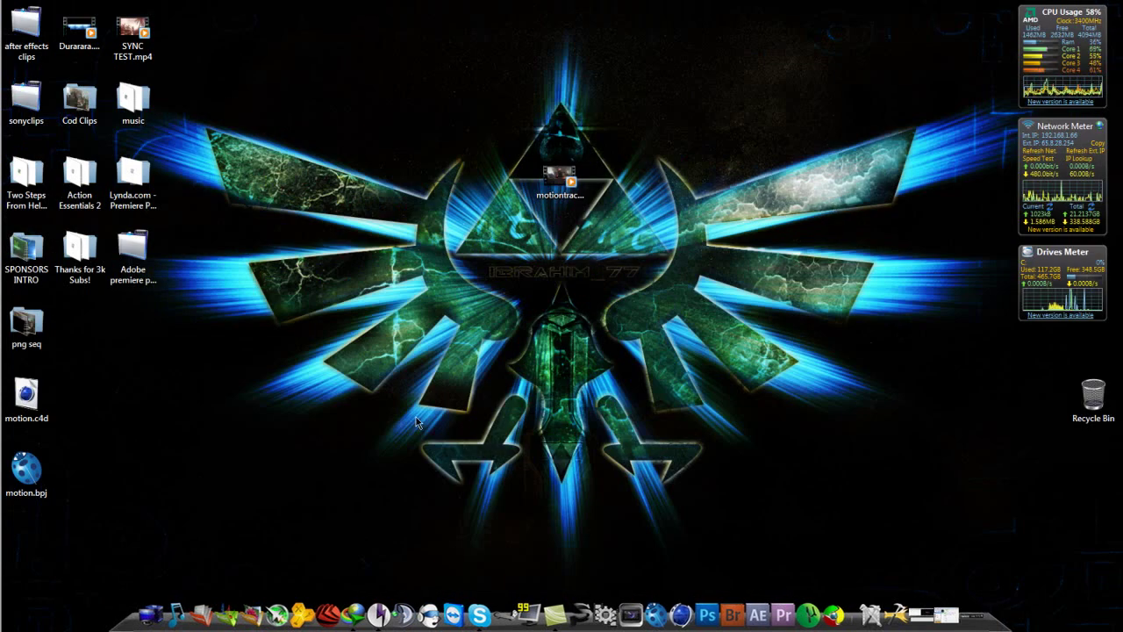
# Step: Place motion.bpj beside the png seq folder on the Desktop and move motion.c4d out to an empty area
pyautogui.moveTo(27, 474); pyautogui.dragTo(86, 367)
pyautogui.moveTo(26, 399); pyautogui.dragTo(202, 411)
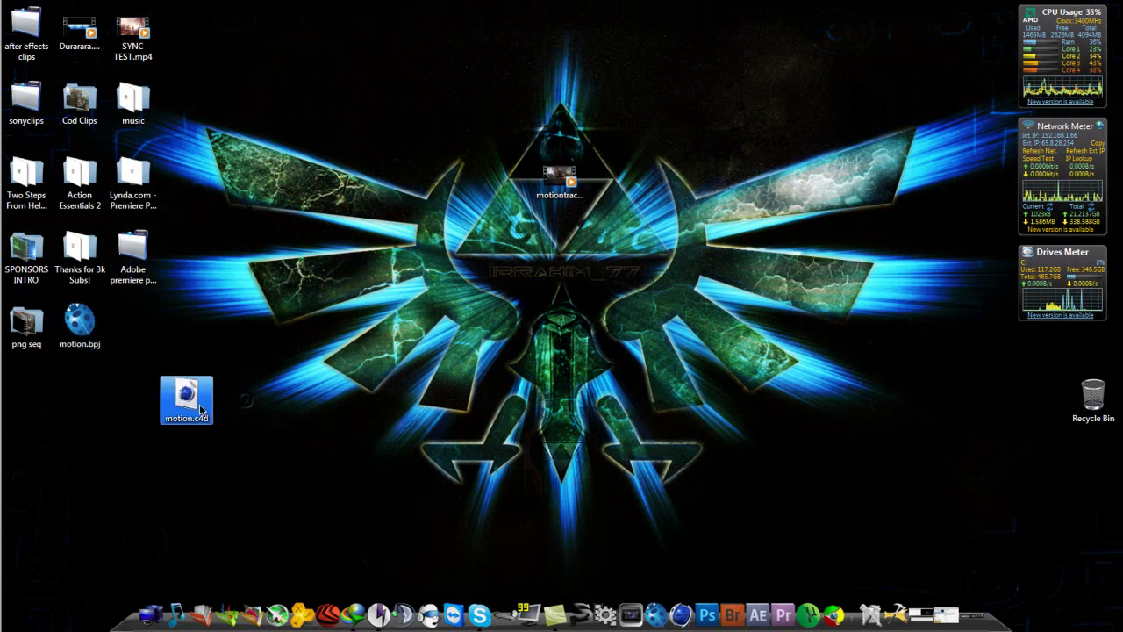
pyautogui.click(171, 440)
pyautogui.click(183, 420)
pyautogui.click(233, 394)
# Step: Open motion.c4d in Cinema 4D, importing it at a scale of 10 centimeters with textures and lights
pyautogui.doubleClick(186, 399)
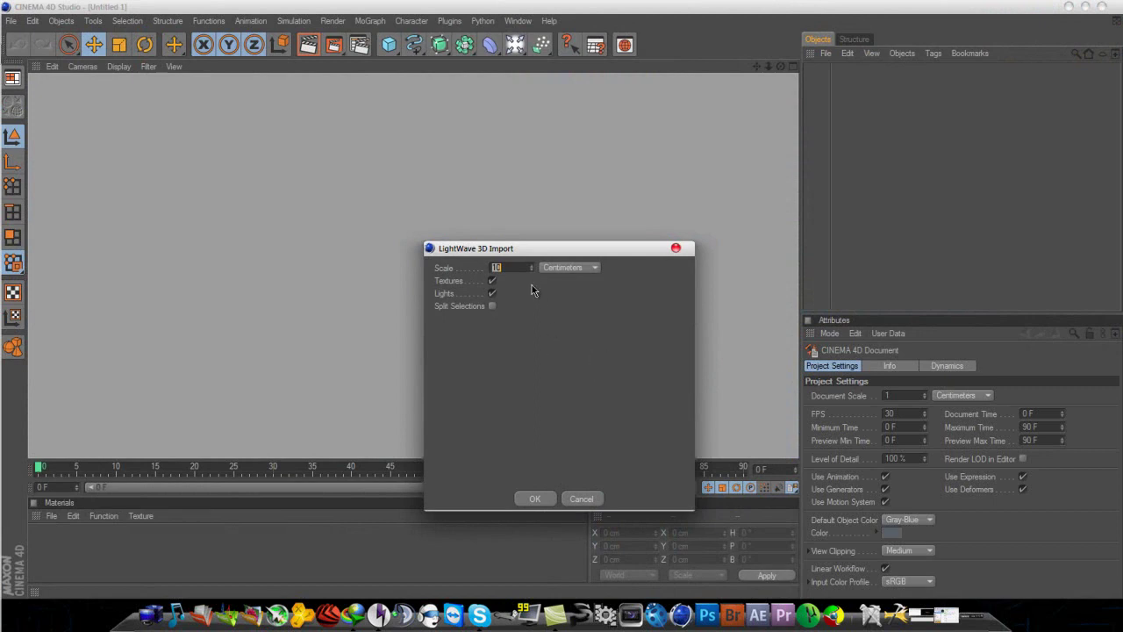
pyautogui.moveTo(522, 257); pyautogui.dragTo(447, 161)
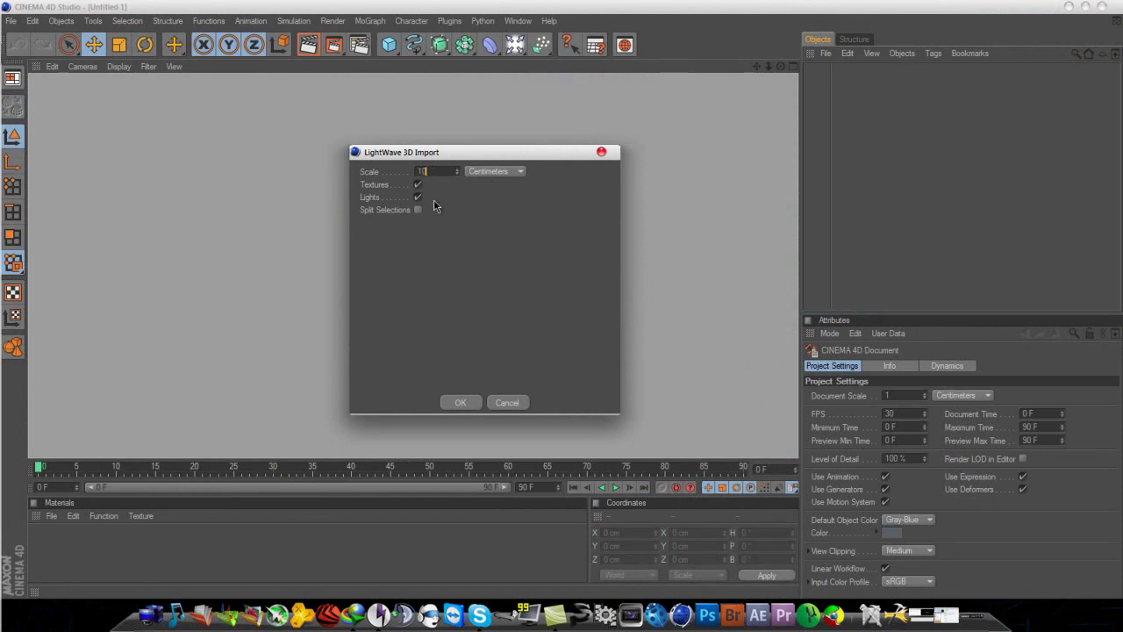
pyautogui.click(461, 403)
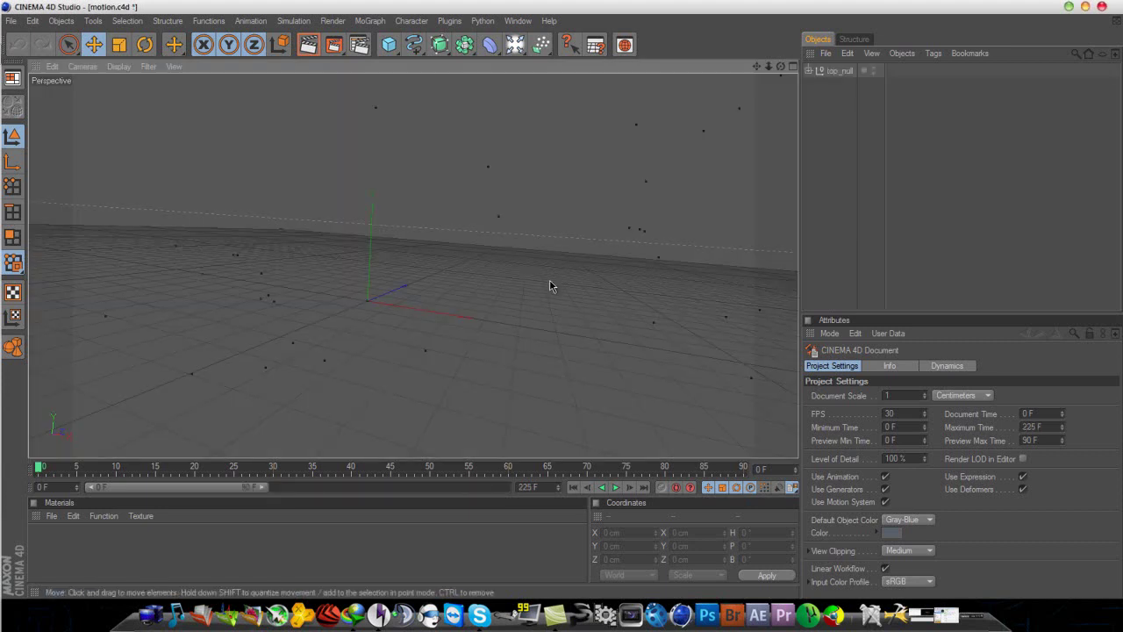
# Step: Add a Background object to the scene and extend the timeline's preview range to the full 225 frames
pyautogui.click(516, 46)
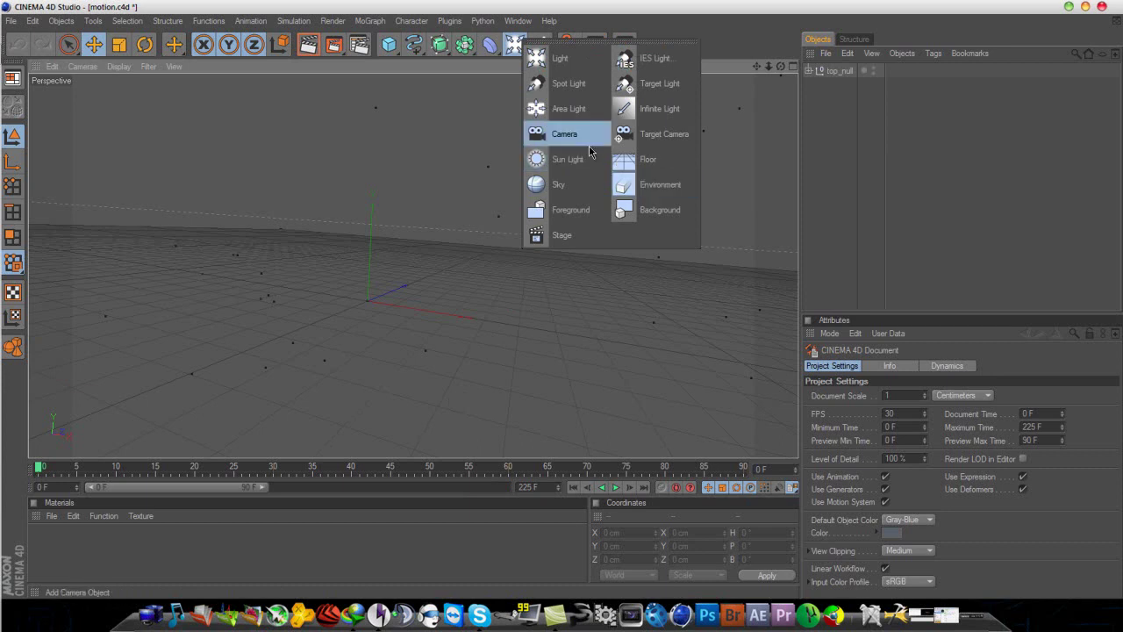
pyautogui.click(633, 211)
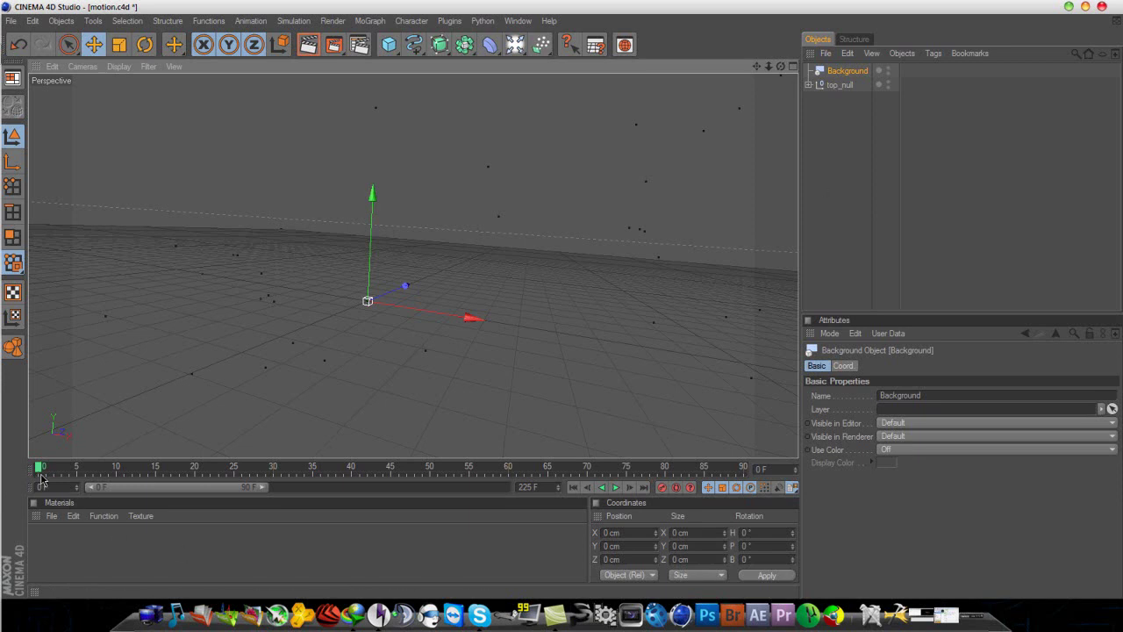
pyautogui.moveTo(41, 472); pyautogui.dragTo(281, 544)
pyautogui.moveTo(544, 541); pyautogui.dragTo(18, 566)
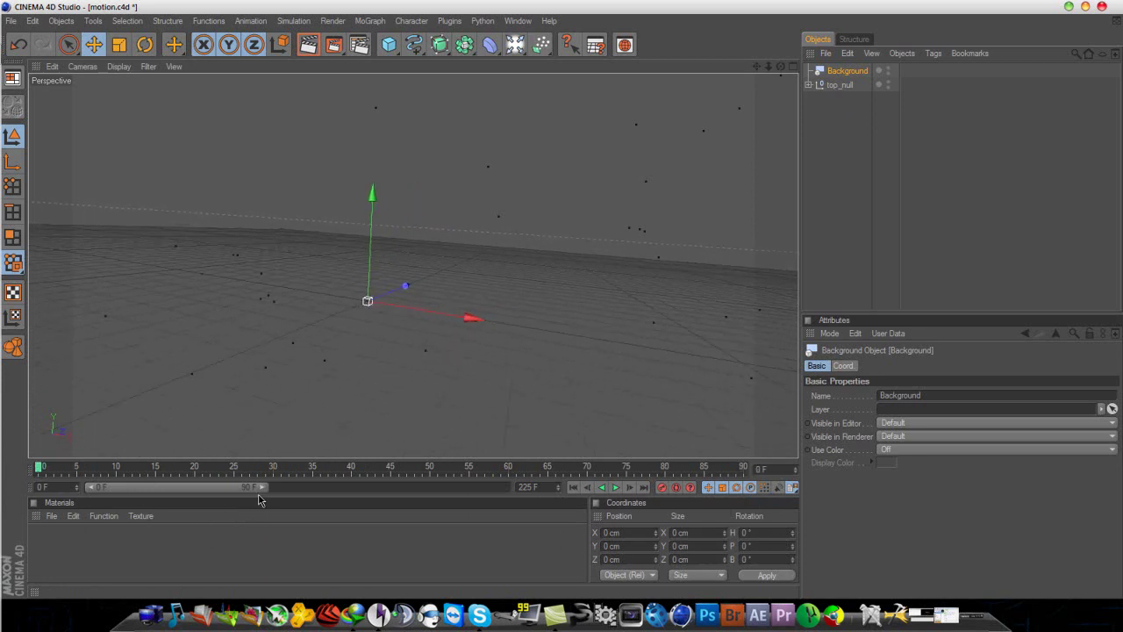
pyautogui.moveTo(262, 487); pyautogui.dragTo(507, 487)
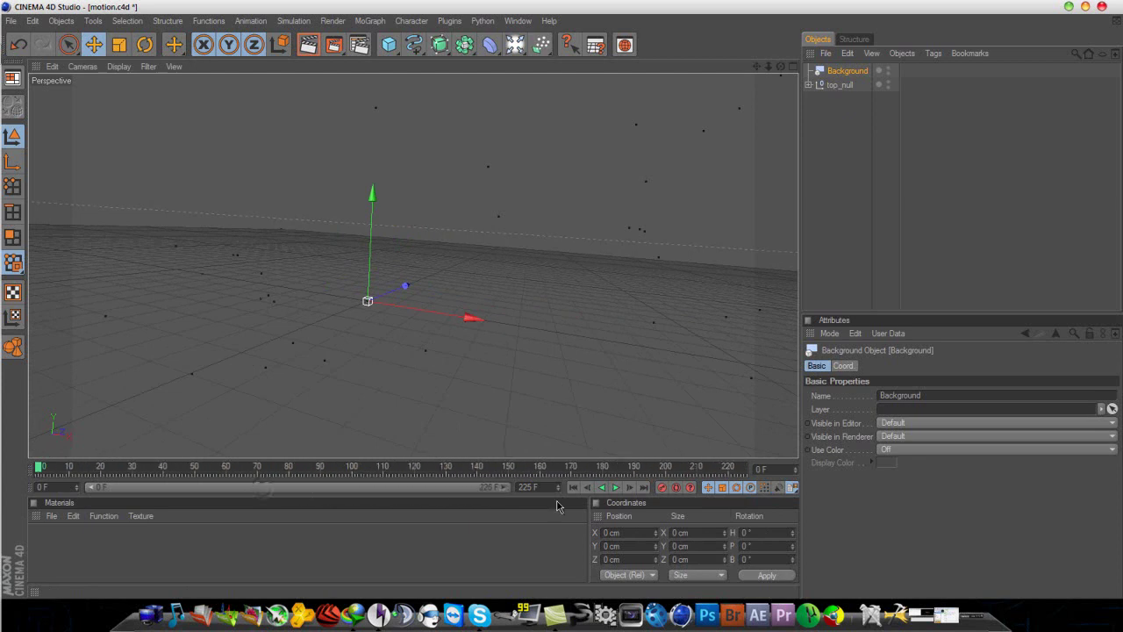
pyautogui.moveTo(43, 471); pyautogui.dragTo(9, 476)
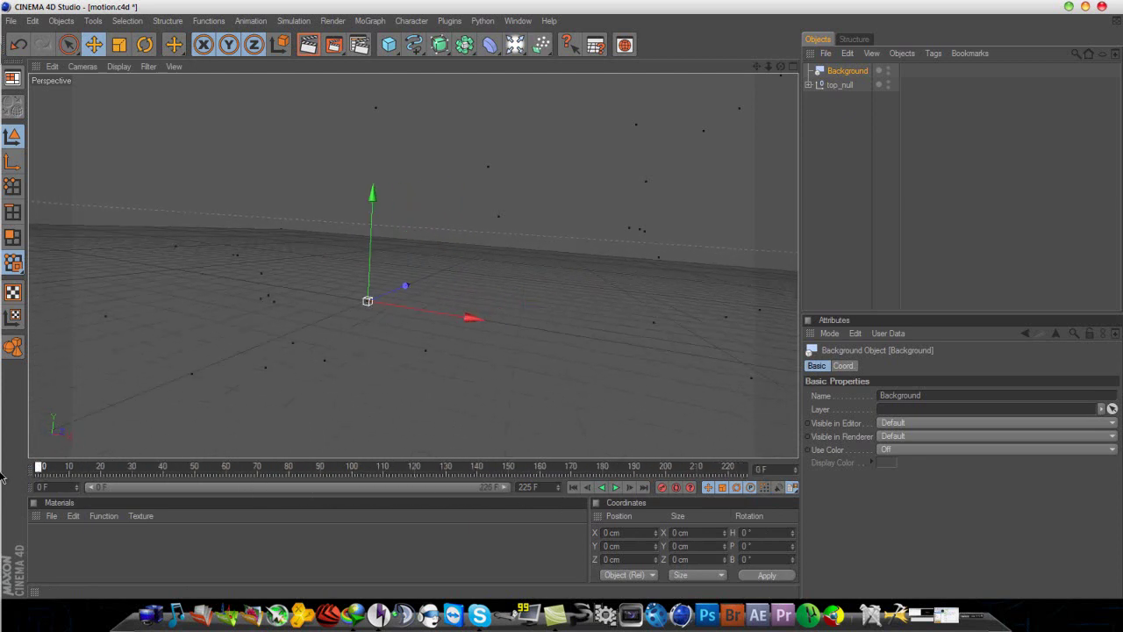
# Step: Create a new material and open it in the Material Editor
pyautogui.click(51, 516)
pyautogui.click(147, 349)
pyautogui.doubleClick(44, 540)
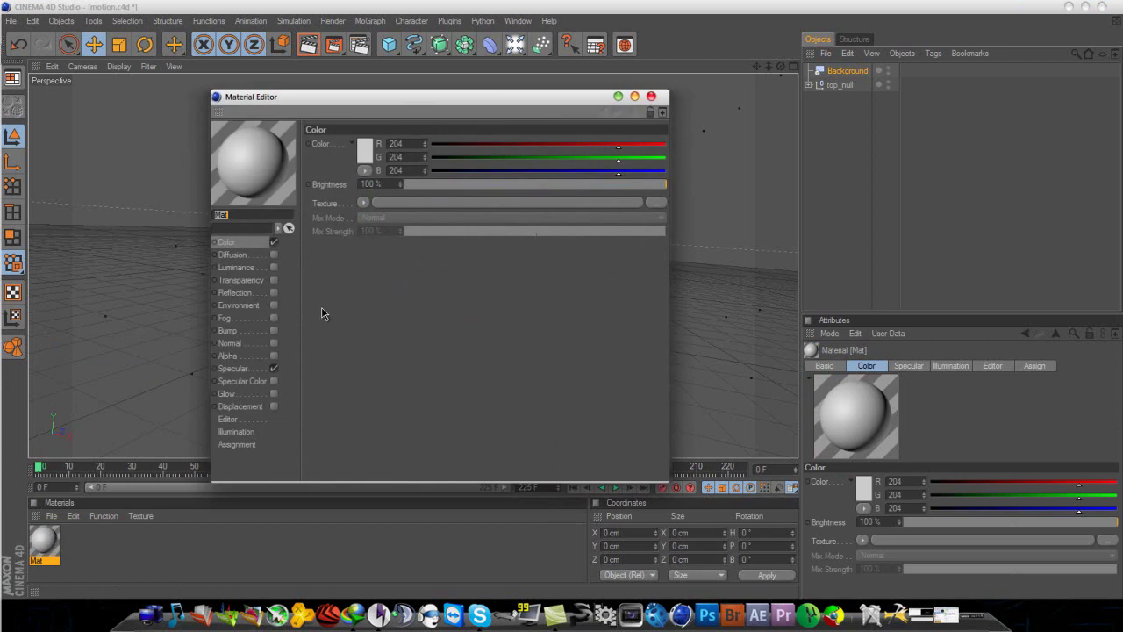
pyautogui.click(363, 202)
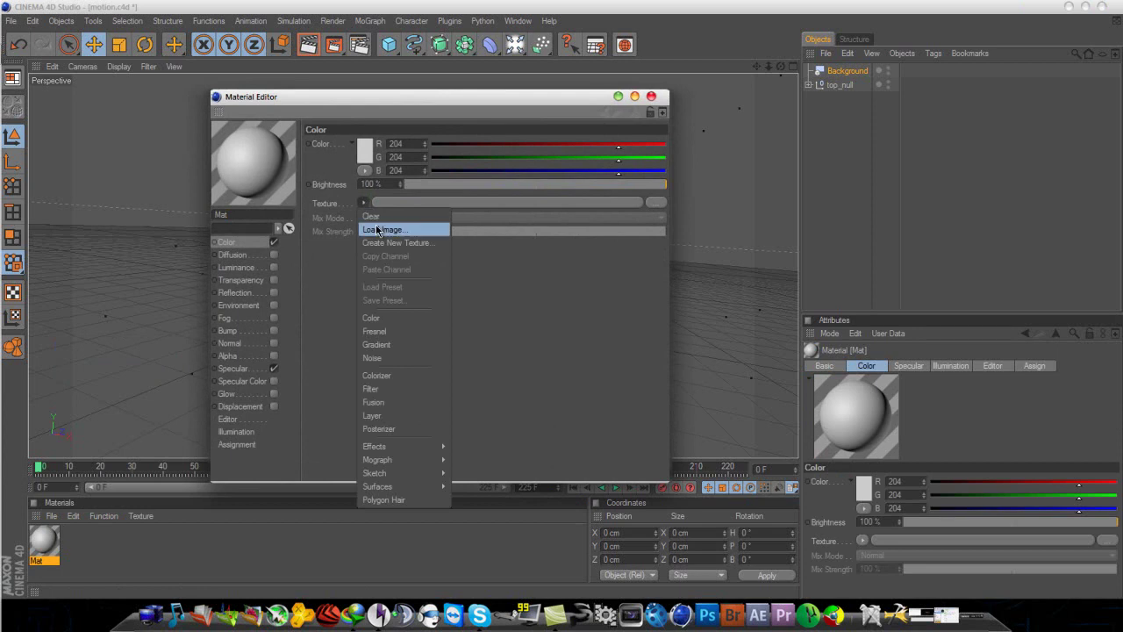
pyautogui.click(379, 230)
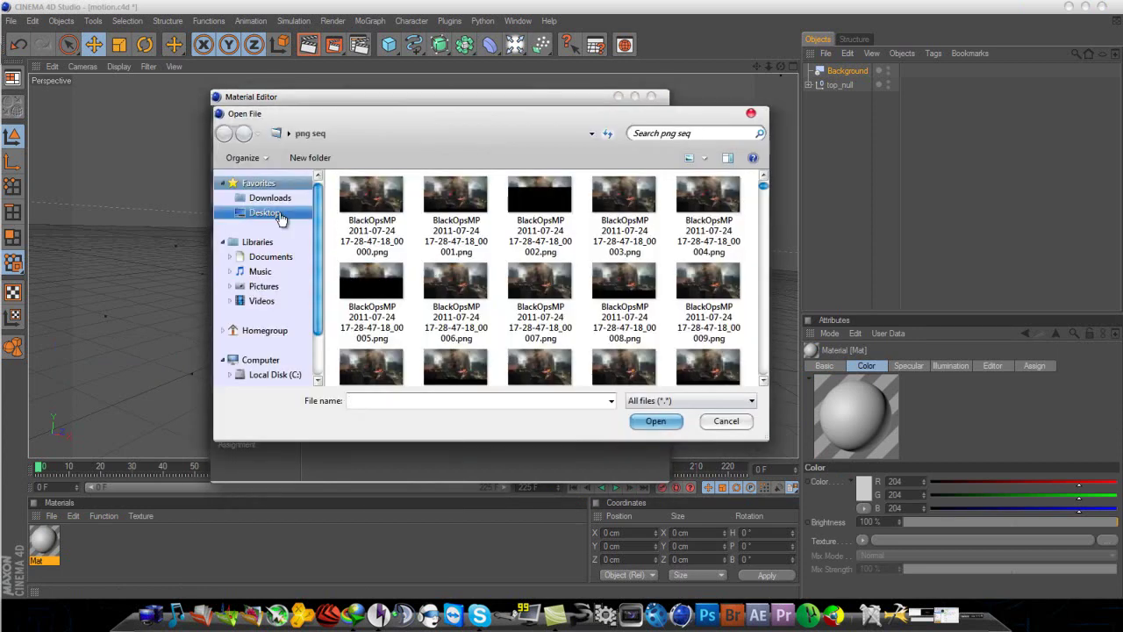
pyautogui.click(263, 213)
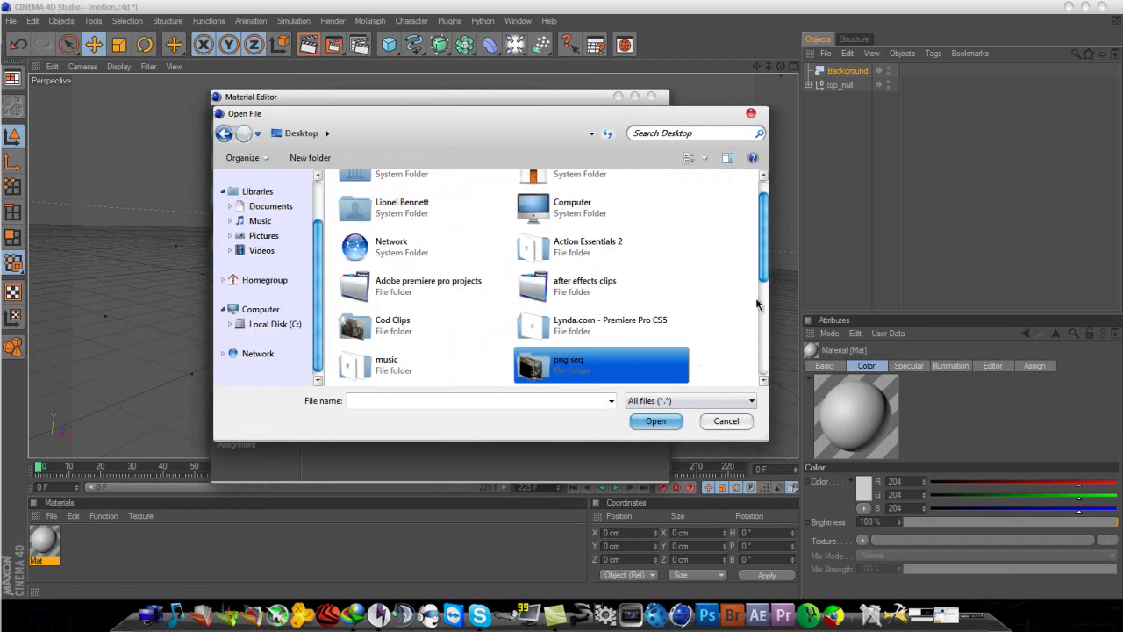
pyautogui.scroll(-5, 737, 304)
pyautogui.scroll(2, 696, 302)
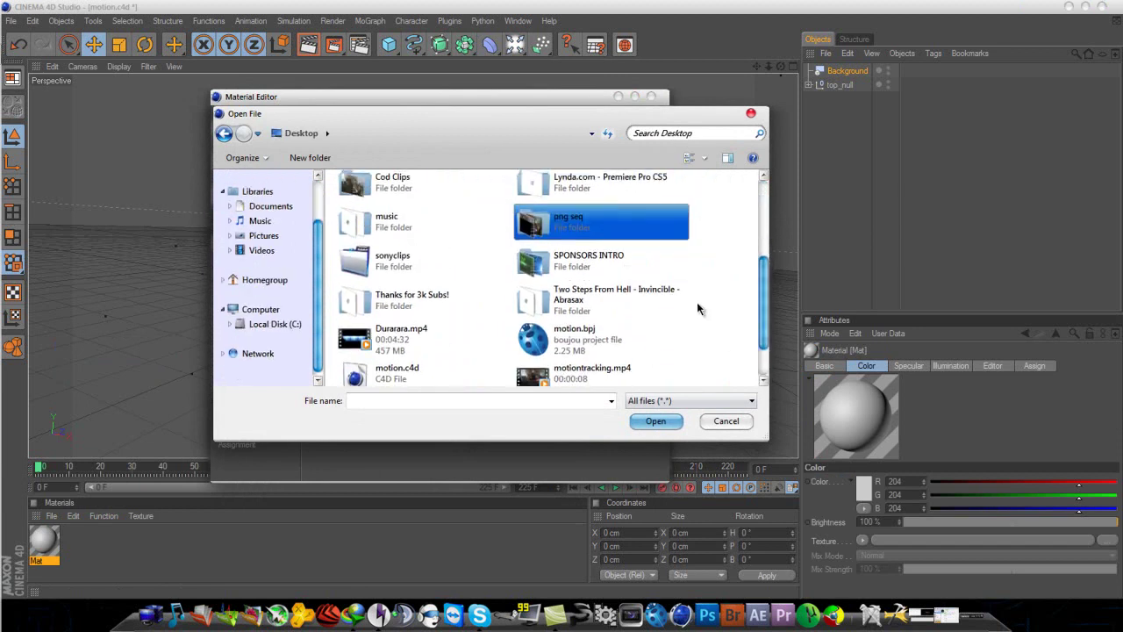
pyautogui.doubleClick(547, 220)
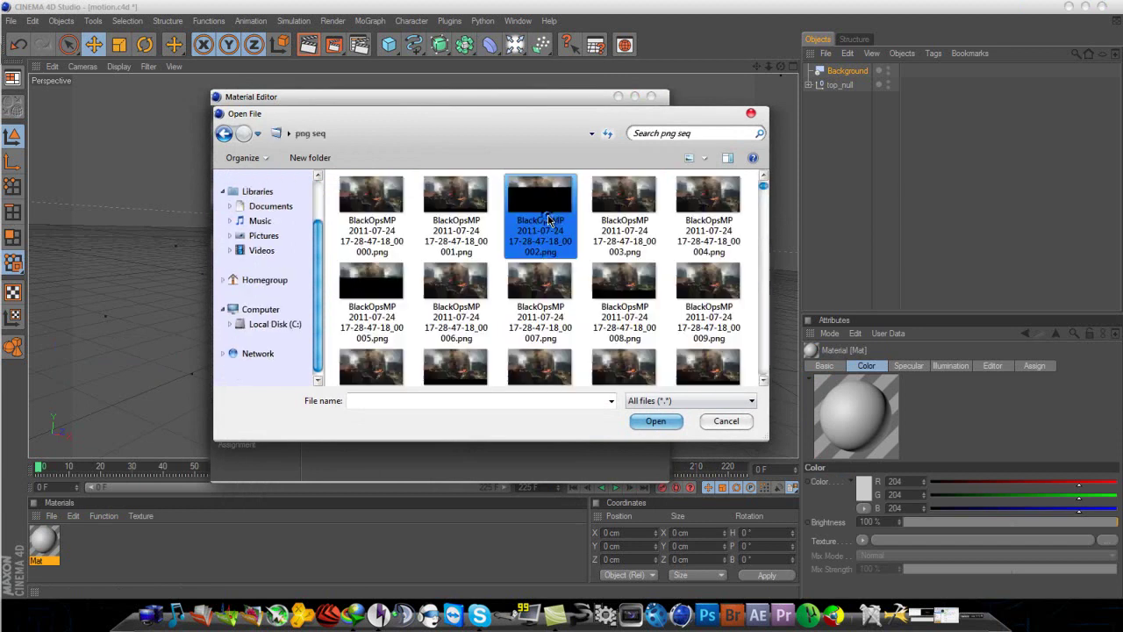
pyautogui.click(381, 226)
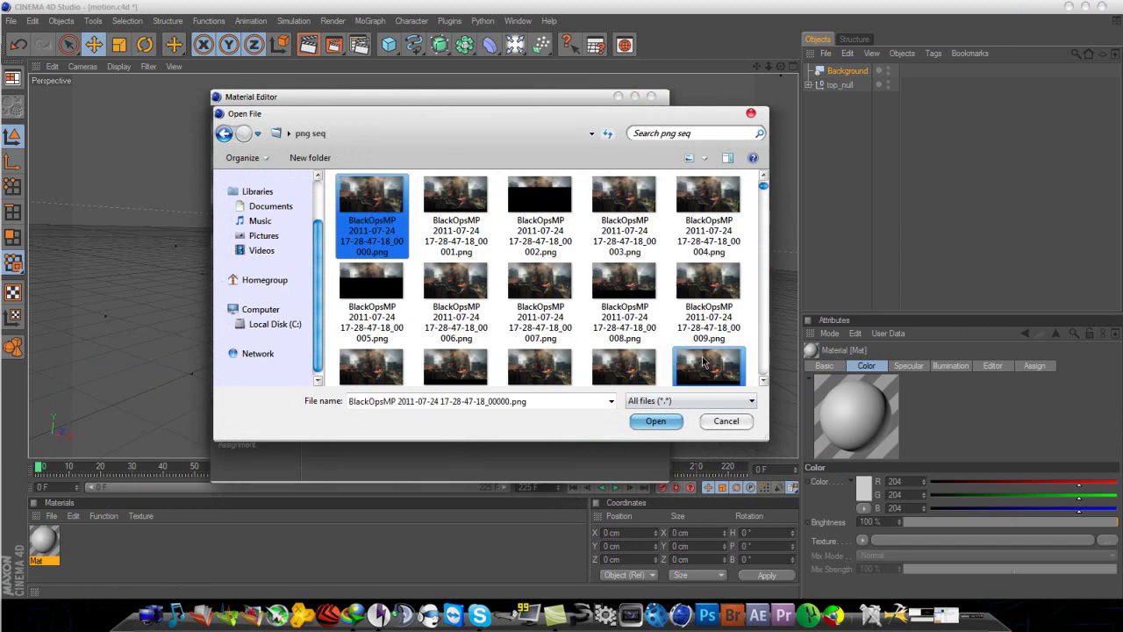
pyautogui.click(657, 422)
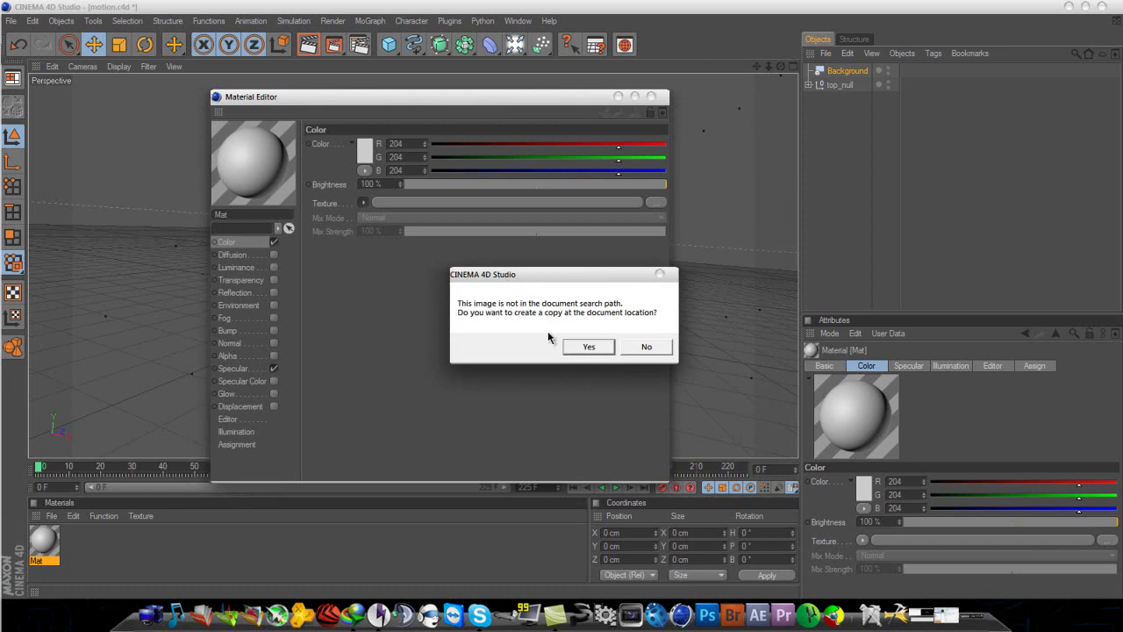
pyautogui.click(646, 349)
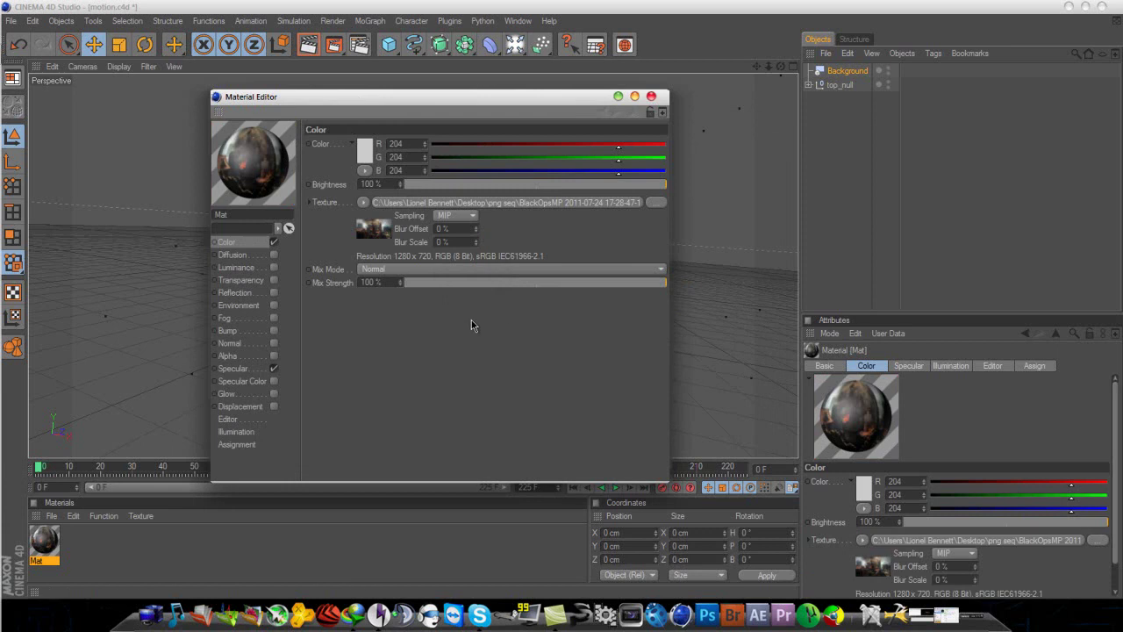
# Step: Calculate the color texture's animation frame range from the image sequence and close the Material Editor
pyautogui.click(526, 202)
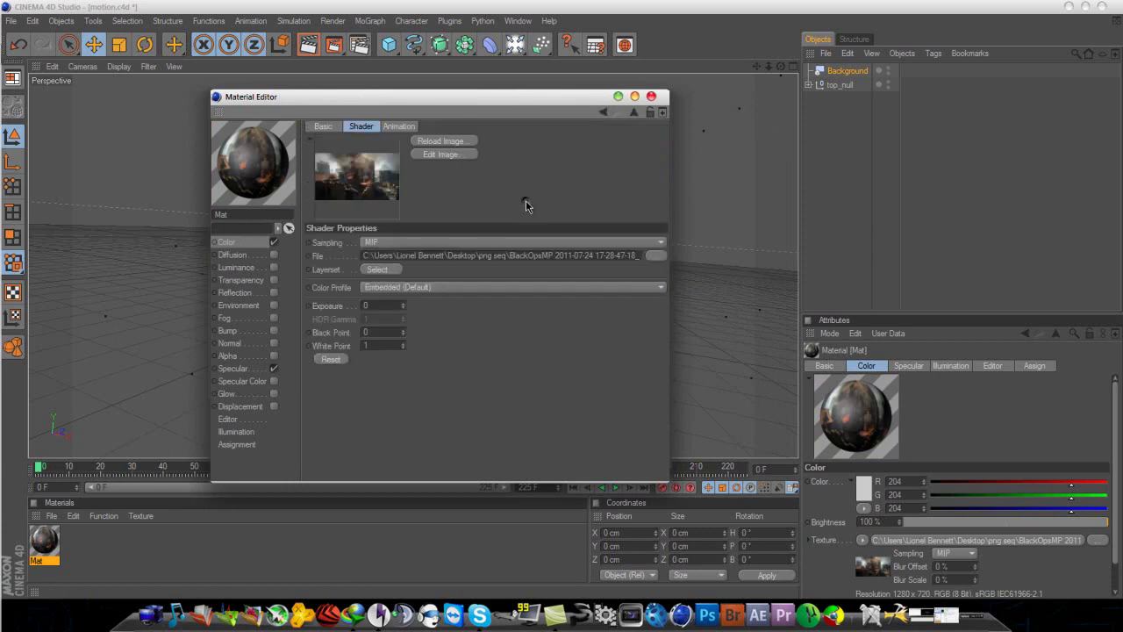
pyautogui.click(399, 127)
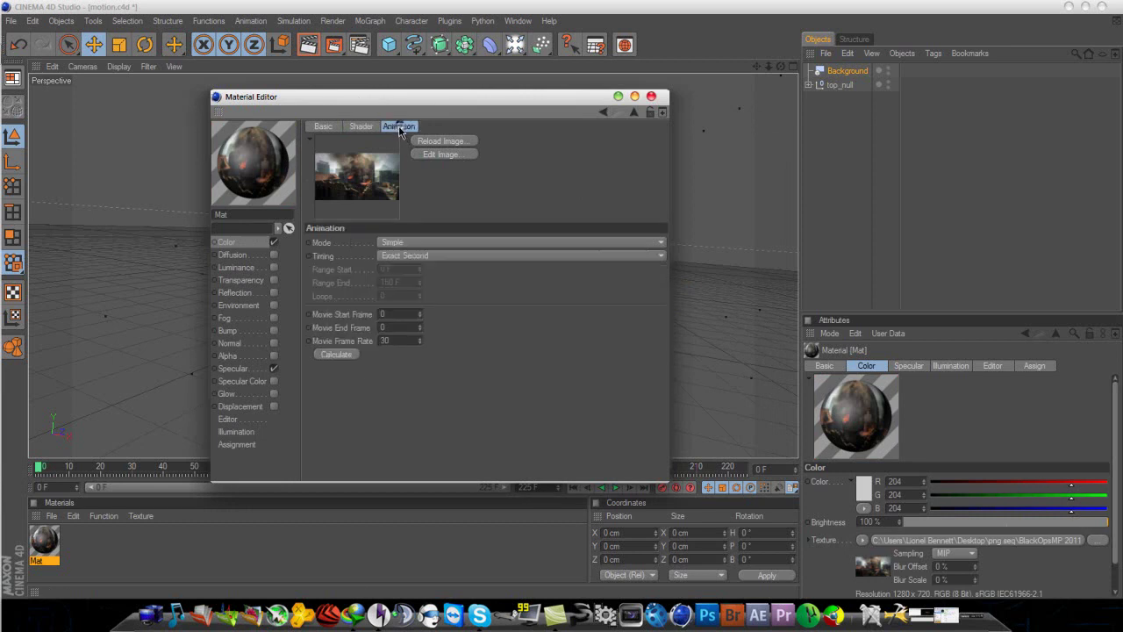
pyautogui.click(327, 354)
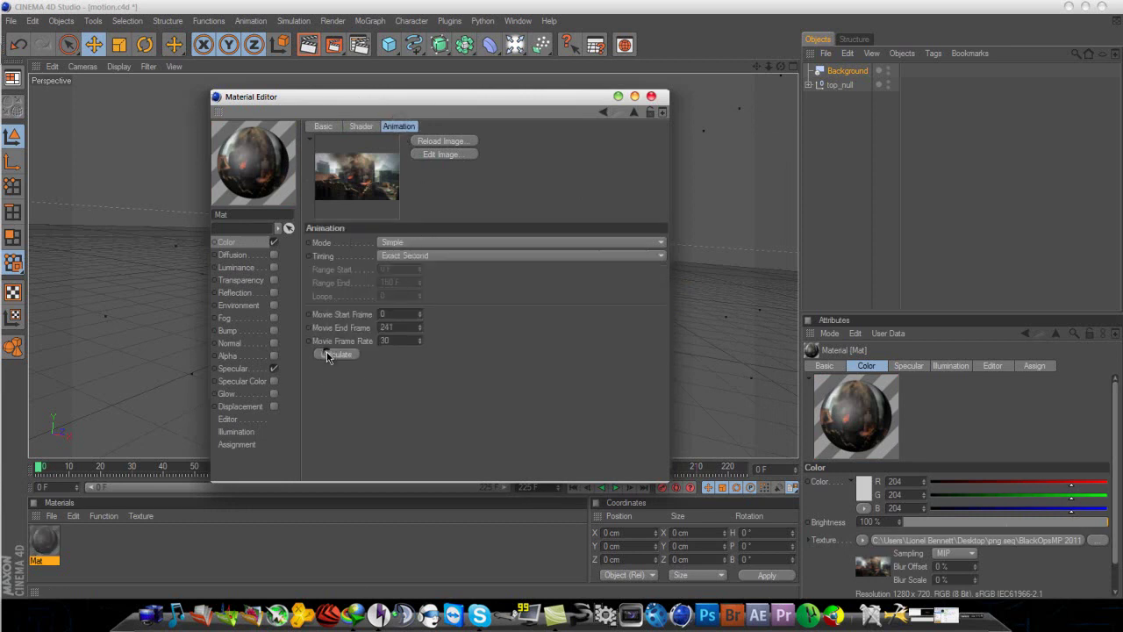
pyautogui.click(651, 97)
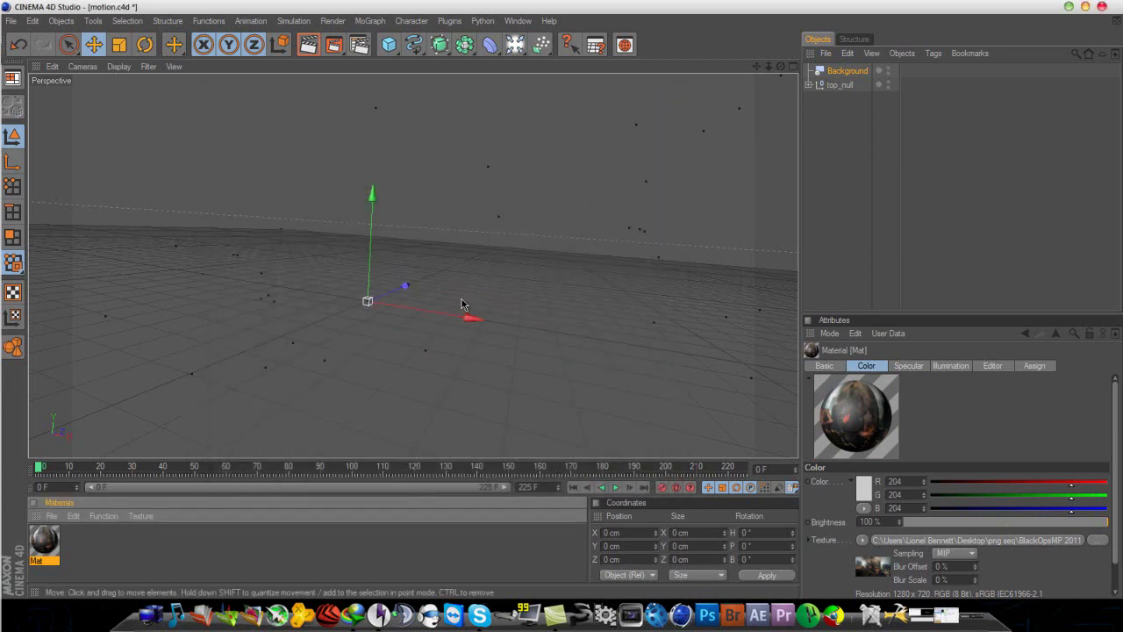
# Step: Apply the image sequence material to the Background object and scrub the timeline to frame 67
pyautogui.moveTo(44, 548); pyautogui.dragTo(847, 71)
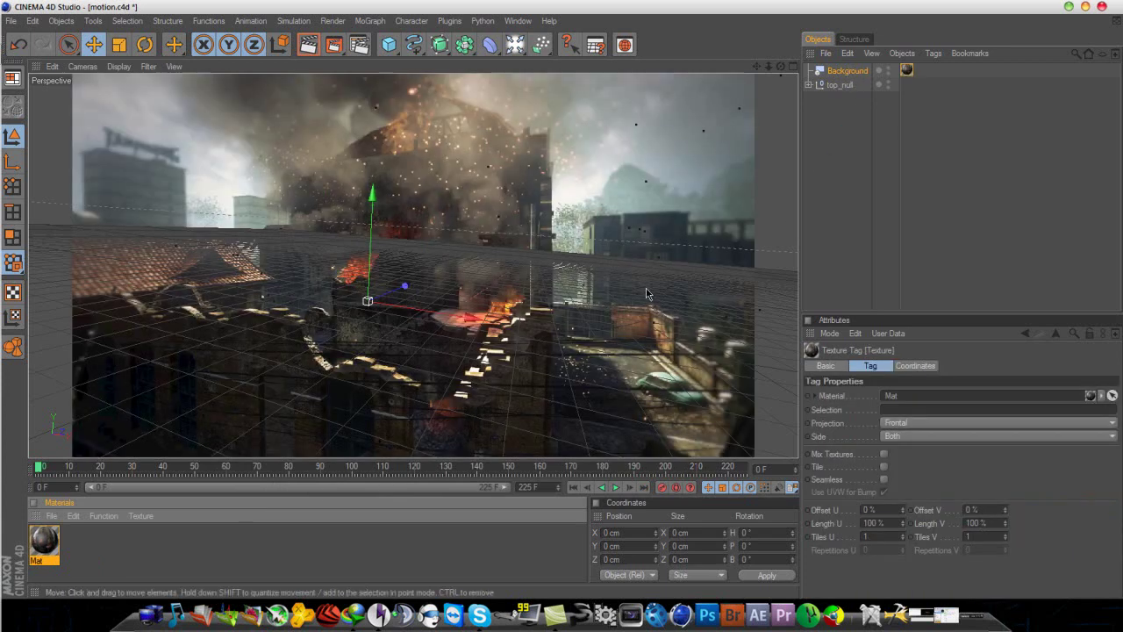
pyautogui.moveTo(39, 469); pyautogui.dragTo(249, 479)
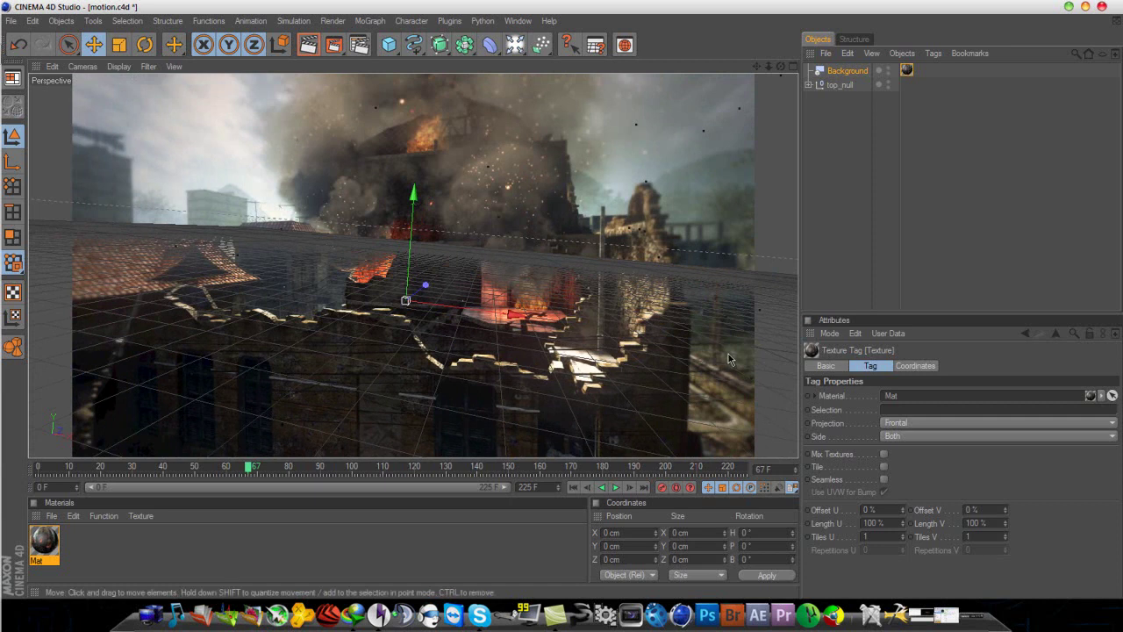
# Step: Add a MoText object reading "Tutorial" and render the perspective view to preview it over the footage
pyautogui.click(375, 22)
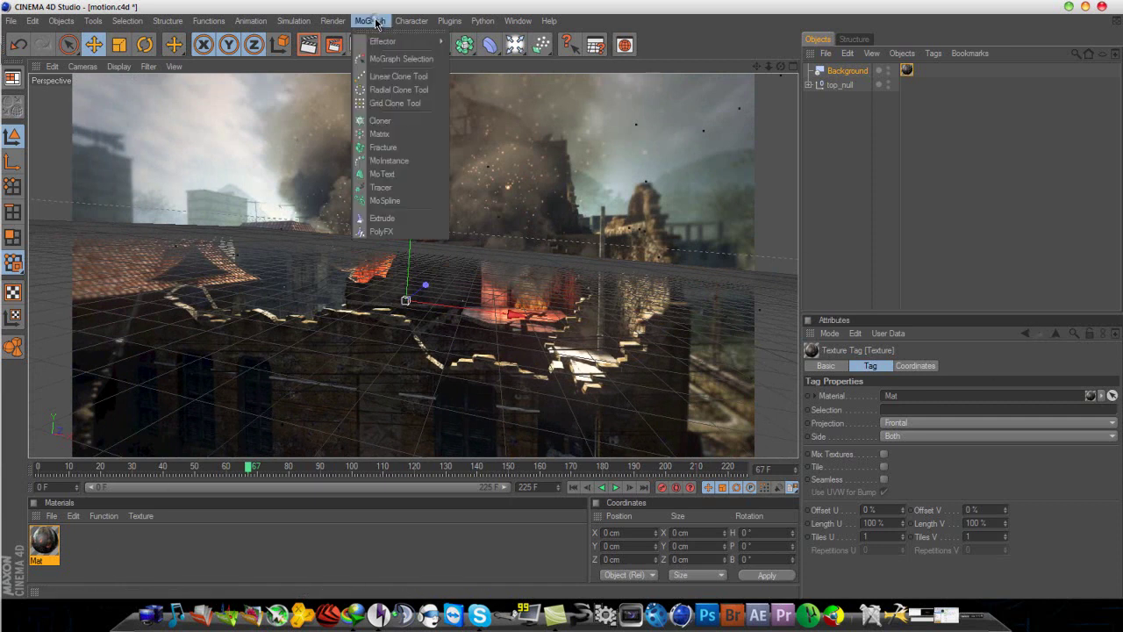
pyautogui.click(382, 175)
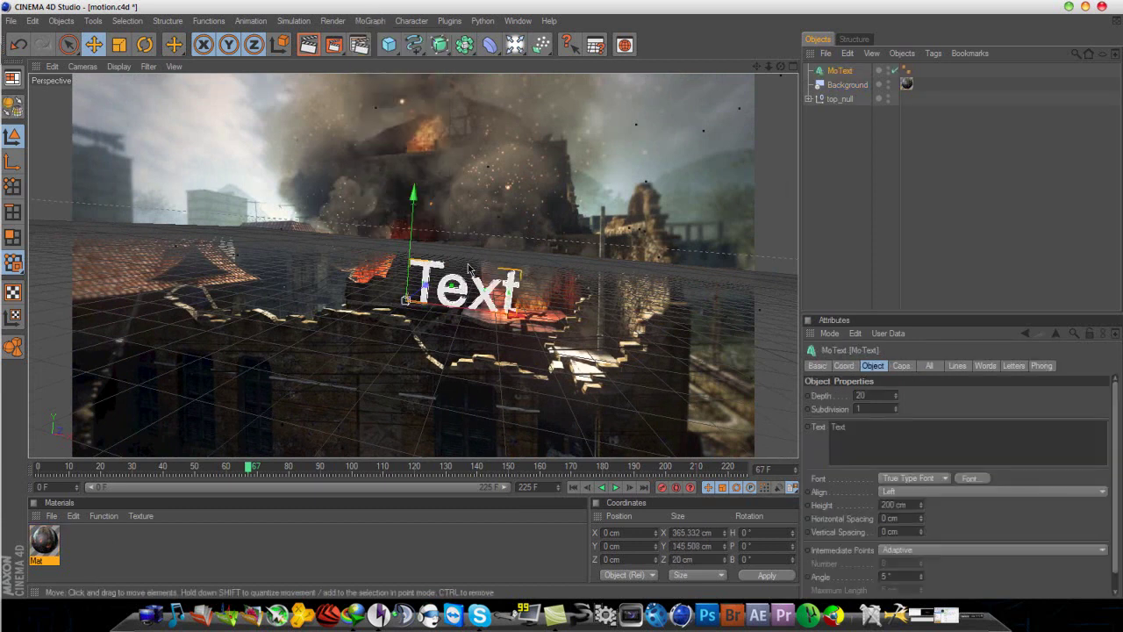
pyautogui.click(844, 429)
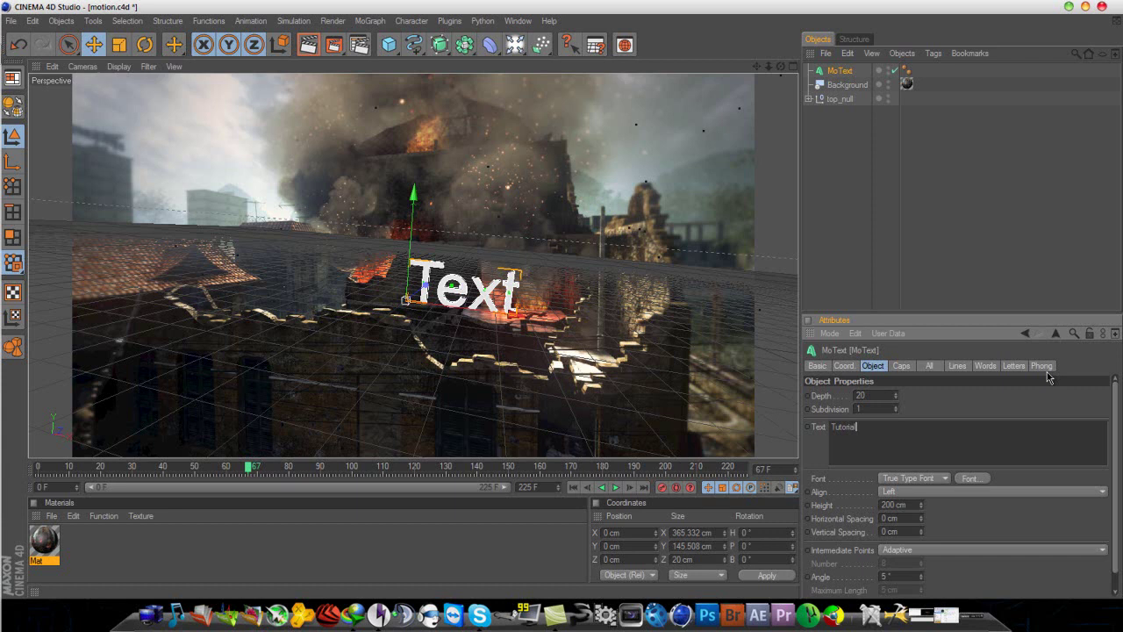
pyautogui.click(853, 193)
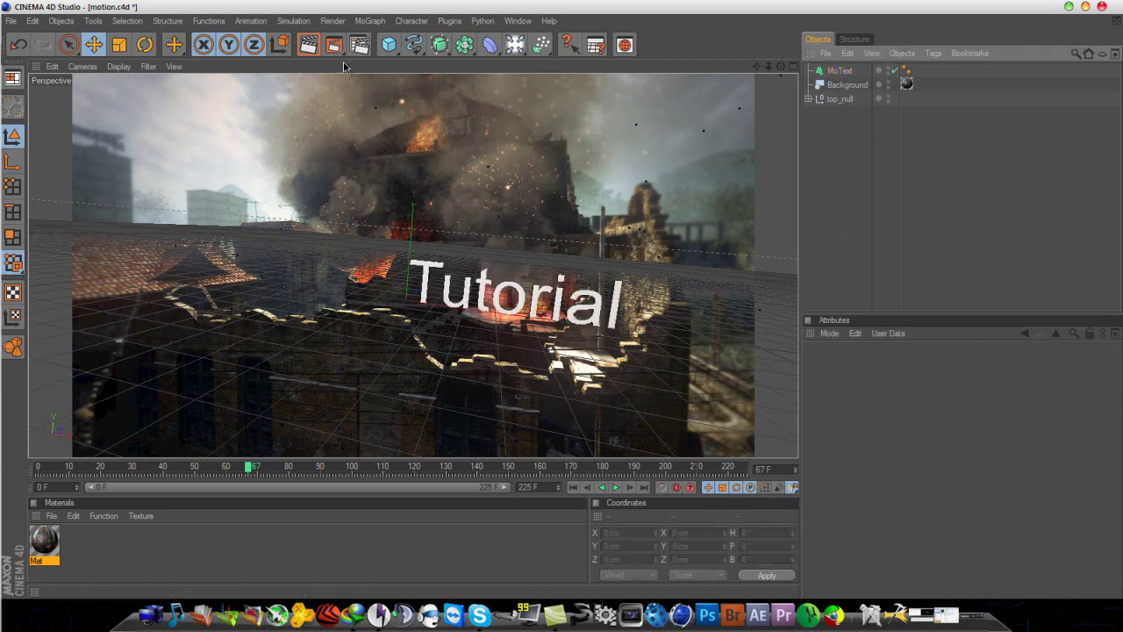
pyautogui.click(308, 44)
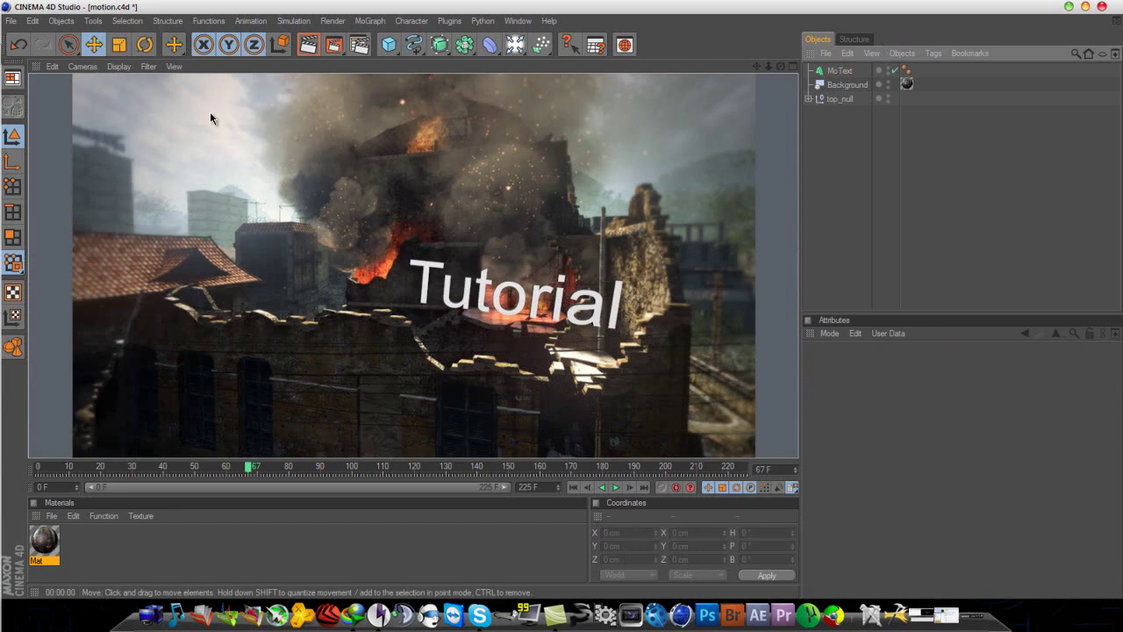
# Step: Rotate the Tutorial text to a bank of about -7.5° so it sits level, and render a preview of the view
pyautogui.click(428, 278)
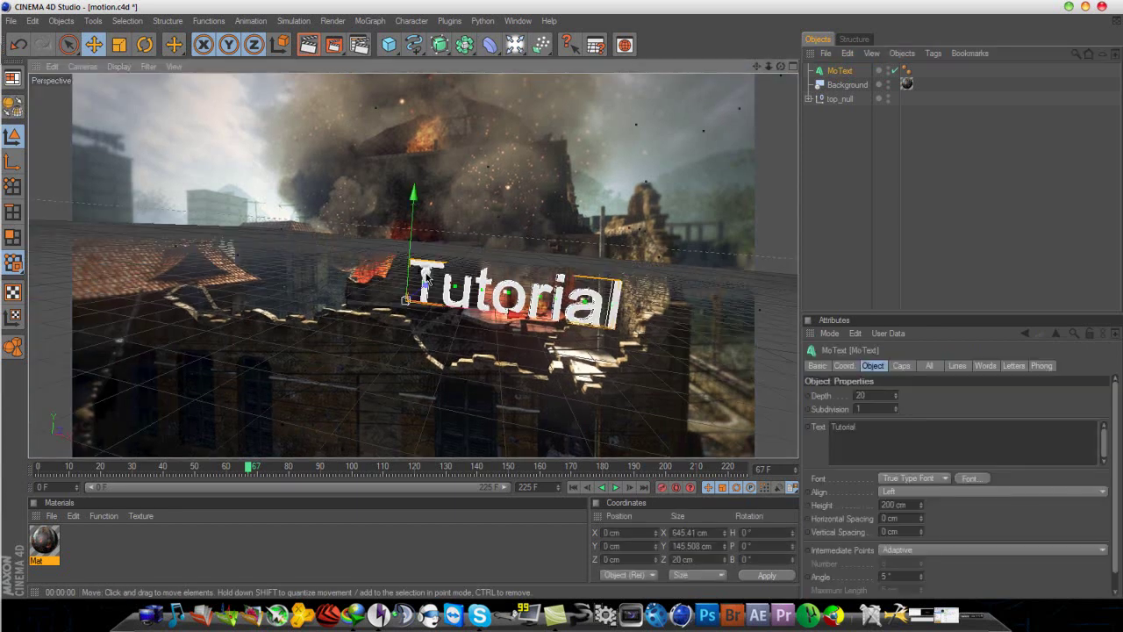
pyautogui.click(145, 46)
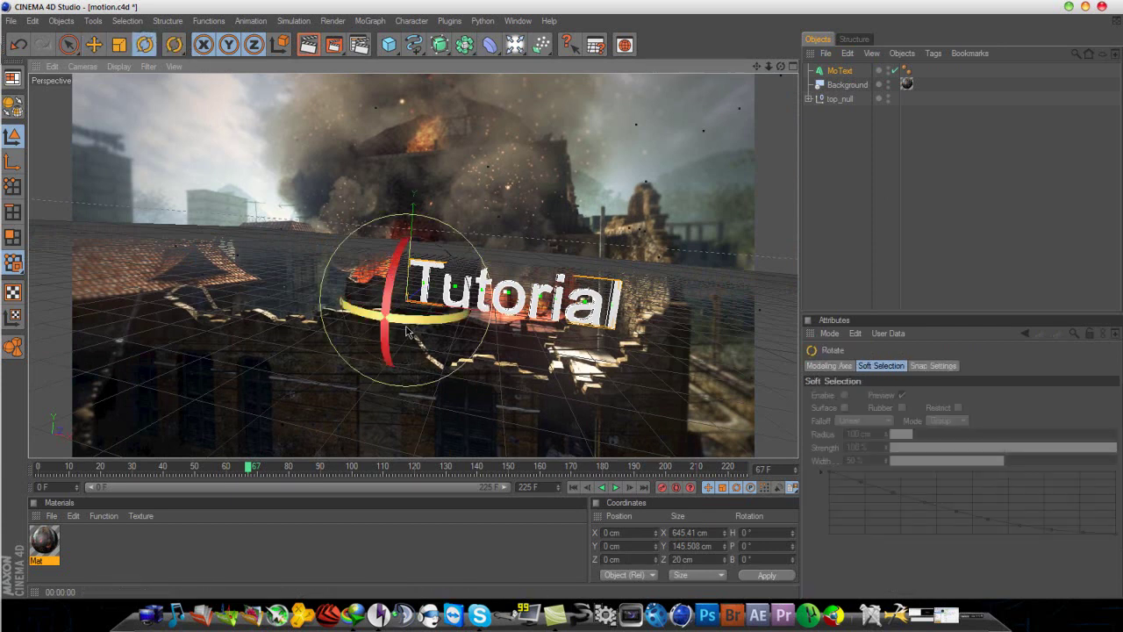
pyautogui.moveTo(471, 295); pyautogui.dragTo(470, 286)
pyautogui.hotkey('ctrl', 'r')
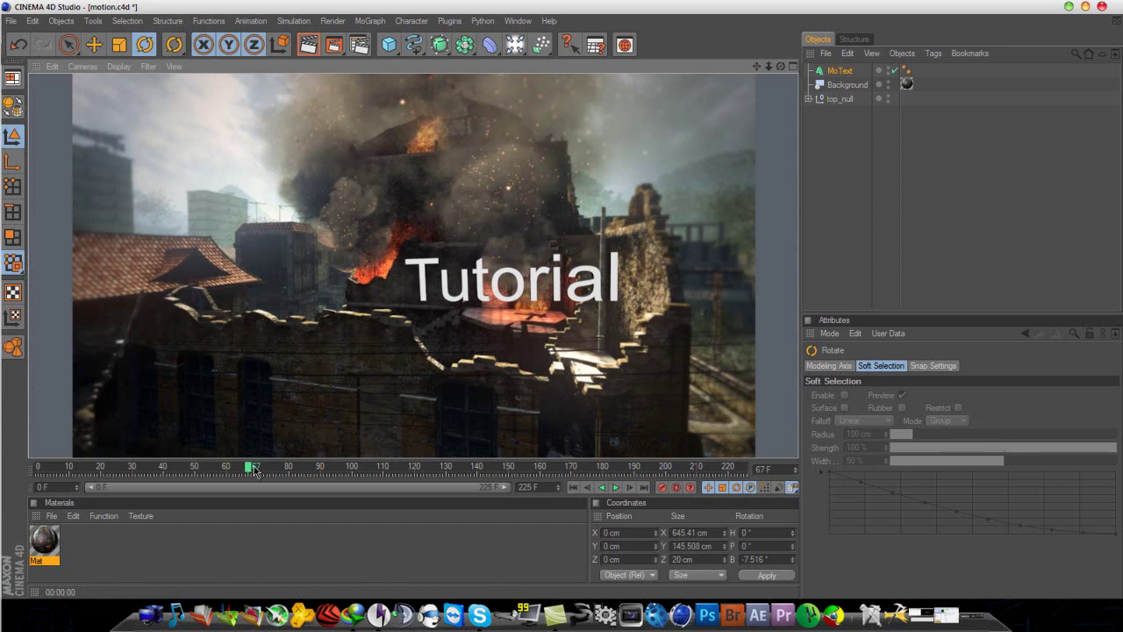
# Step: At frame 112, rotate the Tutorial text to a heading of about -9.2° and pitch of about 1.2°, and move to frame 116
pyautogui.moveTo(255, 469); pyautogui.dragTo(389, 468)
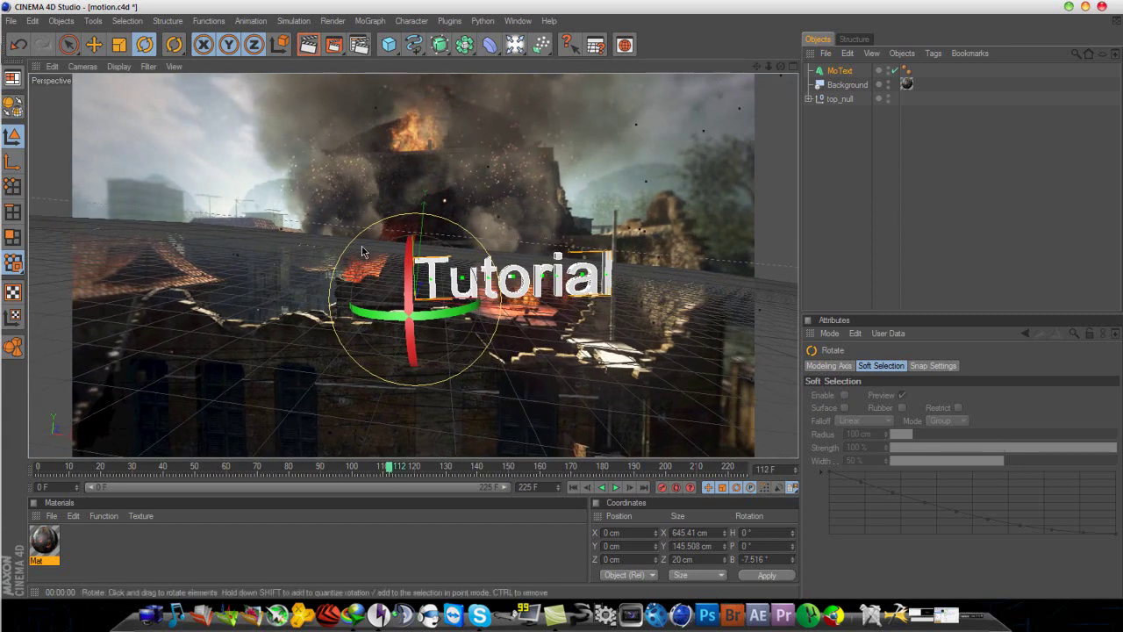
pyautogui.moveTo(471, 317); pyautogui.dragTo(459, 320)
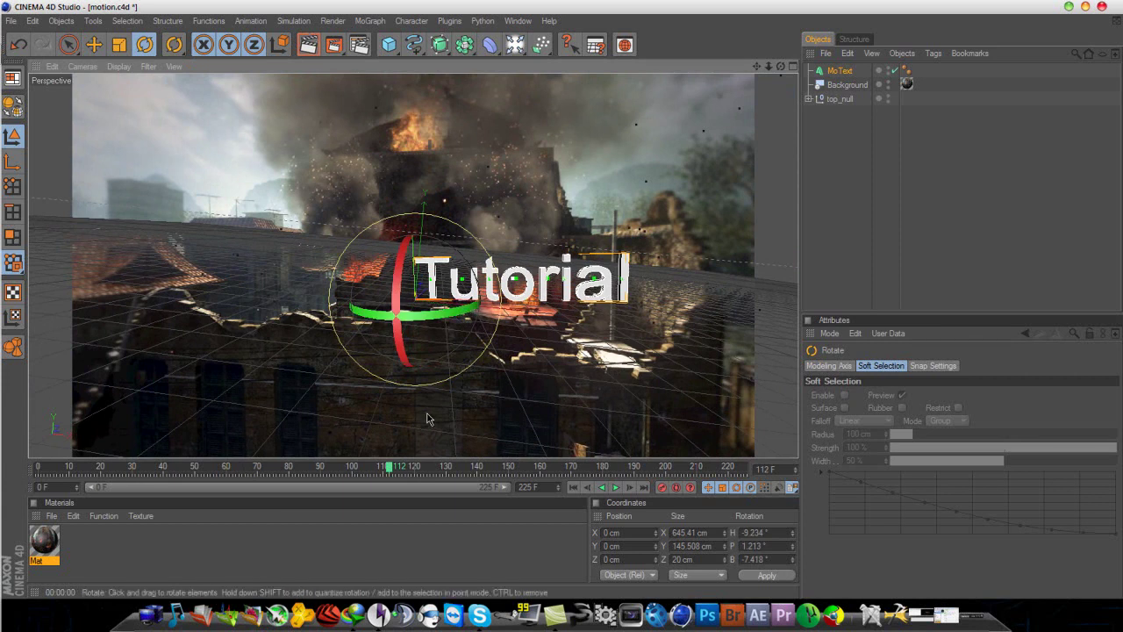
pyautogui.click(401, 463)
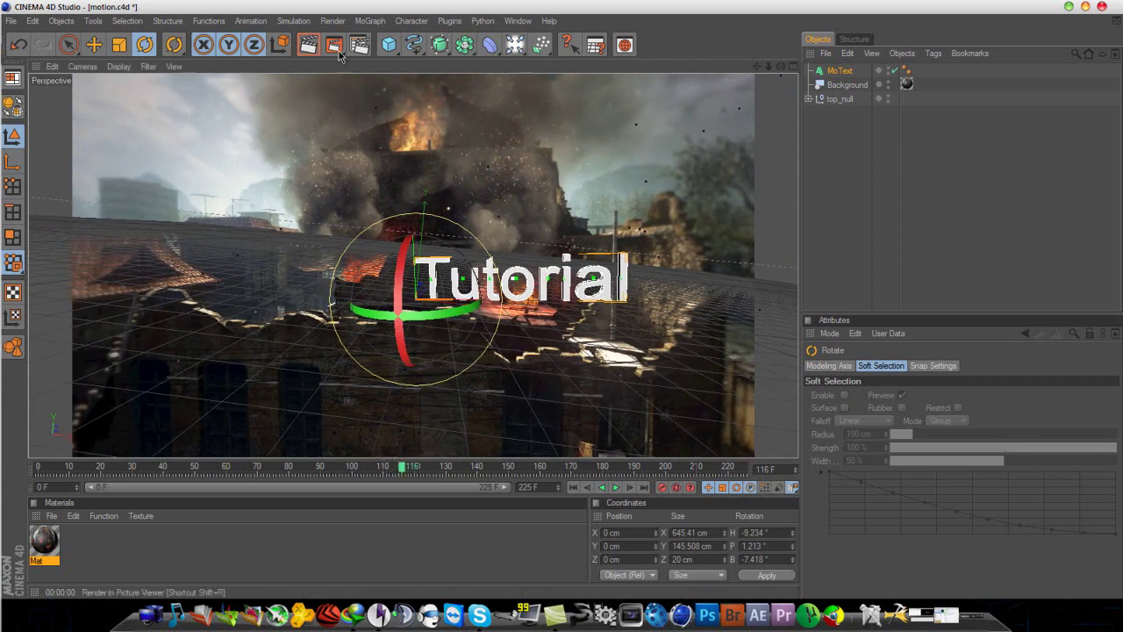
# Step: Move the Tutorial text to about X -298 cm, Y -39 cm, Z 49 cm at frame 116 and render a preview of the view
pyautogui.click(311, 45)
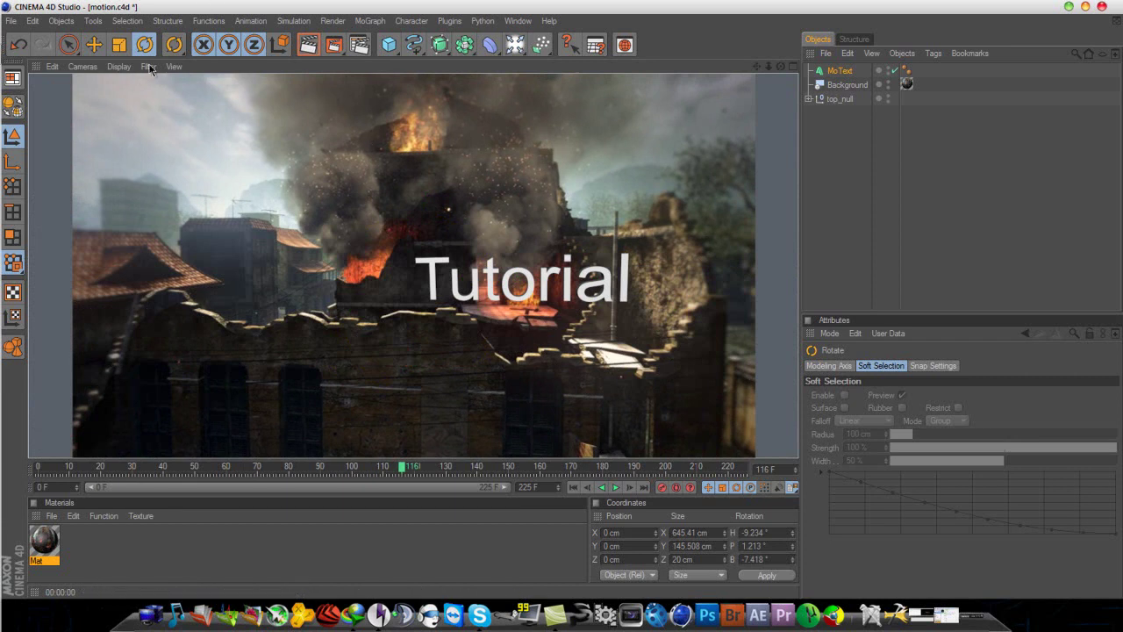
pyautogui.click(434, 272)
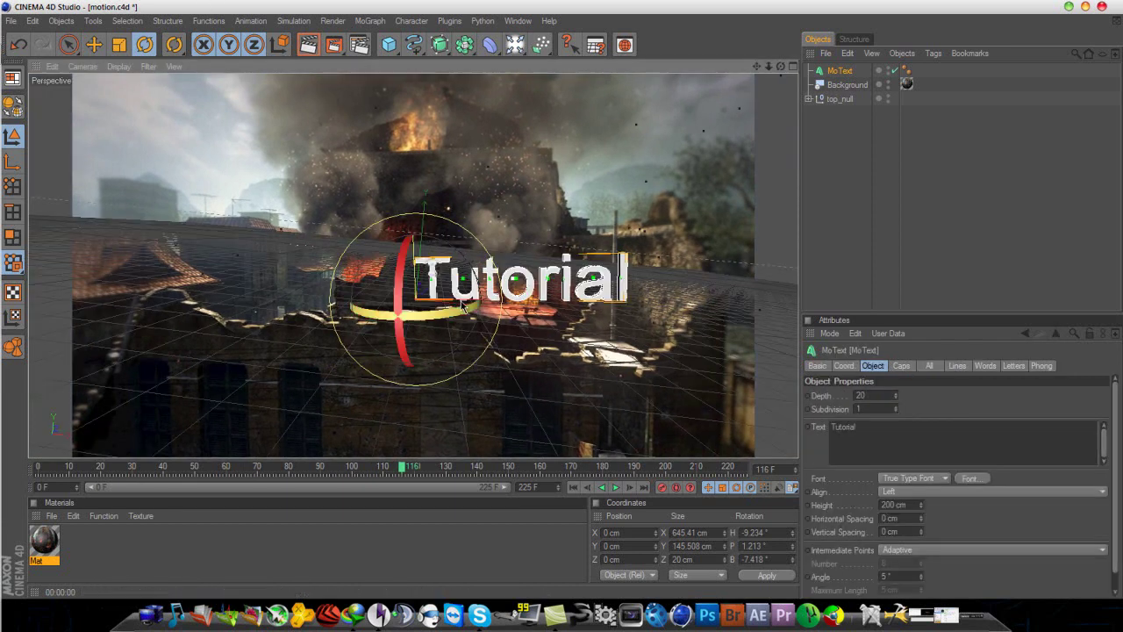
pyautogui.click(67, 47)
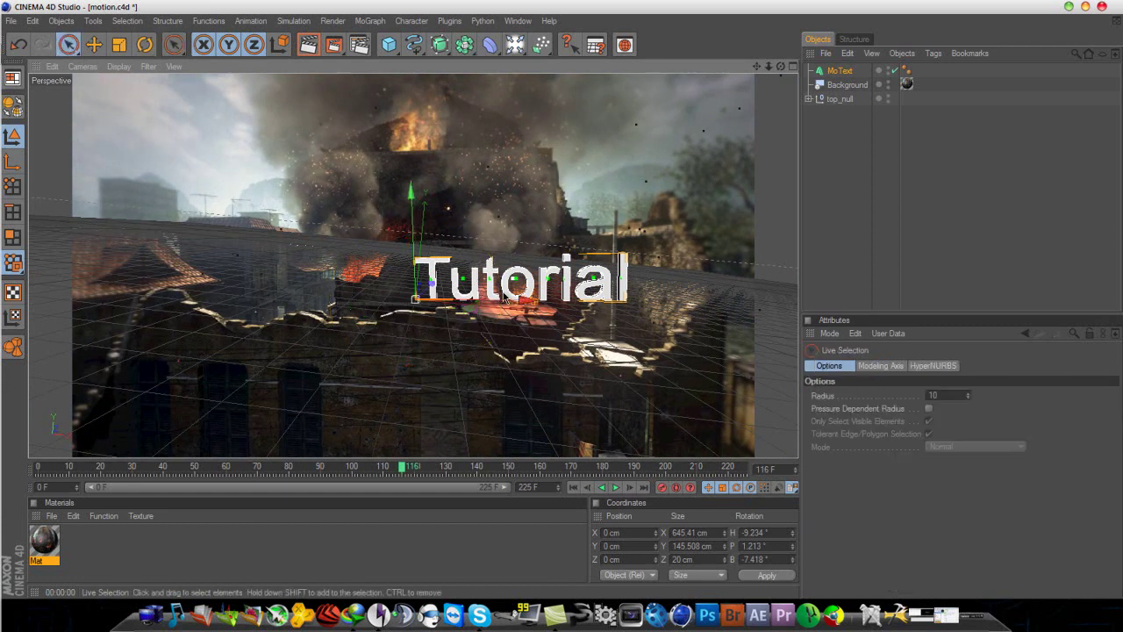
pyautogui.moveTo(523, 302); pyautogui.dragTo(441, 300)
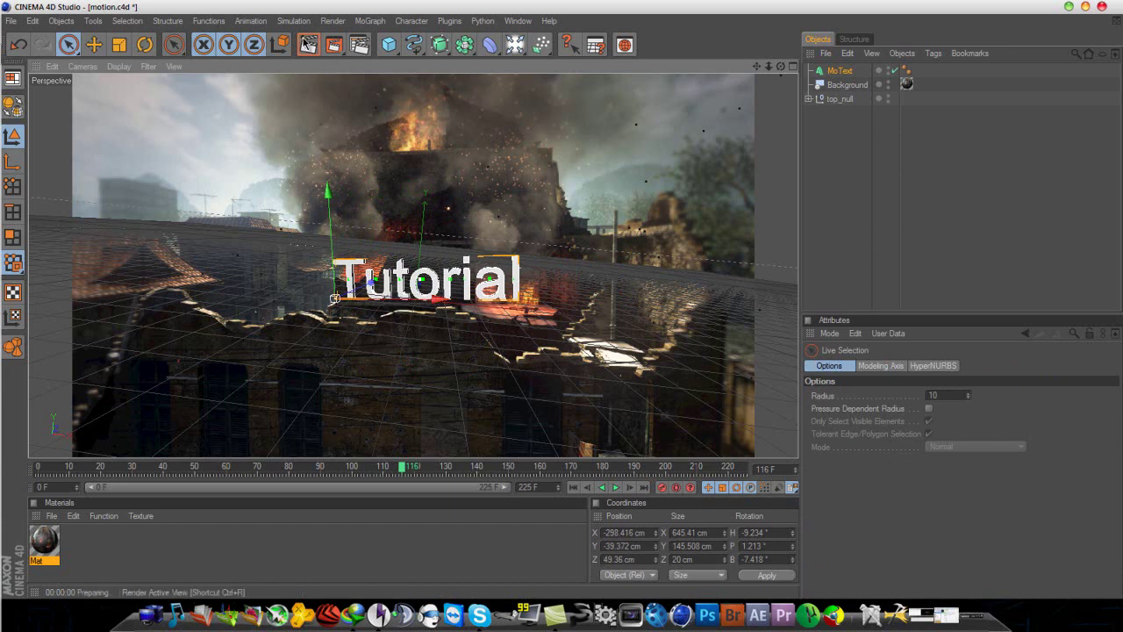
pyautogui.click(308, 44)
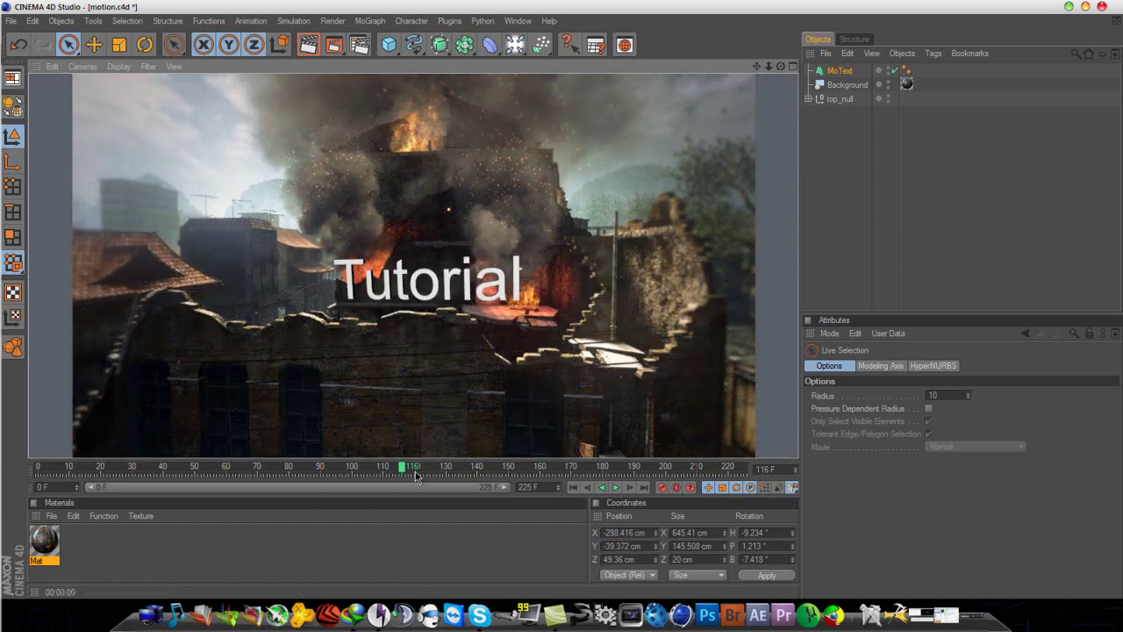
# Step: Scrub through the timeline to check the text's tracking, rendering preview frames at frames 135 and 144
pyautogui.moveTo(404, 470); pyautogui.dragTo(462, 467)
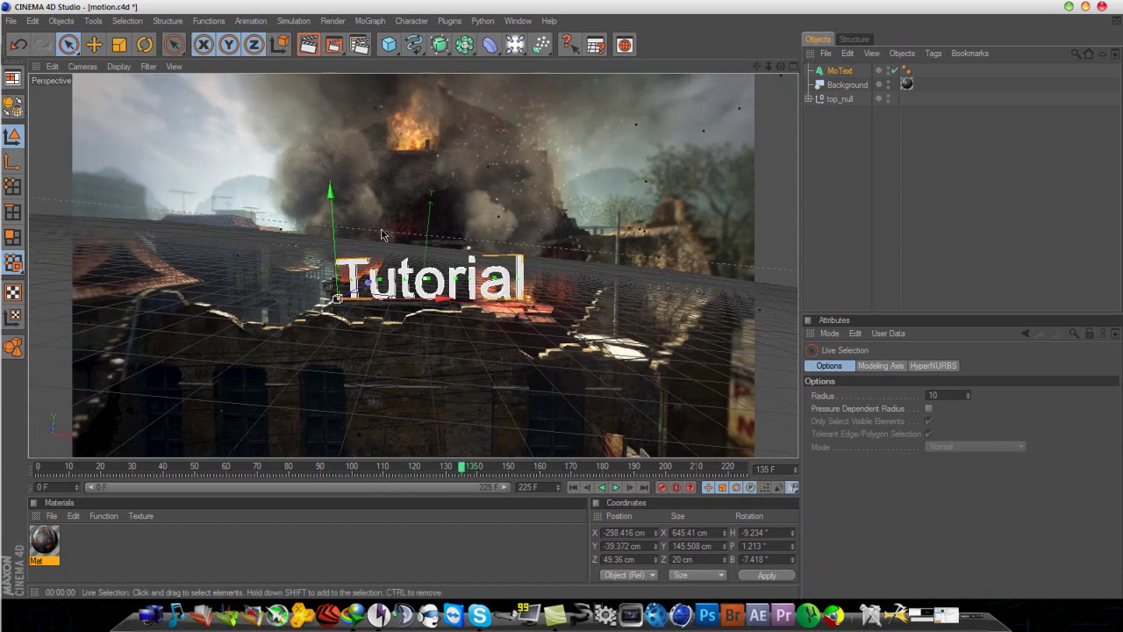
pyautogui.click(309, 44)
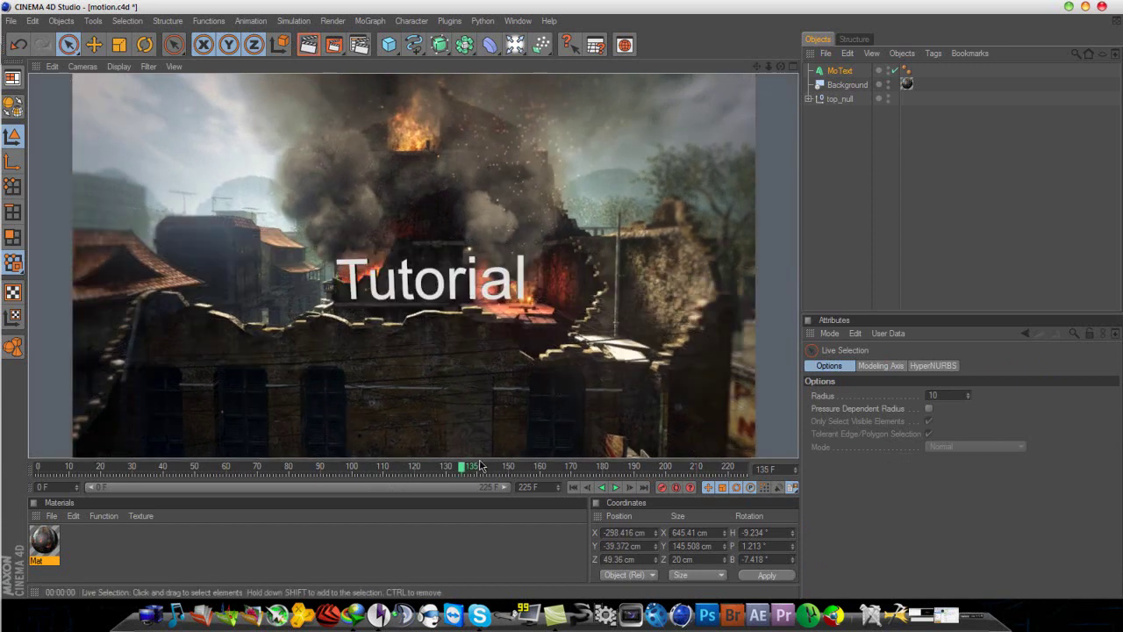
pyautogui.moveTo(460, 472); pyautogui.dragTo(65, 474)
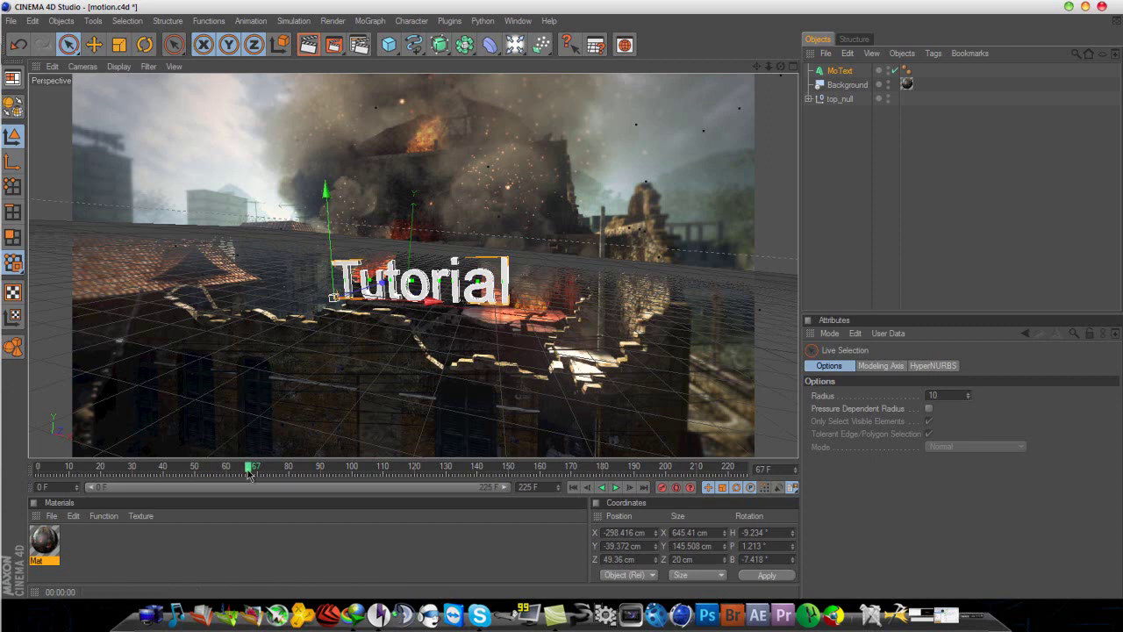
pyautogui.moveTo(249, 471); pyautogui.dragTo(488, 482)
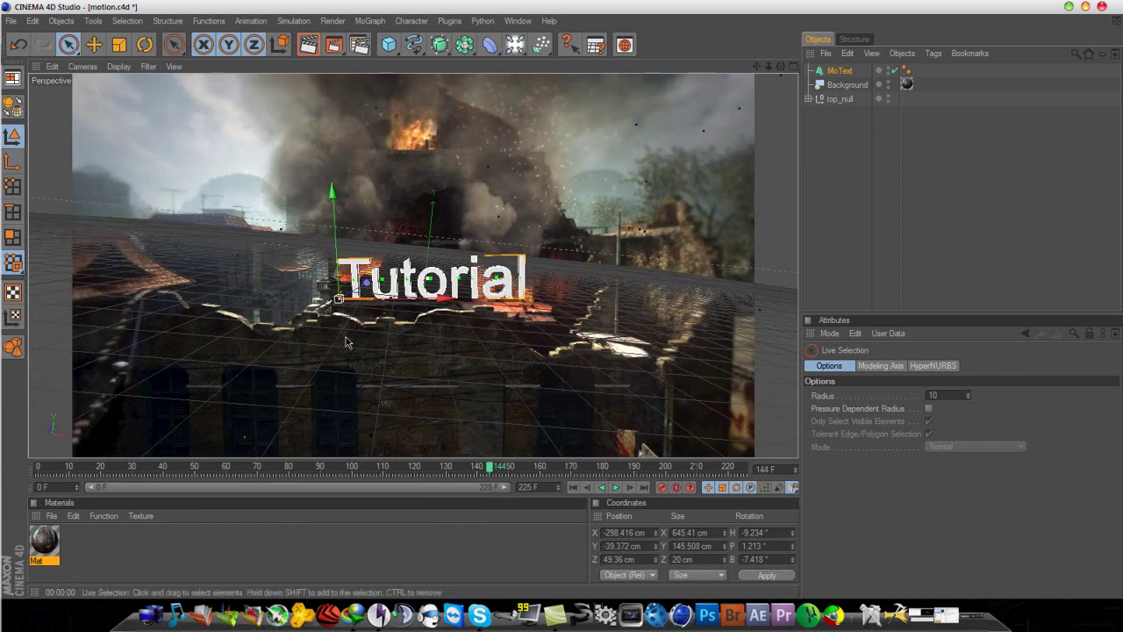
pyautogui.hotkey('ctrl', 'r')
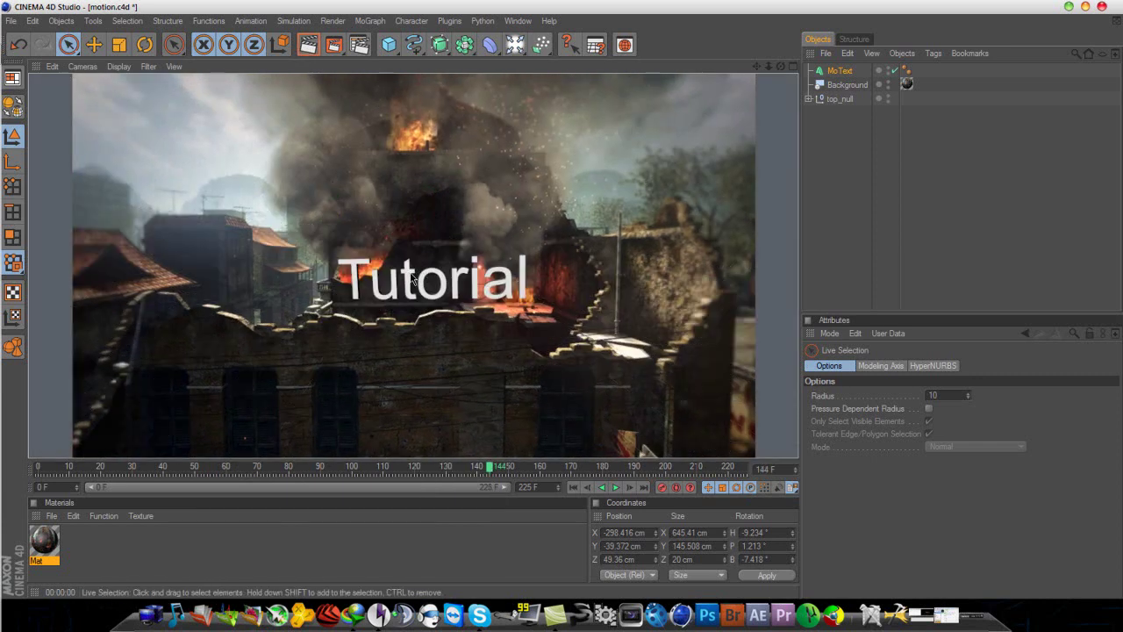
pyautogui.click(359, 275)
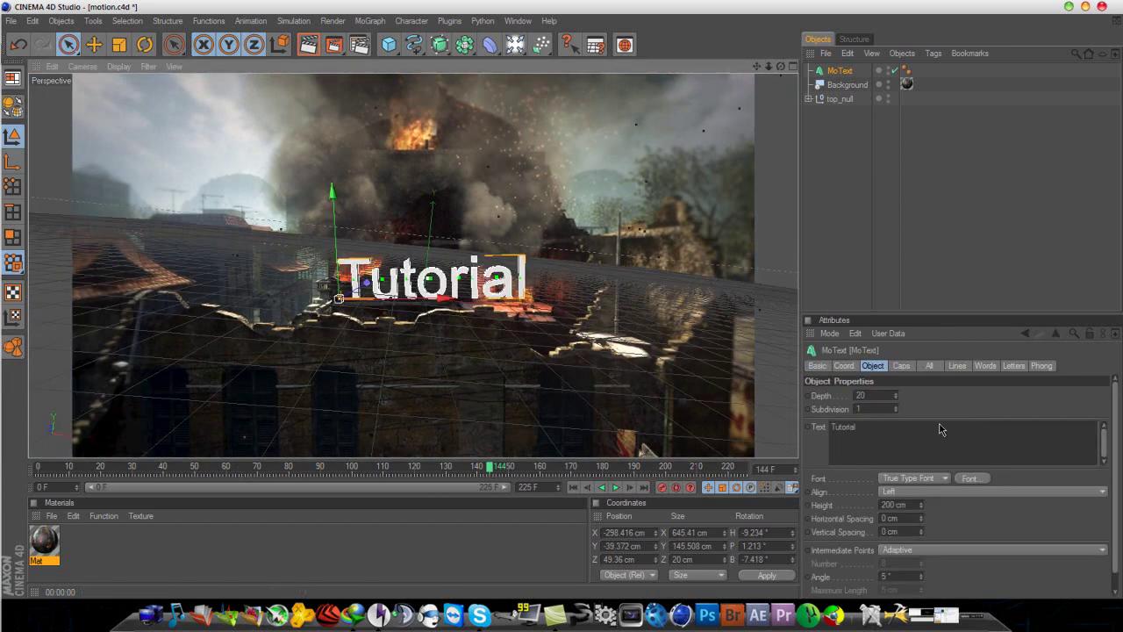
# Step: At frame 35, set the Tutorial text's depth to 70 and its start and end caps to Fillet Cap, and render a preview
pyautogui.moveTo(494, 471); pyautogui.dragTo(148, 471)
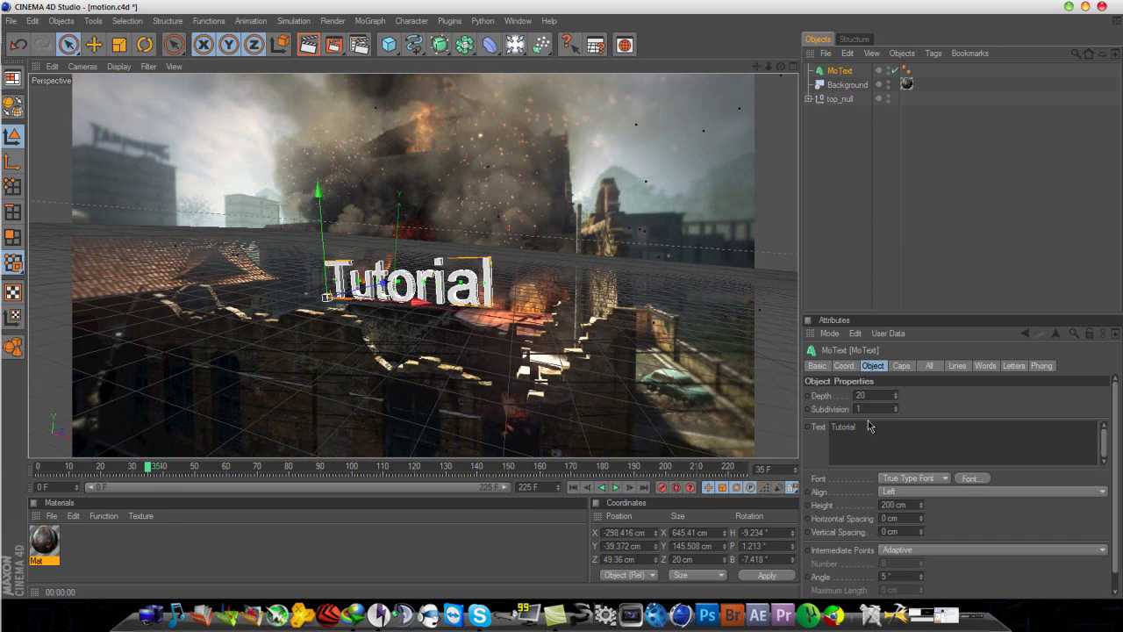
pyautogui.moveTo(896, 397); pyautogui.dragTo(896, 398)
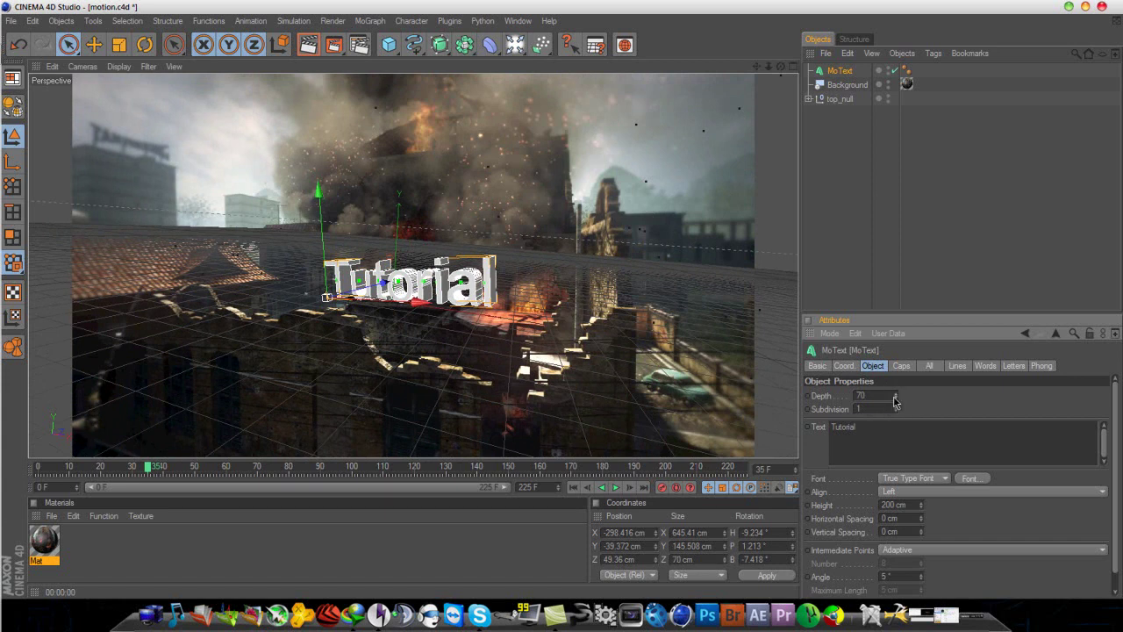
pyautogui.click(902, 366)
pyautogui.click(912, 396)
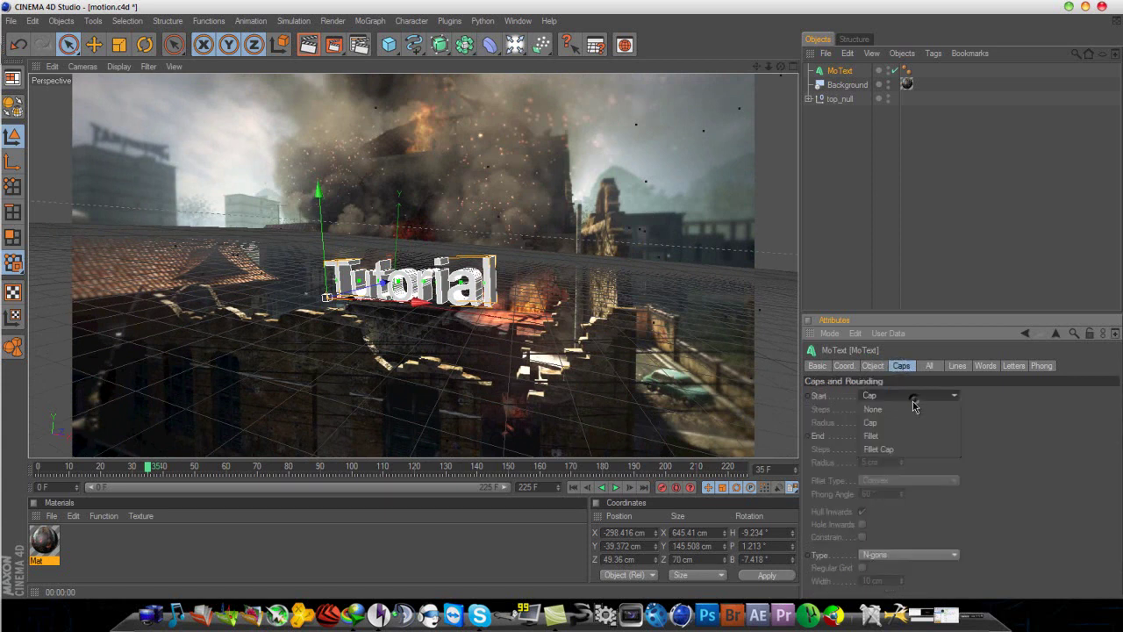
pyautogui.click(907, 449)
pyautogui.click(908, 436)
pyautogui.click(887, 489)
pyautogui.click(308, 44)
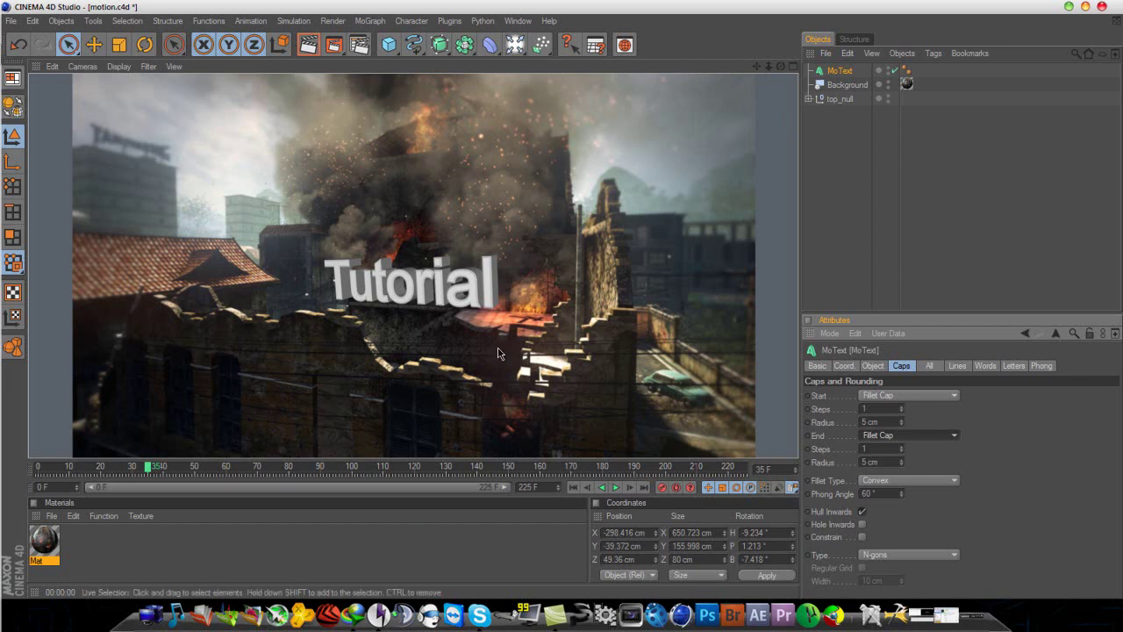
# Step: Create a new material and set its color to dark red with RGB values 76, 12, 12
pyautogui.doubleClick(132, 536)
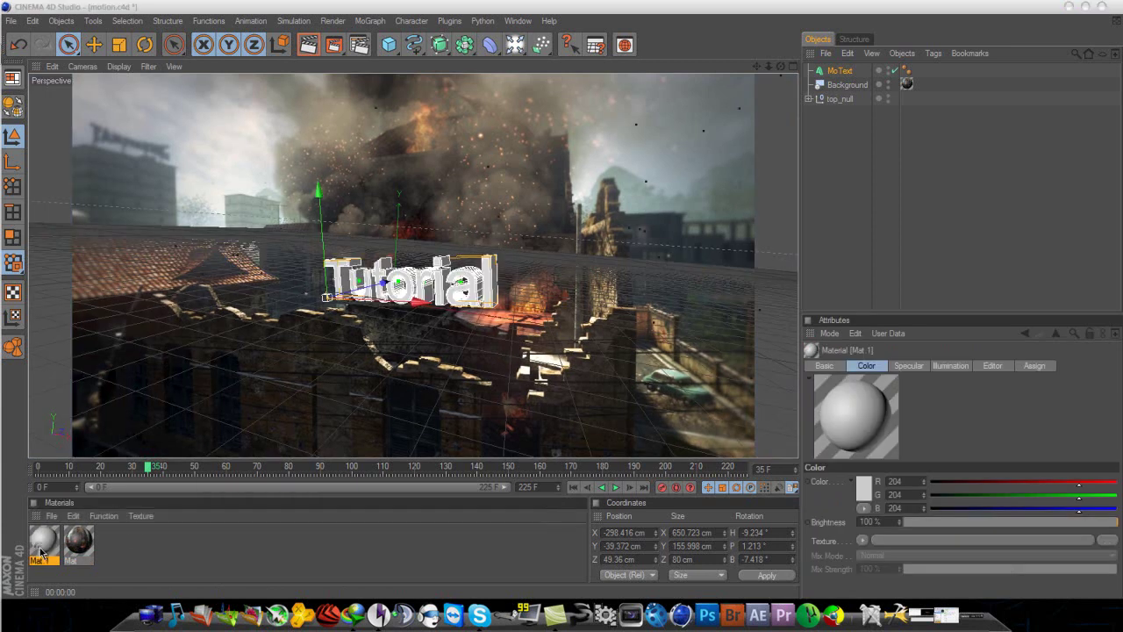
pyautogui.doubleClick(41, 551)
pyautogui.click(369, 156)
pyautogui.moveTo(369, 156); pyautogui.dragTo(361, 163)
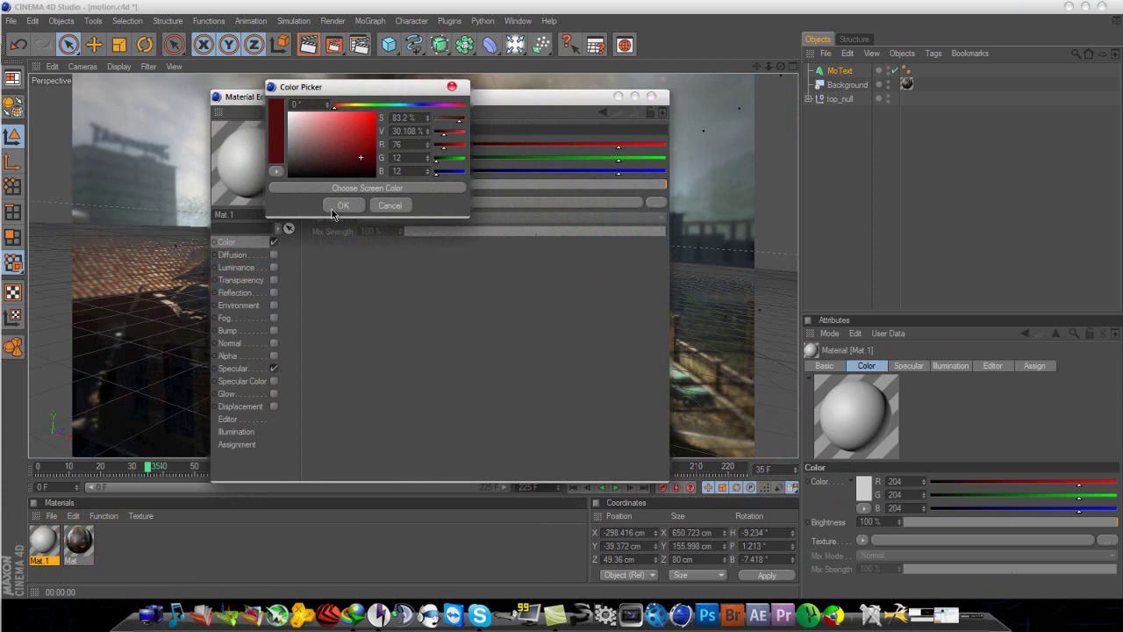
pyautogui.click(341, 206)
pyautogui.click(652, 96)
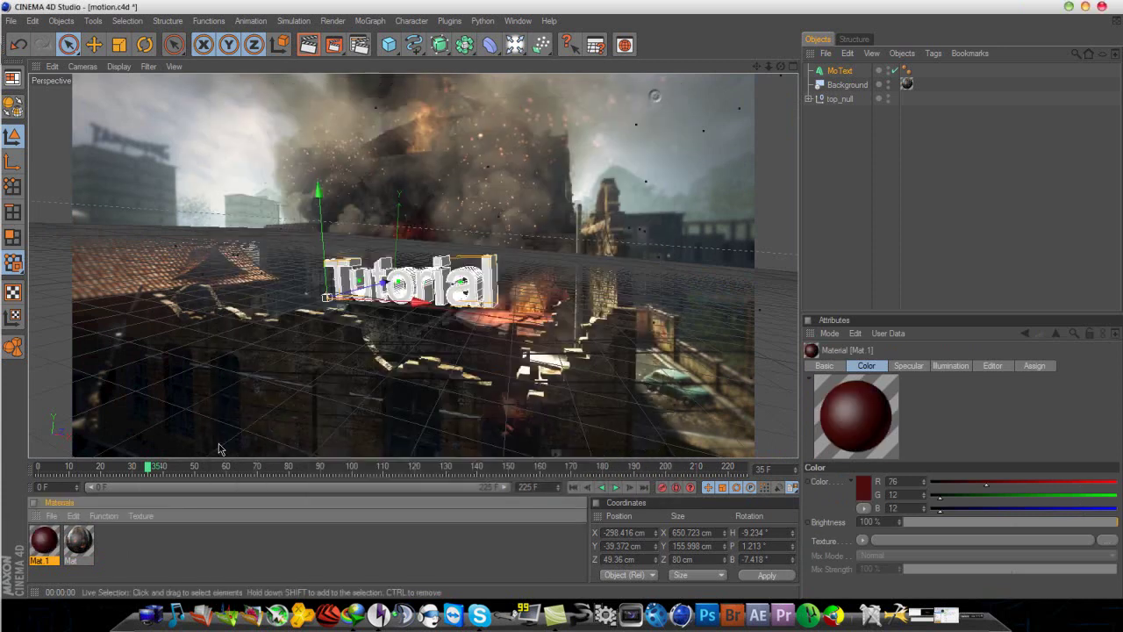
# Step: Apply the dark red material to the MoText object and render preview frames at frames 35 and 165
pyautogui.moveTo(43, 542); pyautogui.dragTo(846, 71)
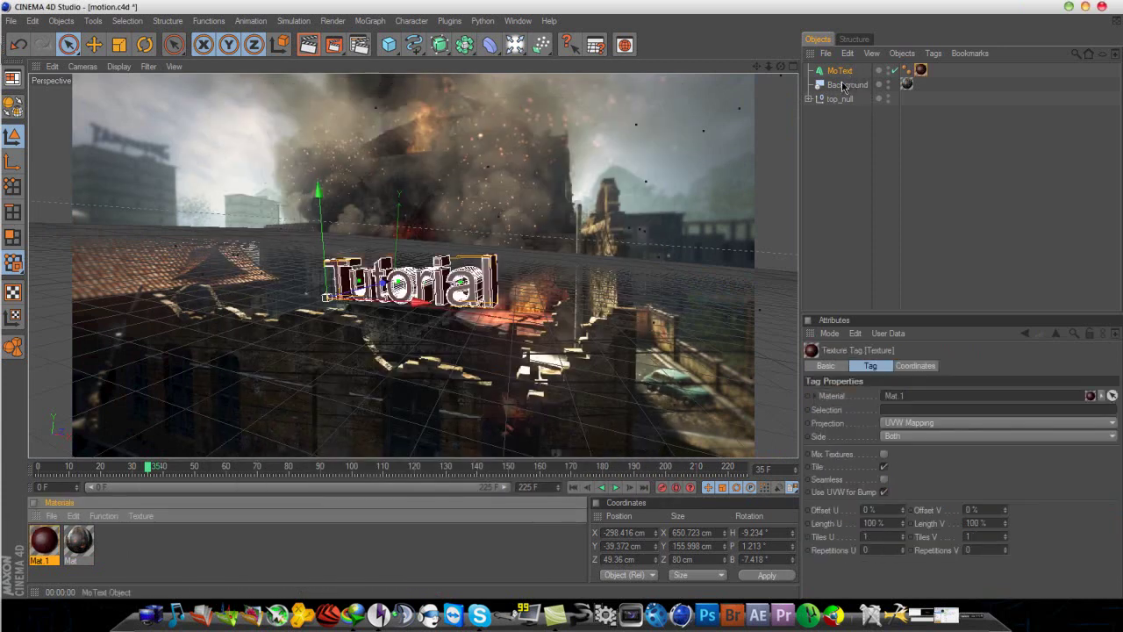
pyautogui.click(312, 42)
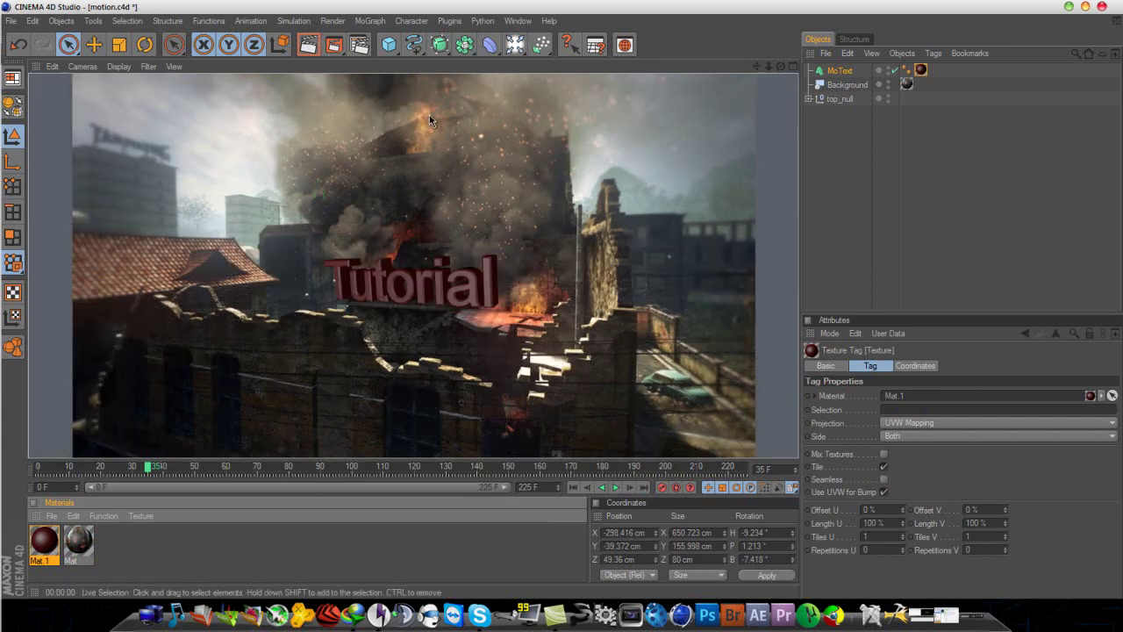
pyautogui.moveTo(150, 468); pyautogui.dragTo(556, 467)
pyautogui.click(452, 279)
pyautogui.click(305, 43)
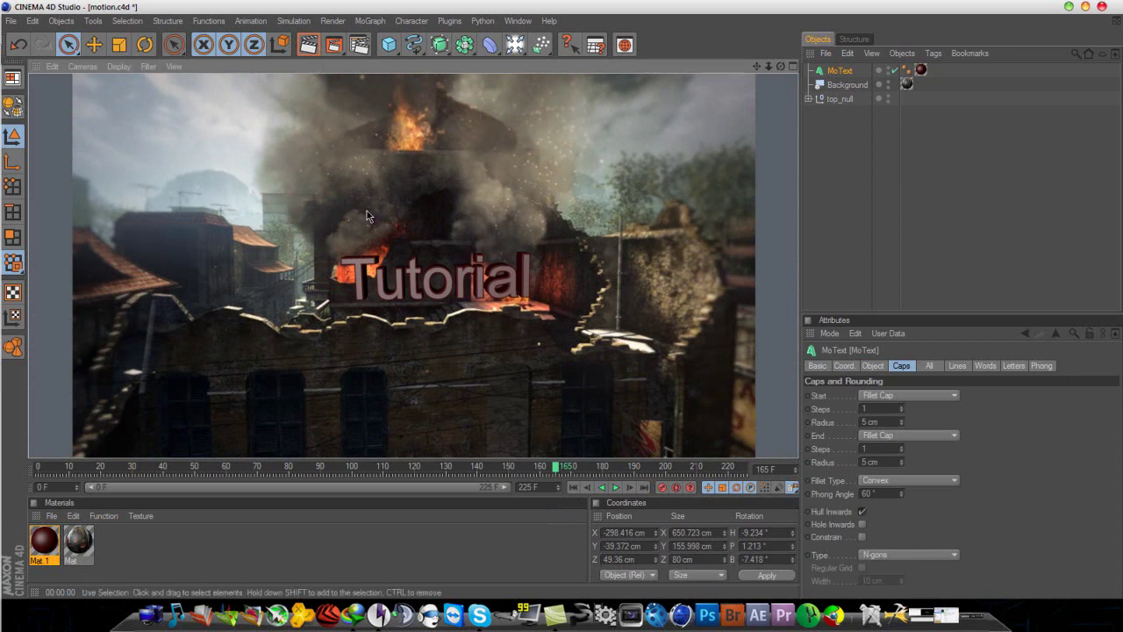
pyautogui.click(243, 158)
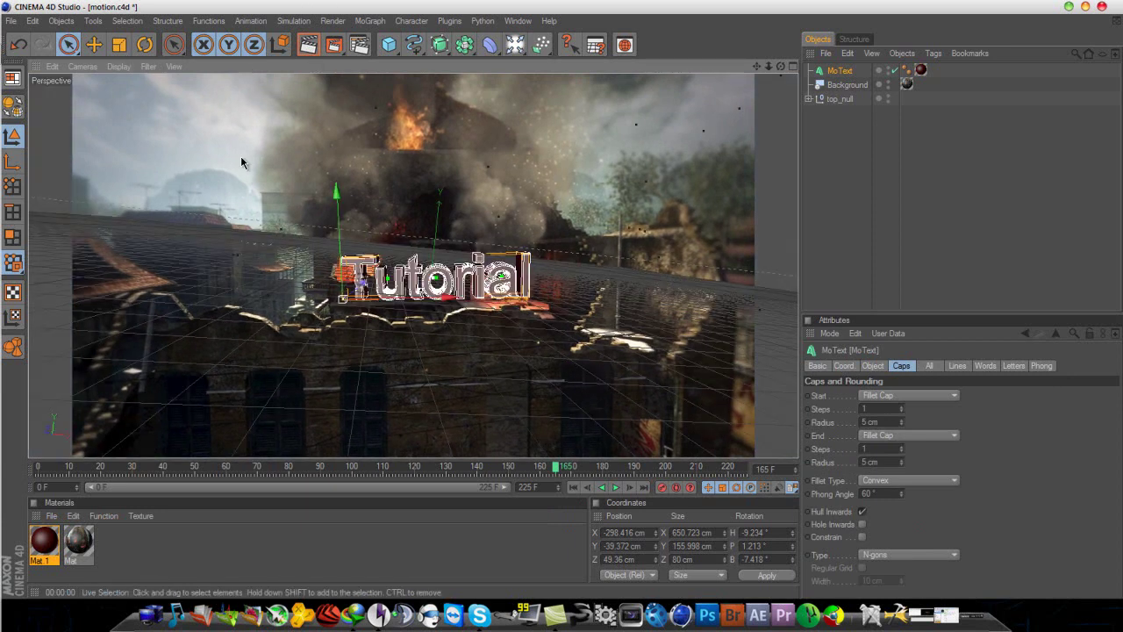
# Step: Rotate the Tutorial text to a heading of about -6°, pitch 0.8° and bank -6.1°, and render previews at frames 165 and 10
pyautogui.click(144, 44)
pyautogui.moveTo(379, 318); pyautogui.dragTo(355, 311)
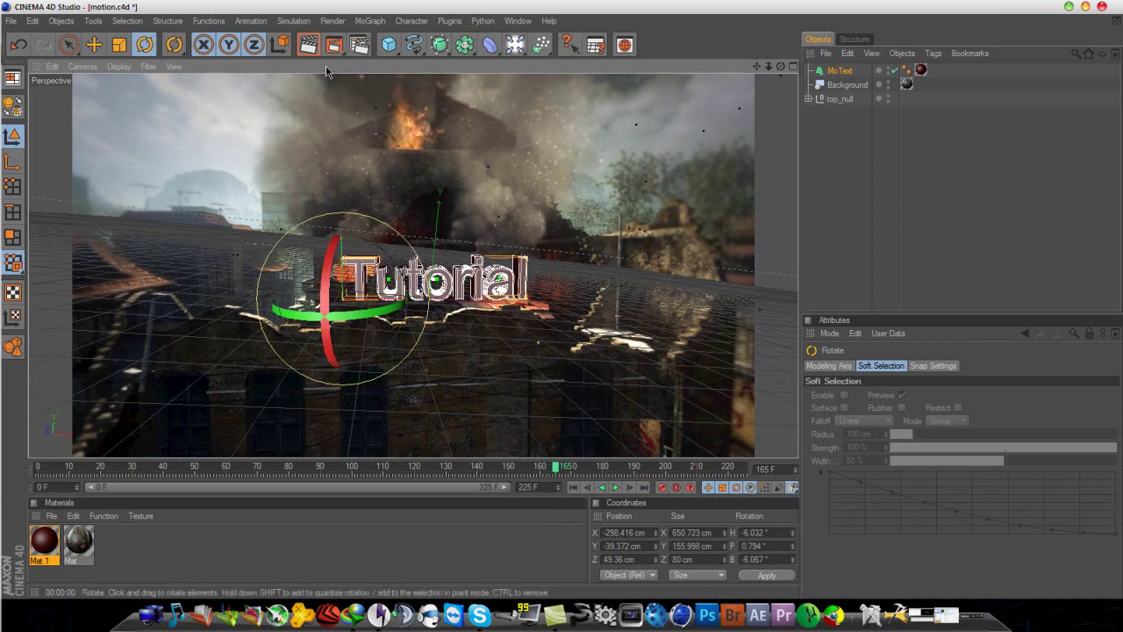
pyautogui.click(308, 48)
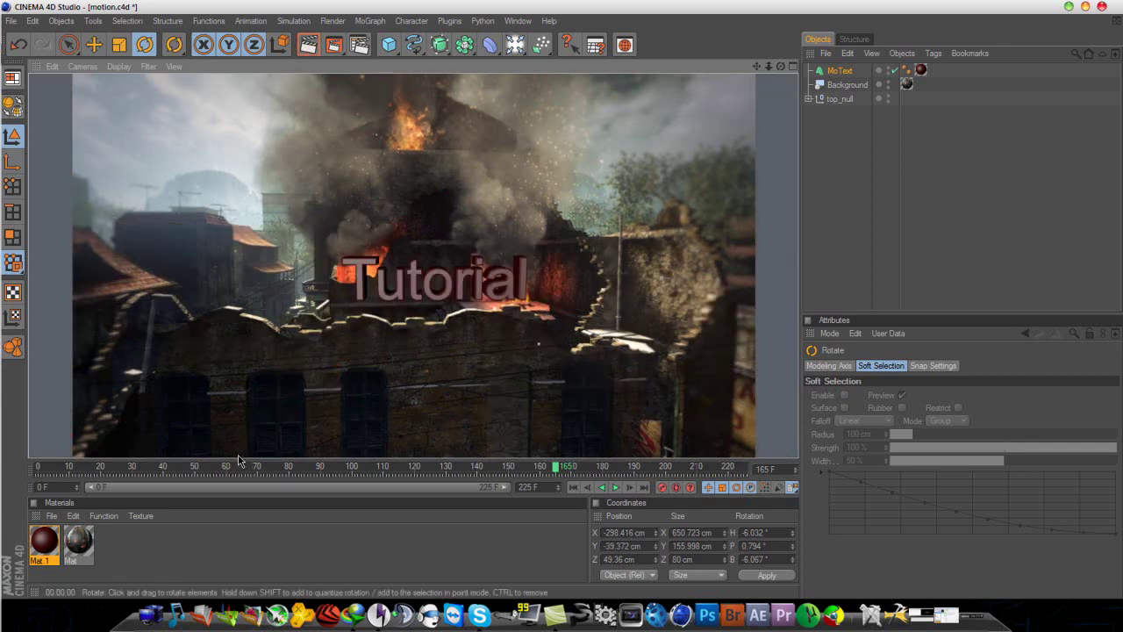
pyautogui.moveTo(541, 481); pyautogui.dragTo(69, 487)
pyautogui.click(308, 45)
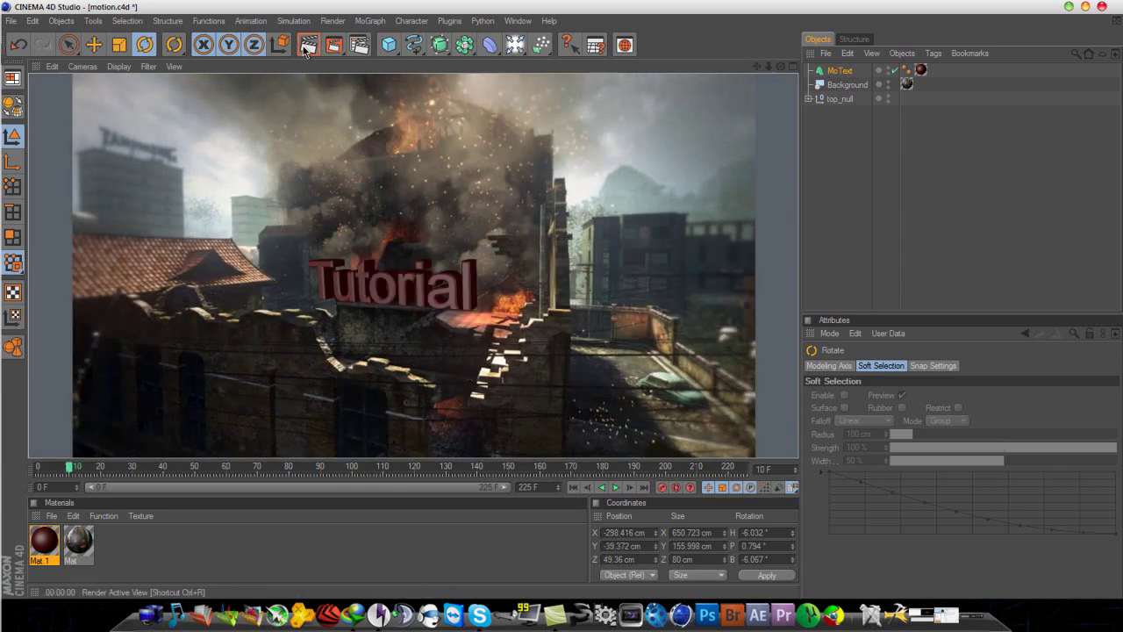
# Step: Move the Tutorial text to about X -417 cm, Y -51 cm, Z 62 cm at frame 10 and render a preview
pyautogui.moveTo(435, 298); pyautogui.dragTo(376, 304)
pyautogui.click(69, 45)
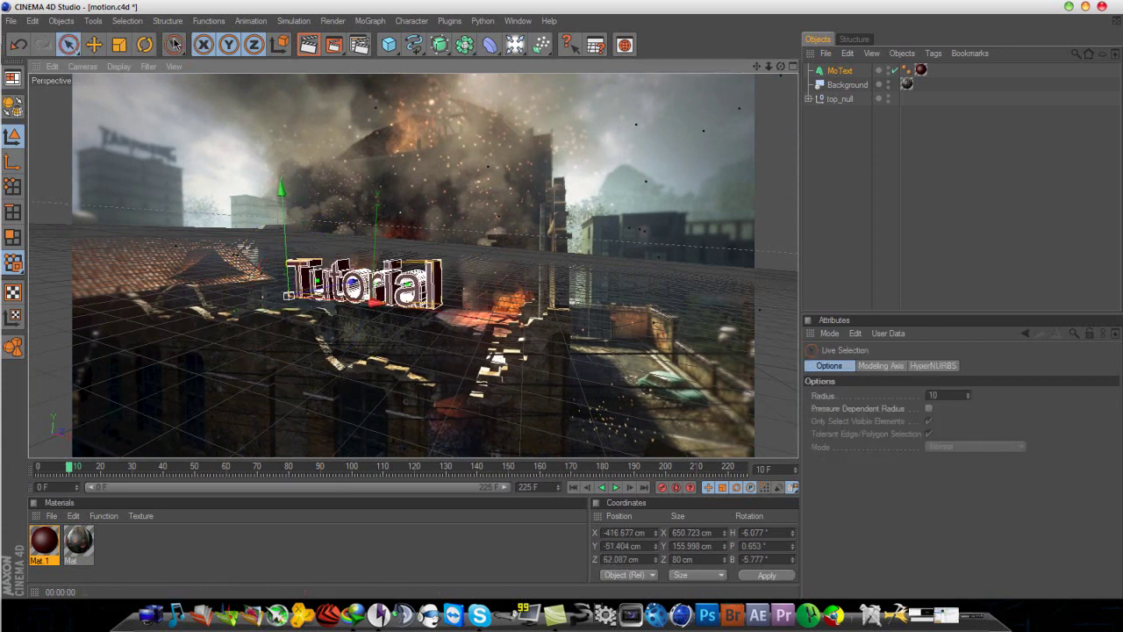
pyautogui.click(310, 52)
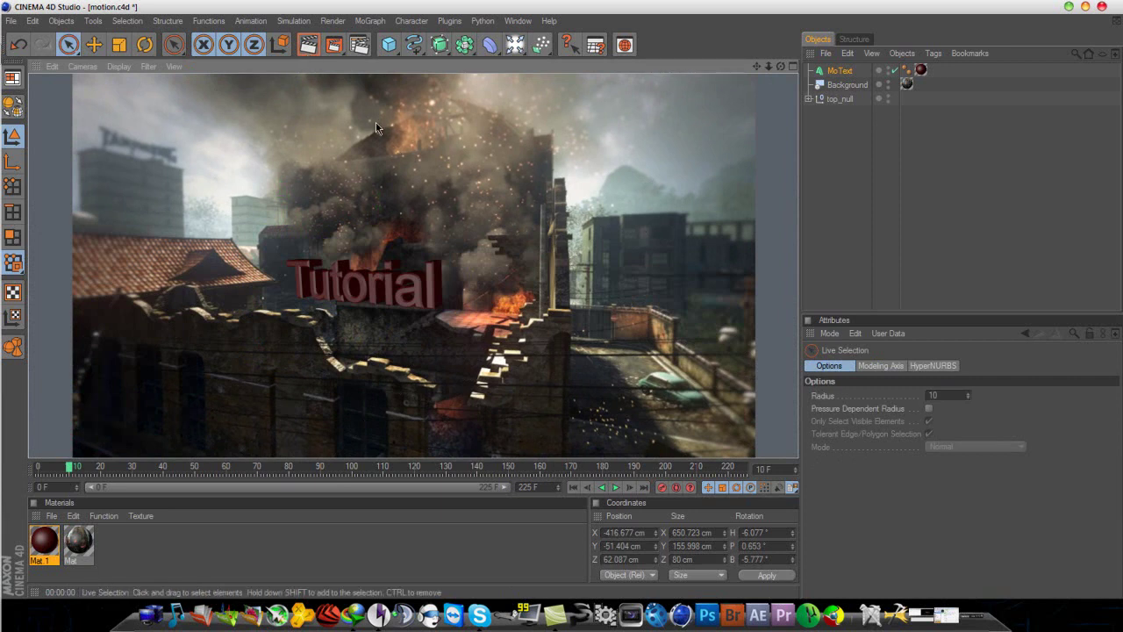
# Step: Deselect the text and add a Floor object to the scene
pyautogui.click(844, 161)
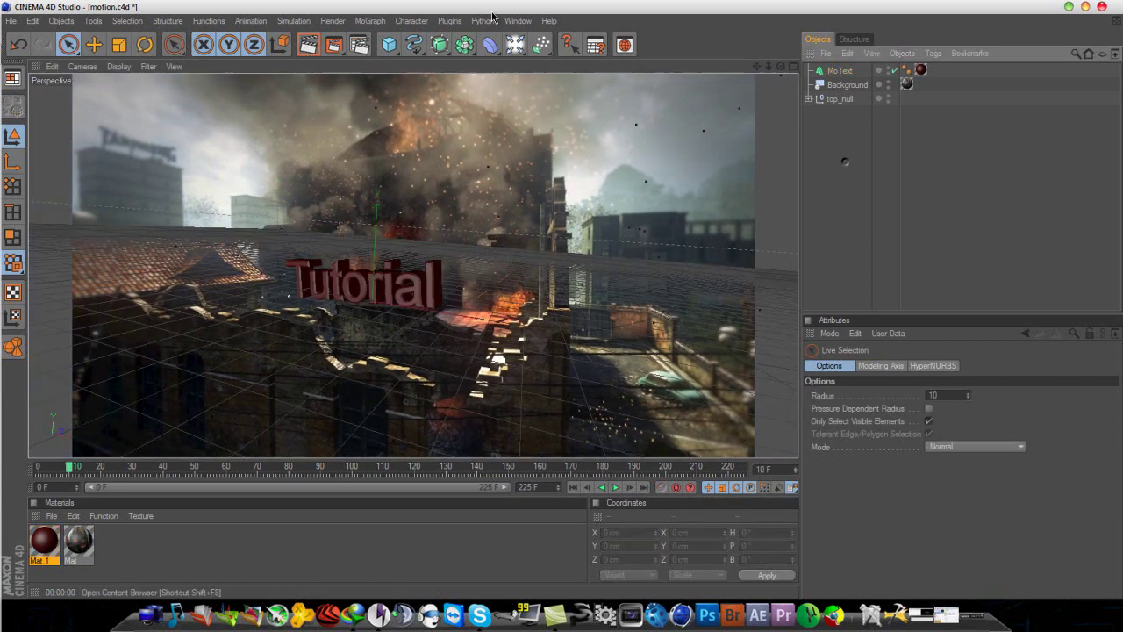
pyautogui.click(513, 52)
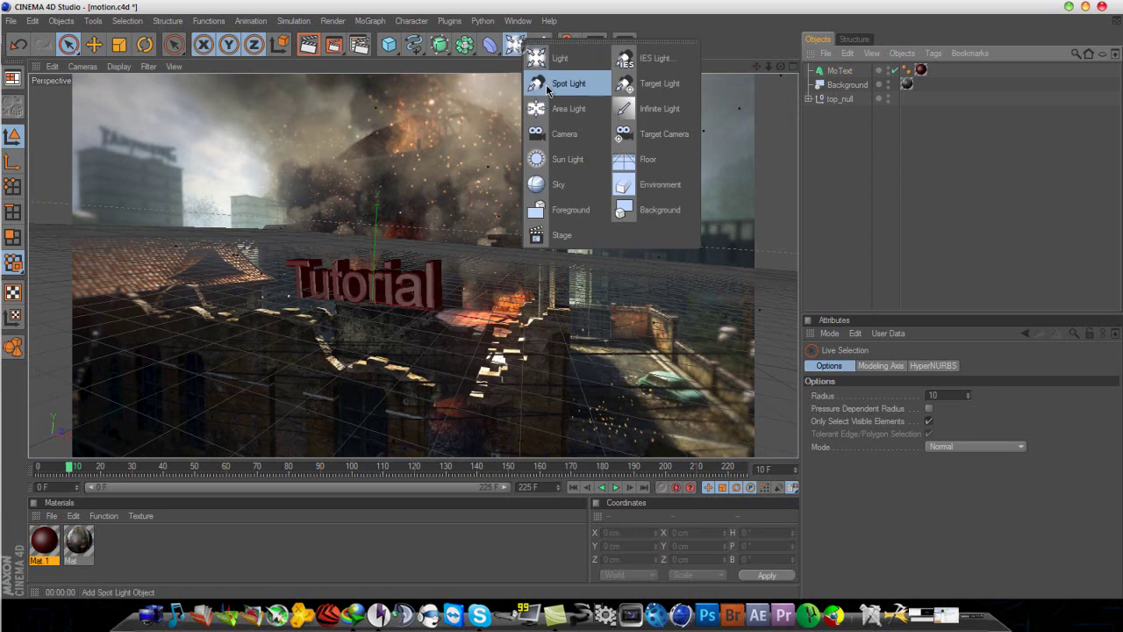
pyautogui.click(652, 160)
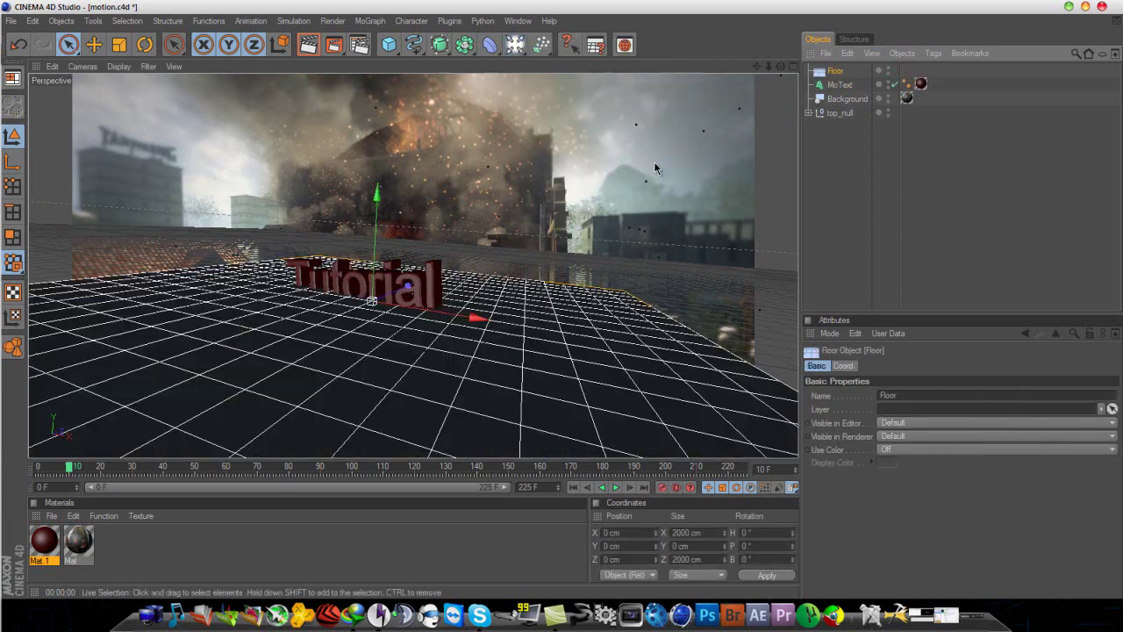
# Step: Add a Compositing tag to the Floor object, disable Seen by Camera, and render a preview of the view
pyautogui.rightClick(836, 77)
pyautogui.moveTo(911, 86)
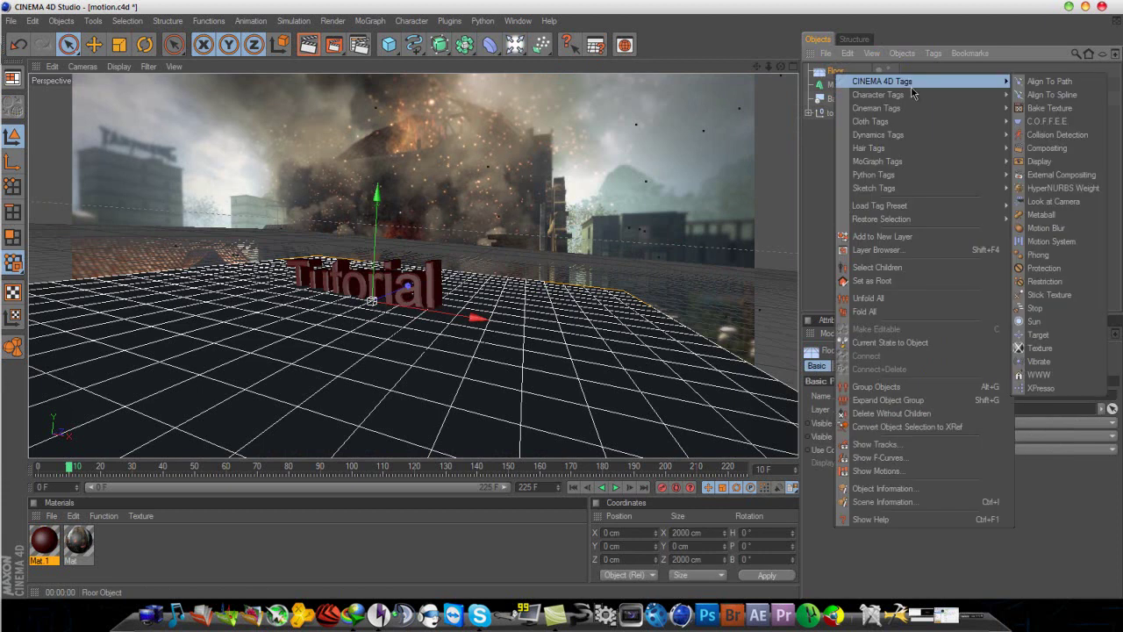
pyautogui.click(1059, 150)
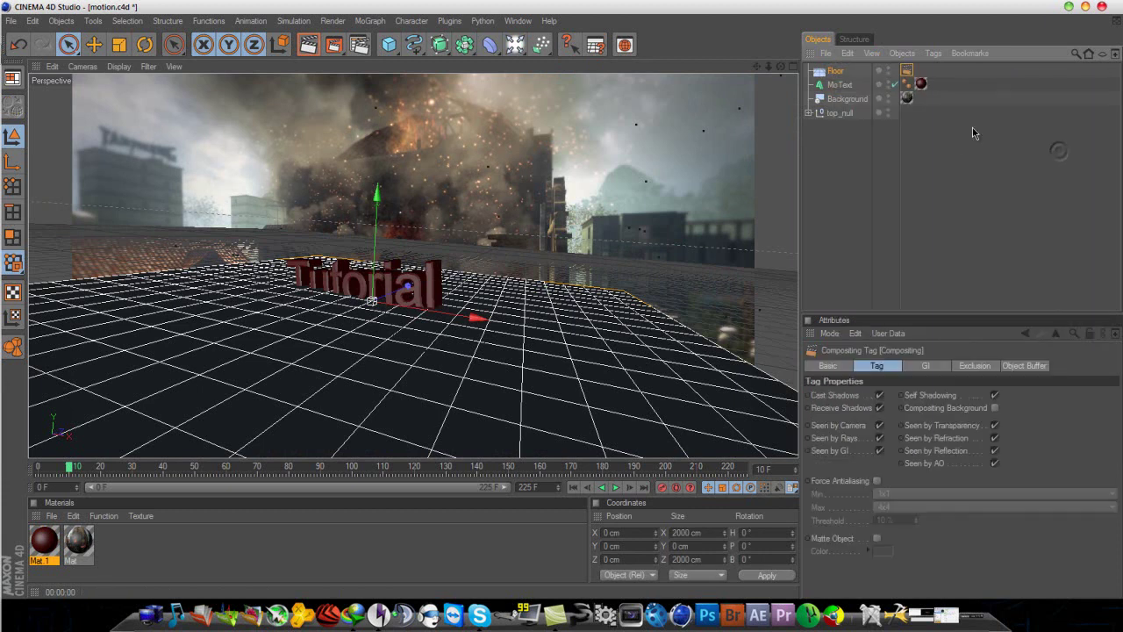
pyautogui.click(880, 426)
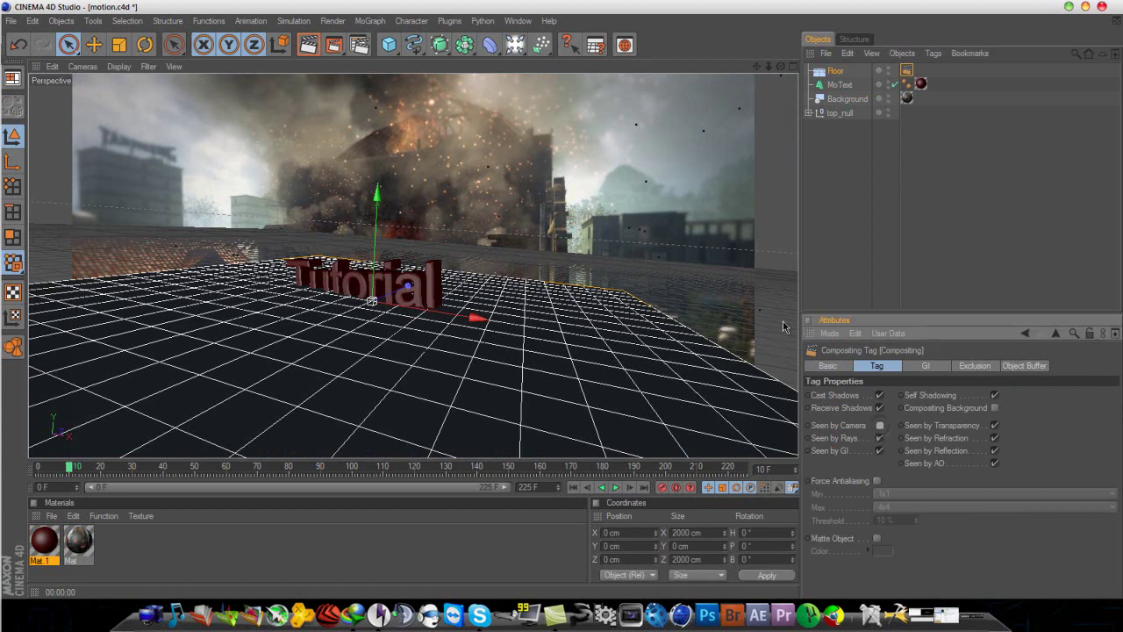
pyautogui.click(308, 44)
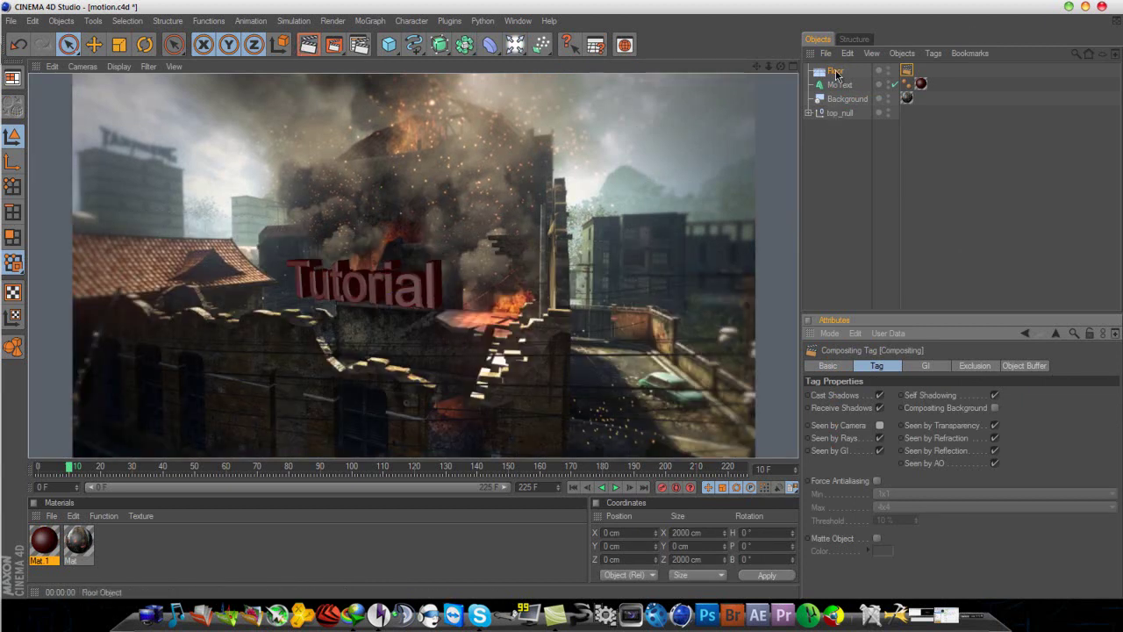
# Step: Apply the footage material Mat to the Floor object and render a preview of the view
pyautogui.moveTo(91, 550); pyautogui.dragTo(847, 71)
pyautogui.moveTo(571, 330); pyautogui.dragTo(572, 333)
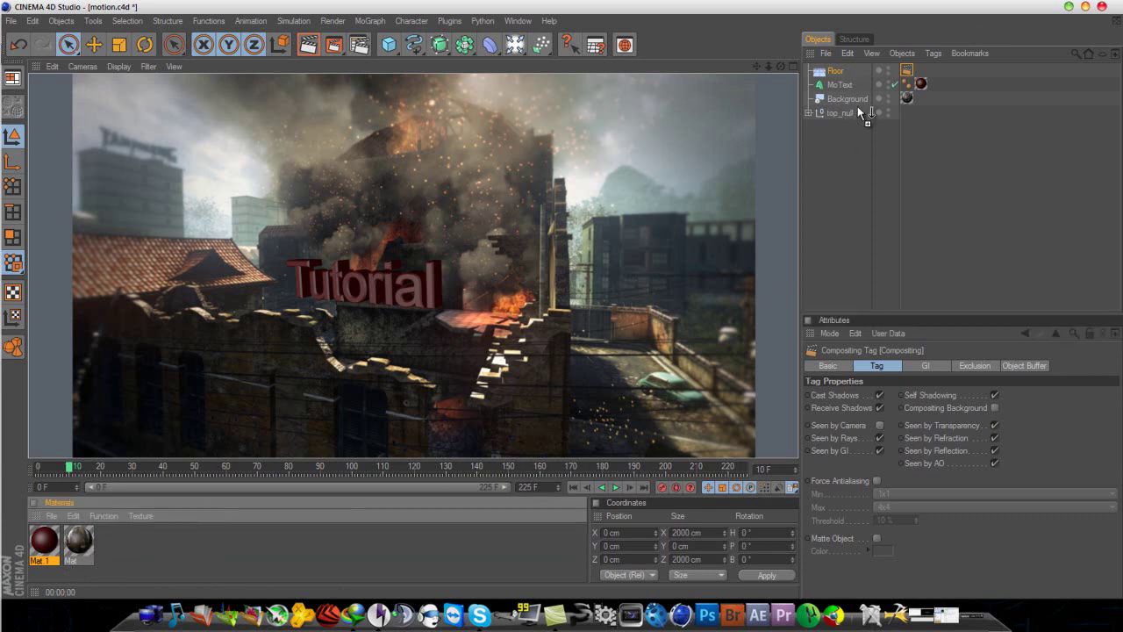
pyautogui.moveTo(841, 73); pyautogui.dragTo(841, 73)
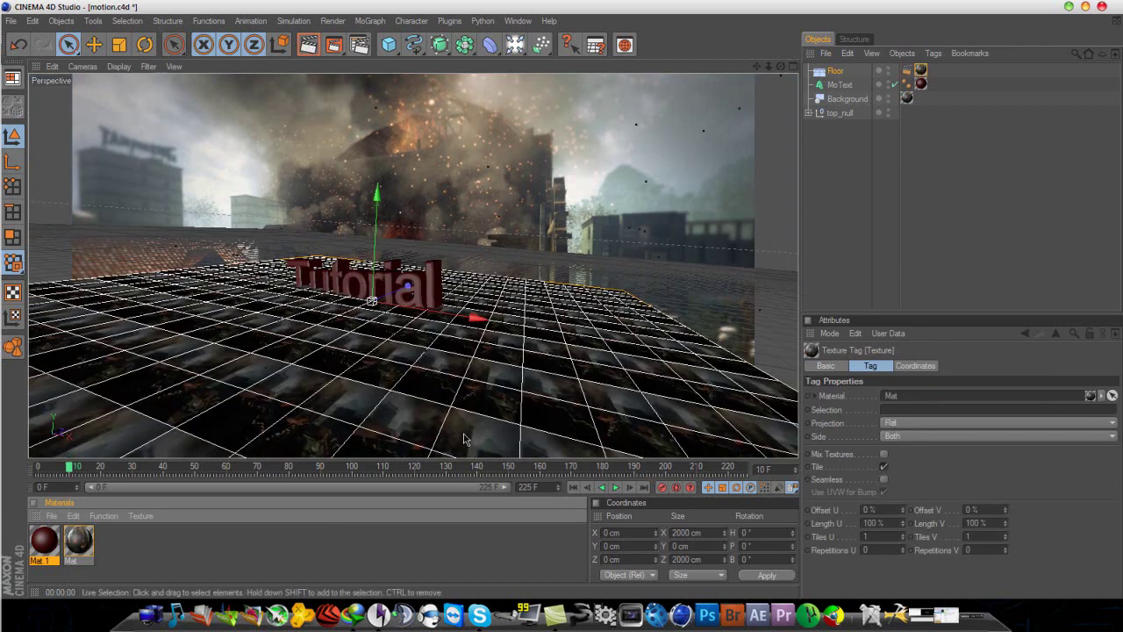
pyautogui.click(308, 44)
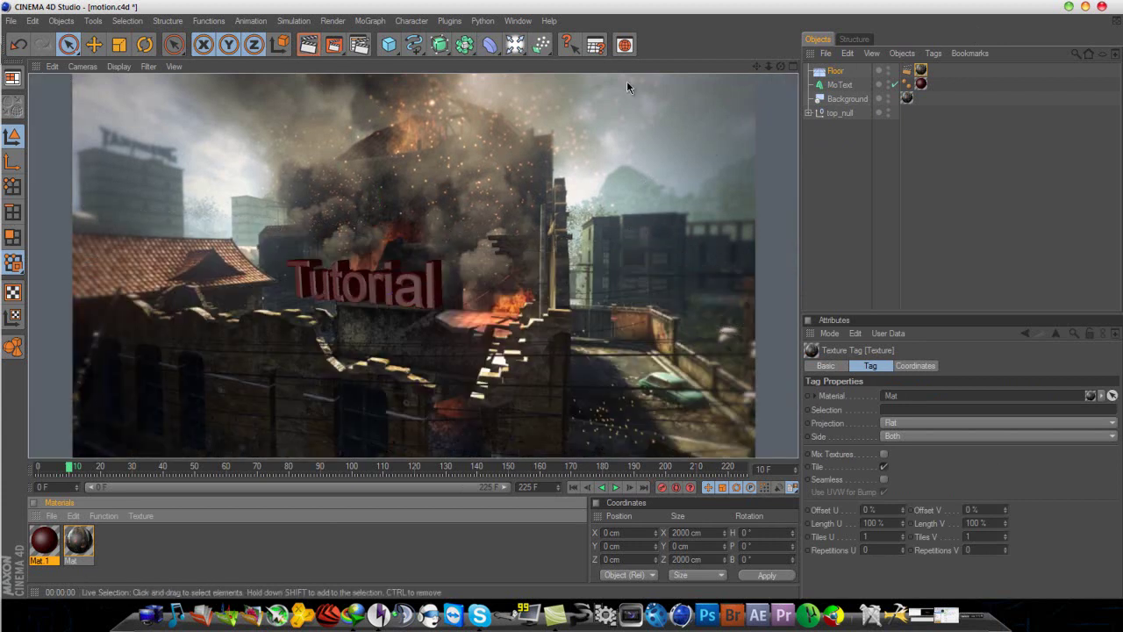
# Step: Add a Sky object, give it a Compositing tag, and disable Seen by Camera
pyautogui.click(515, 44)
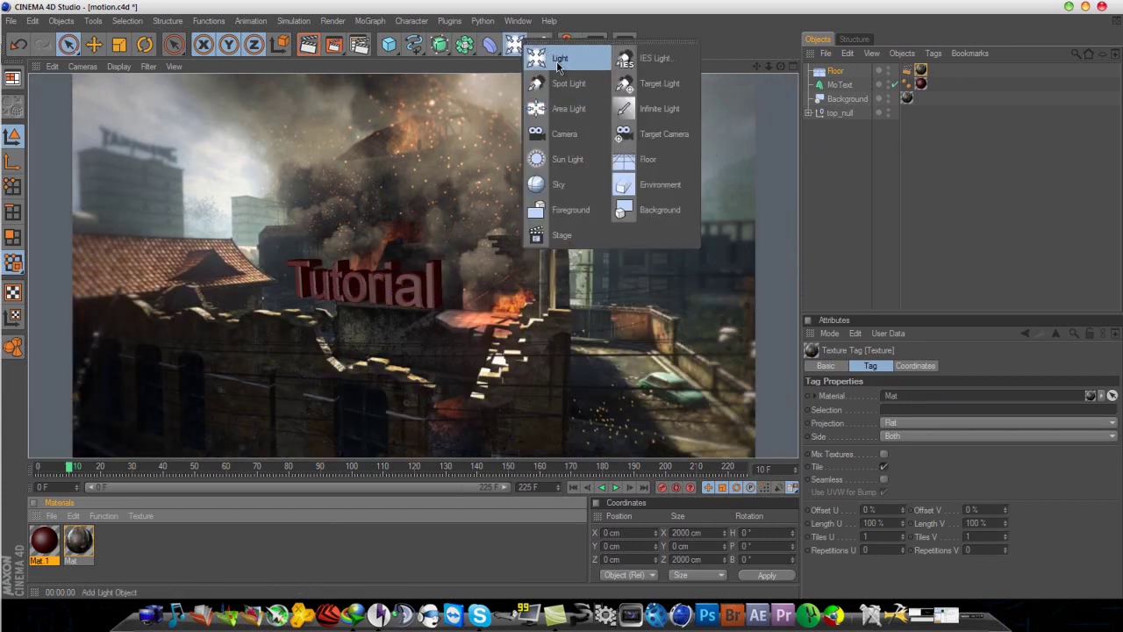
pyautogui.click(558, 185)
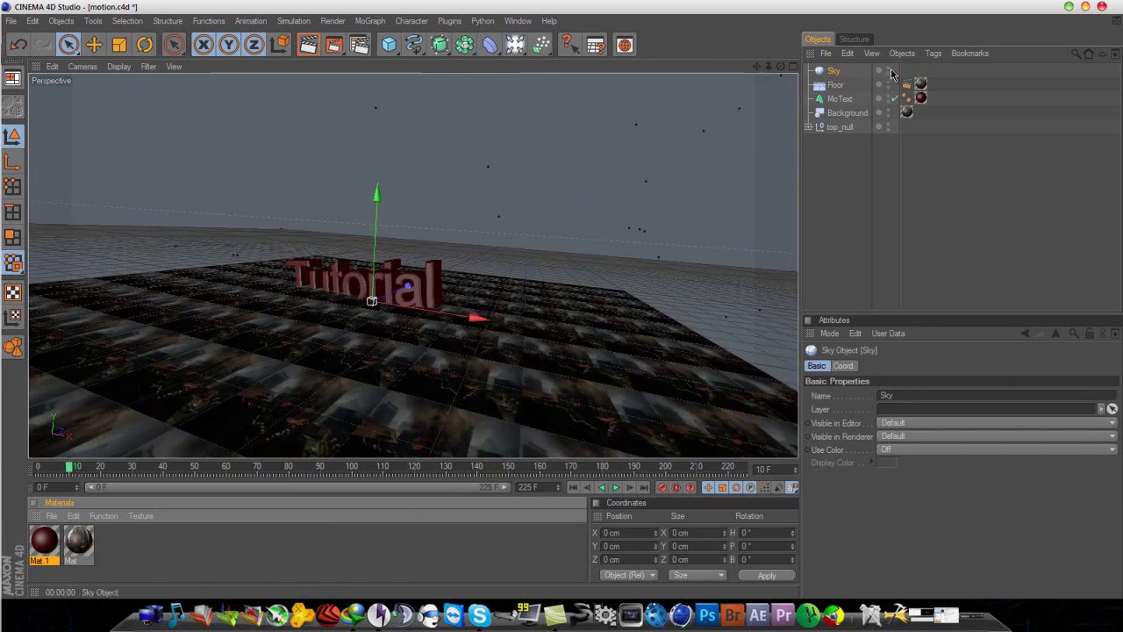
pyautogui.click(829, 70)
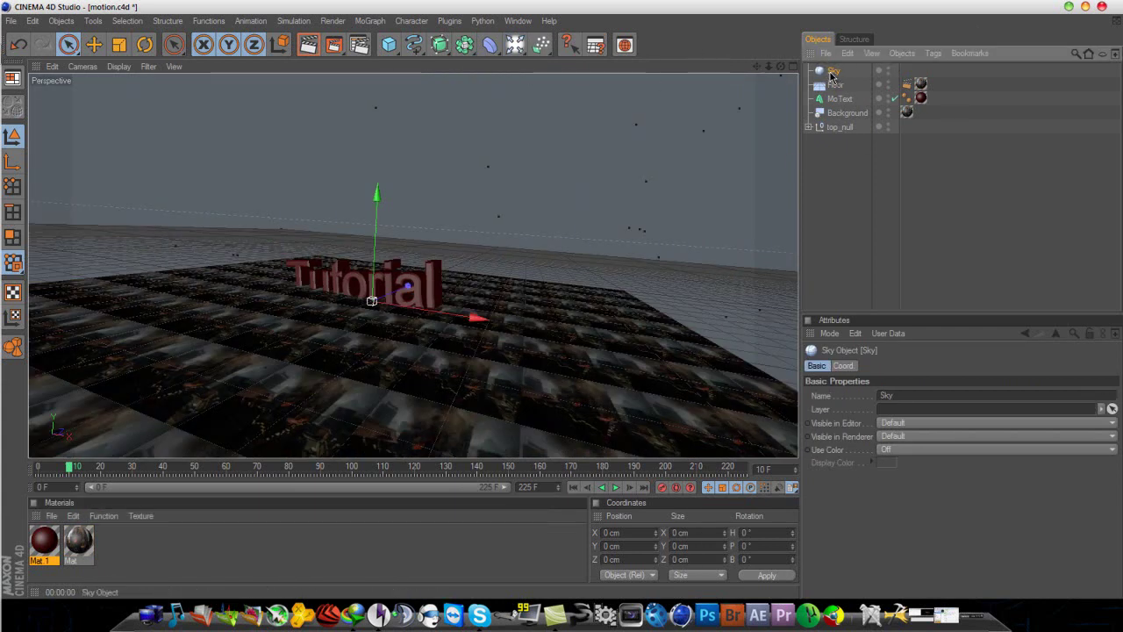
pyautogui.rightClick(832, 76)
pyautogui.moveTo(998, 95)
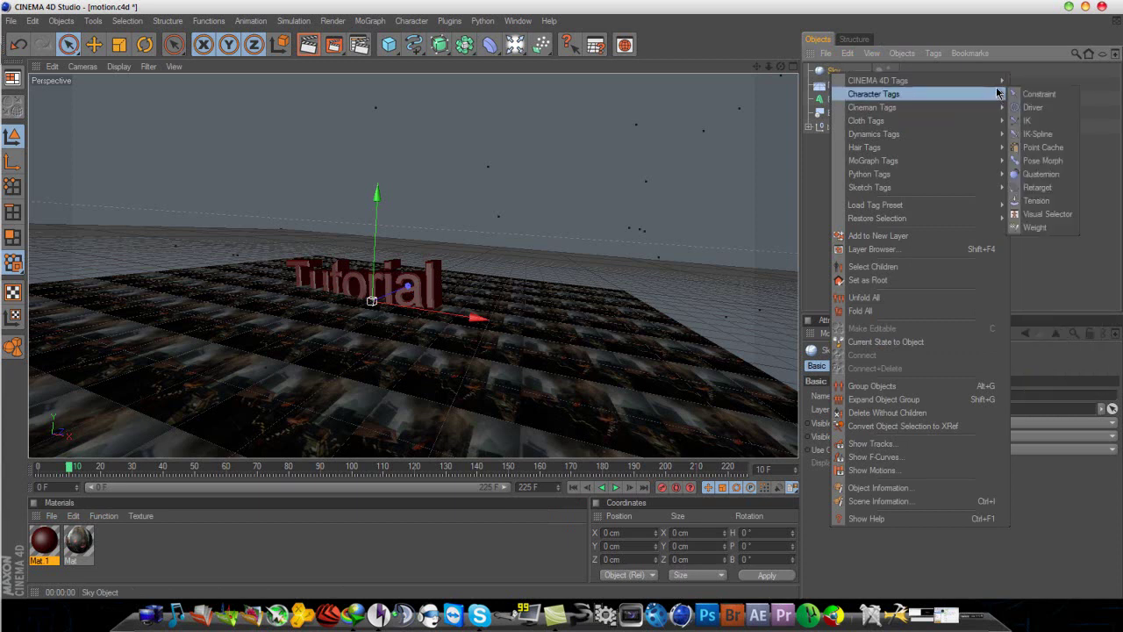
pyautogui.click(1009, 146)
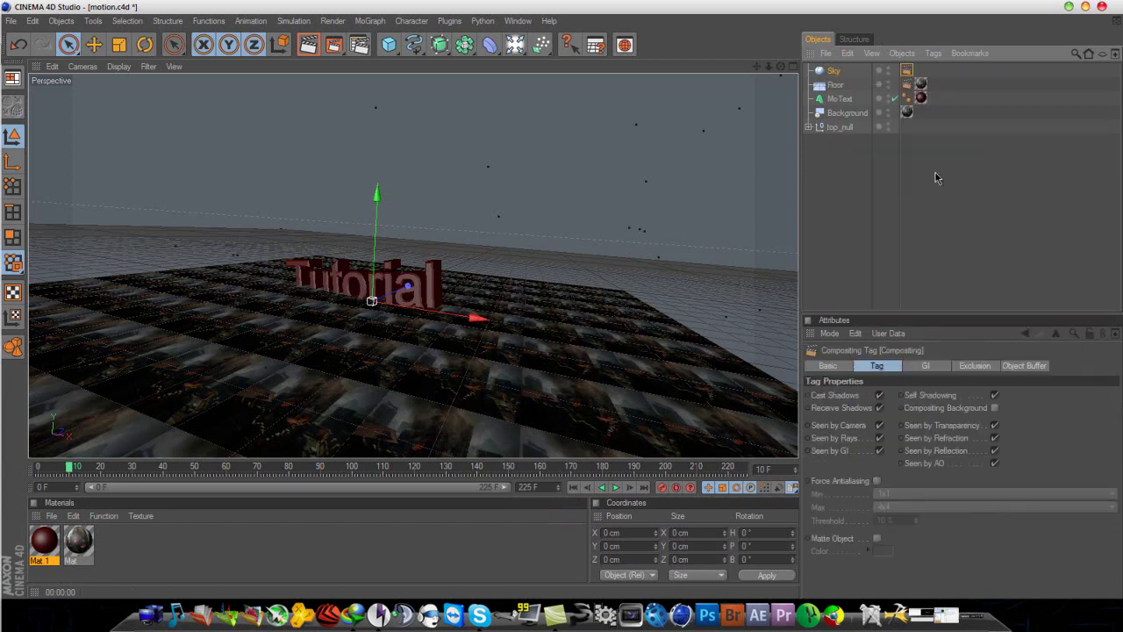
pyautogui.click(880, 426)
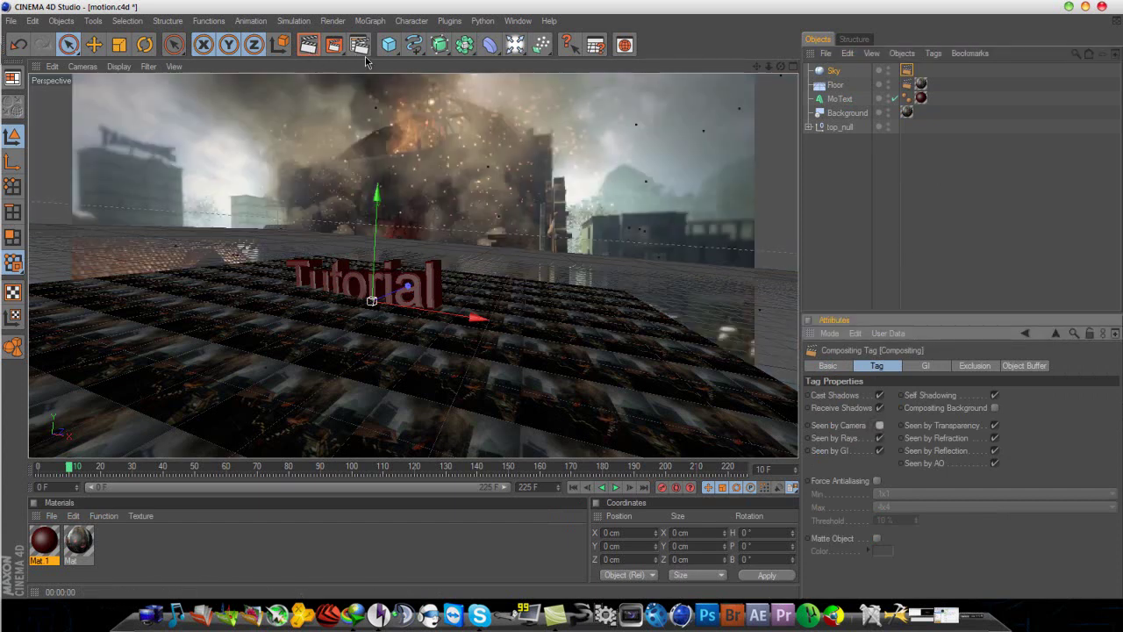
# Step: Add a Light, move it to about Y 349 cm, Z -258 cm, and render a preview at frame 10
pyautogui.click(515, 46)
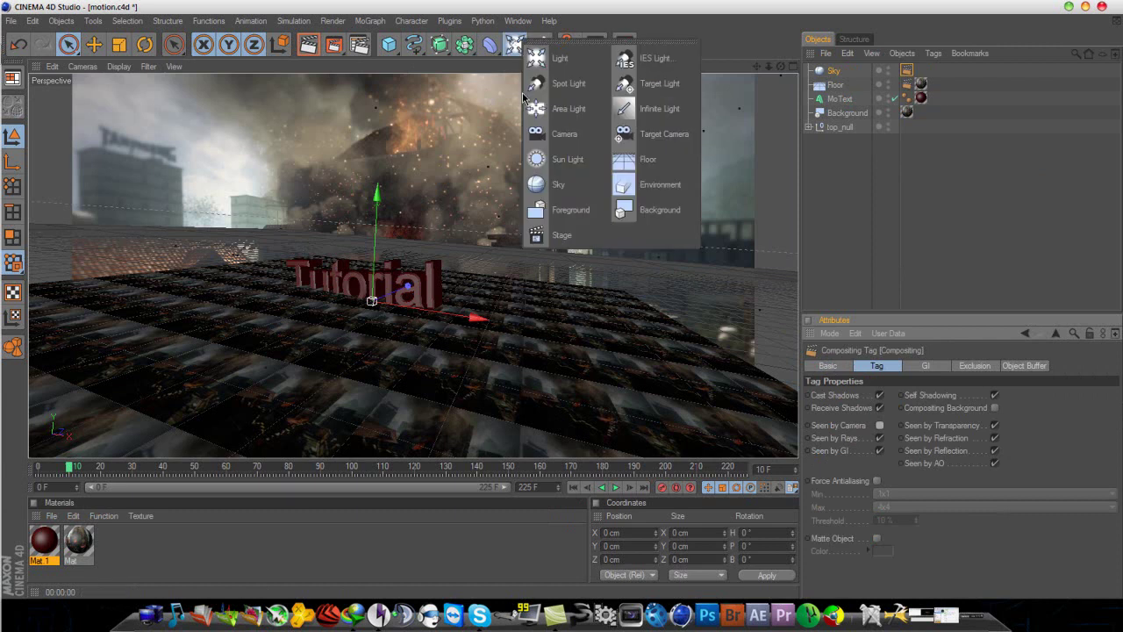
pyautogui.click(555, 54)
pyautogui.moveTo(383, 198); pyautogui.dragTo(384, 97)
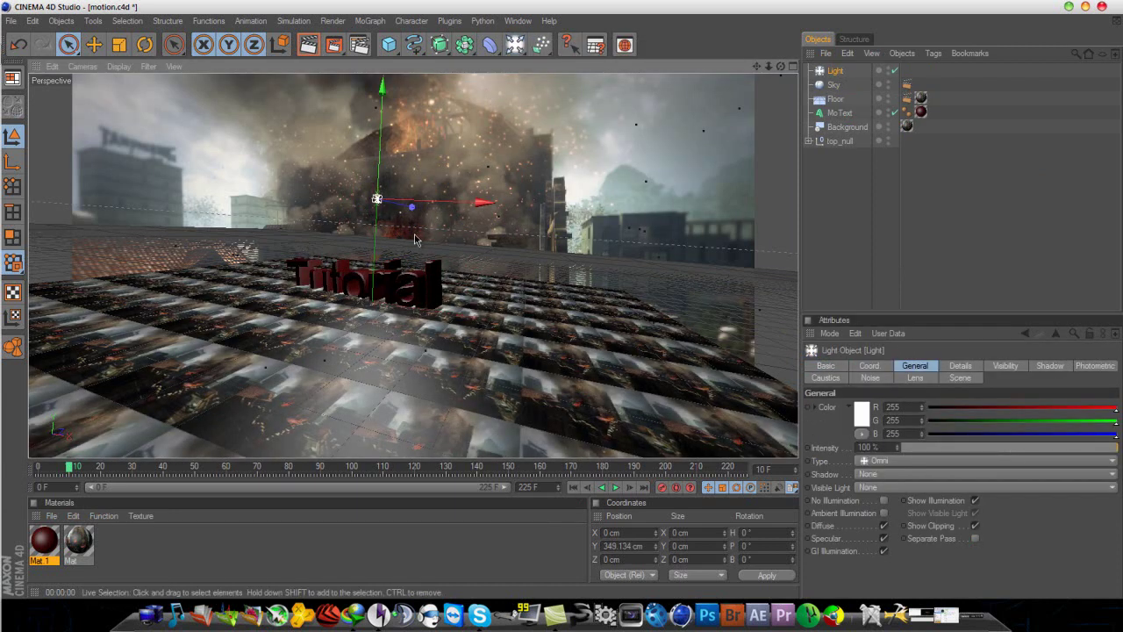
pyautogui.moveTo(412, 215); pyautogui.dragTo(565, 305)
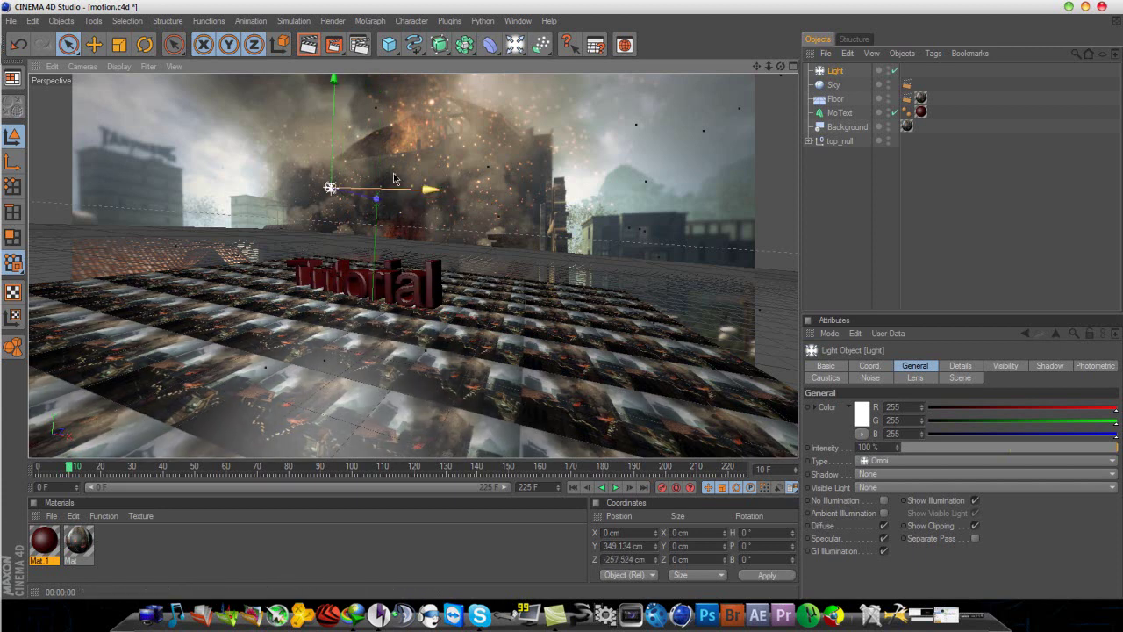
pyautogui.click(309, 49)
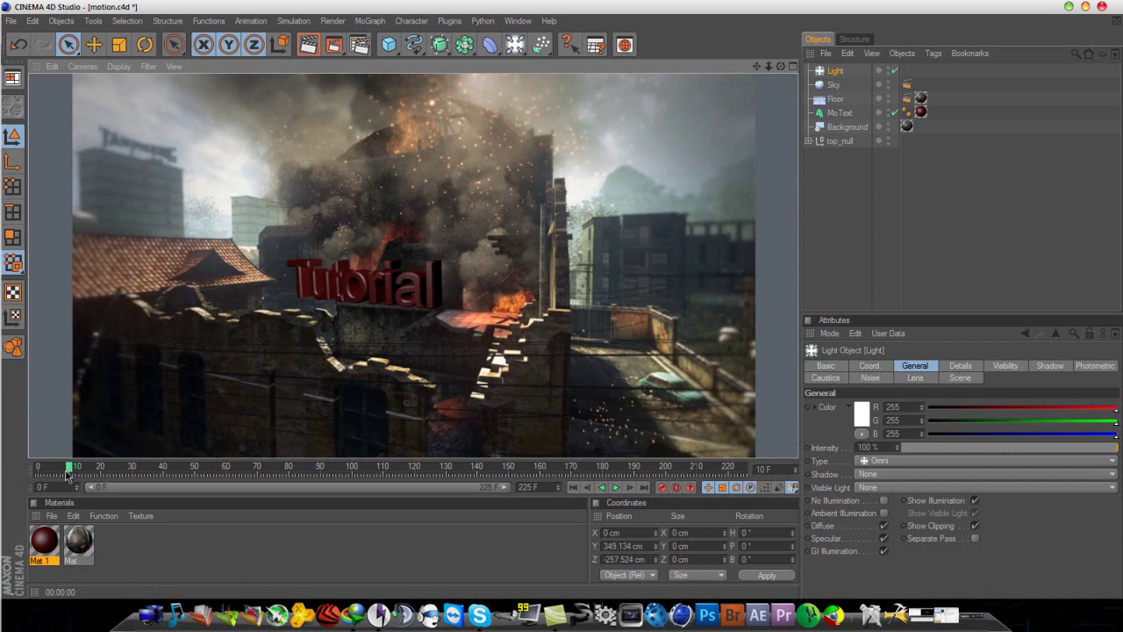
# Step: Move the light to about X -150 cm at frame 141 and render previews at frames 141 and 168
pyautogui.moveTo(68, 466); pyautogui.dragTo(481, 487)
pyautogui.moveTo(545, 195); pyautogui.dragTo(487, 187)
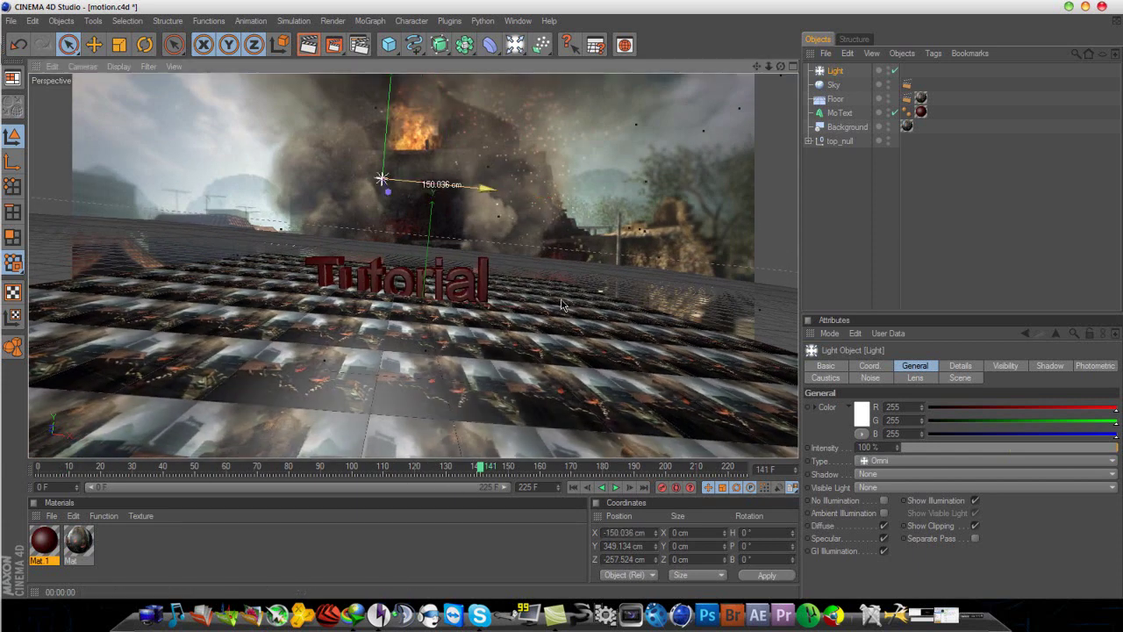
pyautogui.click(301, 47)
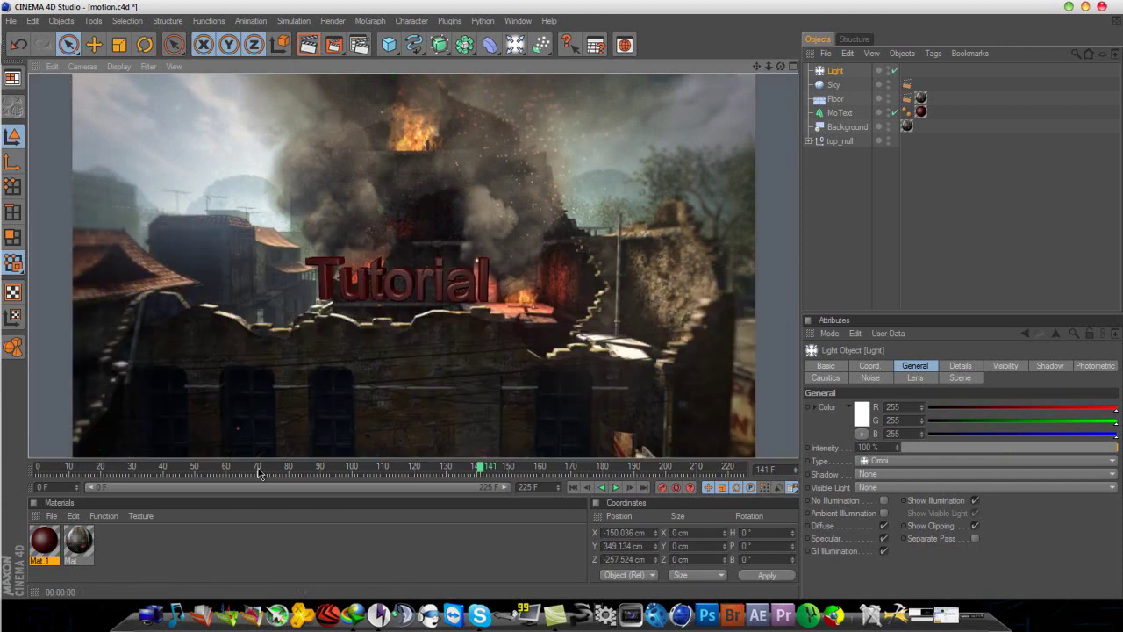
pyautogui.click(482, 478)
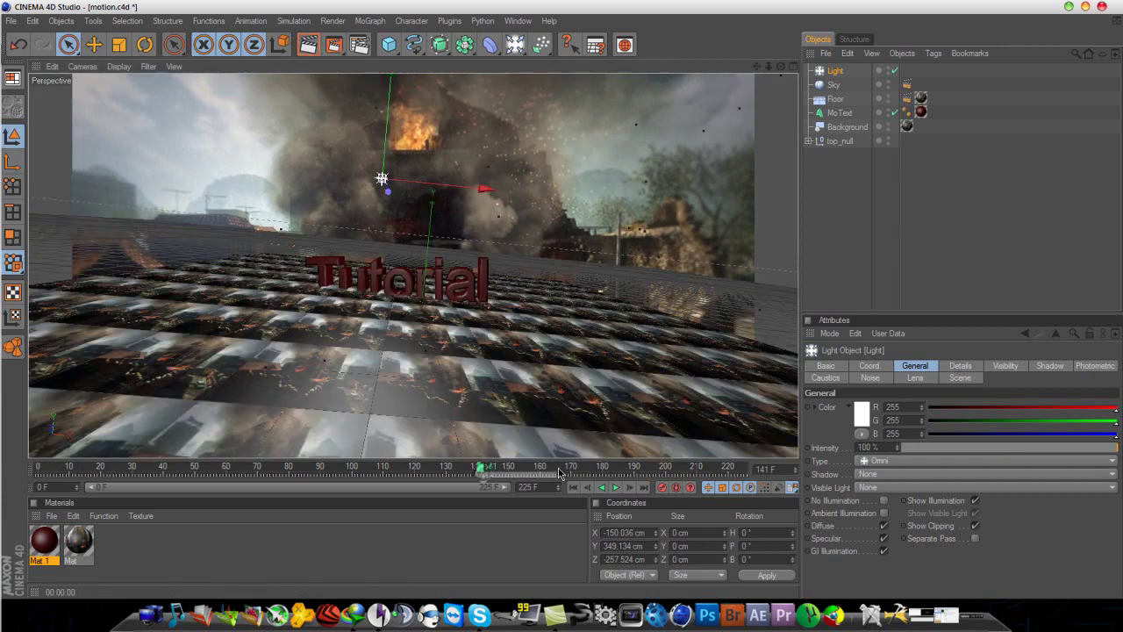
pyautogui.moveTo(481, 469); pyautogui.dragTo(566, 471)
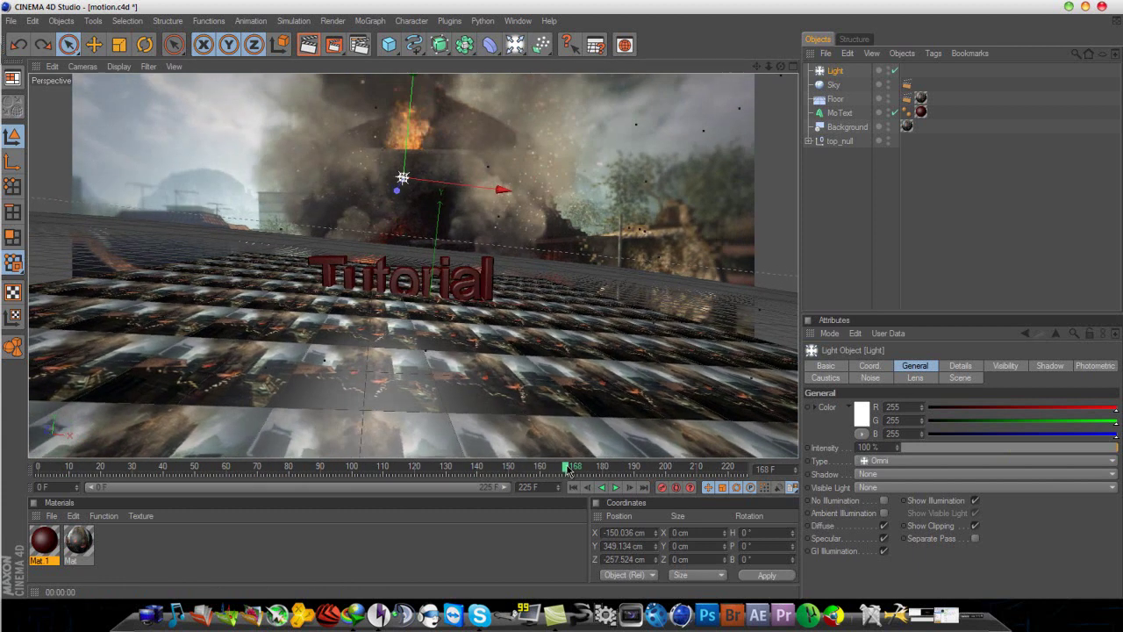
pyautogui.click(308, 44)
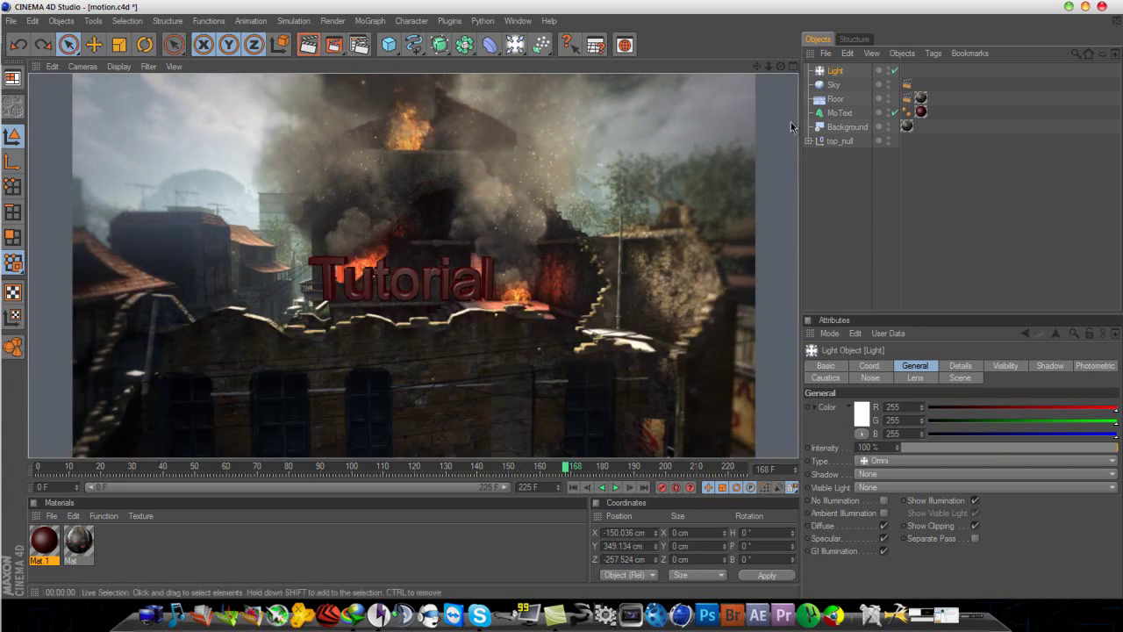
# Step: Move the light to about Z -97 cm and render previews at frames 168 and 212
pyautogui.click(830, 71)
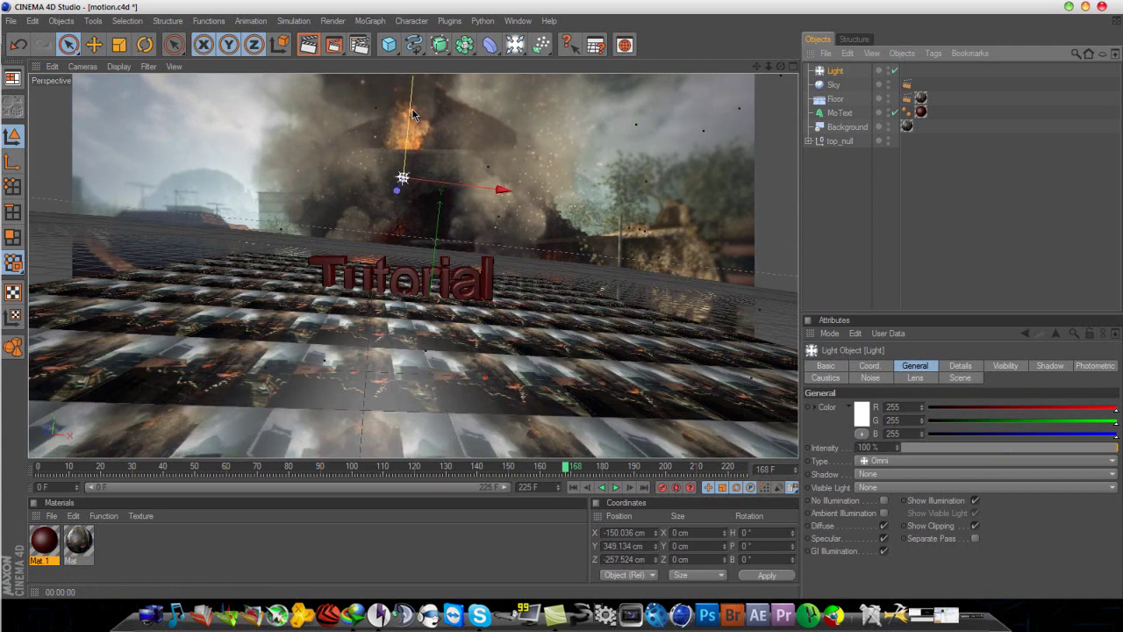
pyautogui.moveTo(397, 192); pyautogui.dragTo(563, 310)
pyautogui.click(307, 45)
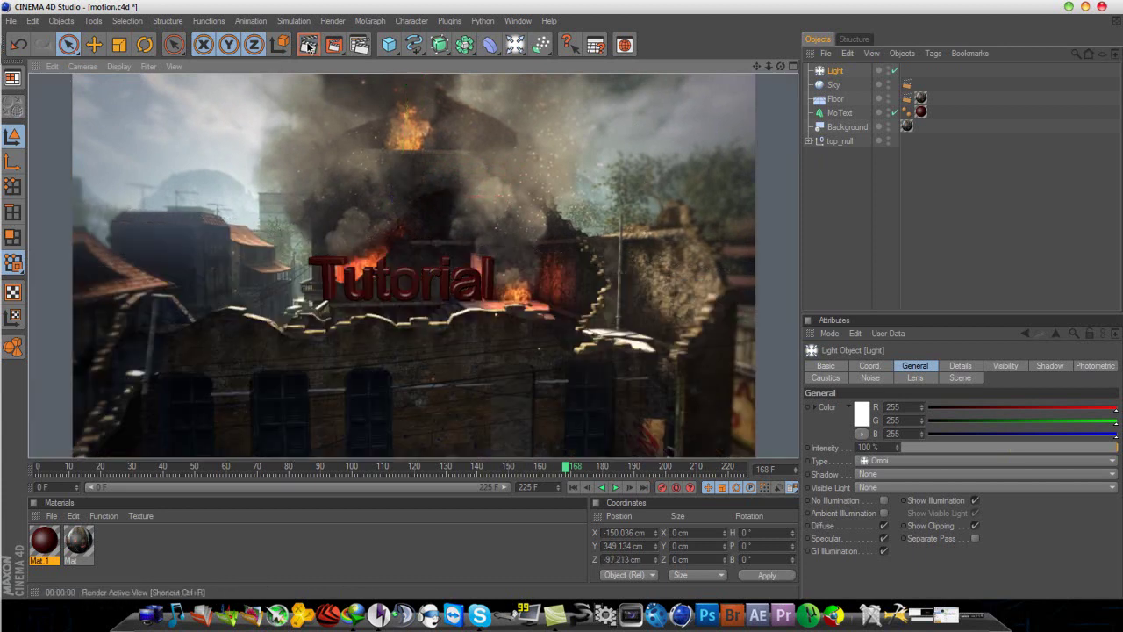
pyautogui.moveTo(566, 471); pyautogui.dragTo(702, 472)
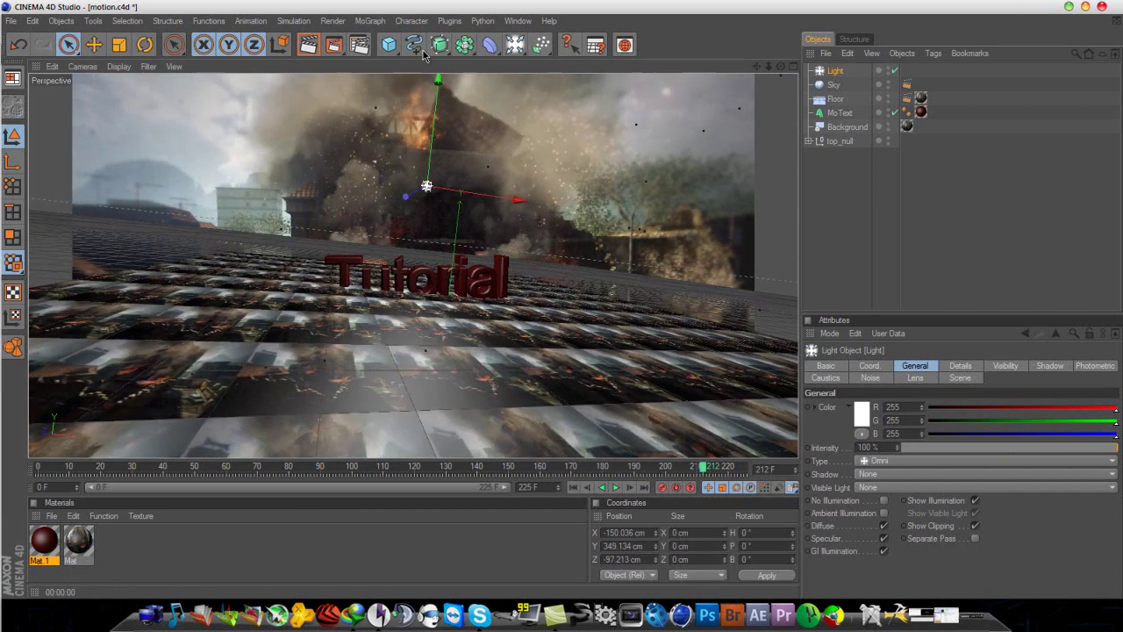
pyautogui.click(308, 47)
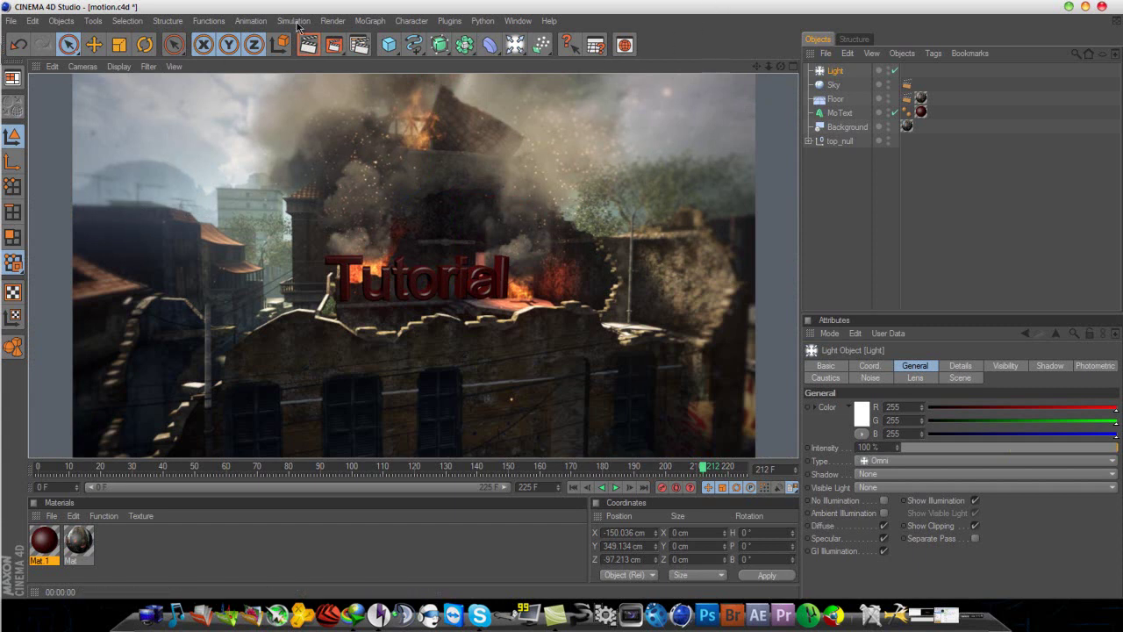
# Step: Set the frame range in the render output settings to All Frames
pyautogui.click(359, 44)
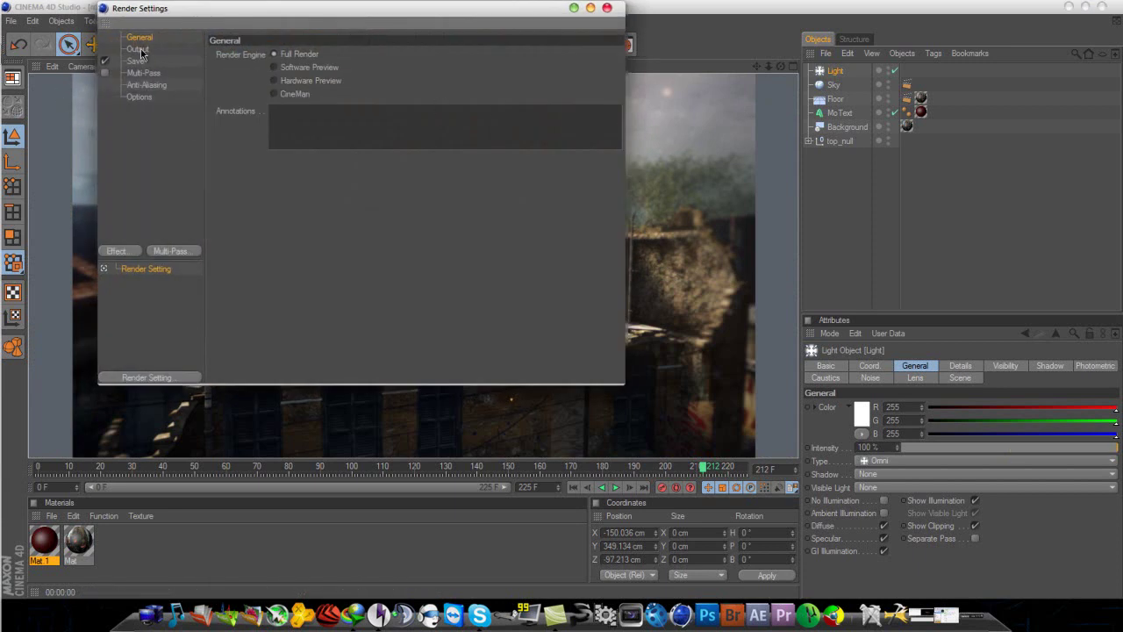
pyautogui.click(140, 49)
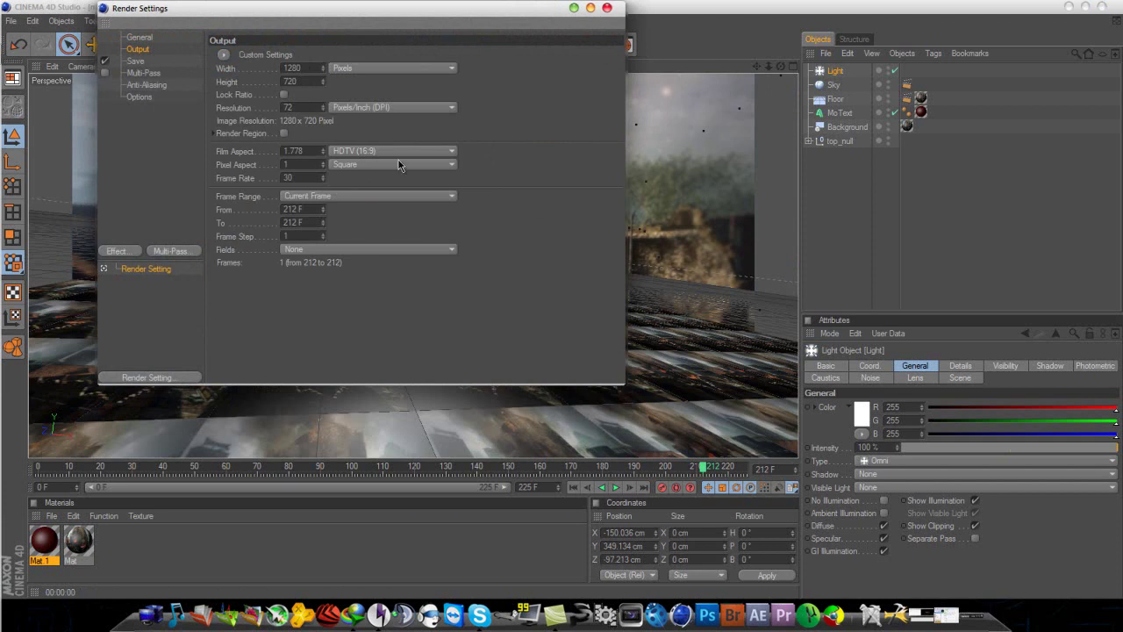
pyautogui.click(366, 199)
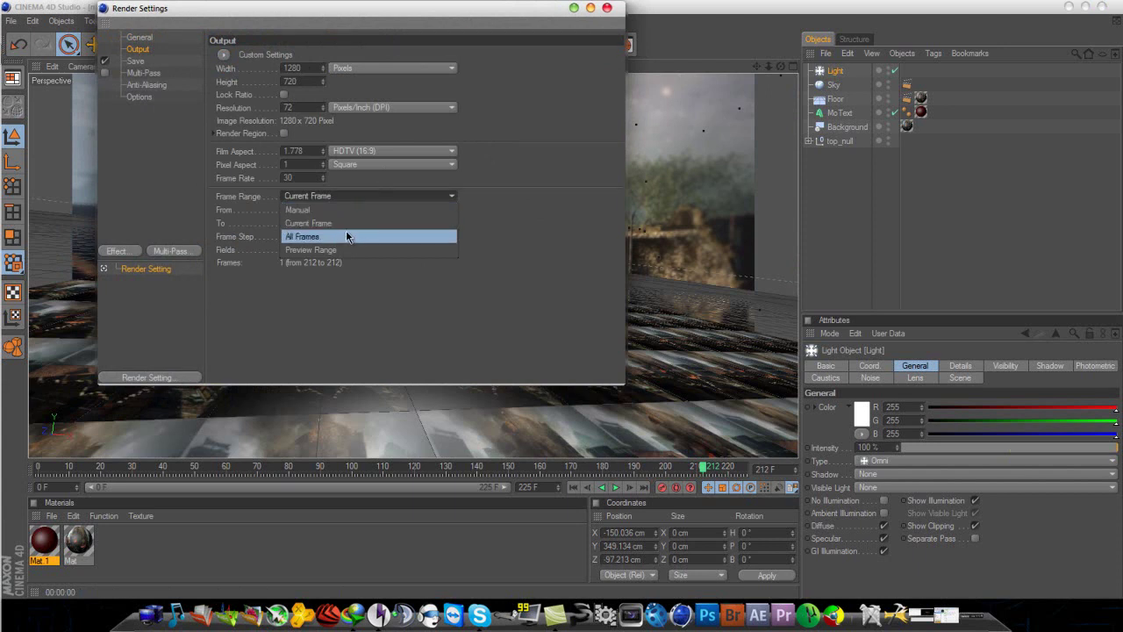
pyautogui.click(346, 236)
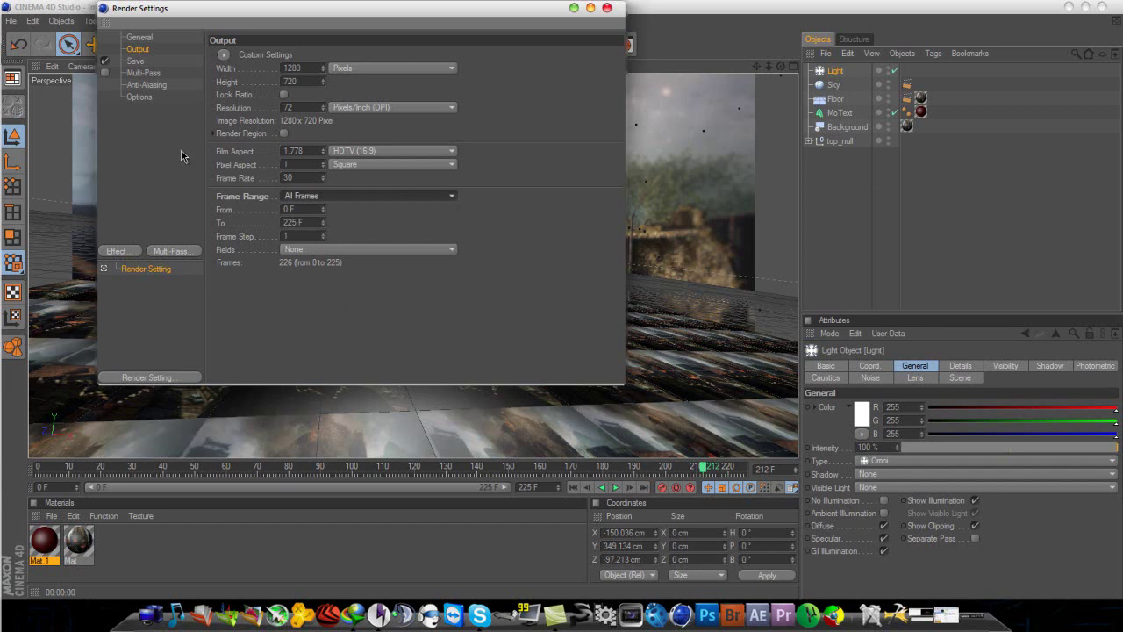
# Step: Set the render to save to the Desktop as motion in AVI Movie format
pyautogui.click(136, 60)
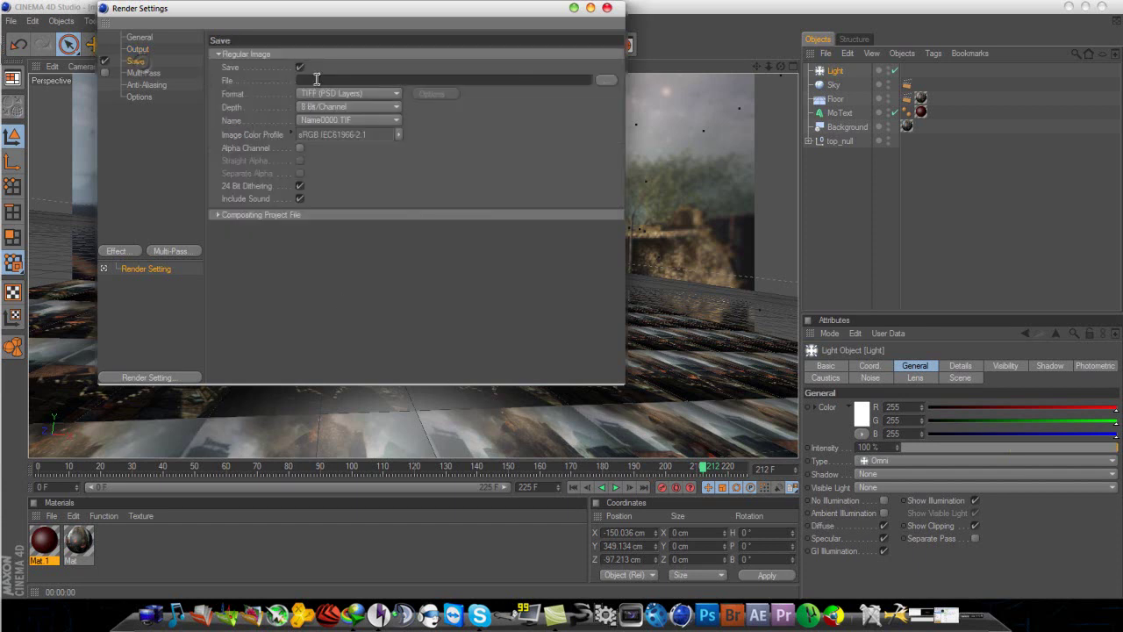
pyautogui.click(604, 80)
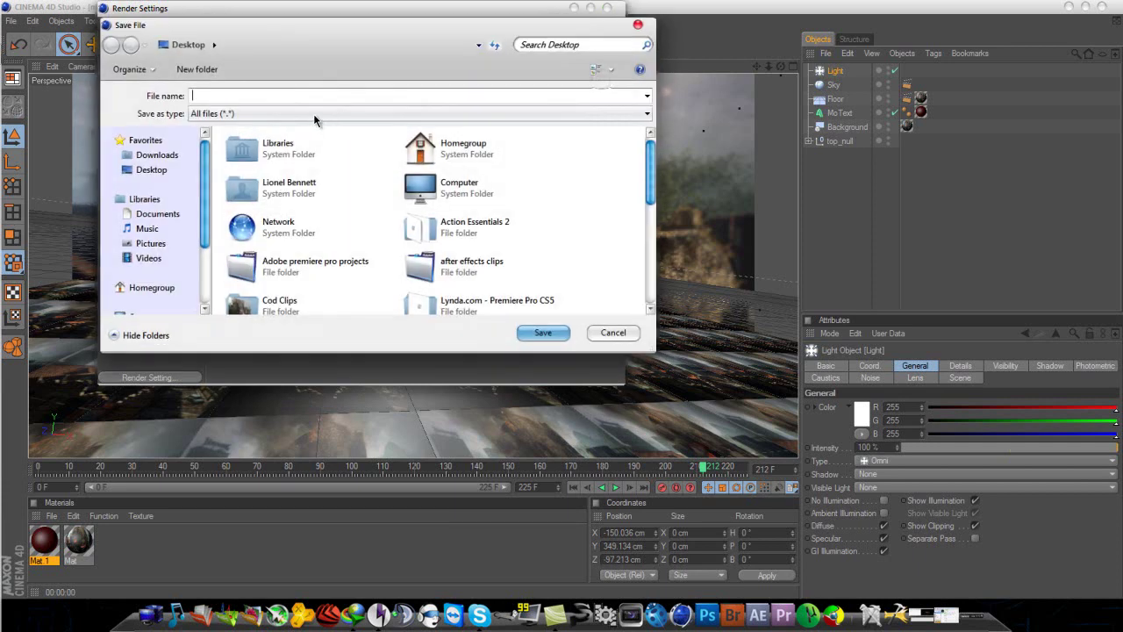
pyautogui.click(166, 166)
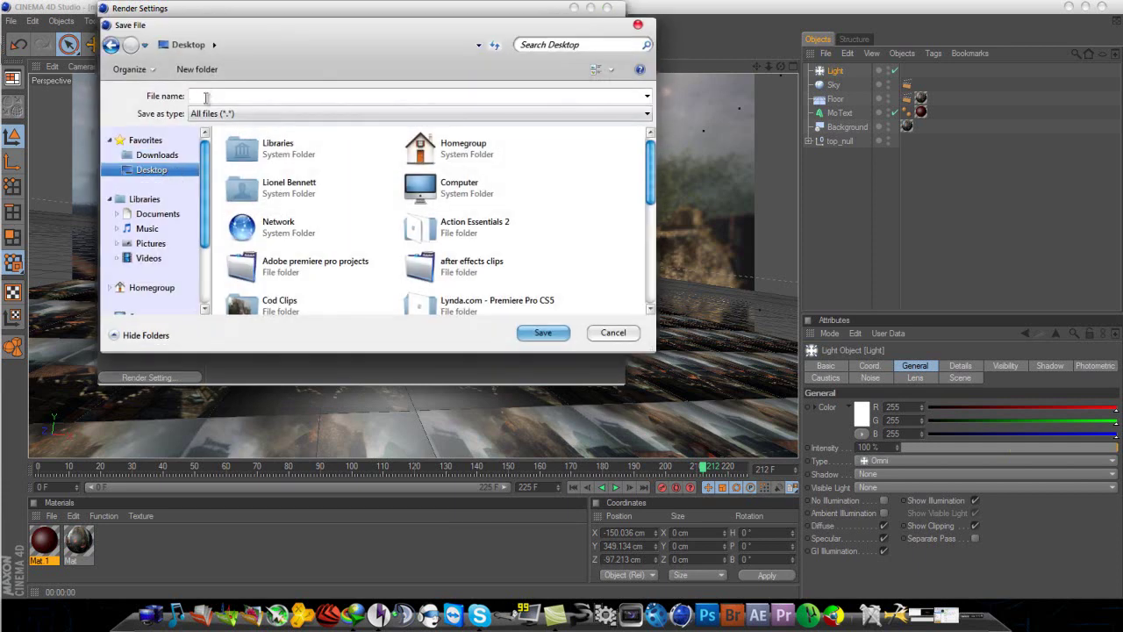
pyautogui.click(208, 98)
pyautogui.write('mot')
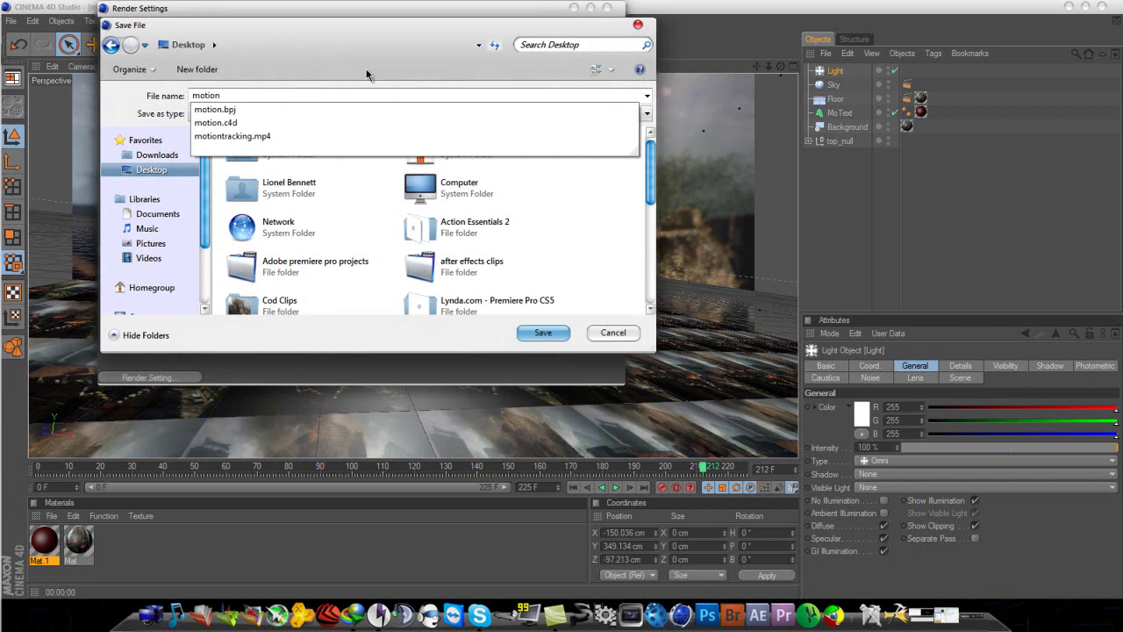
pyautogui.write('ion')
pyautogui.click(543, 331)
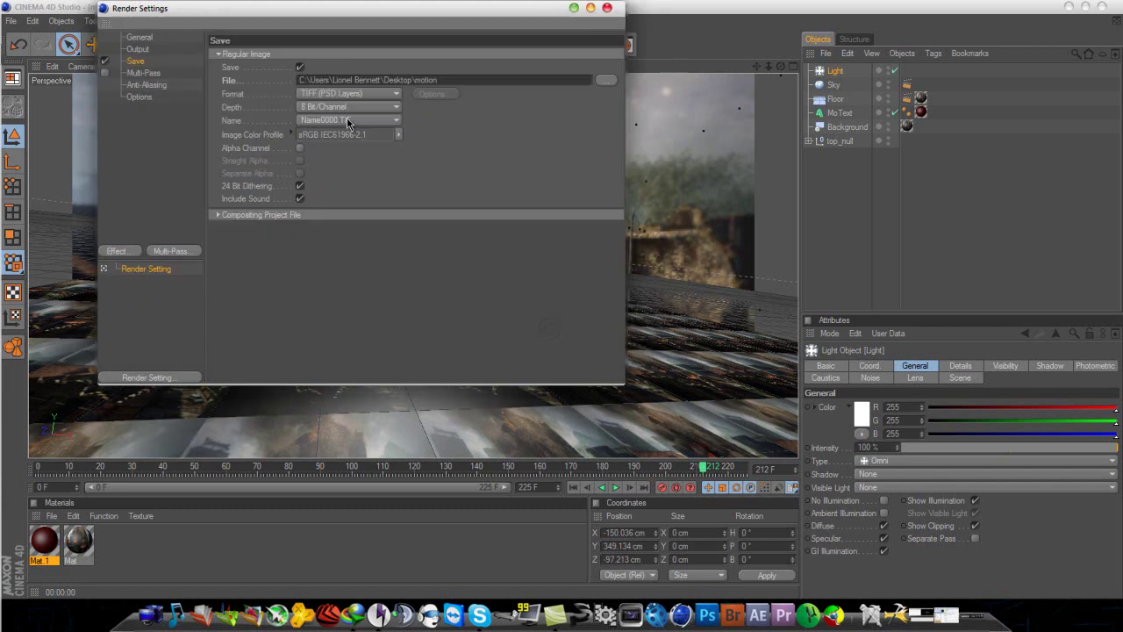
pyautogui.click(351, 94)
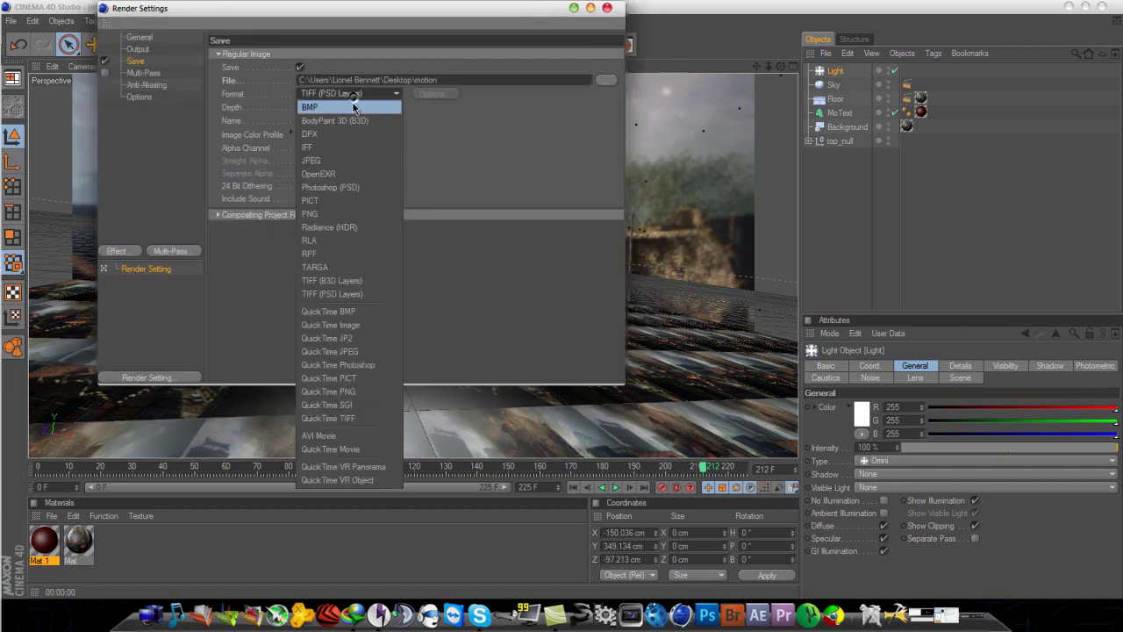
pyautogui.click(344, 436)
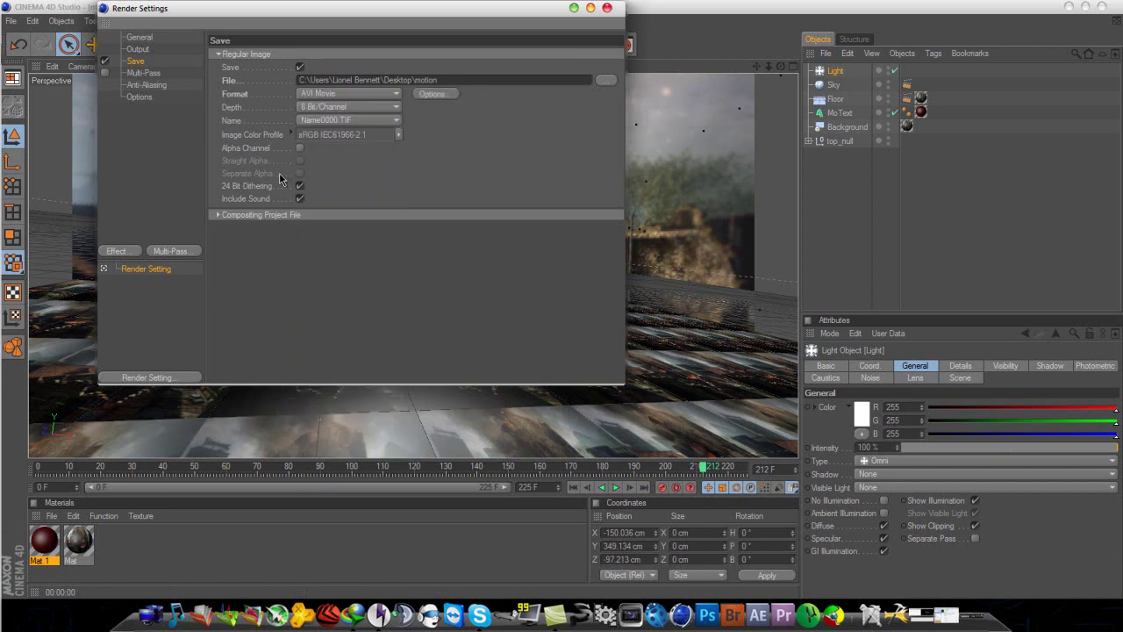
# Step: Set the render anti-aliasing to Best with the Animation filter
pyautogui.click(147, 86)
pyautogui.click(338, 55)
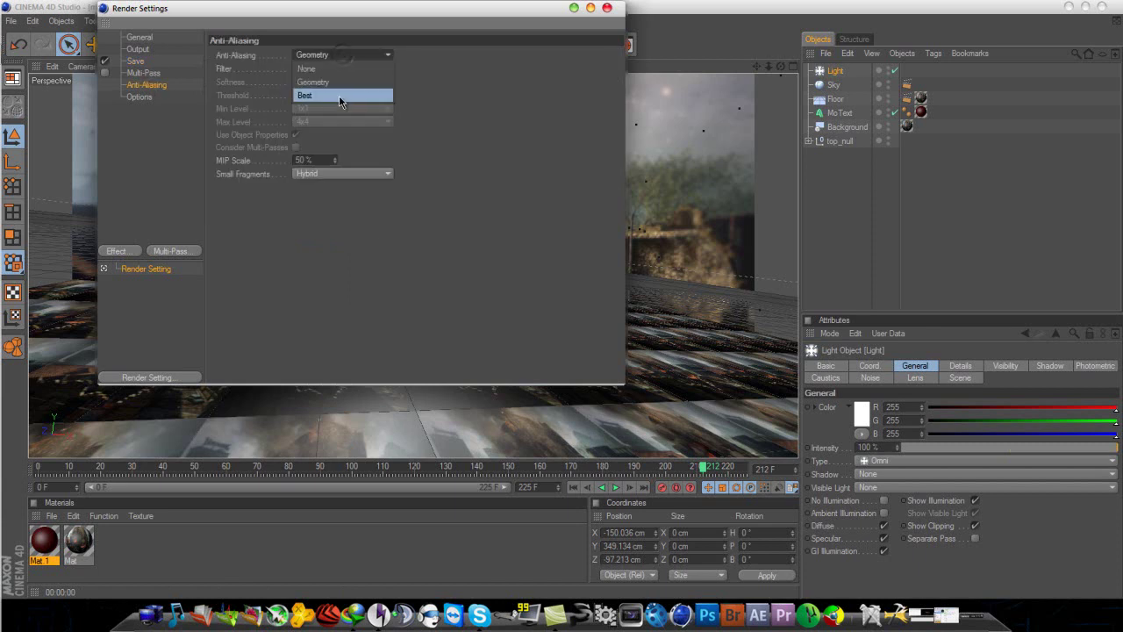
pyautogui.click(342, 93)
pyautogui.click(331, 70)
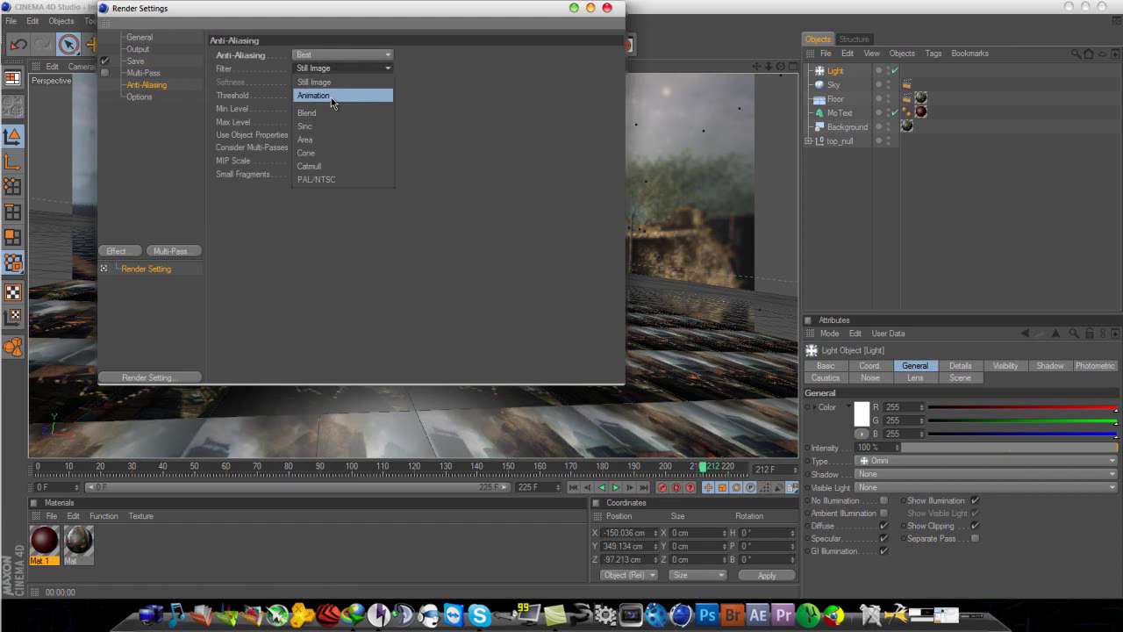
pyautogui.click(331, 97)
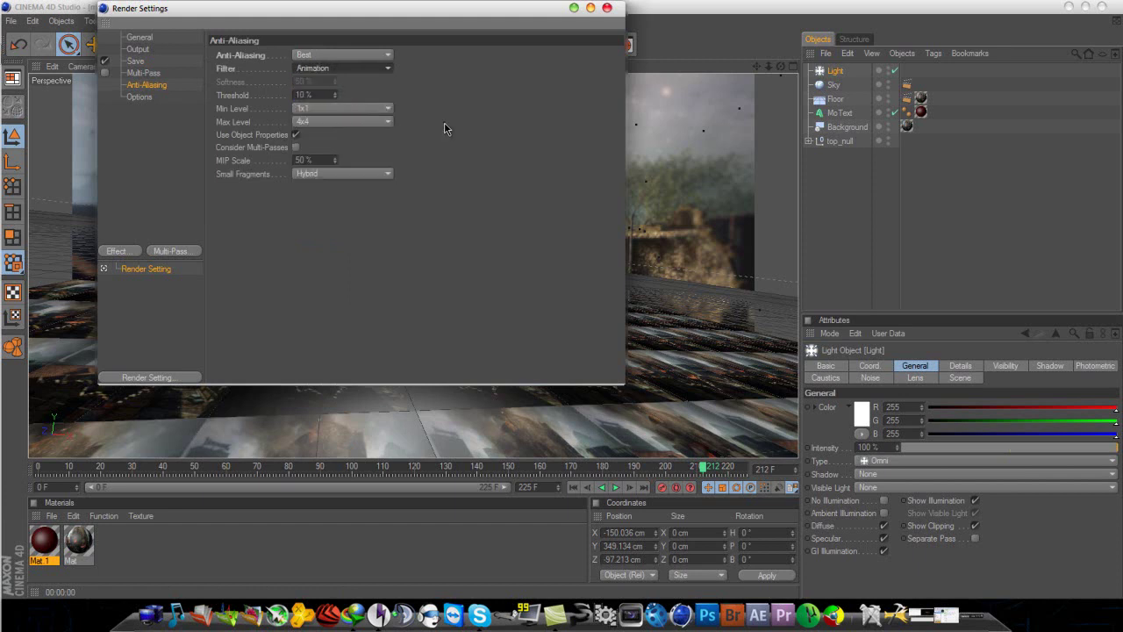
# Step: Render the whole animation to the Picture Viewer and close the viewer once all frames are done
pyautogui.click(608, 9)
pyautogui.click(330, 49)
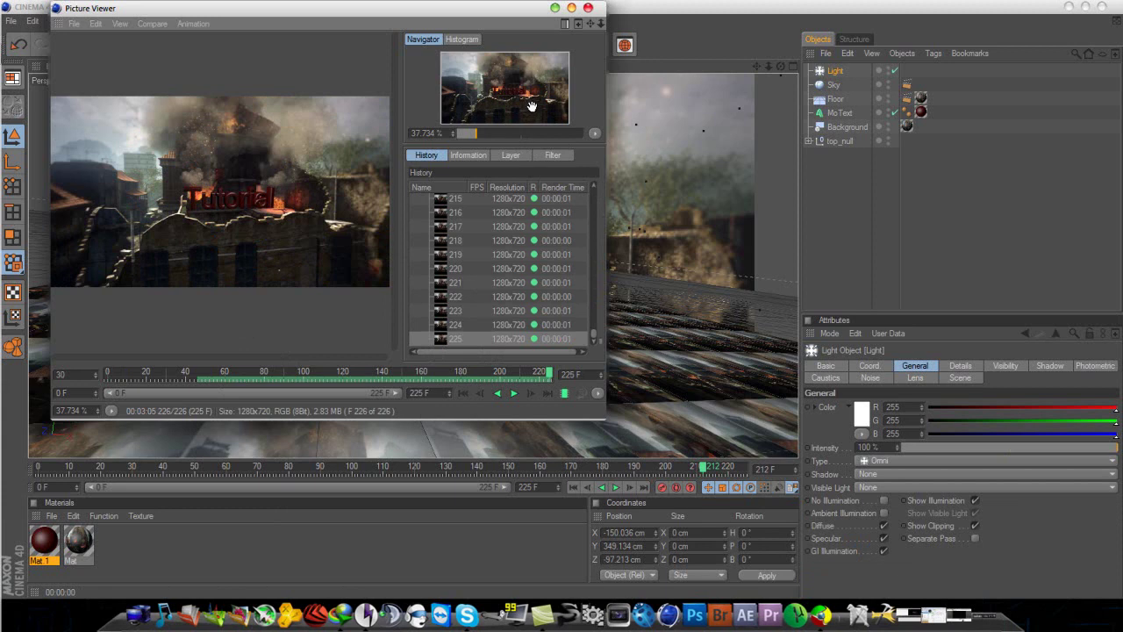
pyautogui.click(587, 8)
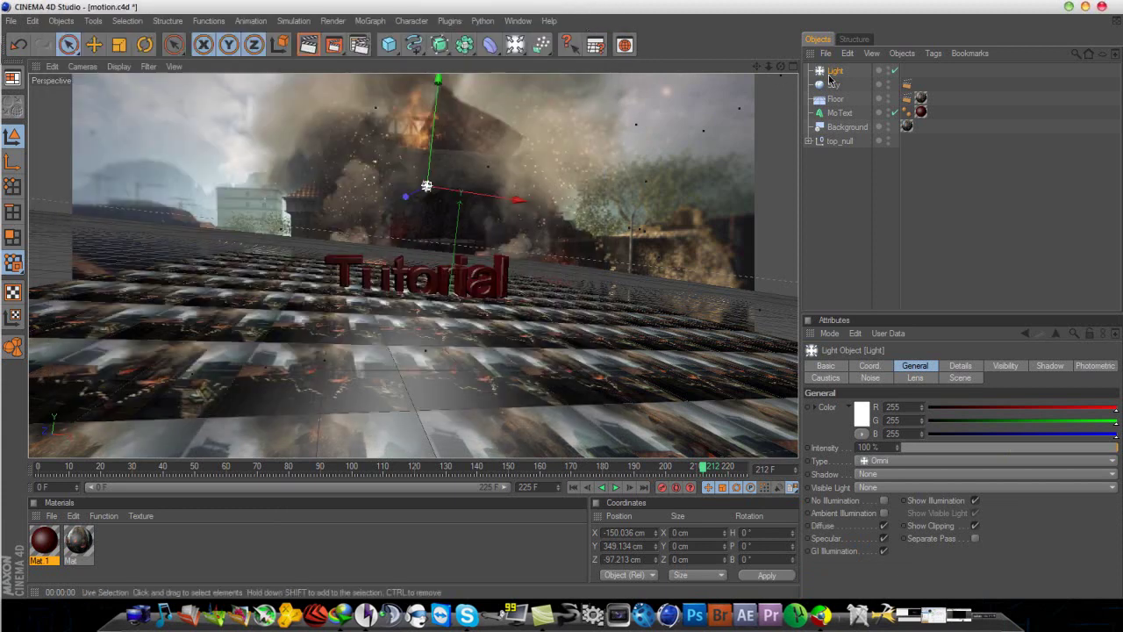
# Step: Quit Cinema 4D without saving the project and place the motion.c4d icon beside motion.bpj on the desktop
pyautogui.click(1103, 8)
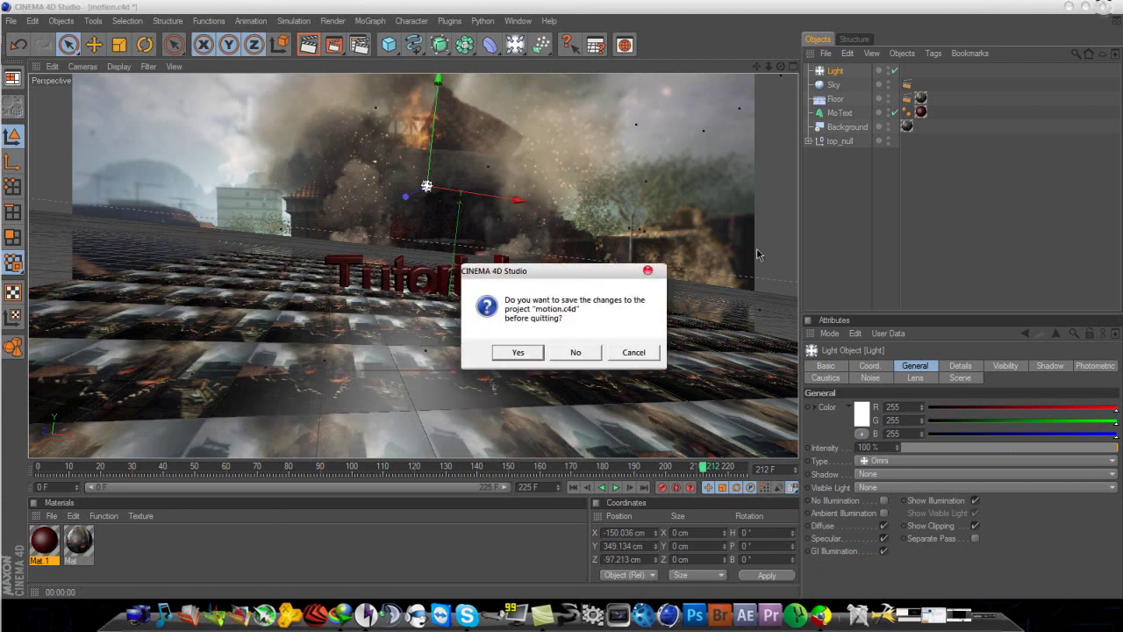
pyautogui.click(588, 354)
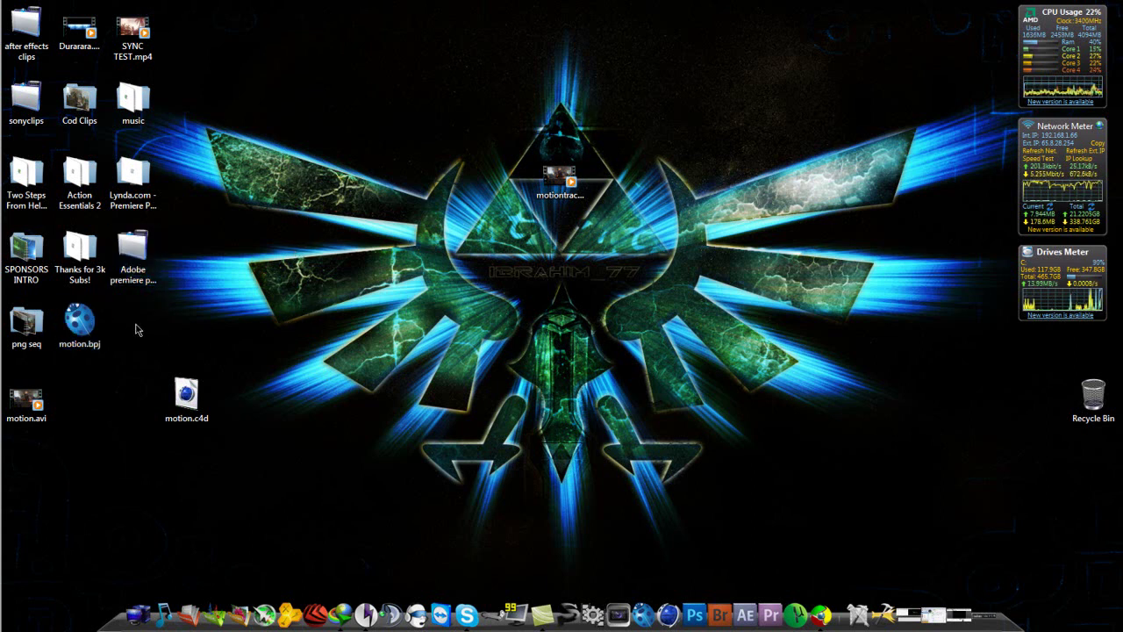
pyautogui.moveTo(186, 395); pyautogui.dragTo(133, 321)
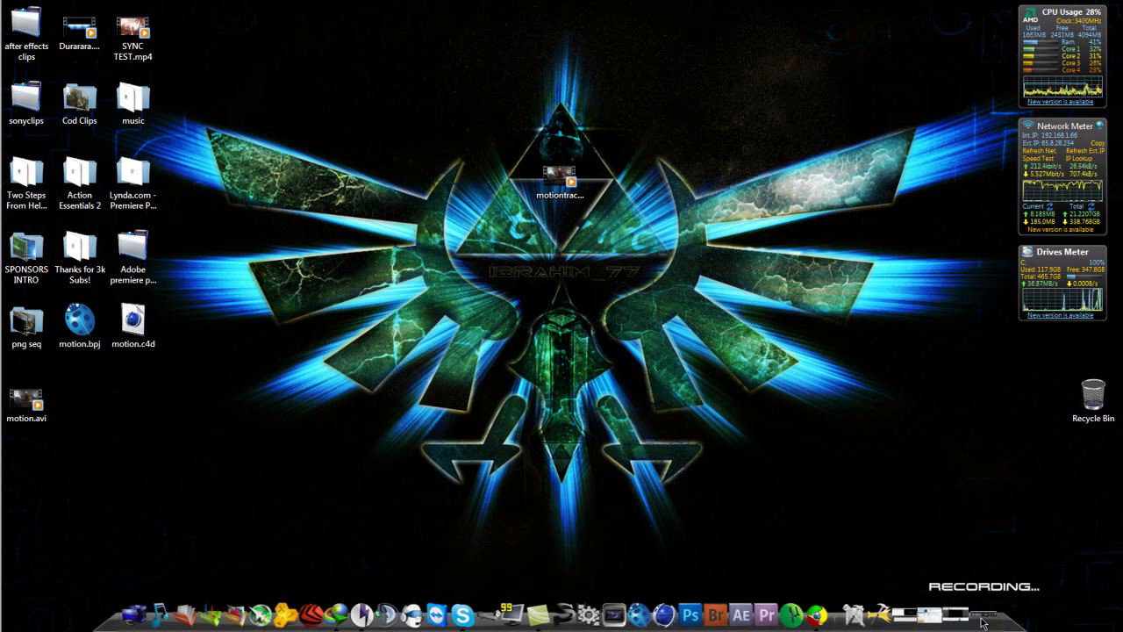
# Step: Launch Adobe After Effects and dismiss its welcome screen
pyautogui.click(741, 614)
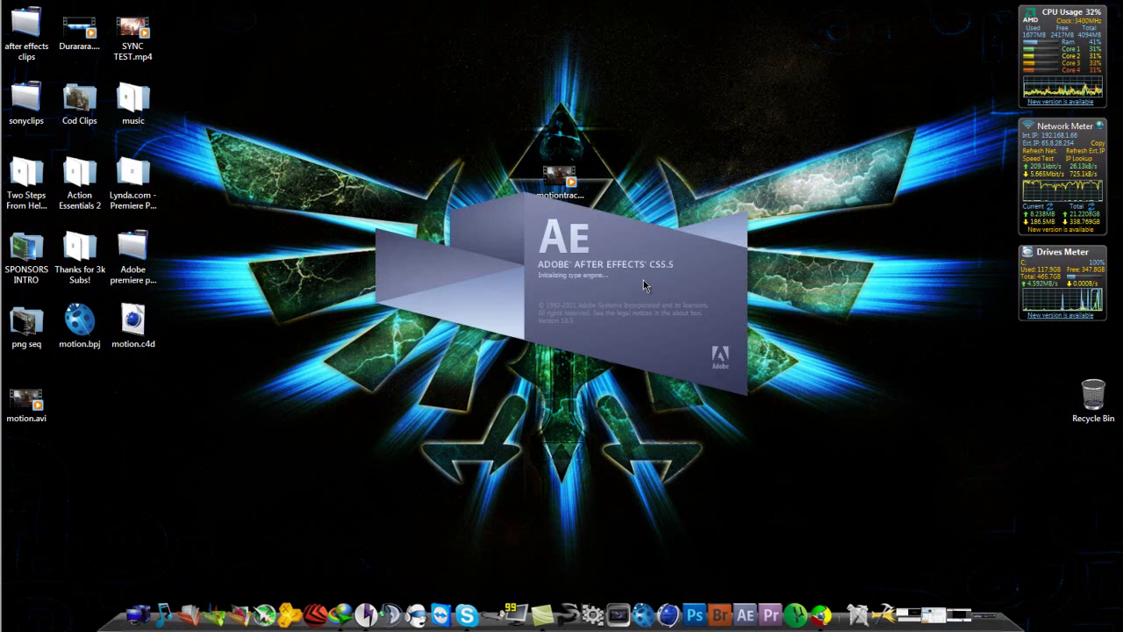
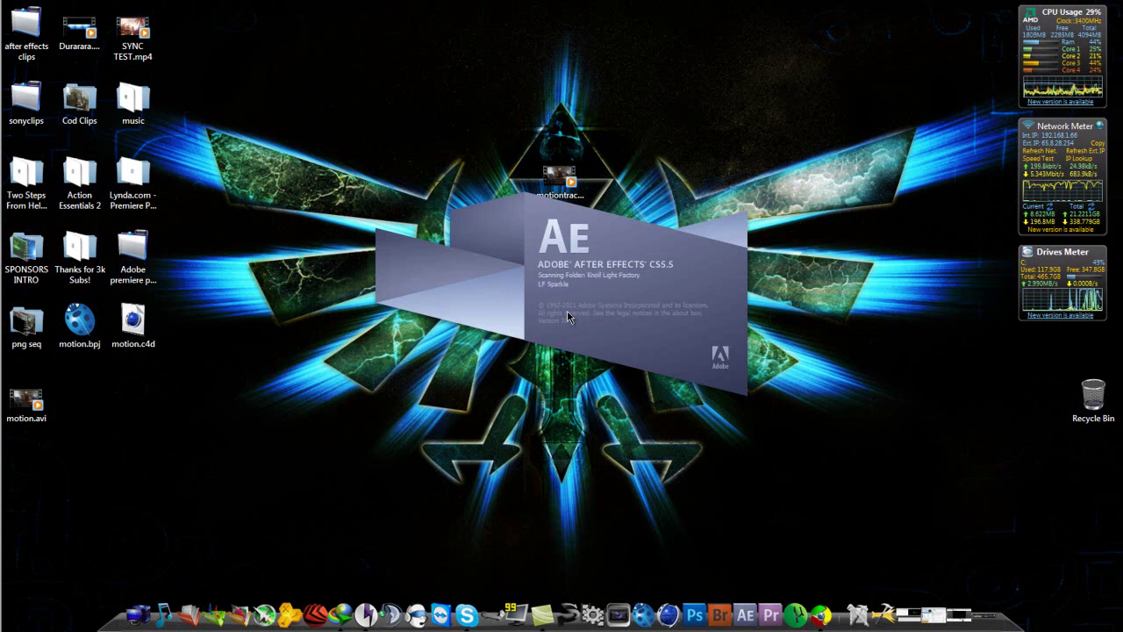
pyautogui.click(682, 358)
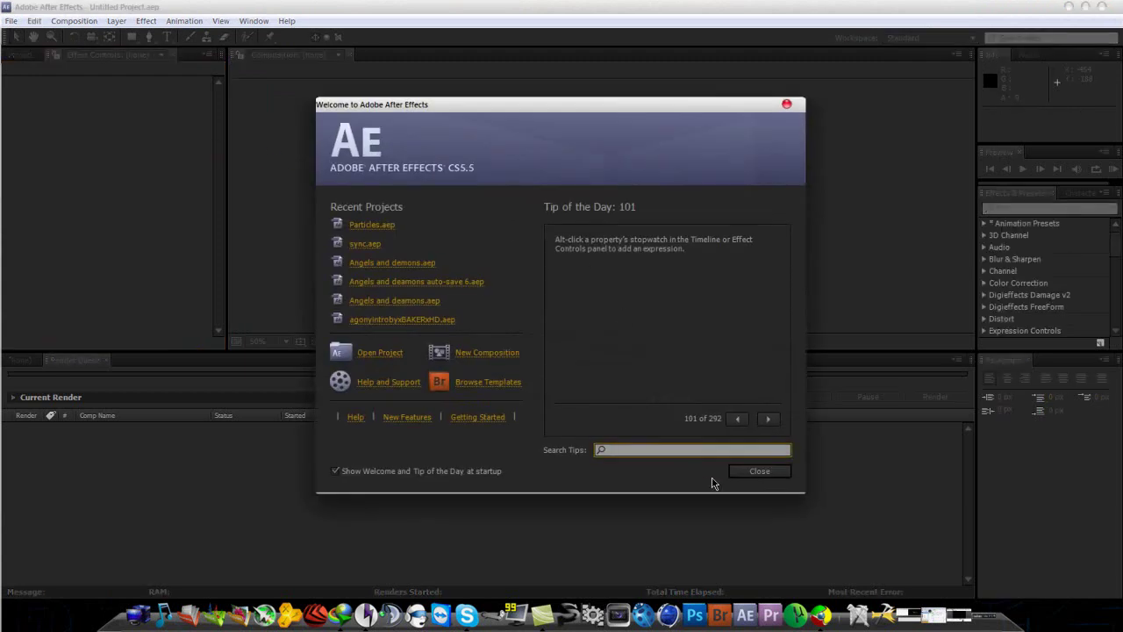
pyautogui.click(760, 473)
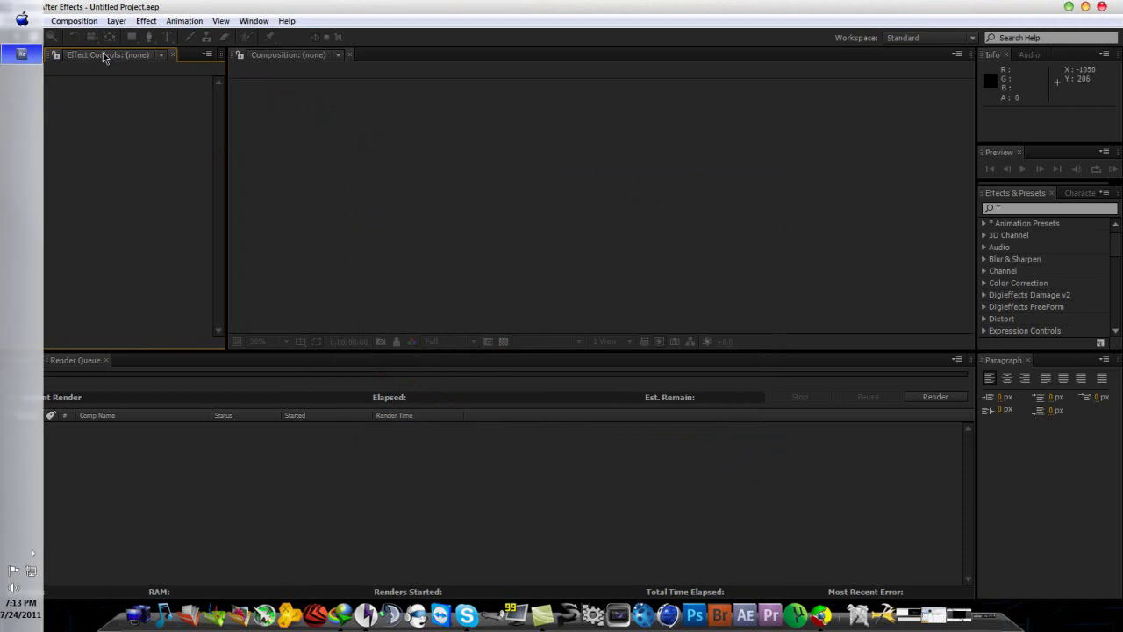
# Step: Import the rendered motion.avi from the Desktop into the project
pyautogui.click(21, 55)
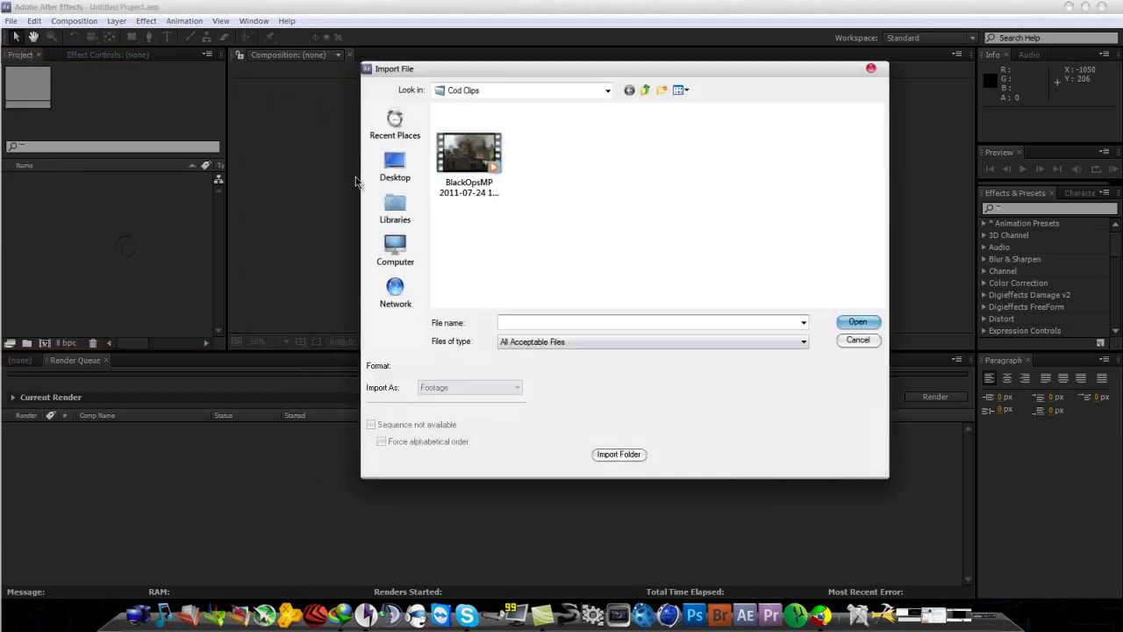
pyautogui.click(395, 165)
pyautogui.click(543, 243)
pyautogui.scroll(-2, 544, 246)
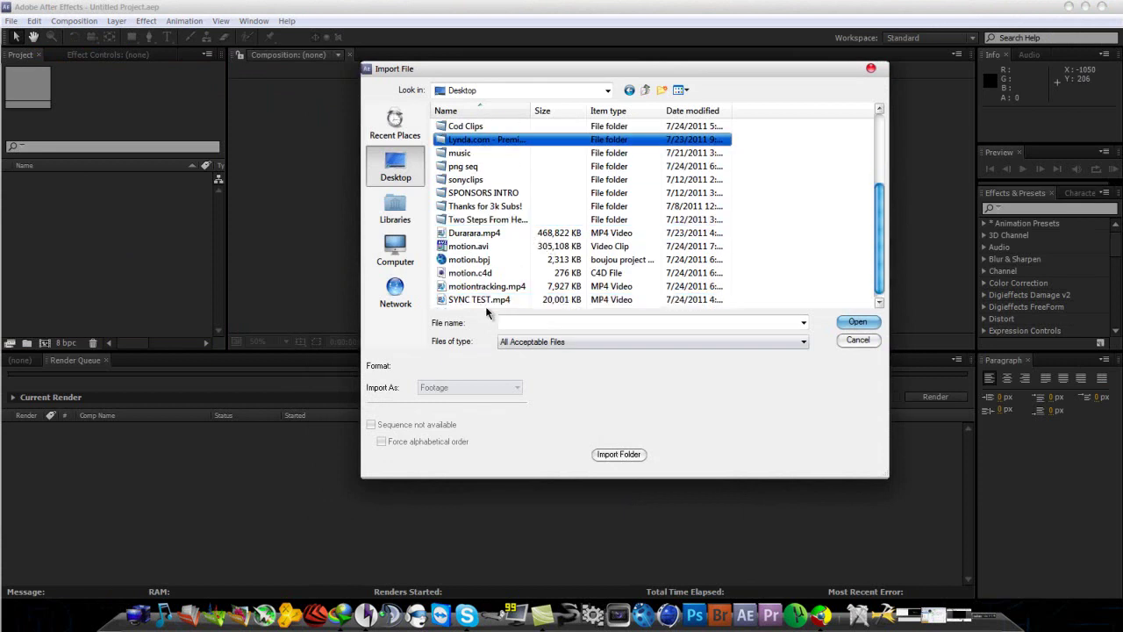
pyautogui.click(487, 273)
pyautogui.doubleClick(467, 246)
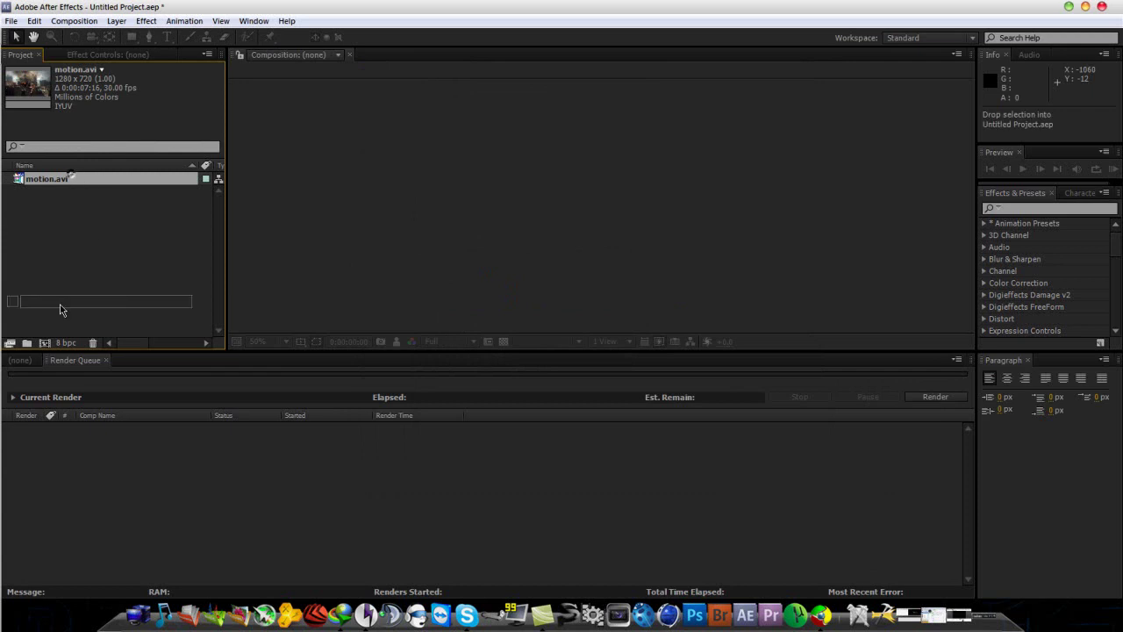
# Step: Create a composition from motion.avi and add an adjustment layer above the clip
pyautogui.click(45, 344)
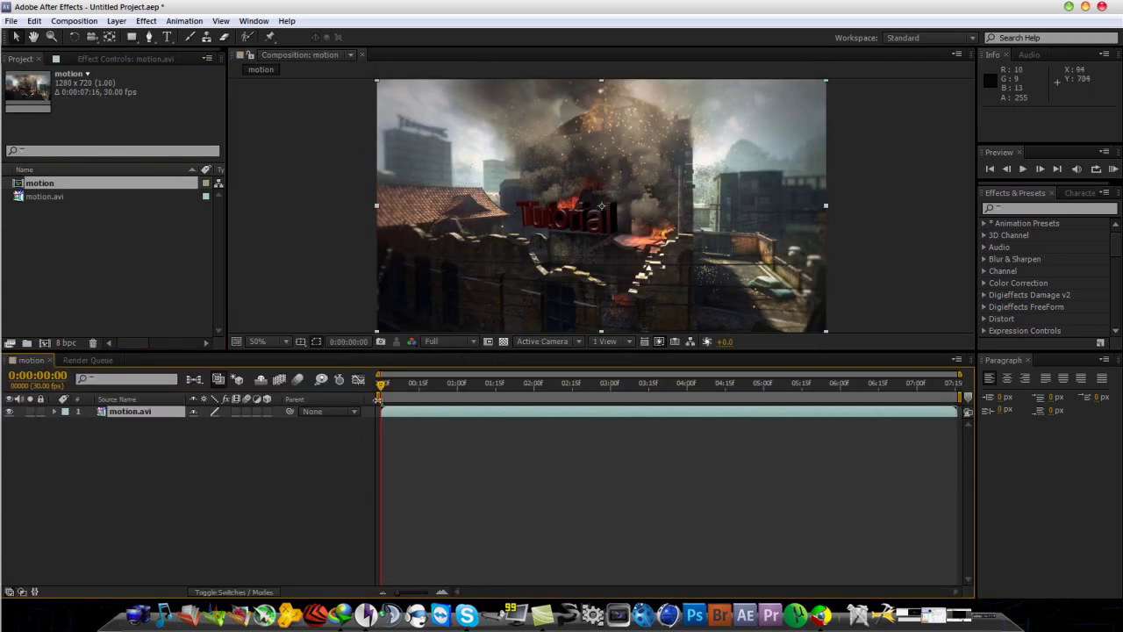
pyautogui.moveTo(385, 386); pyautogui.dragTo(363, 432)
pyautogui.click(112, 22)
pyautogui.moveTo(263, 37)
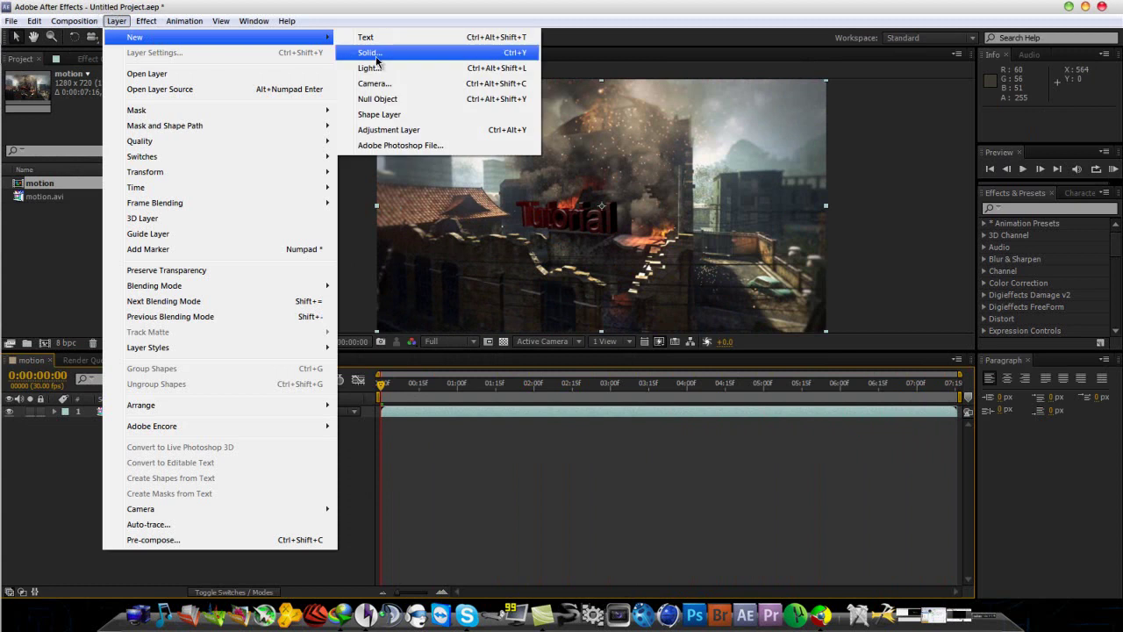
pyautogui.click(405, 132)
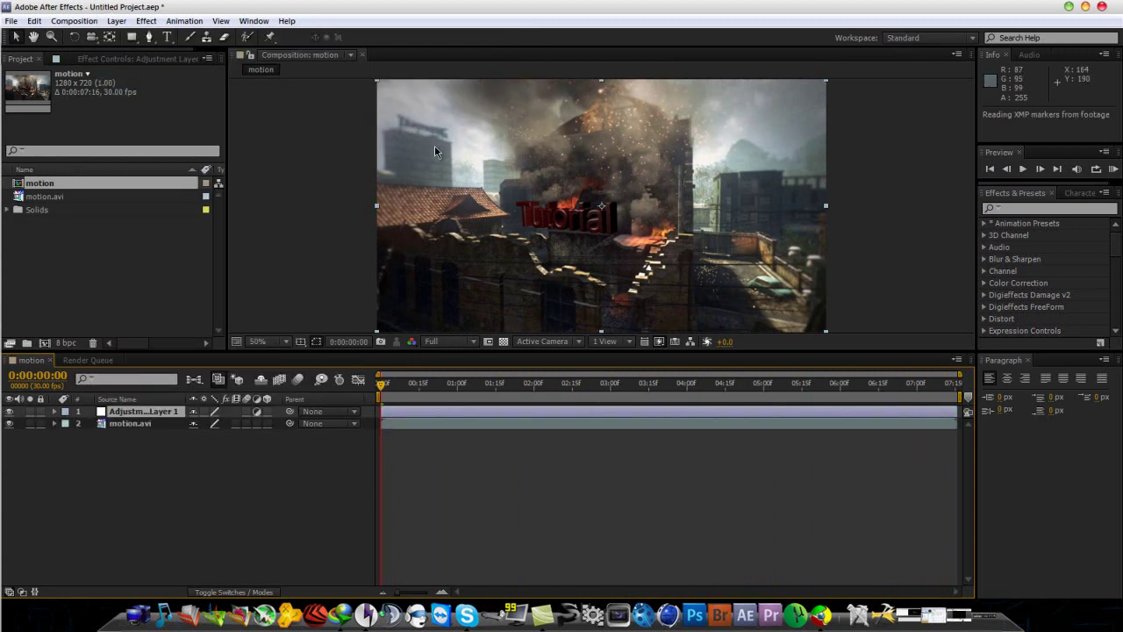
# Step: Apply the Trapcode Particular effect to the adjustment layer
pyautogui.click(147, 21)
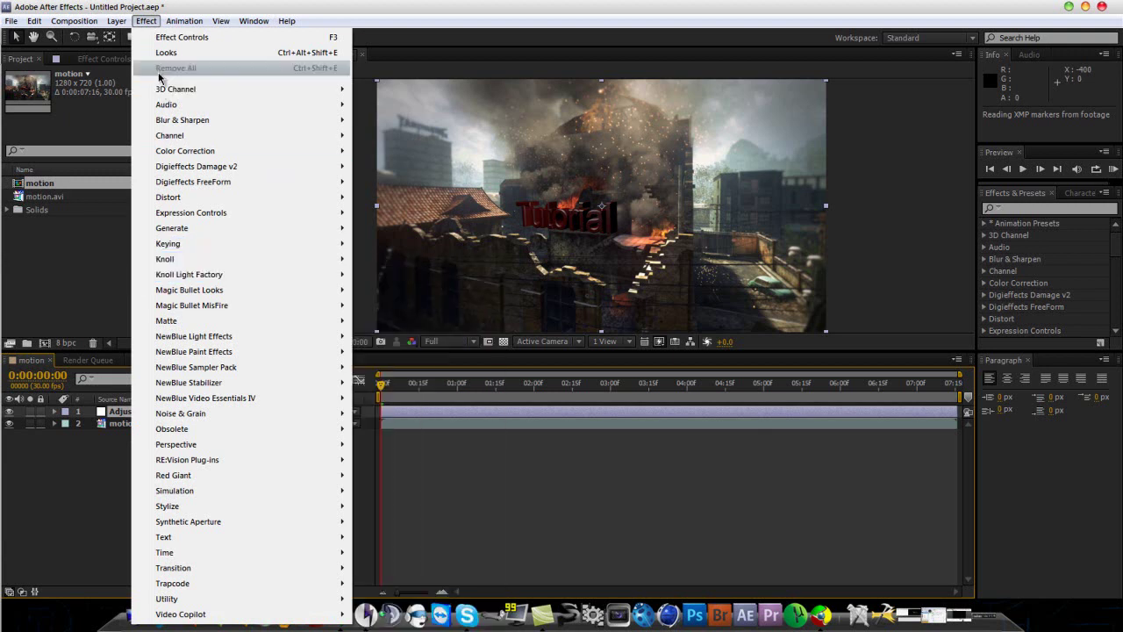
pyautogui.moveTo(246, 333)
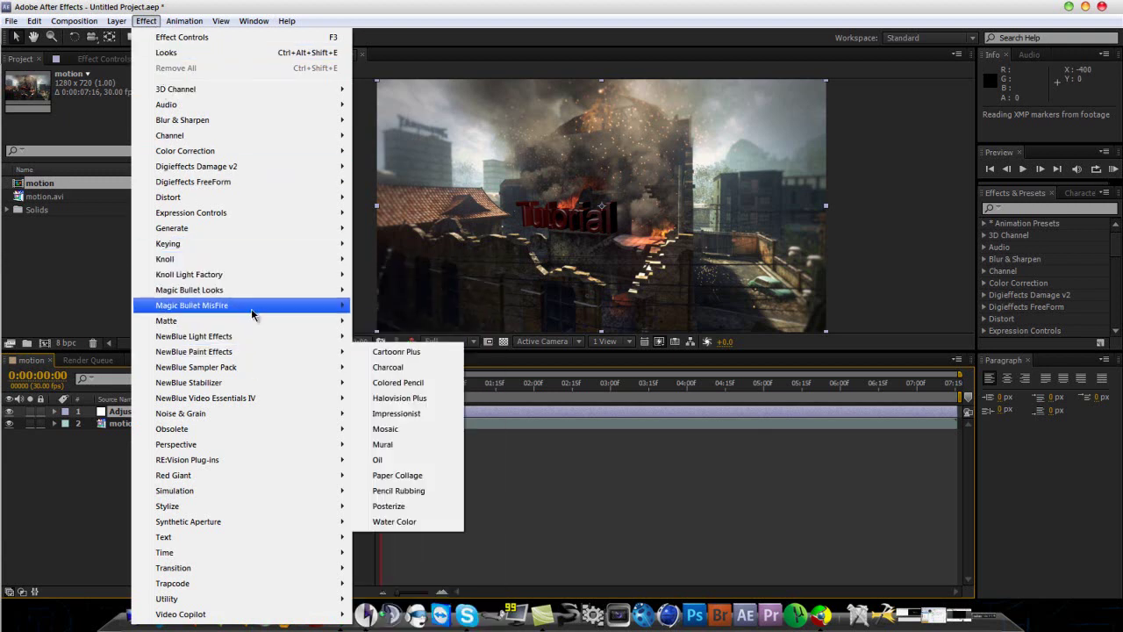
pyautogui.moveTo(277, 505)
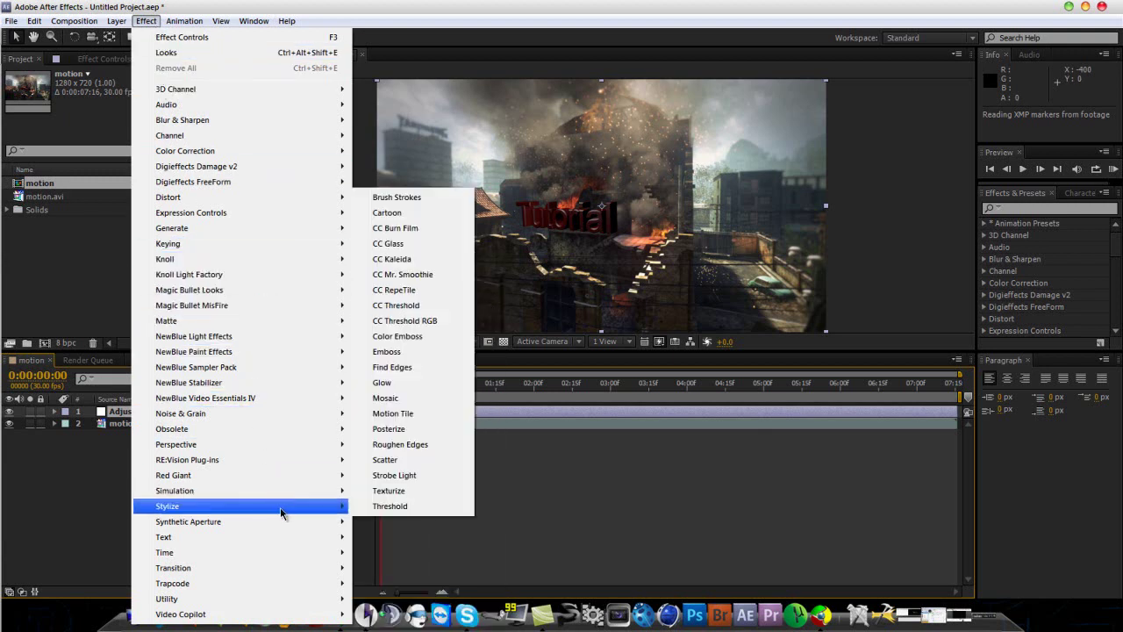
pyautogui.moveTo(289, 582)
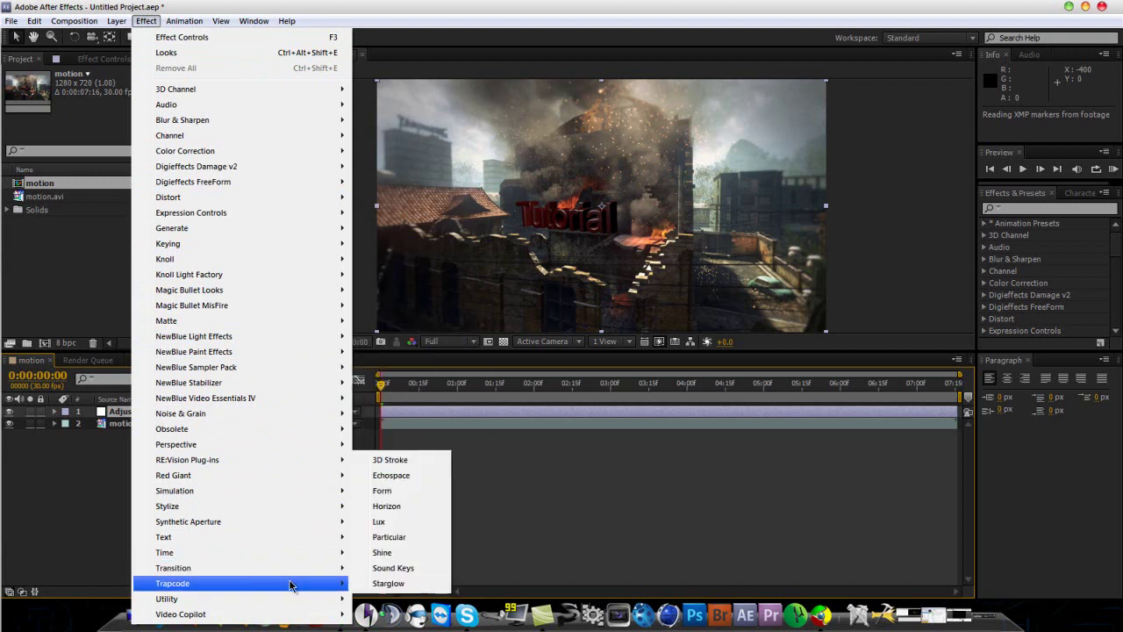
pyautogui.click(397, 540)
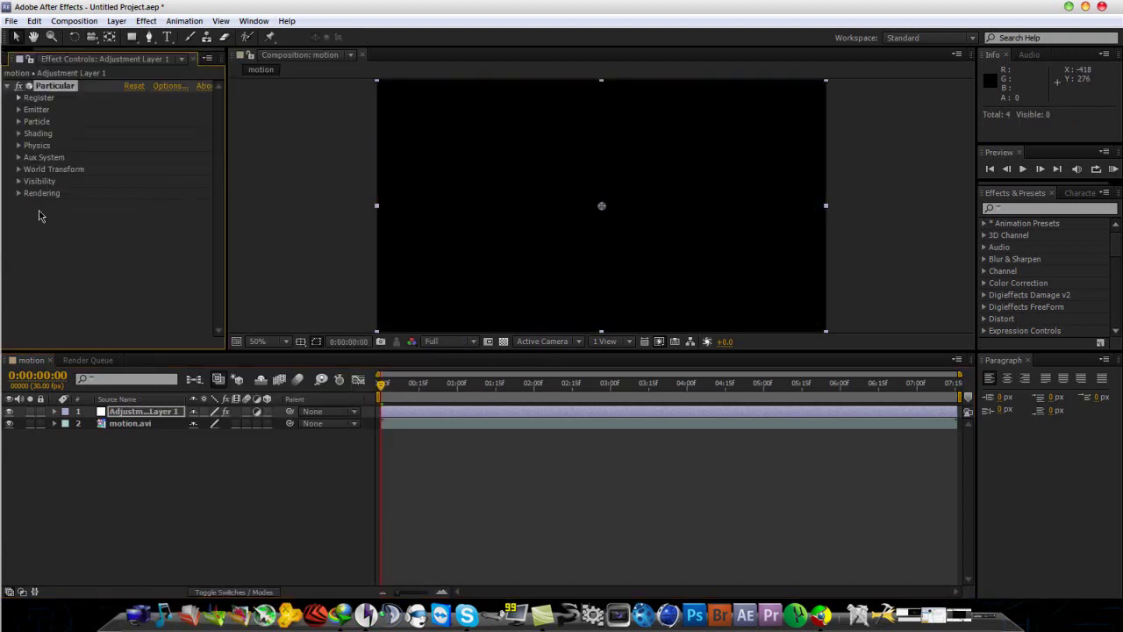
# Step: Set Particular's rendering Transfer Mode to Screen so the footage shows behind the particles
pyautogui.click(19, 194)
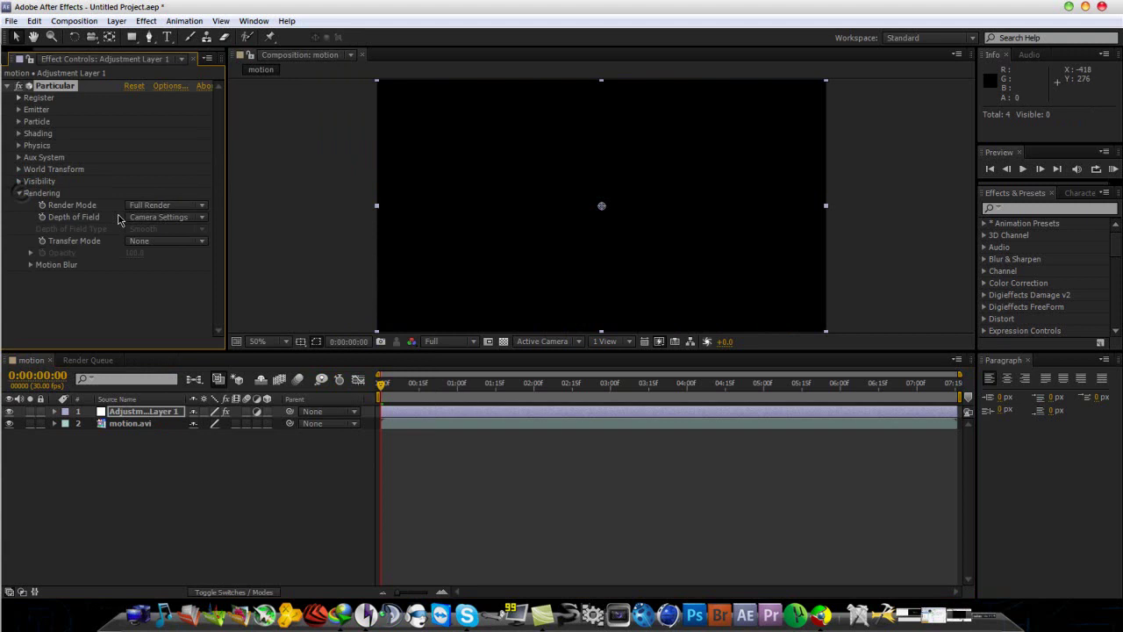
pyautogui.click(162, 244)
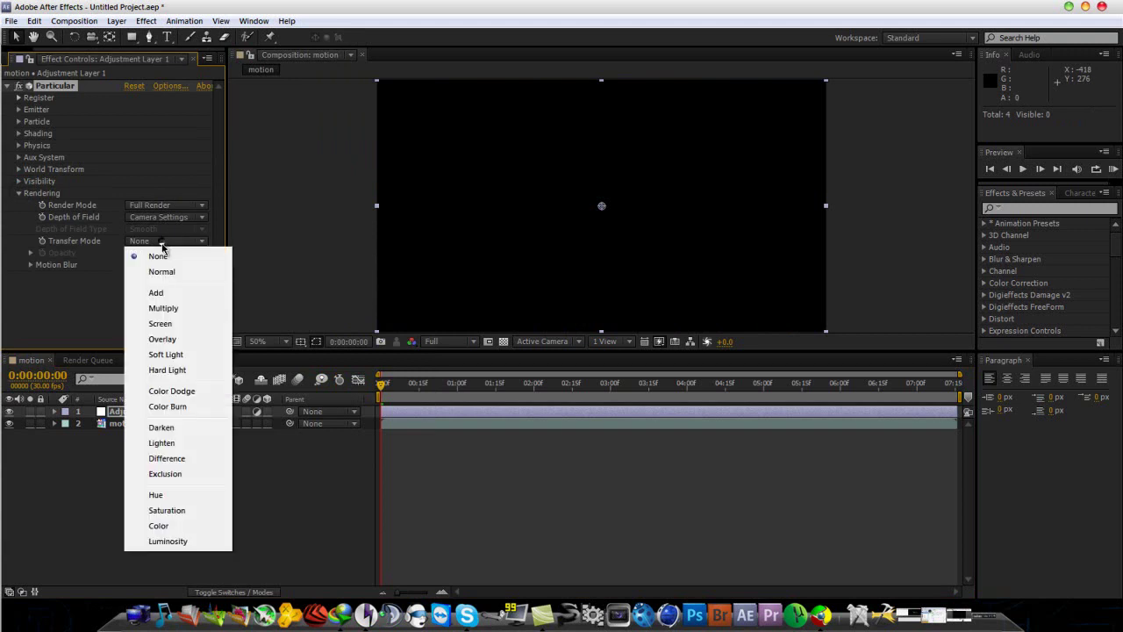
pyautogui.click(169, 330)
pyautogui.click(19, 193)
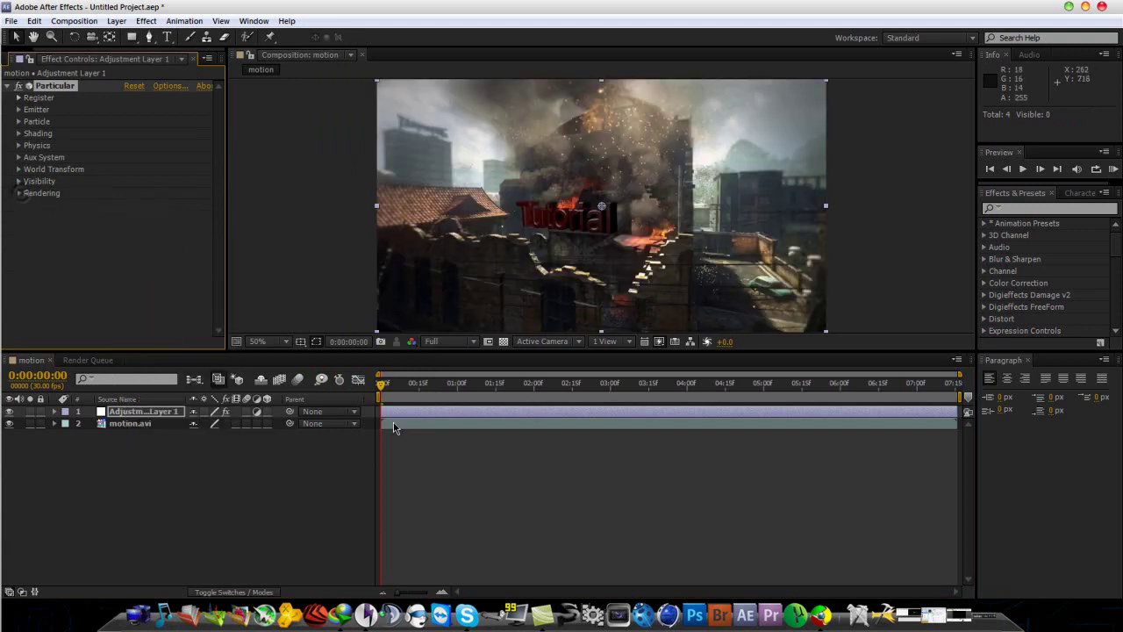
# Step: At 0:00:03:13, move the particle emitter to about 636, 726 at the frame's lower edge and extend the adjustment layer to the composition's end
pyautogui.moveTo(381, 390); pyautogui.dragTo(644, 386)
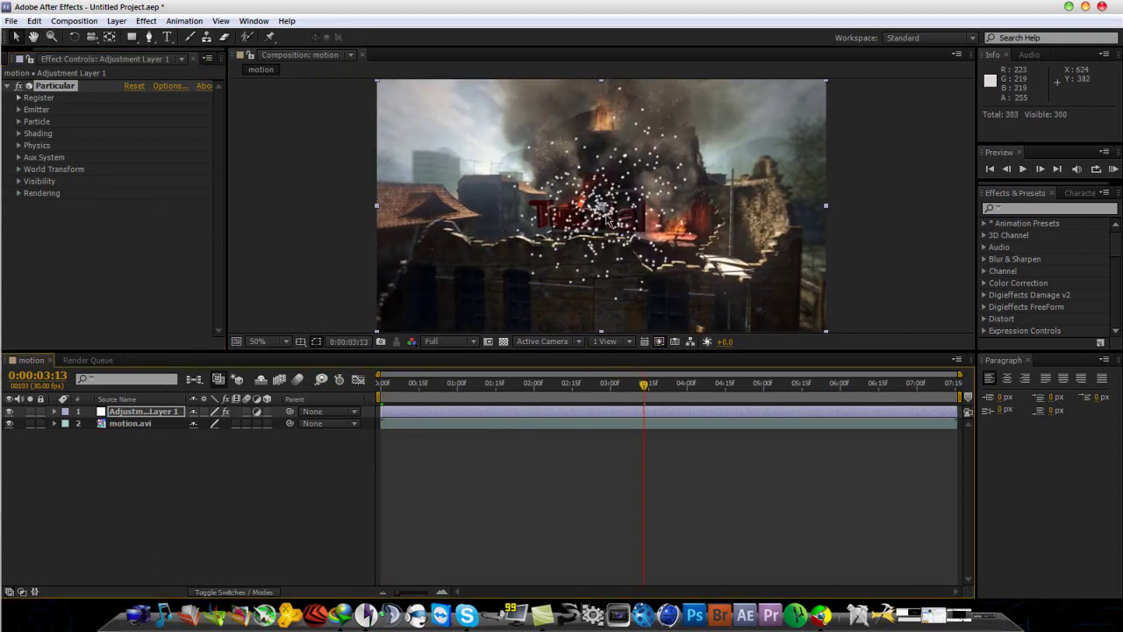
pyautogui.moveTo(604, 208); pyautogui.dragTo(603, 336)
pyautogui.moveTo(382, 411)
pyautogui.mouseDown()
pyautogui.moveTo(643, 415)
pyautogui.moveTo(392, 411)
pyautogui.moveTo(397, 421)
pyautogui.mouseUp()
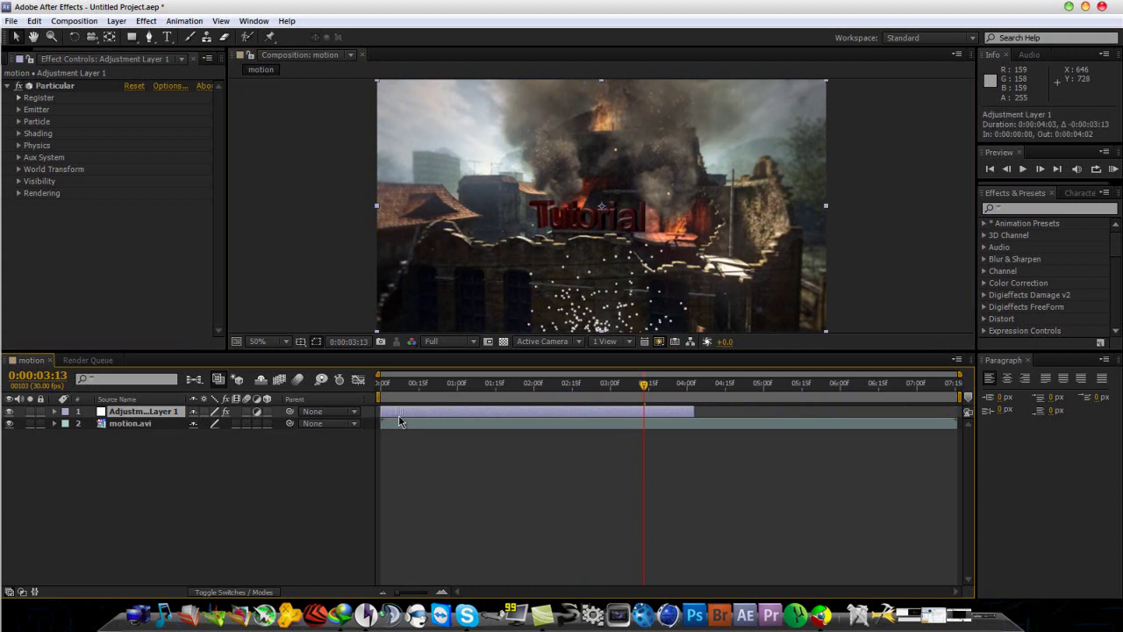
pyautogui.moveTo(697, 413); pyautogui.dragTo(960, 414)
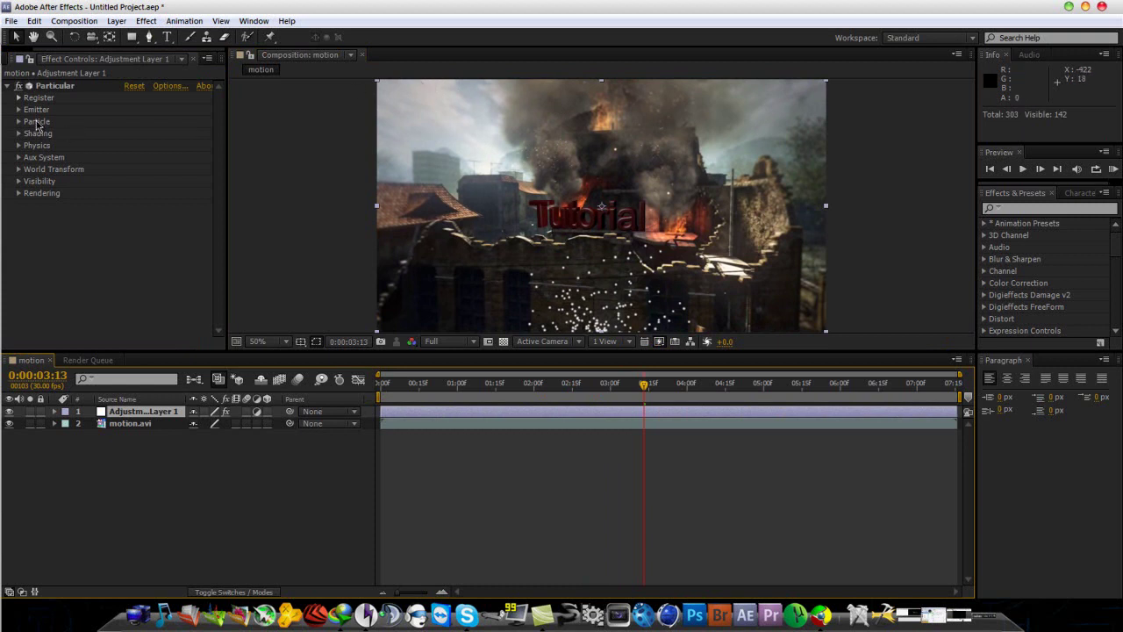
# Step: Set the Particular emitter to 20 particles per second and its emitter type to Box
pyautogui.click(18, 109)
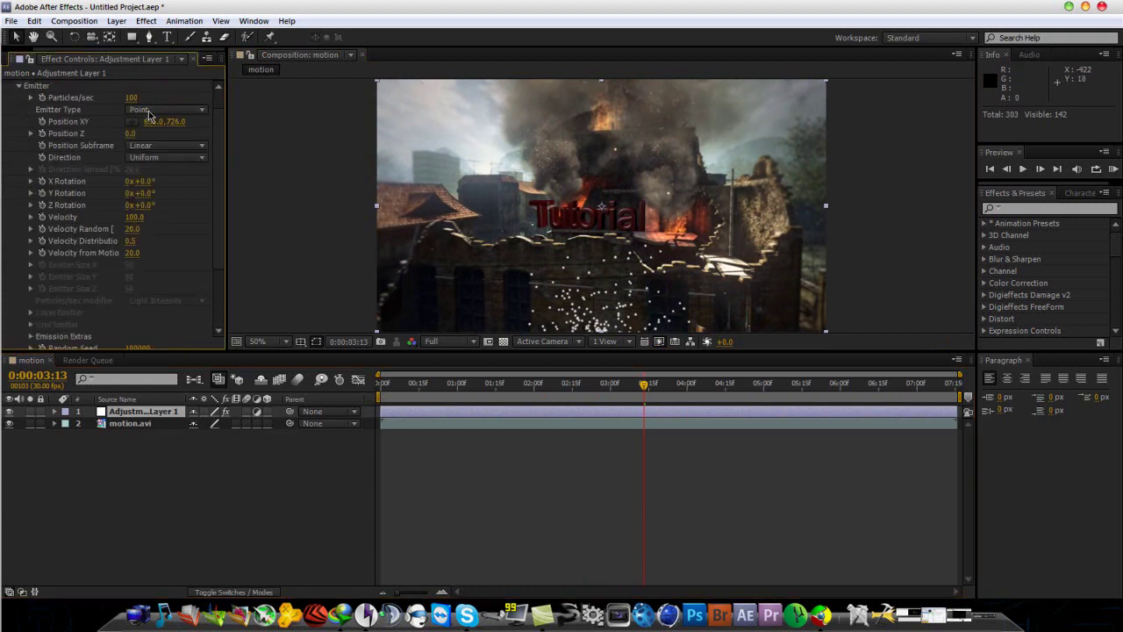
pyautogui.write('2')
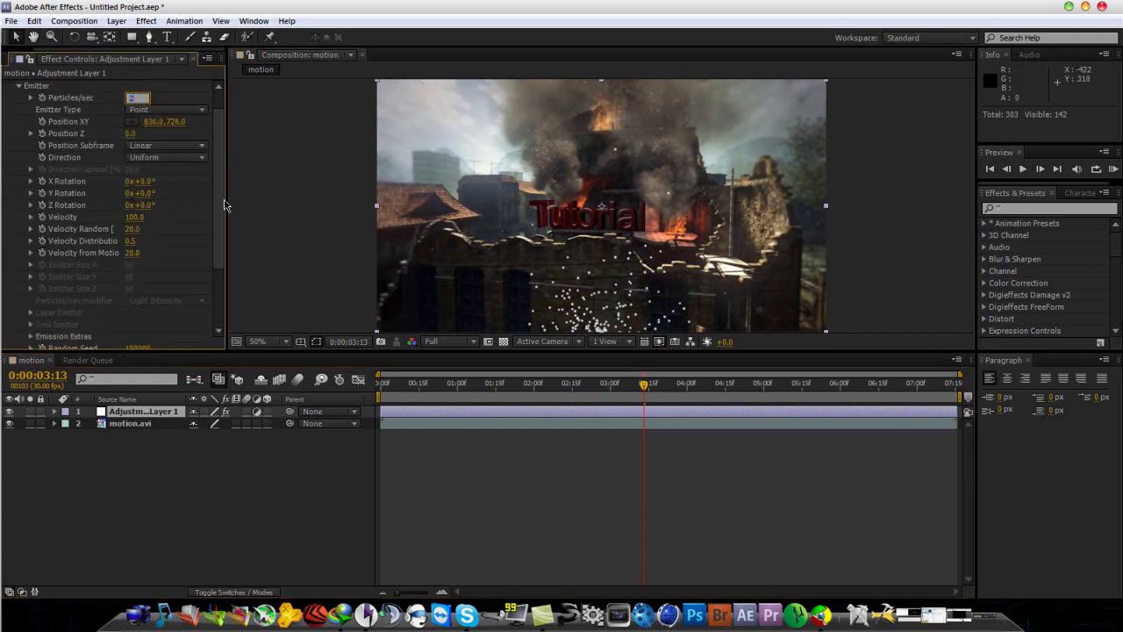
pyautogui.press('Return')
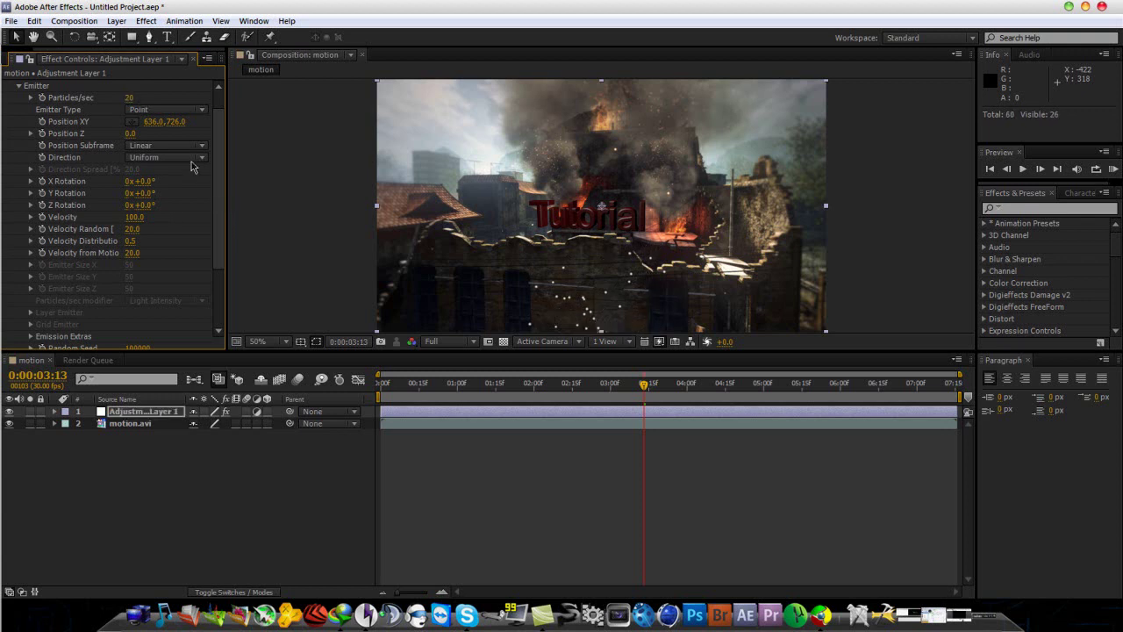
pyautogui.click(143, 113)
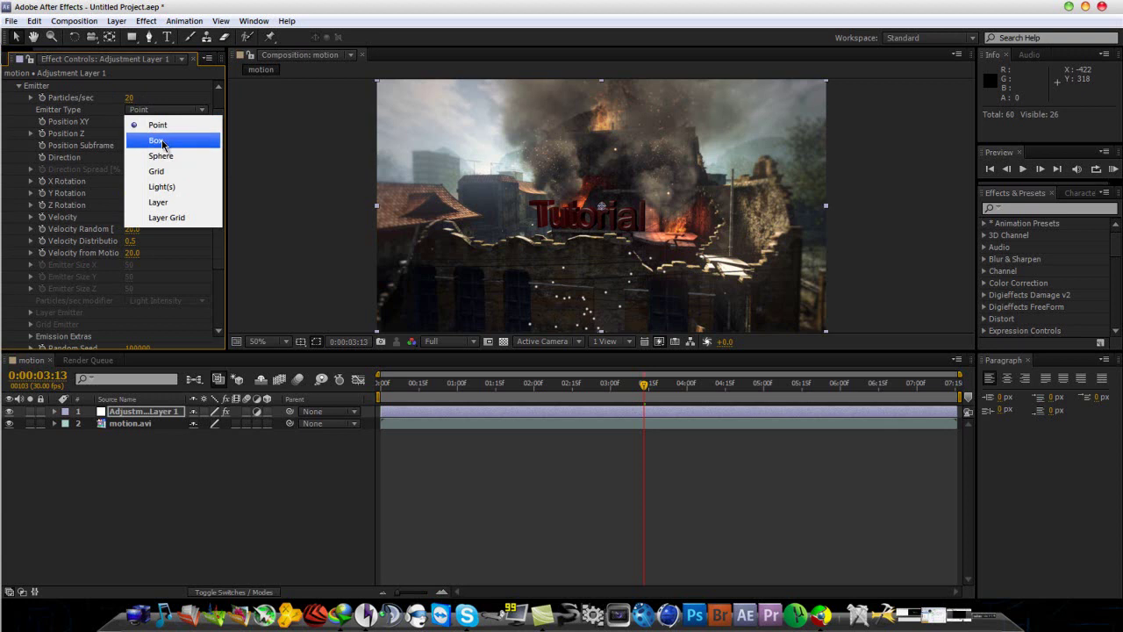
pyautogui.click(162, 143)
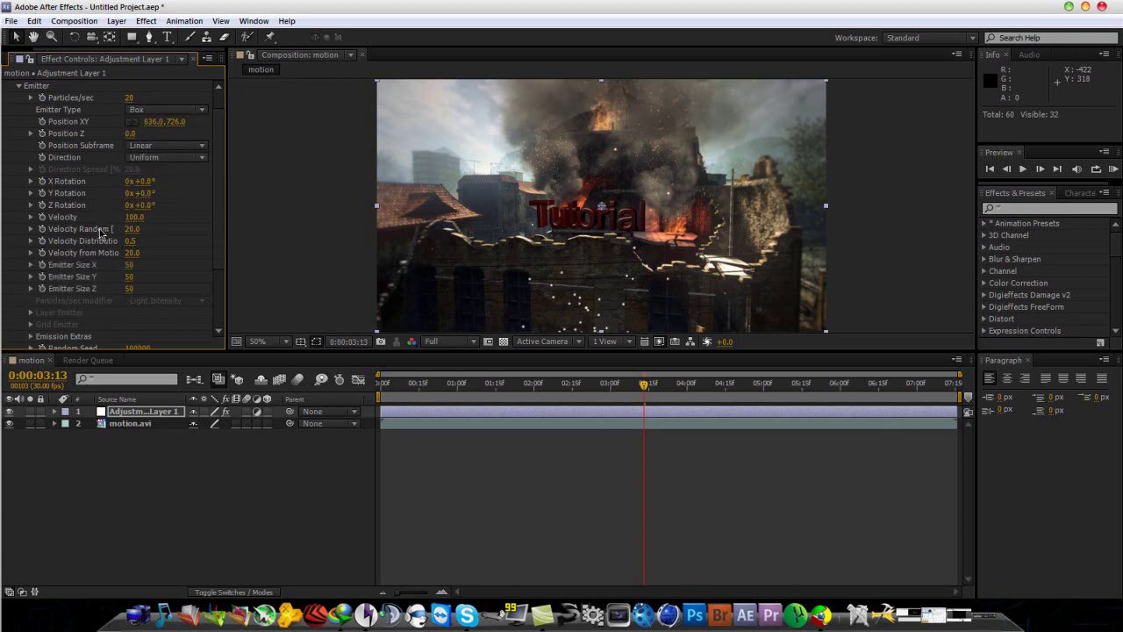
# Step: Set the box emitter's size to 1200 in X, 500 in Y and 350 in Z
pyautogui.click(128, 265)
pyautogui.press('Return')
pyautogui.click(129, 277)
pyautogui.write('500')
pyautogui.press('Return')
pyautogui.click(128, 289)
pyautogui.write('350')
pyautogui.press('Return')
pyautogui.scroll(-1, 96, 246)
pyautogui.scroll(1, 79, 223)
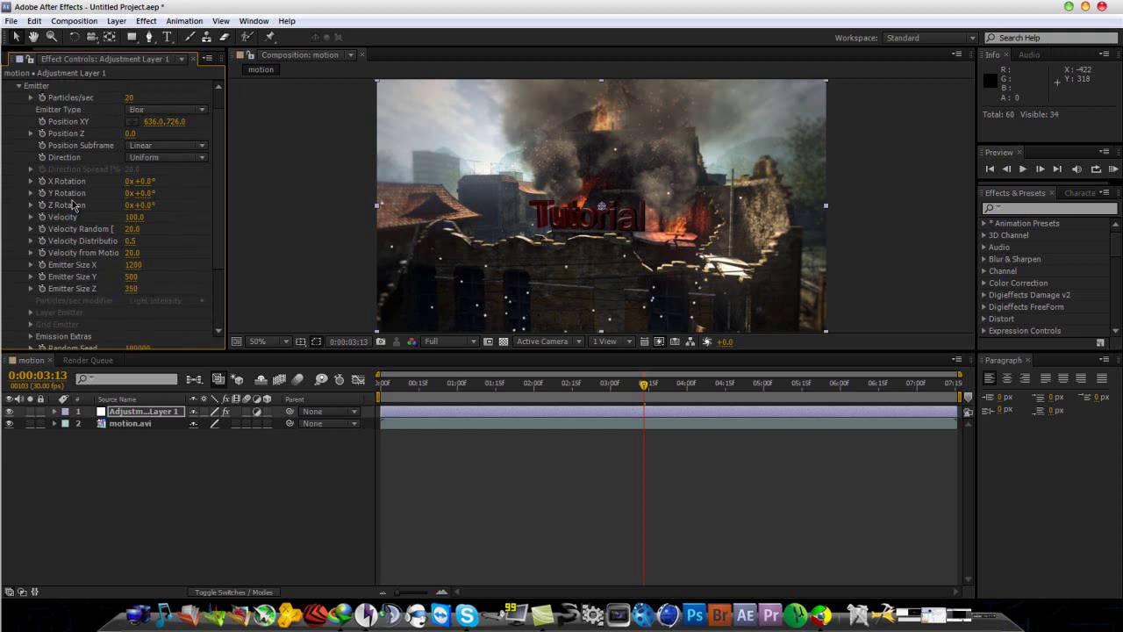
# Step: Set Particular's particle life to 8 seconds with a life randomness of 15%
pyautogui.click(20, 87)
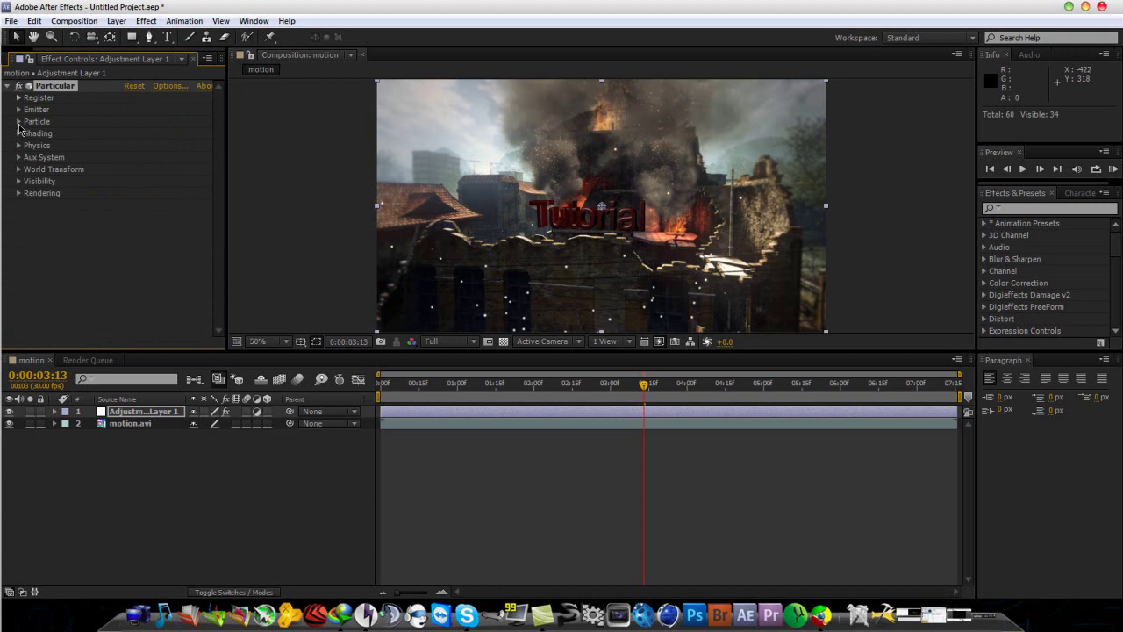
pyautogui.click(19, 122)
pyautogui.click(131, 116)
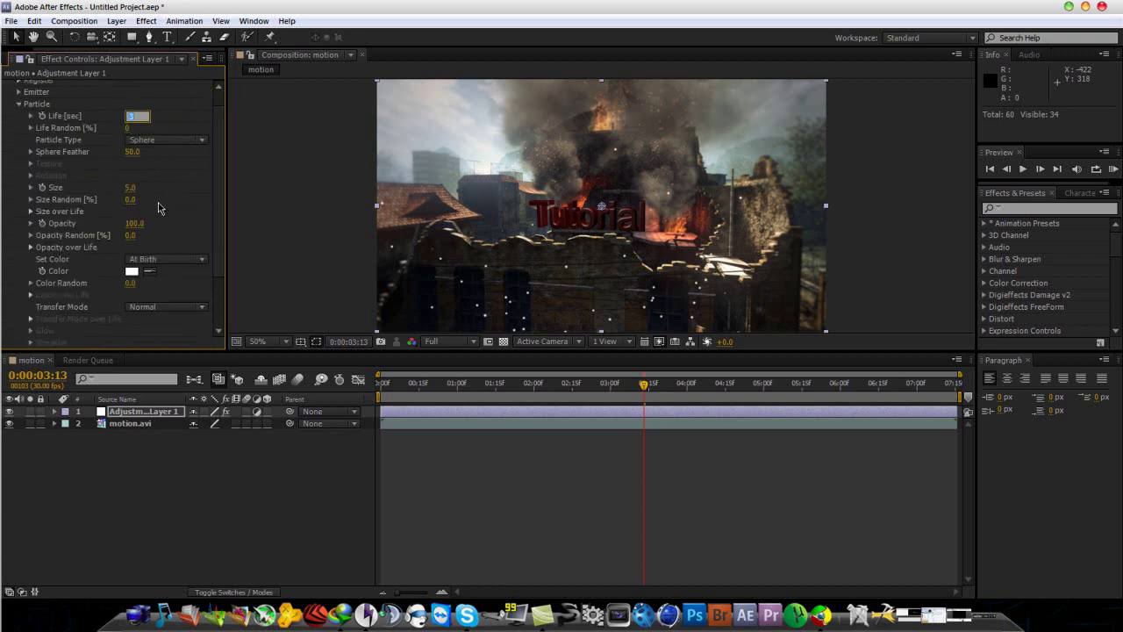
pyautogui.press('Return')
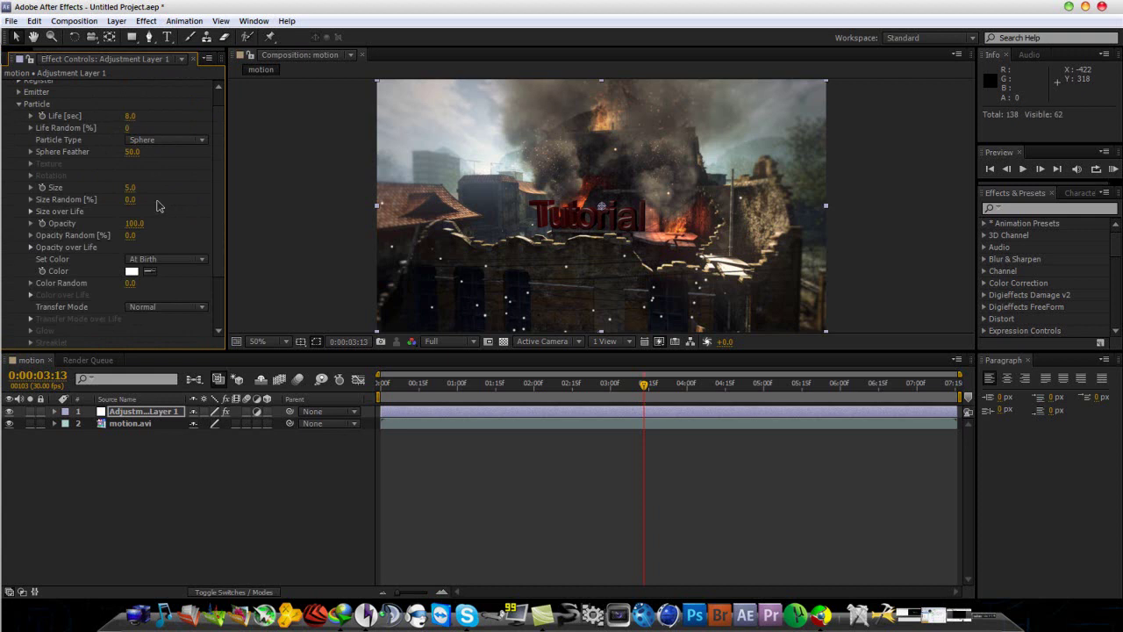
pyautogui.click(127, 127)
pyautogui.press('Return')
# Step: Set the size of Particular's sphere particles to 1.5
pyautogui.click(131, 187)
pyautogui.write('1.5')
pyautogui.press('Return')
pyautogui.click(131, 186)
pyautogui.press('Return')
pyautogui.click(130, 188)
pyautogui.press('Return')
pyautogui.scroll(-2, 149, 252)
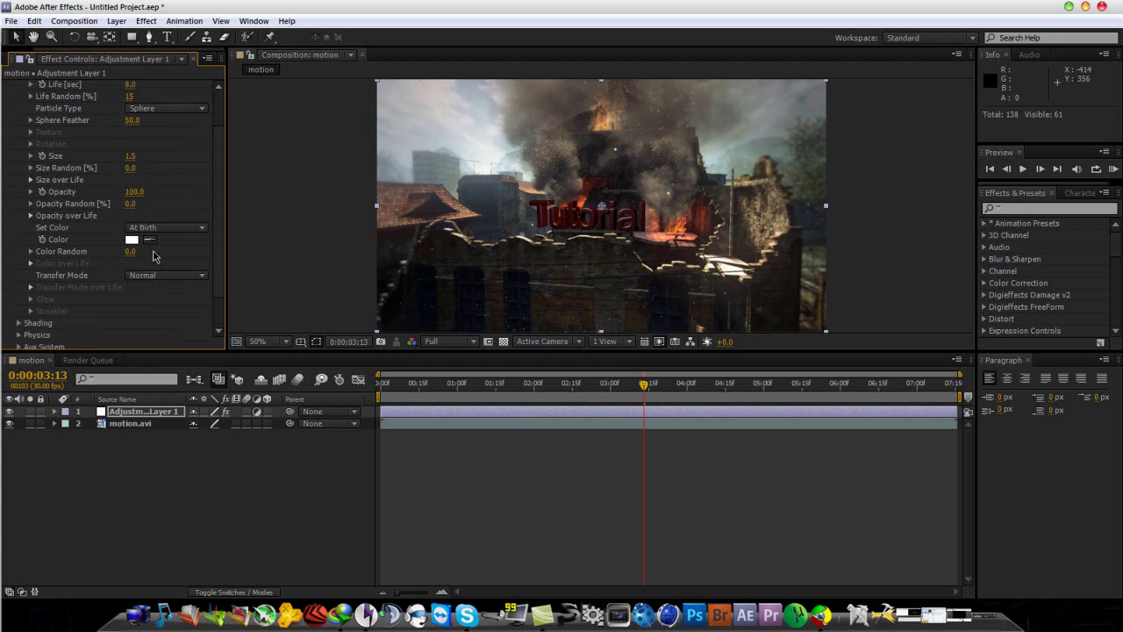
pyautogui.scroll(-4, 152, 255)
pyautogui.scroll(6, 154, 253)
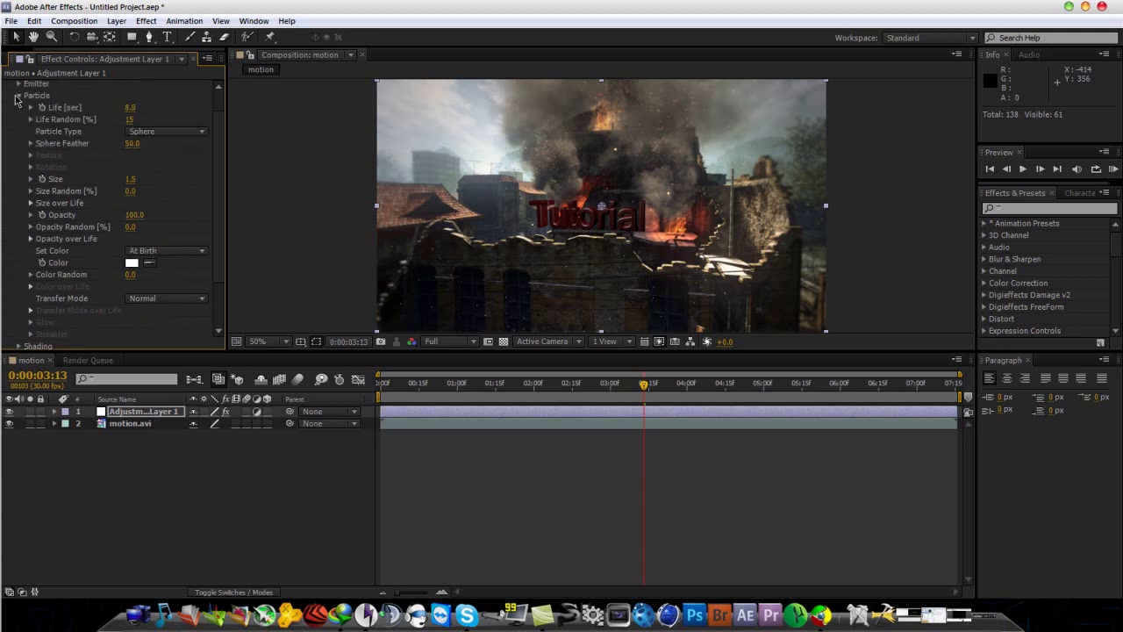
# Step: Set the gravity in Particular's physics settings to -10
pyautogui.click(19, 95)
pyautogui.click(18, 145)
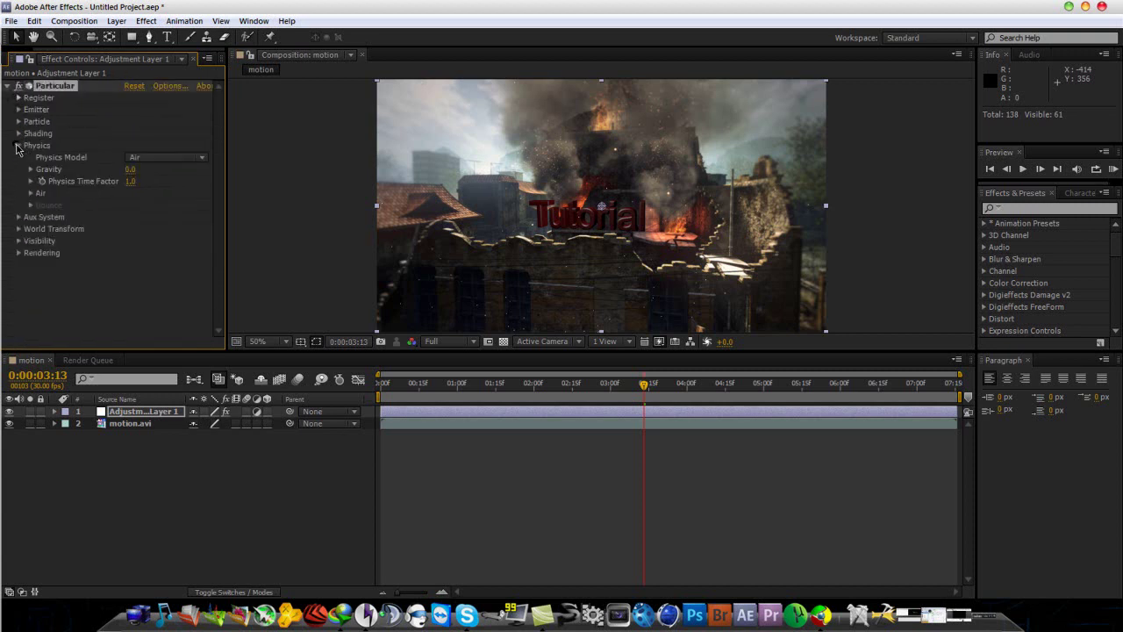
pyautogui.click(130, 169)
pyautogui.write('-10')
pyautogui.press('Return')
# Step: In the Air physics settings, set Wind X to 45 and Wind Z to 30, and adjust Wind Y
pyautogui.click(29, 194)
pyautogui.scroll(-1, 99, 226)
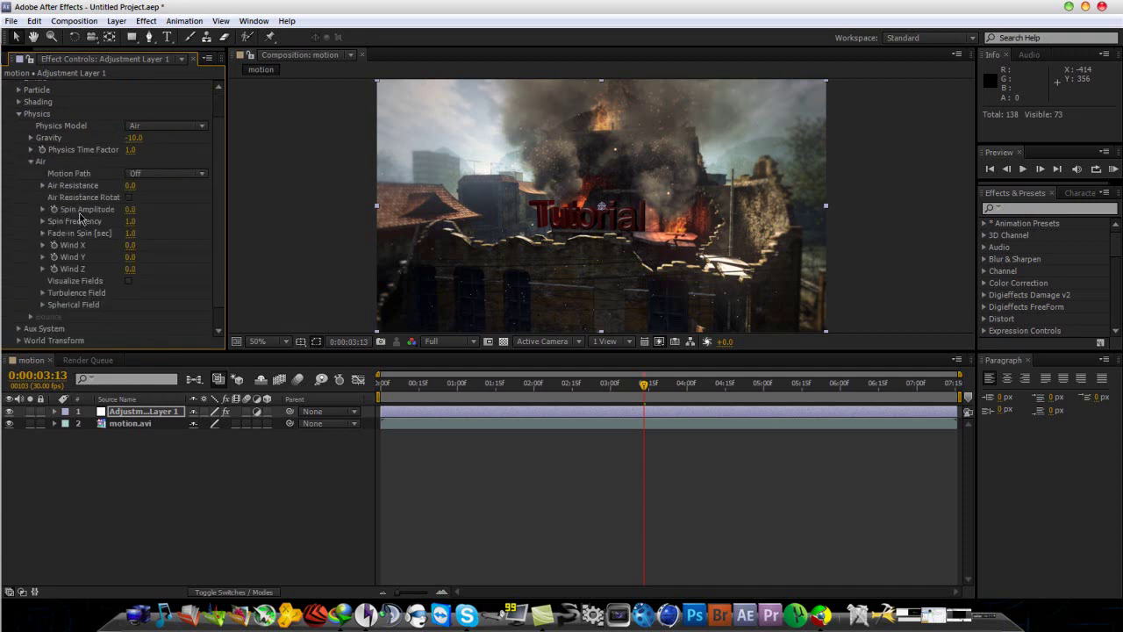
pyautogui.click(130, 221)
pyautogui.click(132, 245)
pyautogui.write('45')
pyautogui.press('Return')
pyautogui.click(133, 258)
pyautogui.press('Return')
pyautogui.click(130, 268)
pyautogui.write('30')
pyautogui.press('Return')
pyautogui.click(19, 115)
# Step: Add a Gaussian Blur with Blurriness 1.5 to the adjustment layer and scrub through the composition to review the softened particles
pyautogui.moveTo(643, 387); pyautogui.dragTo(751, 420)
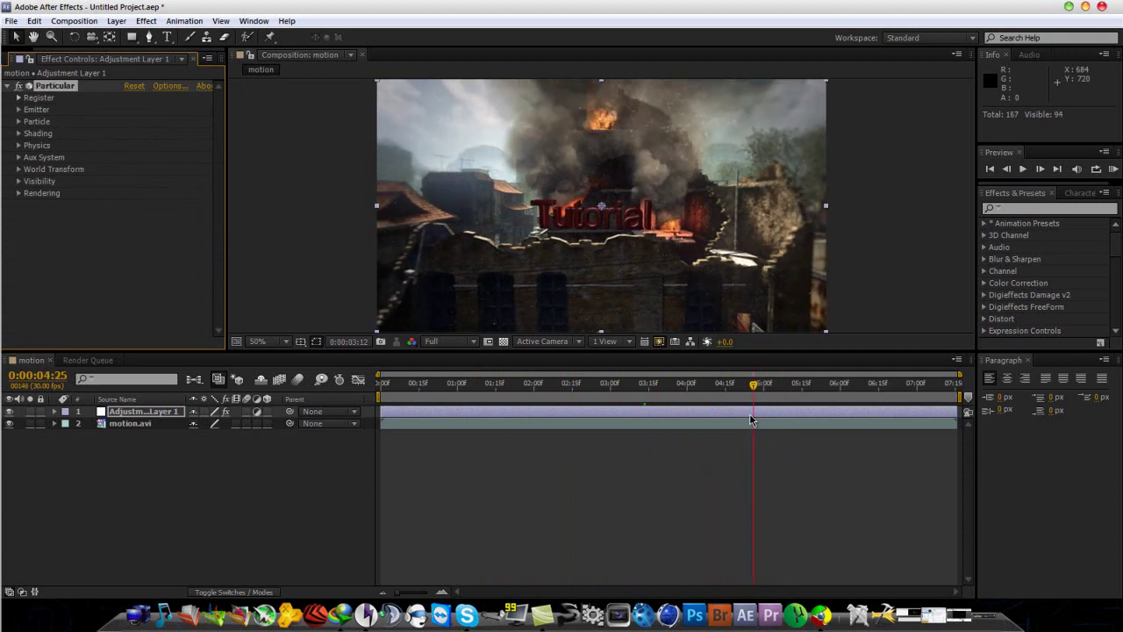
pyautogui.click(147, 23)
pyautogui.moveTo(334, 135)
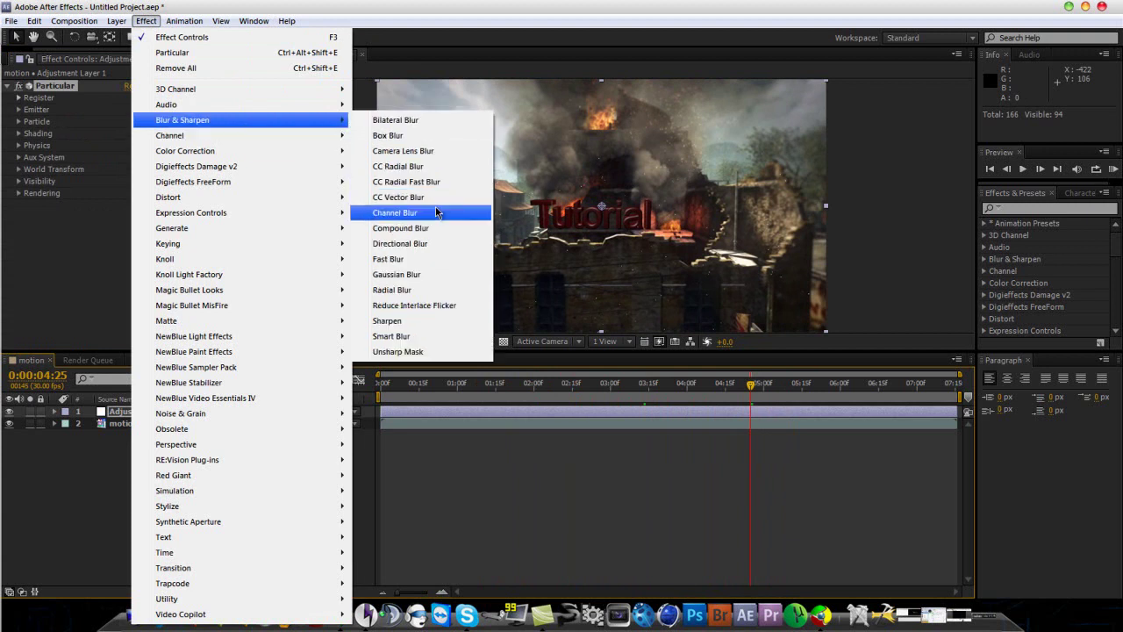
pyautogui.click(446, 274)
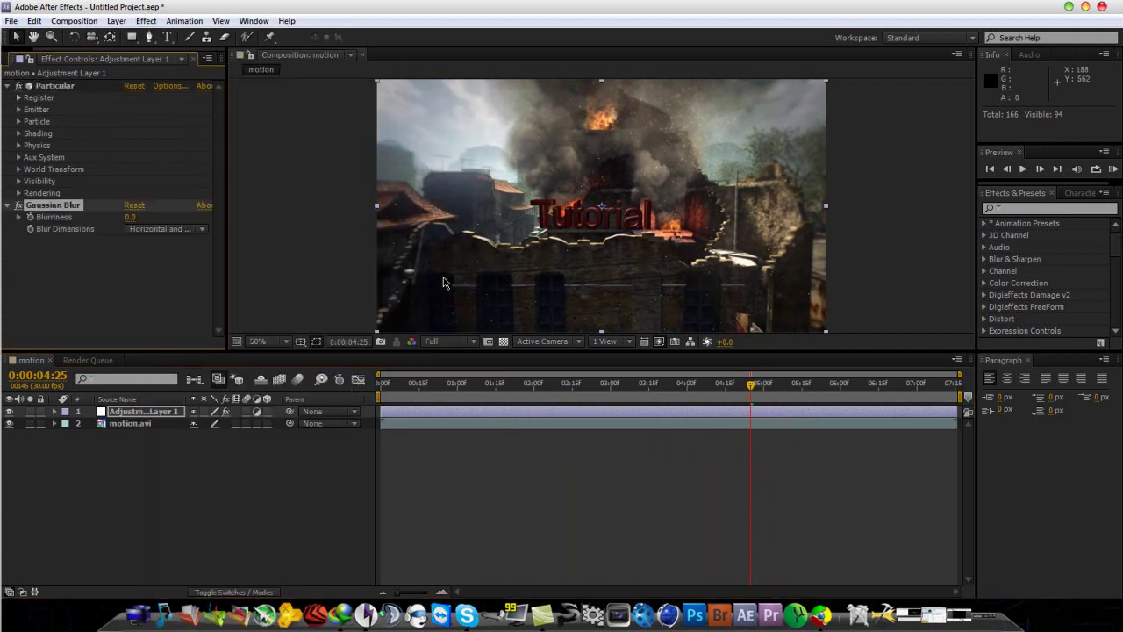
pyautogui.click(128, 218)
pyautogui.write('1.5')
pyautogui.press('Return')
pyautogui.press('pageup')
pyautogui.moveTo(723, 391); pyautogui.dragTo(929, 431)
pyautogui.moveTo(831, 436); pyautogui.dragTo(454, 442)
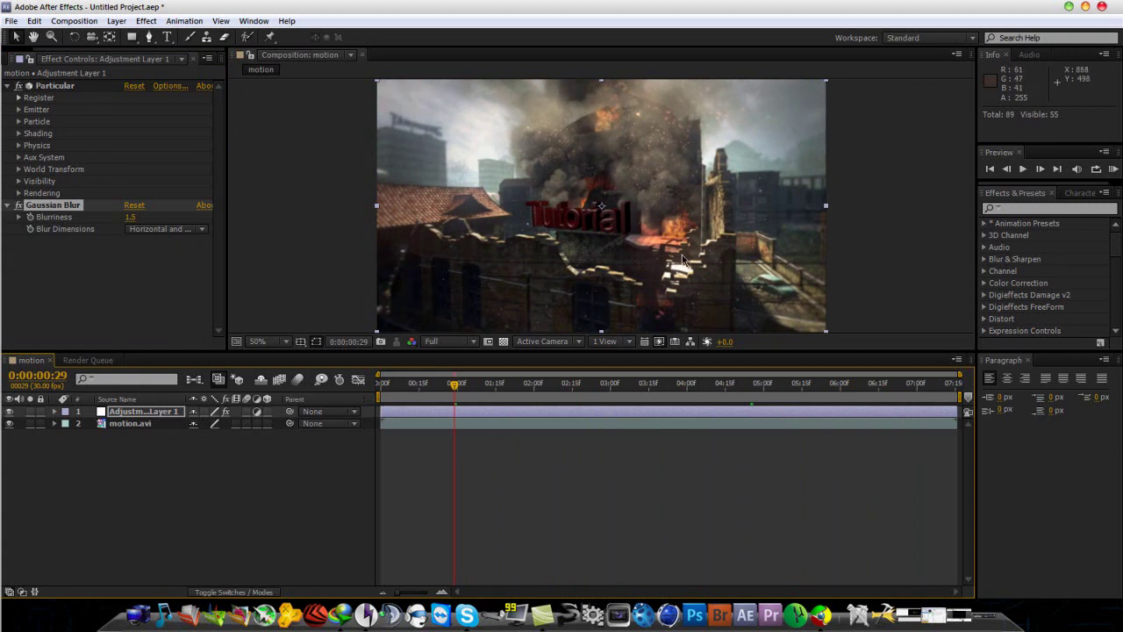
pyautogui.moveTo(458, 384); pyautogui.dragTo(784, 397)
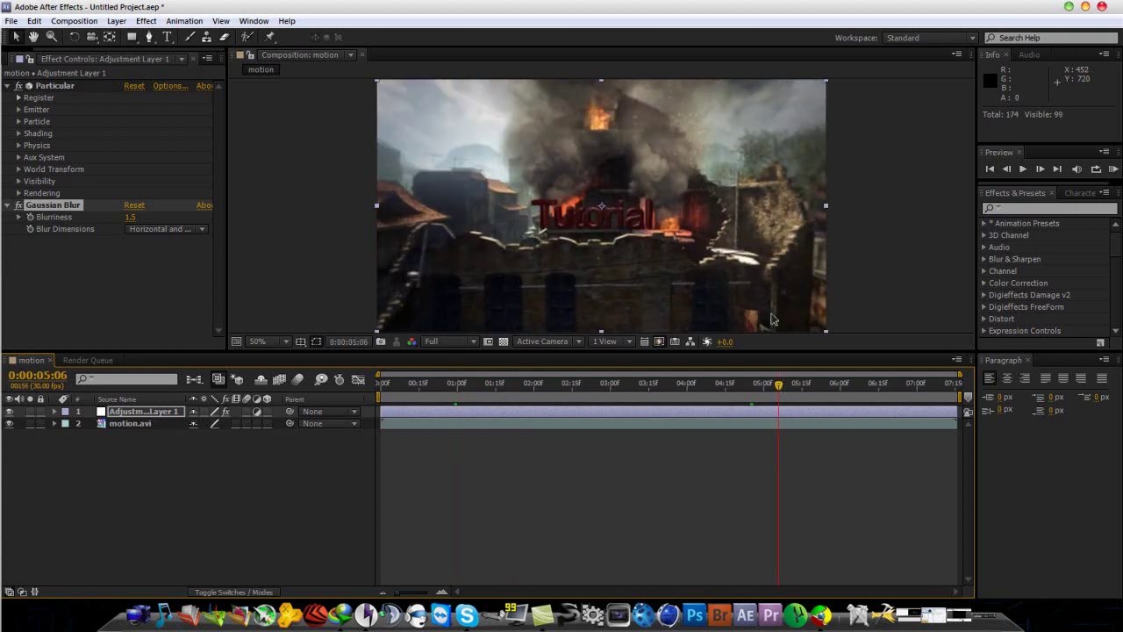